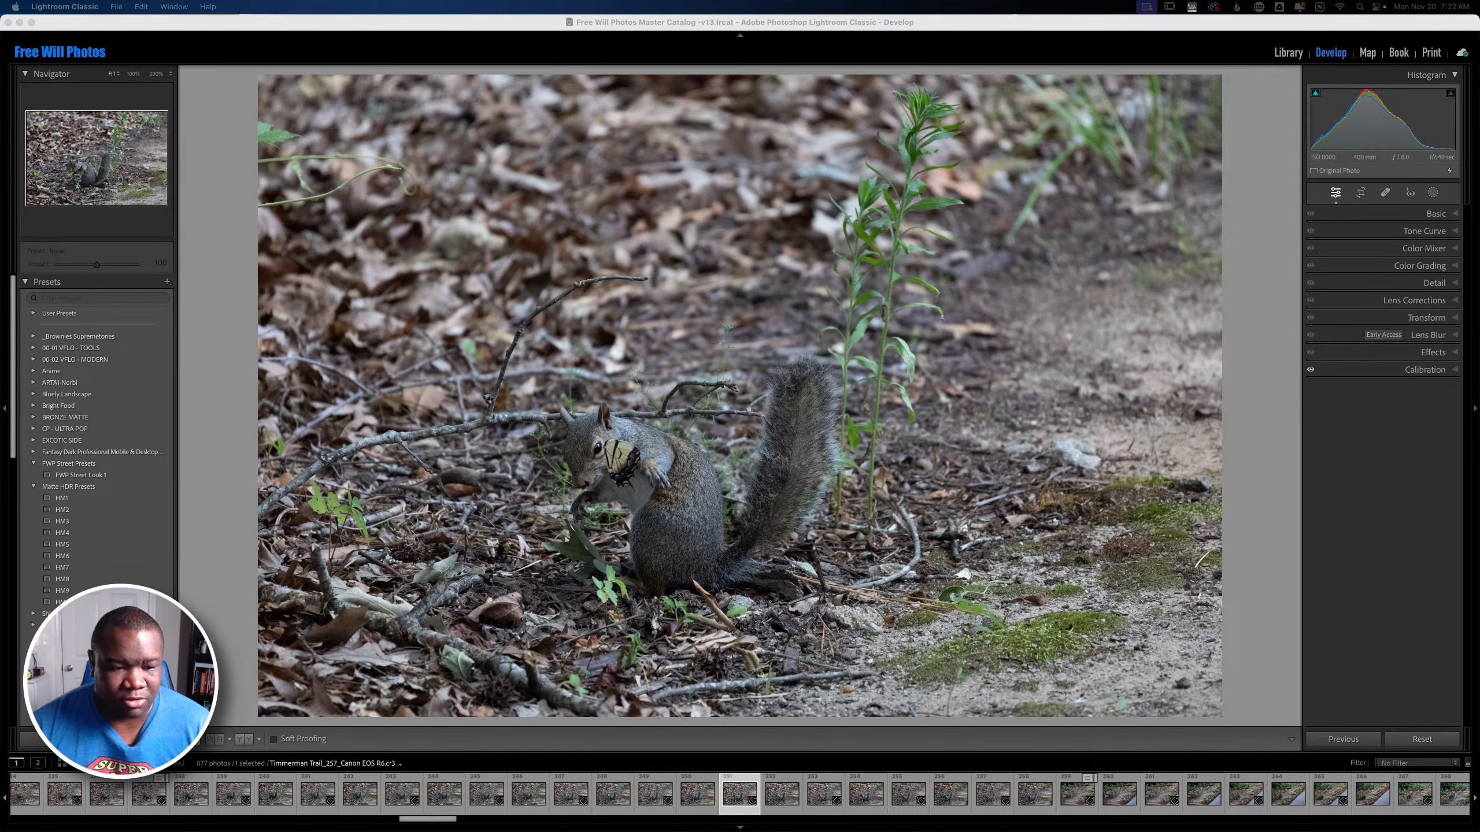
- Apply the HM9 preset from the Matte HDR Presets group to the squirrel photo and check its Basic adjustments
left_click(186, 528)
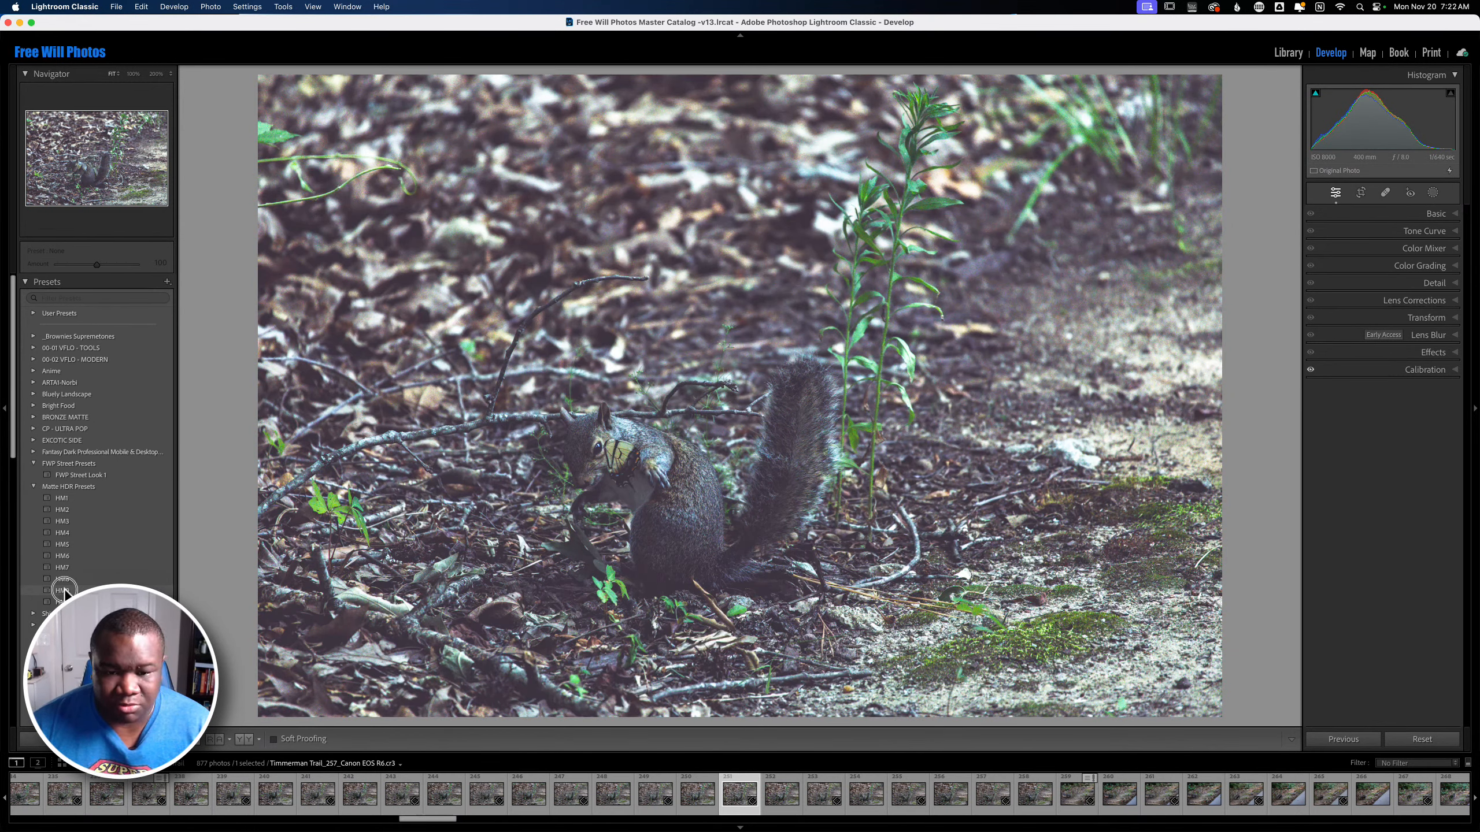
left_click(63, 591)
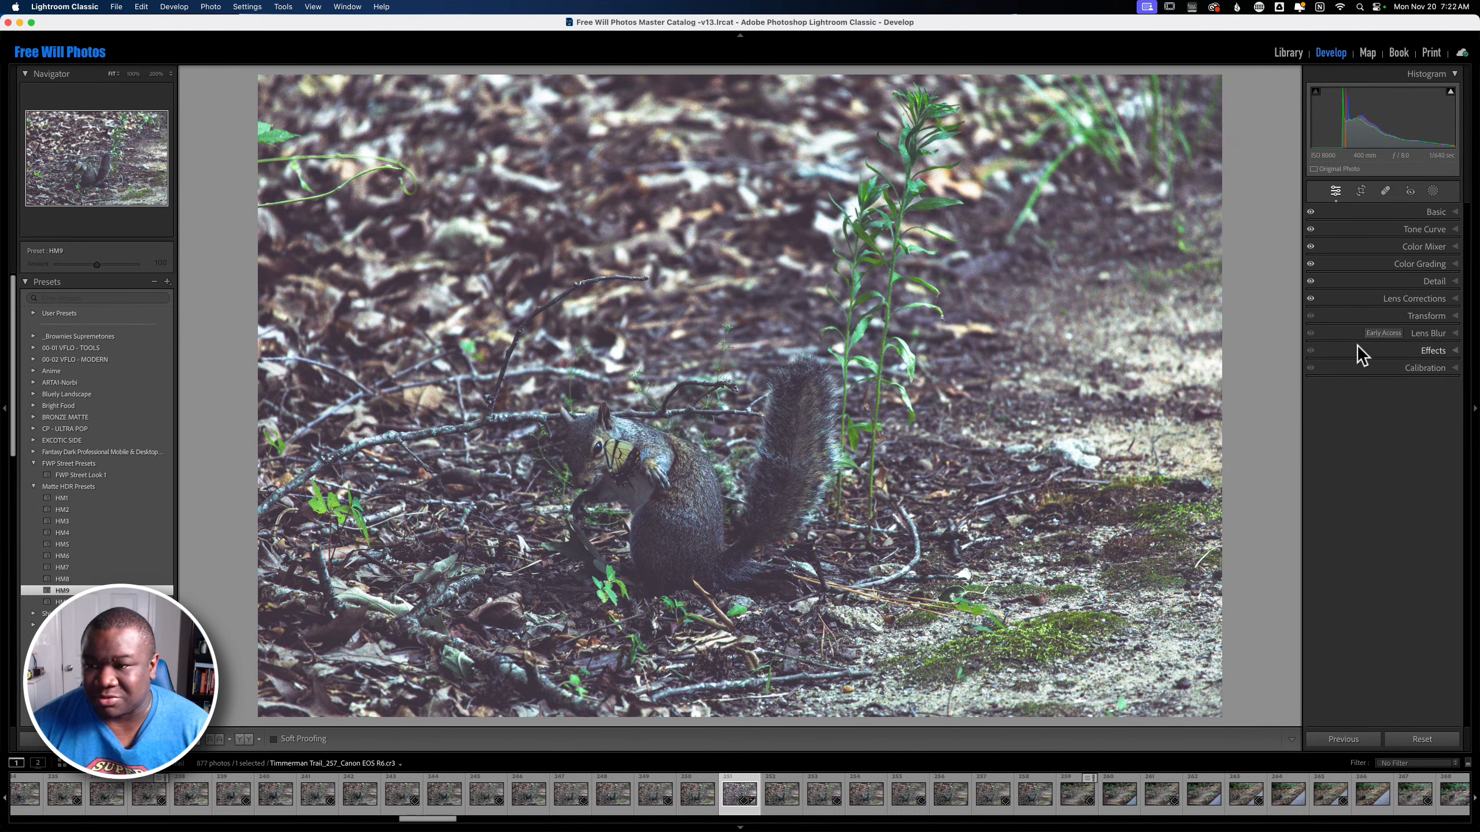
left_click(1454, 212)
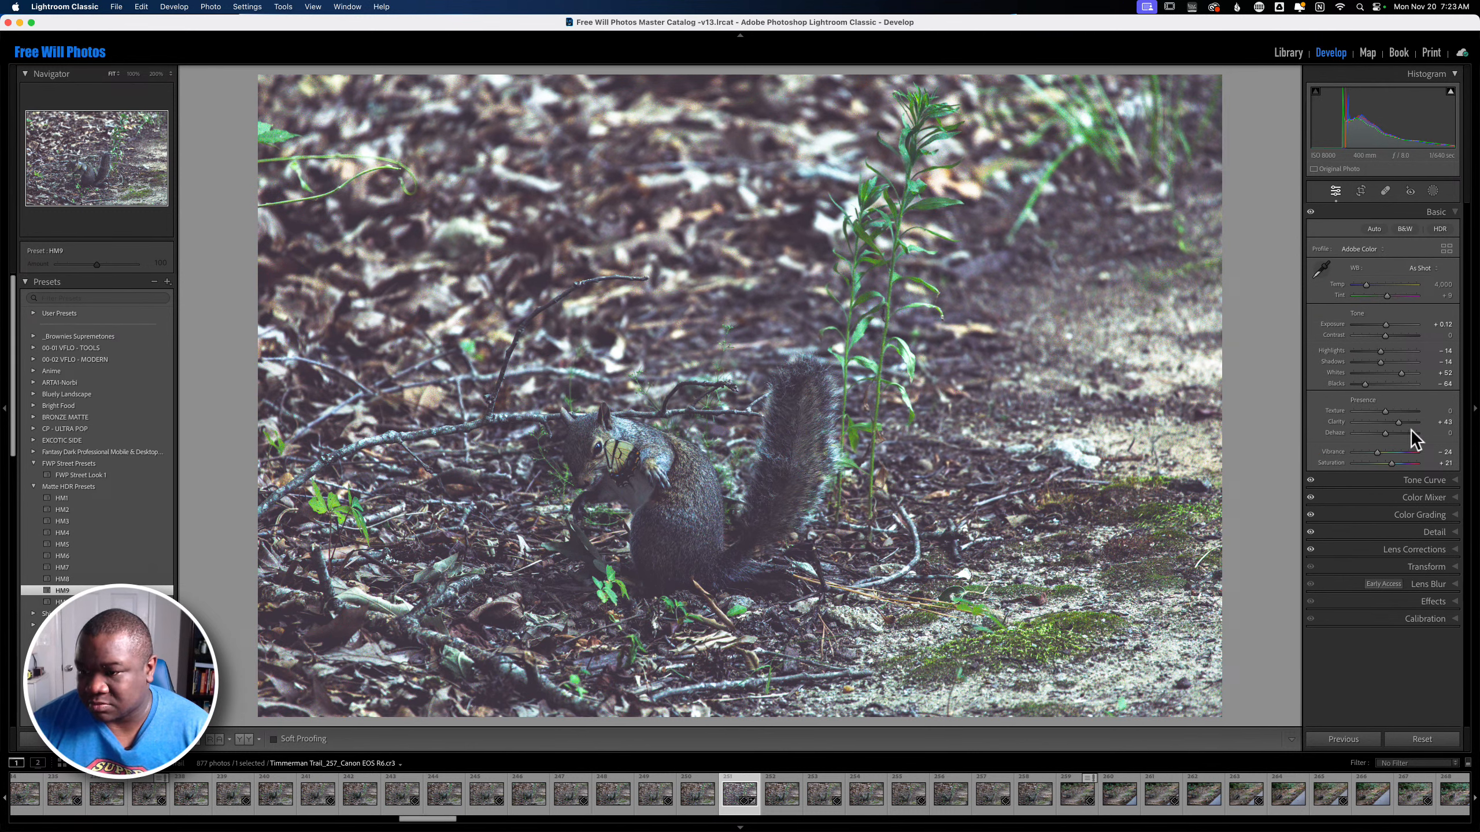
left_click(1447, 211)
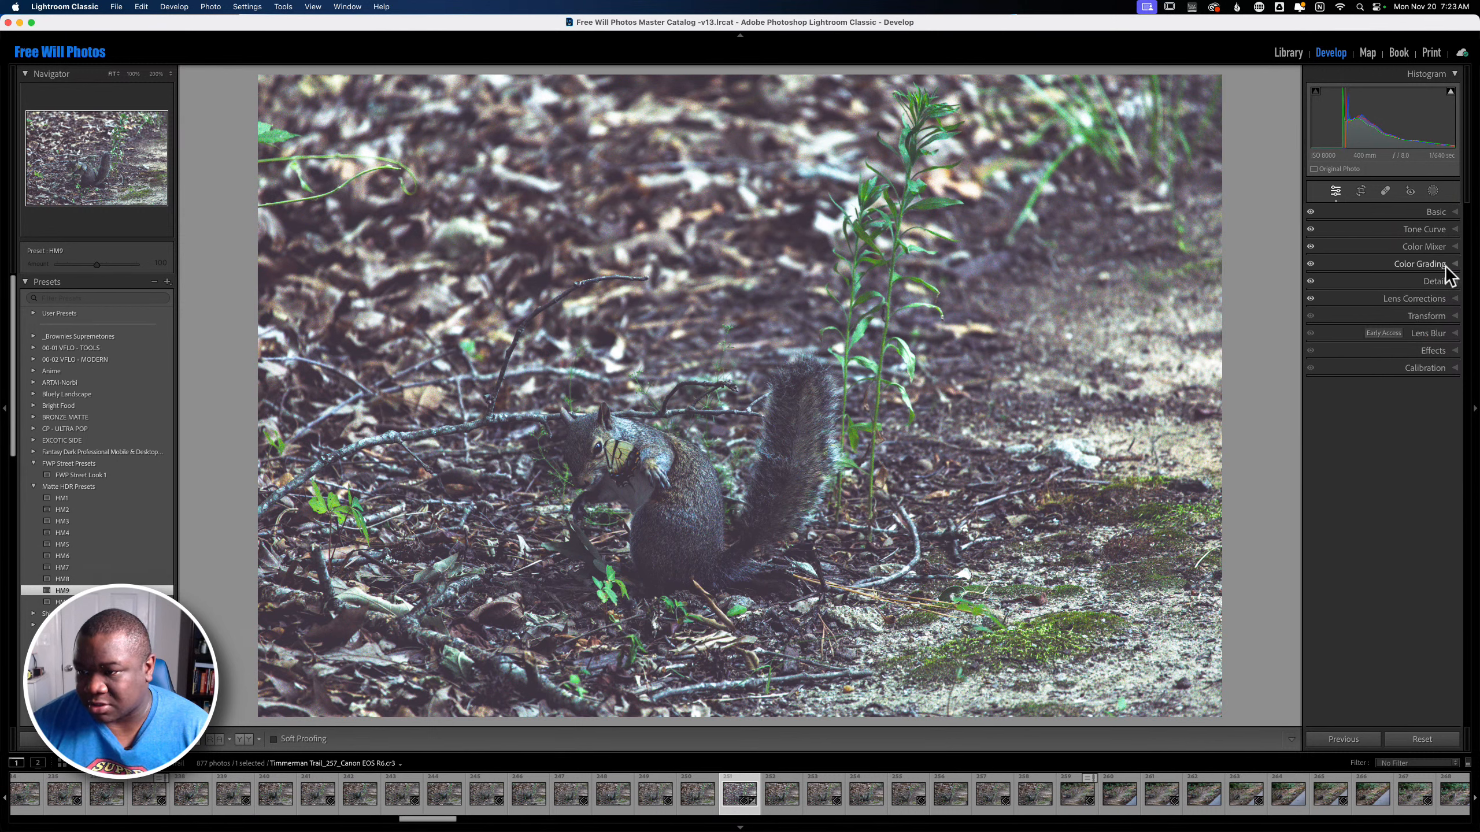
- Reshape the tone curve by lowering the black point to output 40 and raising the upper point to input 193, output 178
left_click(1454, 229)
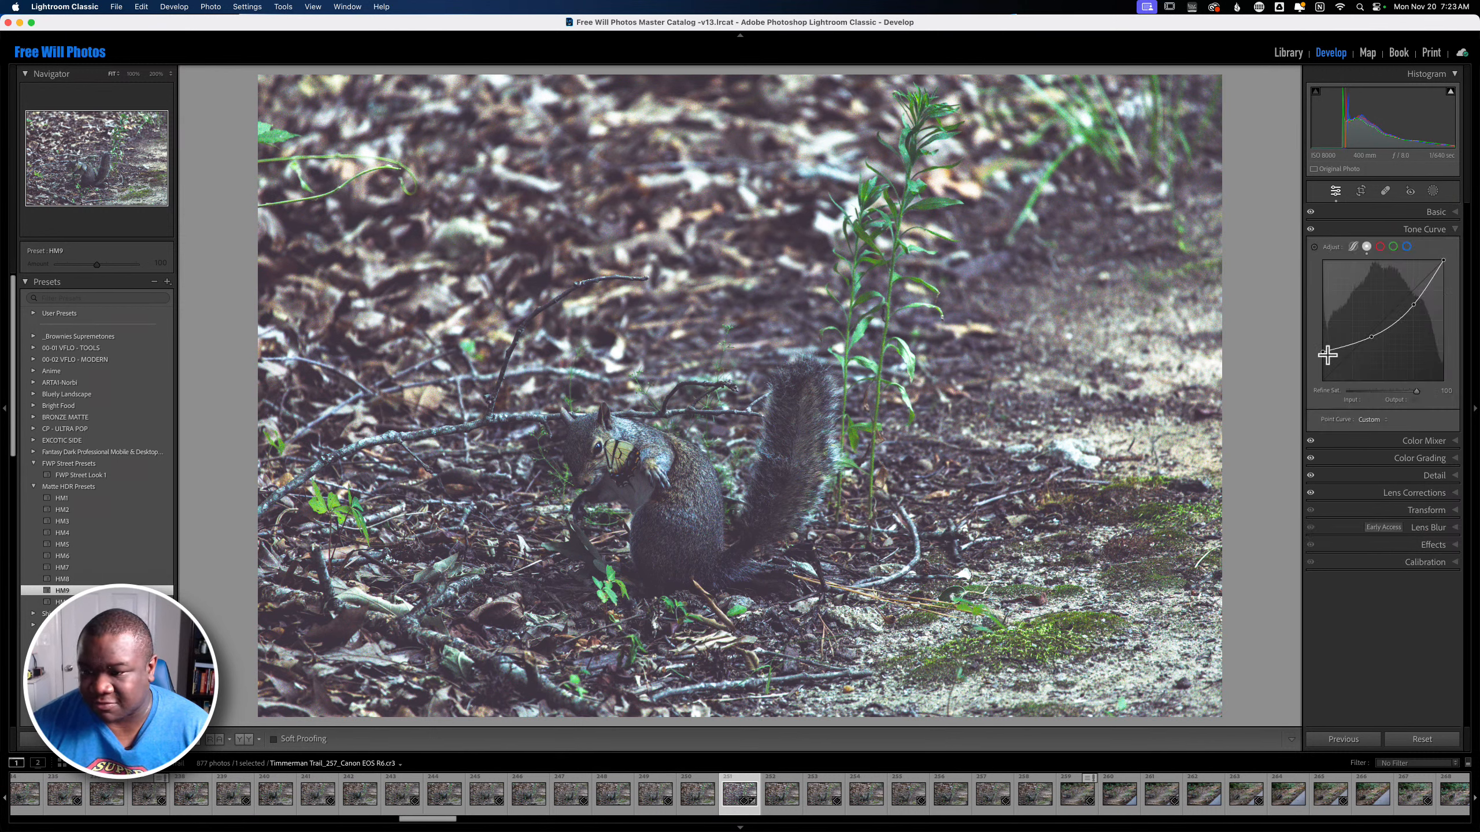
left_click_drag(1321, 352, 1325, 363)
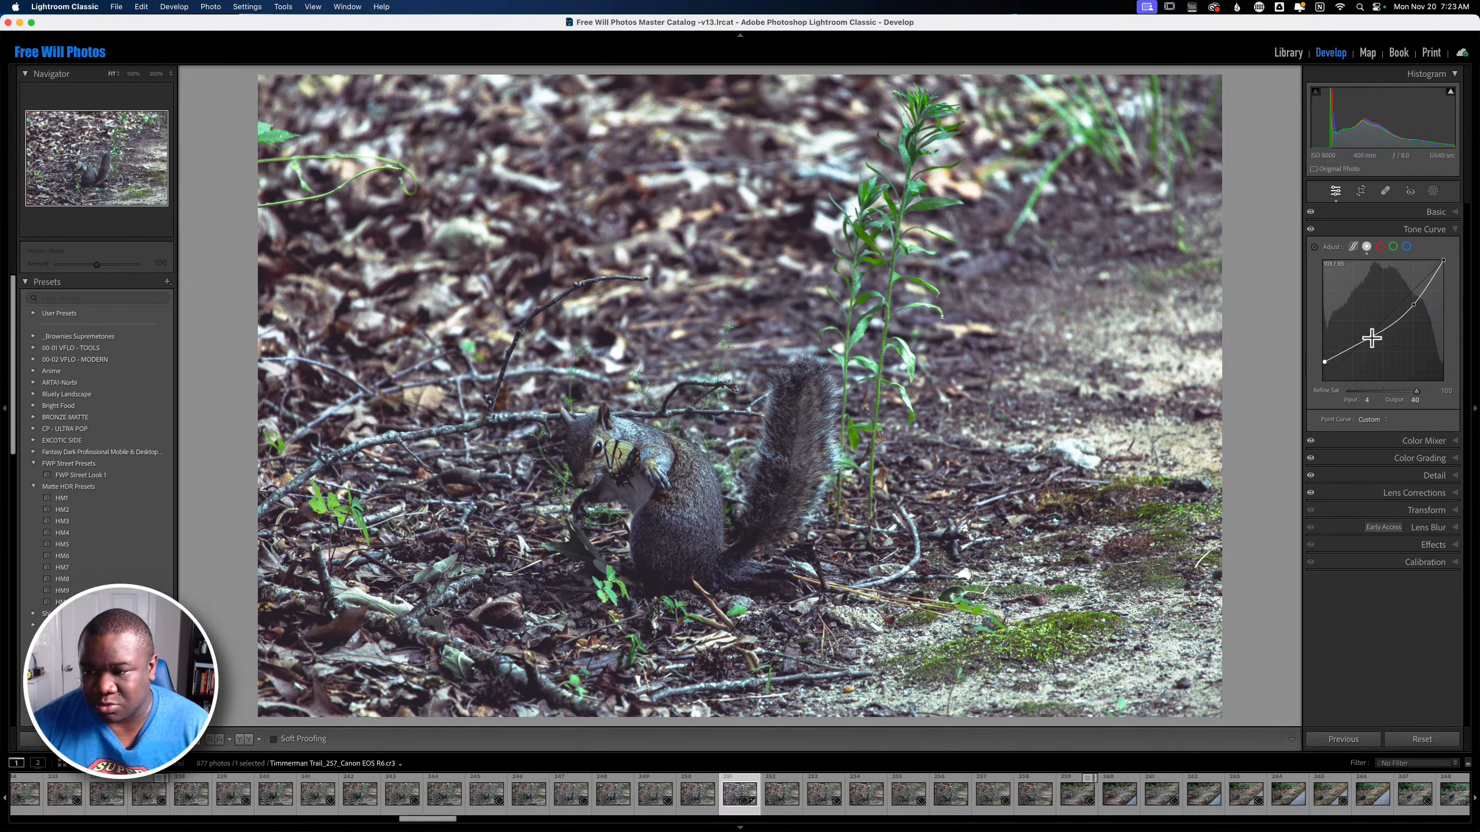
left_click_drag(1373, 341, 1414, 296)
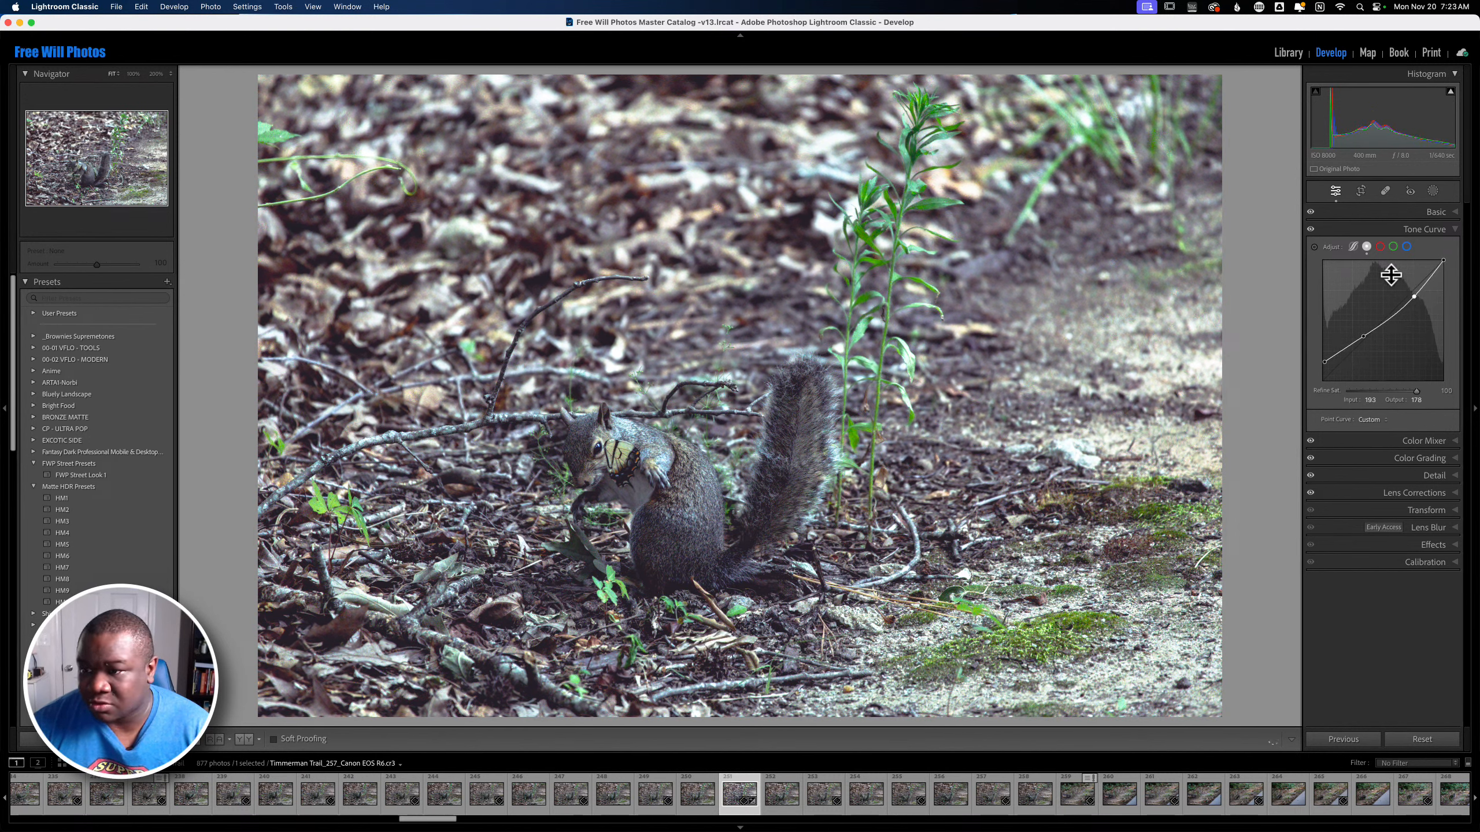
left_click(1382, 246)
left_click(1393, 246)
left_click(1404, 246)
left_click(1367, 246)
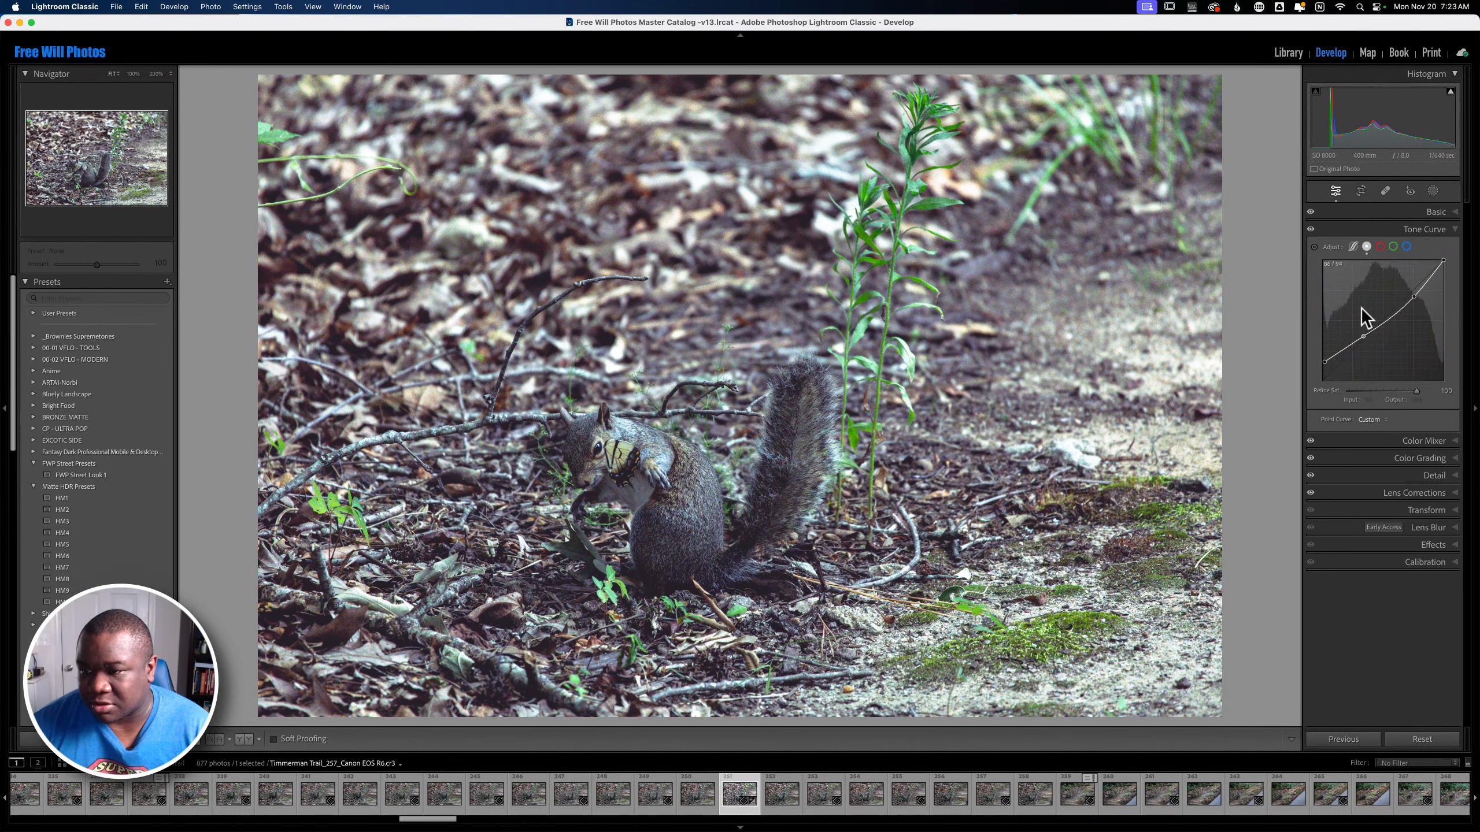
left_click(1362, 229)
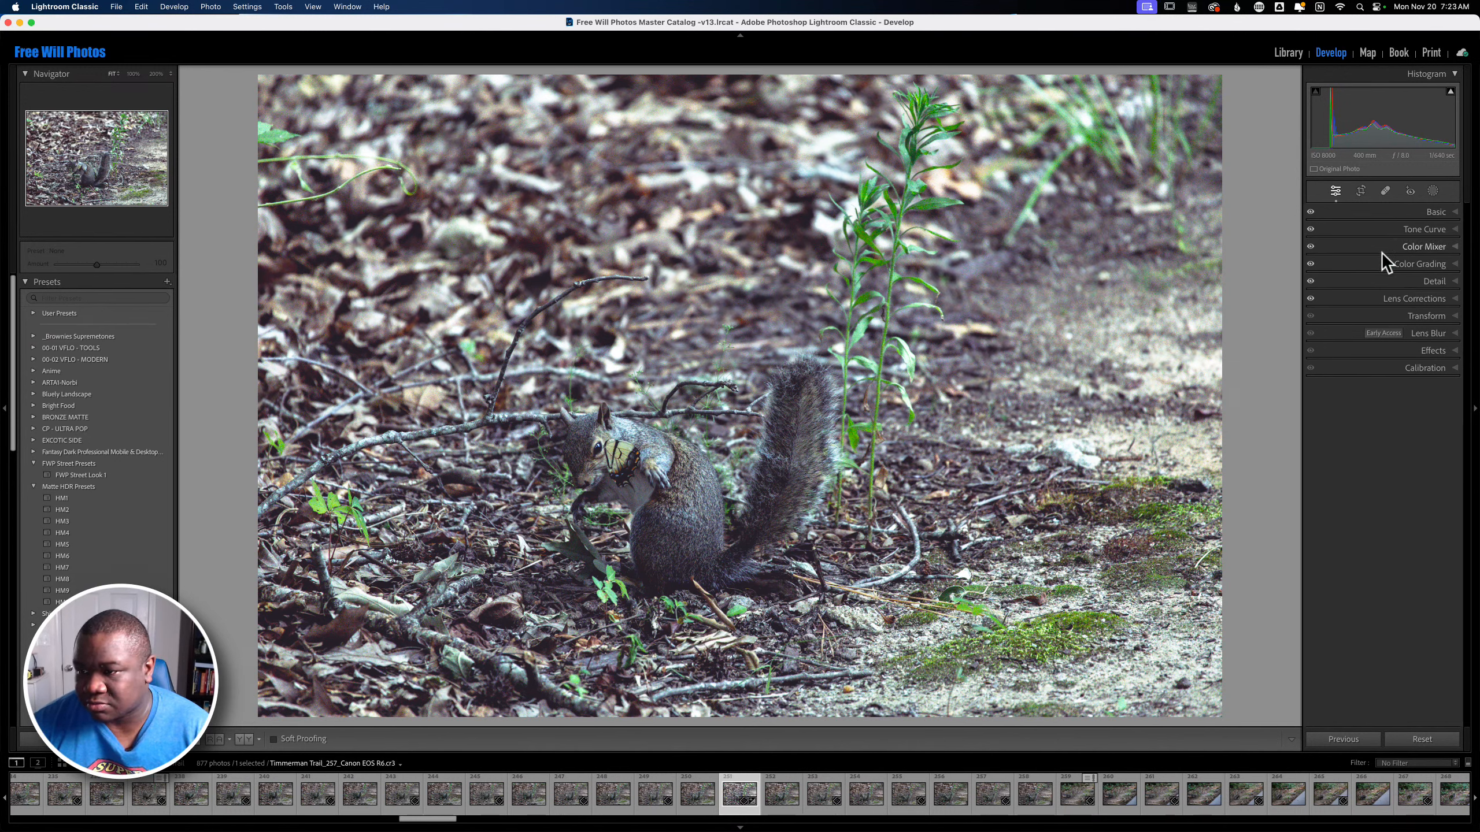
- Color grade the shadows with hue 351 and saturation 20, raise their luminance, and reduce blending to 33
left_click(1429, 248)
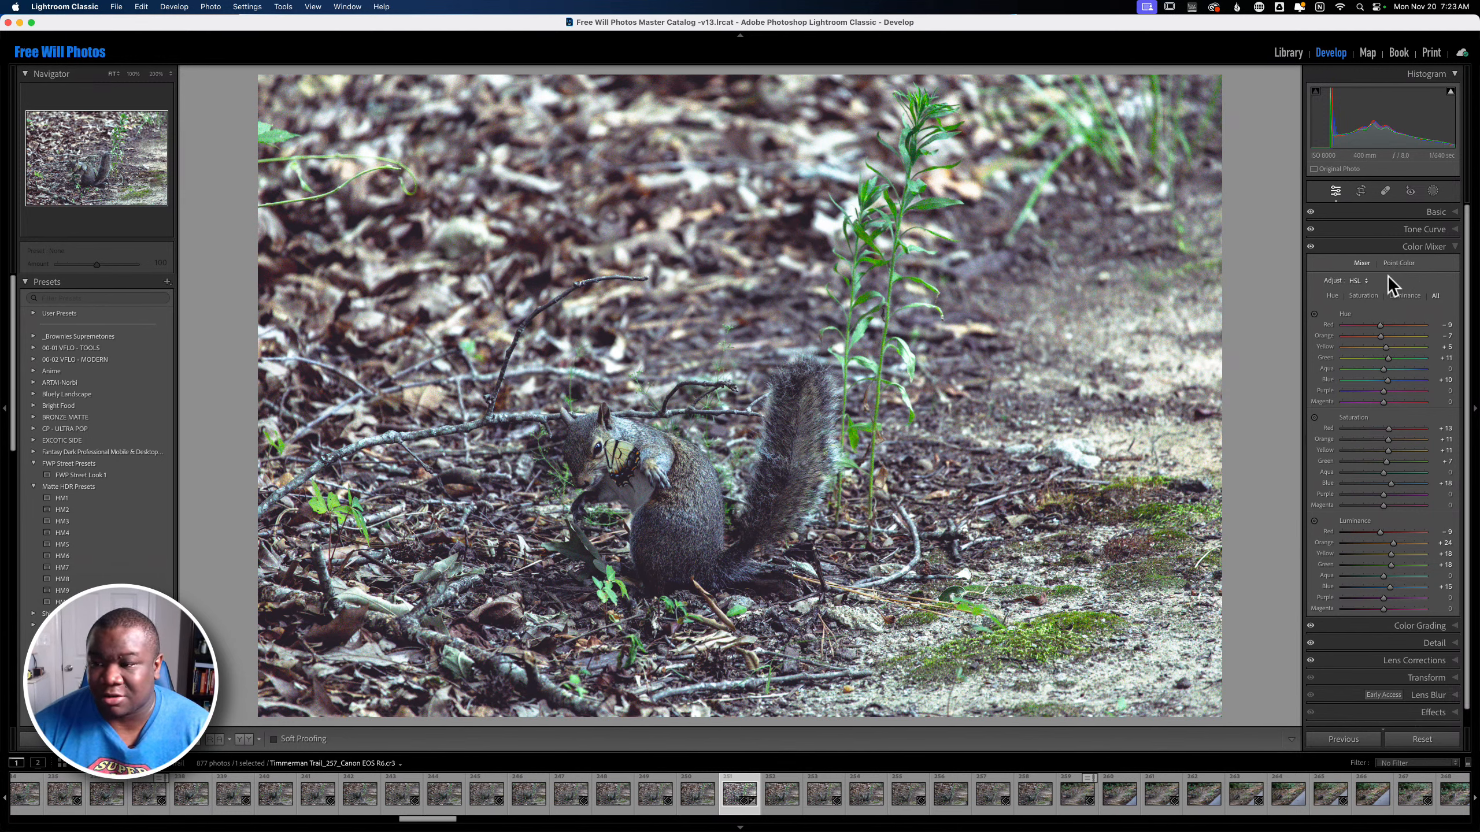
left_click(1438, 247)
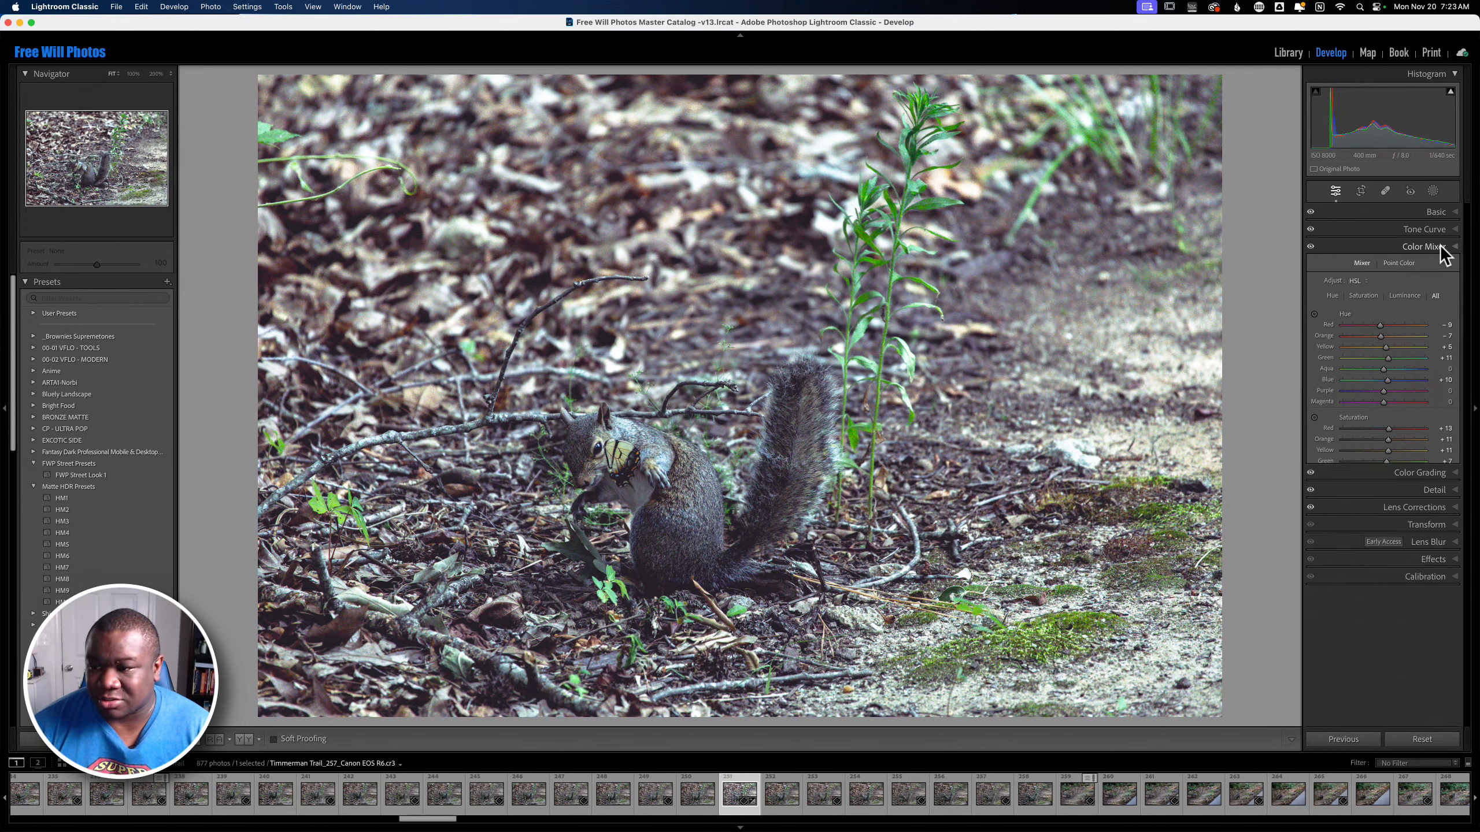
left_click(1422, 266)
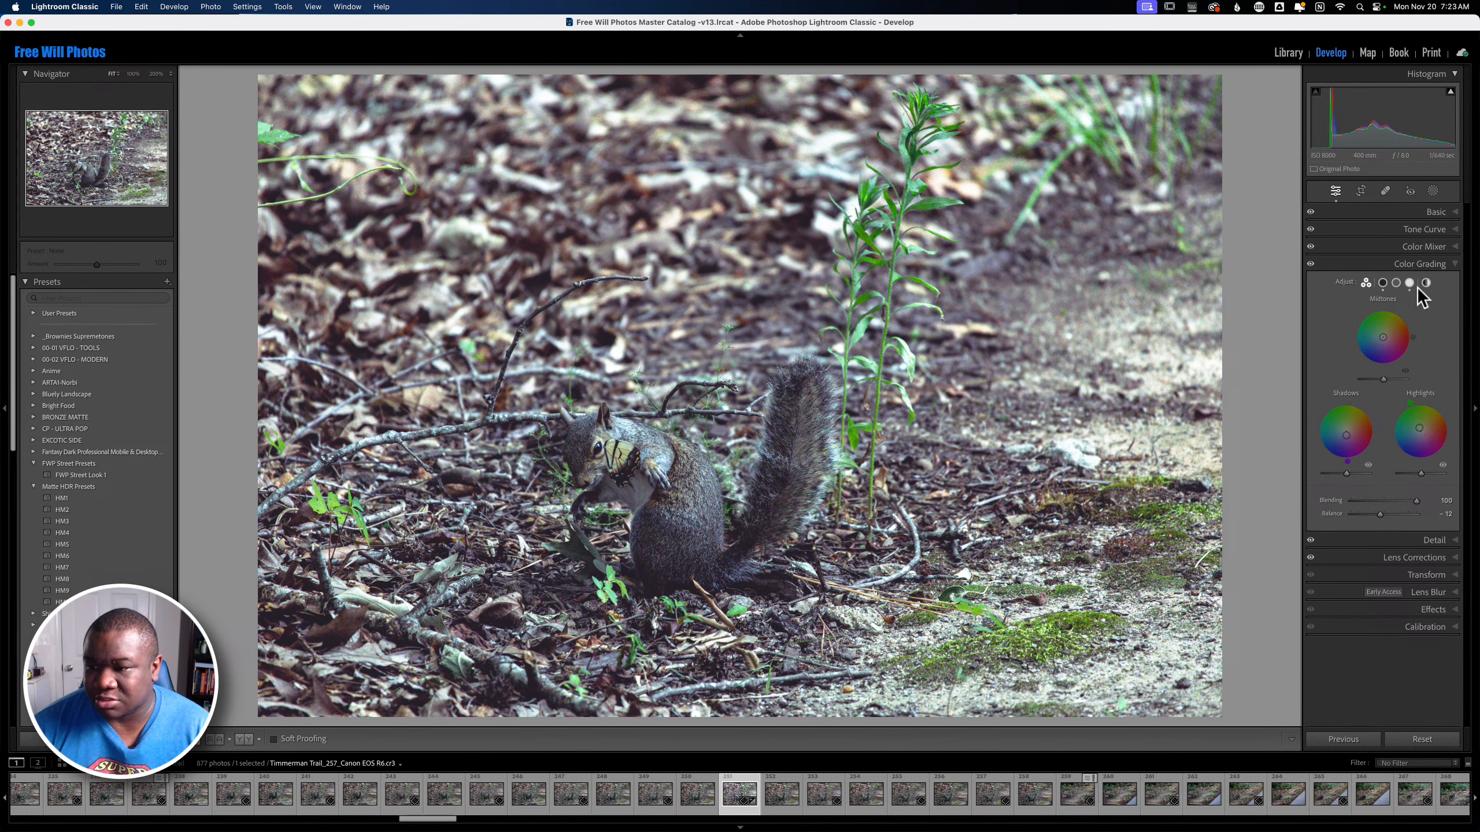
left_click(1382, 283)
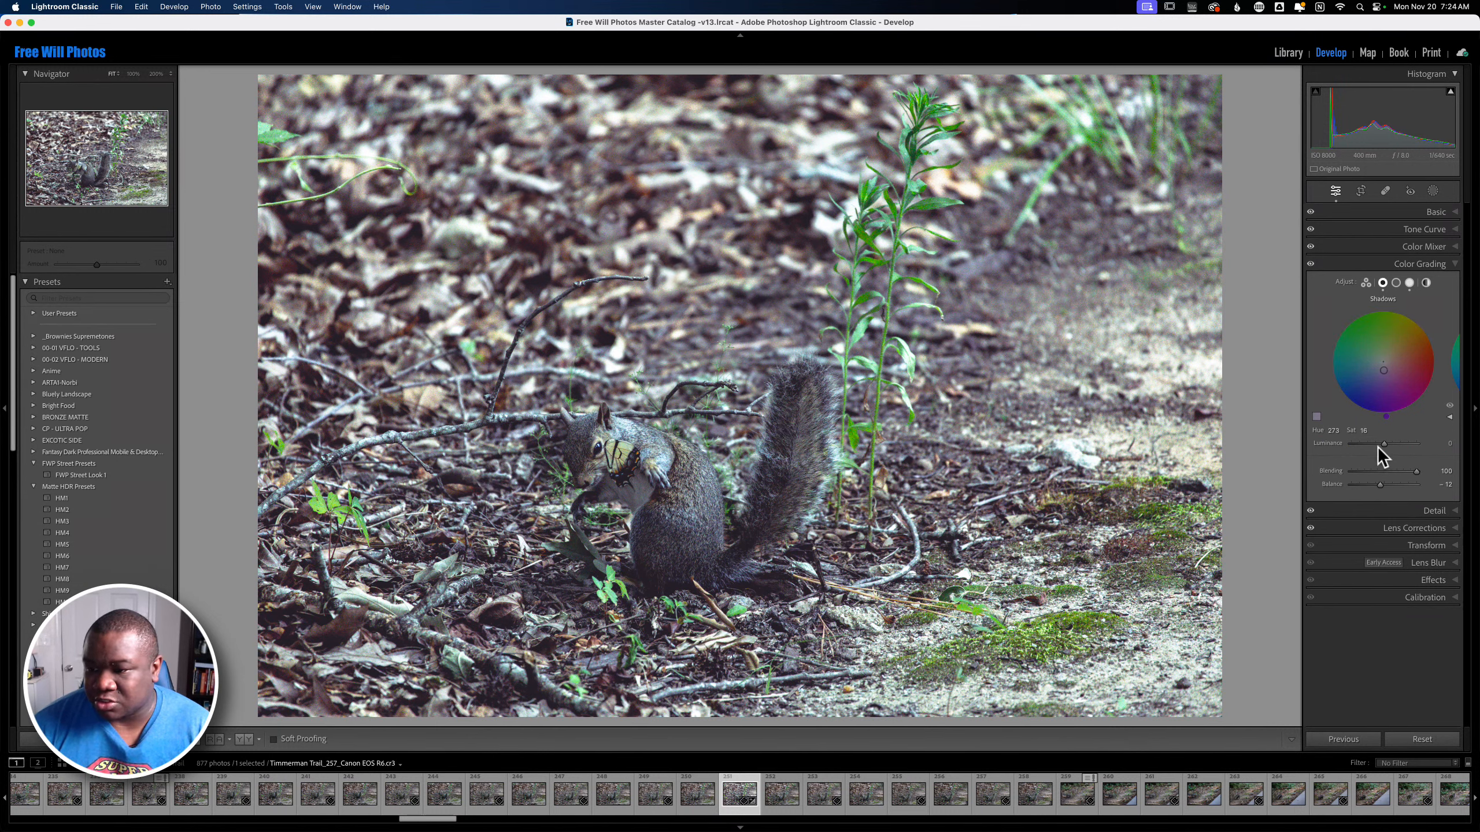
left_click_drag(1415, 472, 1380, 475)
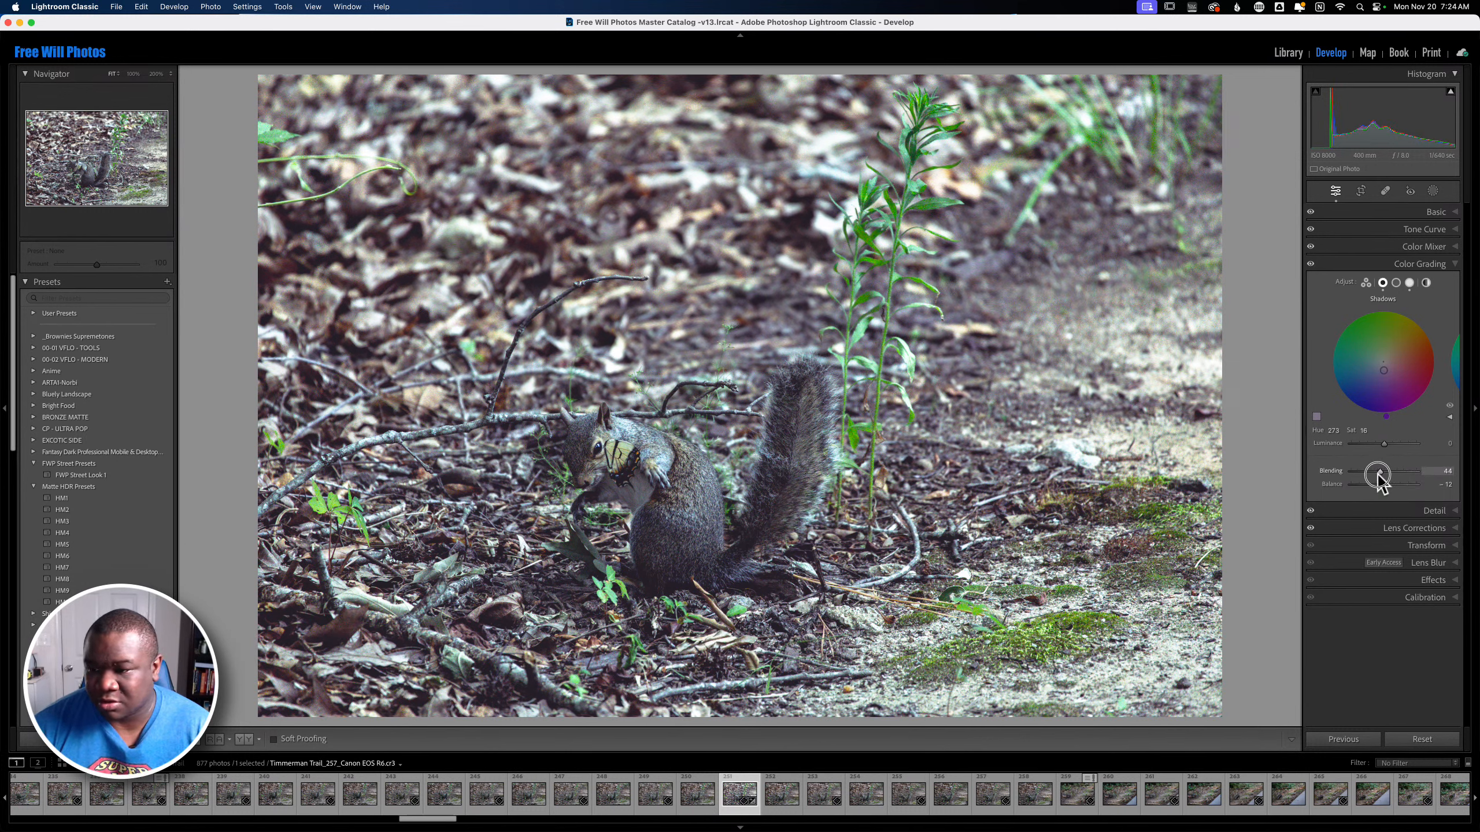
mouse_move(1384, 369)
left_mouse_down()
mouse_move(1392, 420)
mouse_move(1431, 399)
mouse_move(1444, 357)
mouse_move(1439, 375)
mouse_move(1398, 367)
left_mouse_up()
left_click_drag(1380, 471, 1385, 440)
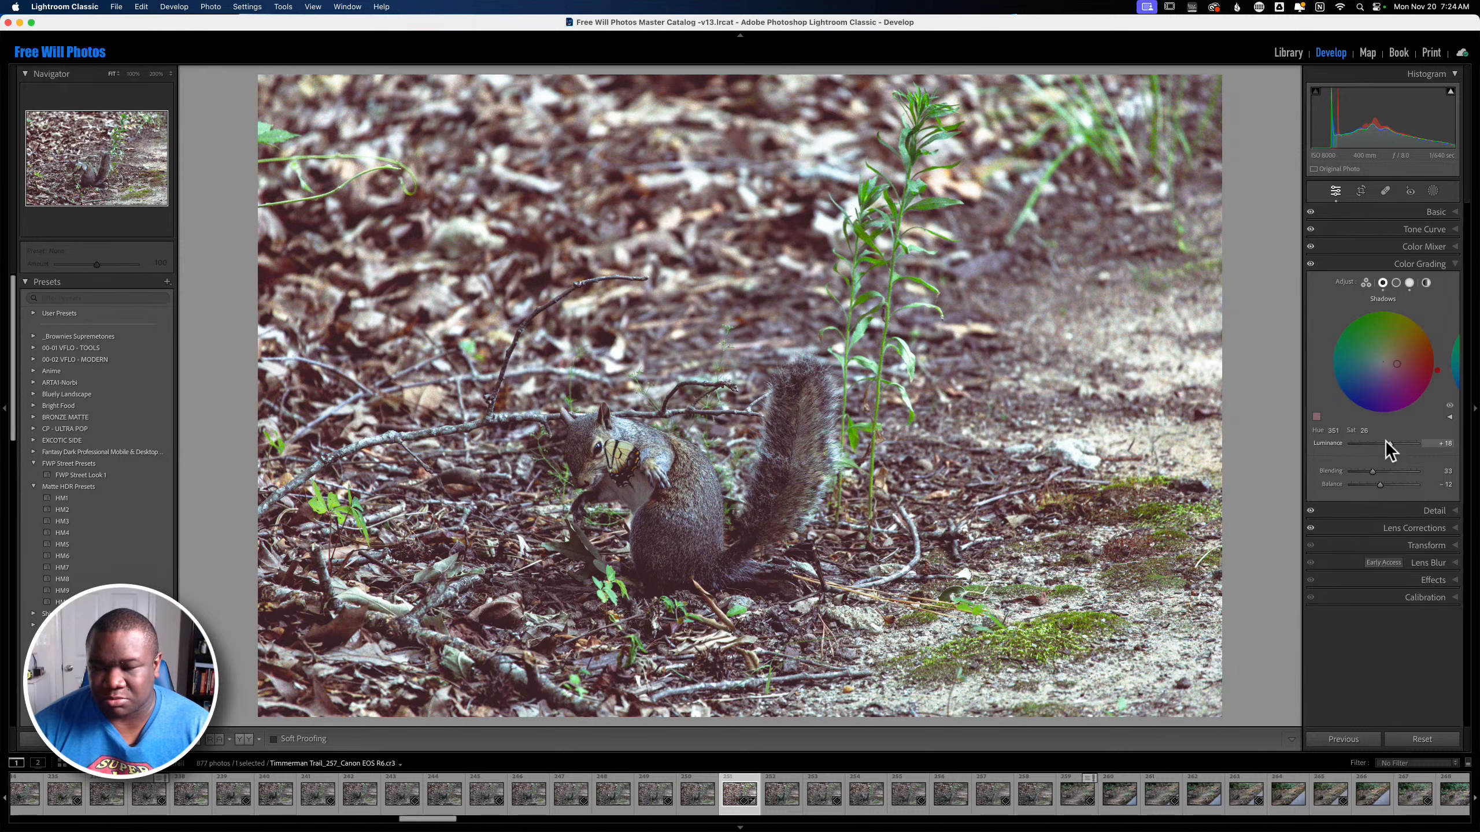
- Color grade the highlights with hue 177, saturation 15 and luminance +21, and set blending to 28 and balance to -19
left_click(1409, 283)
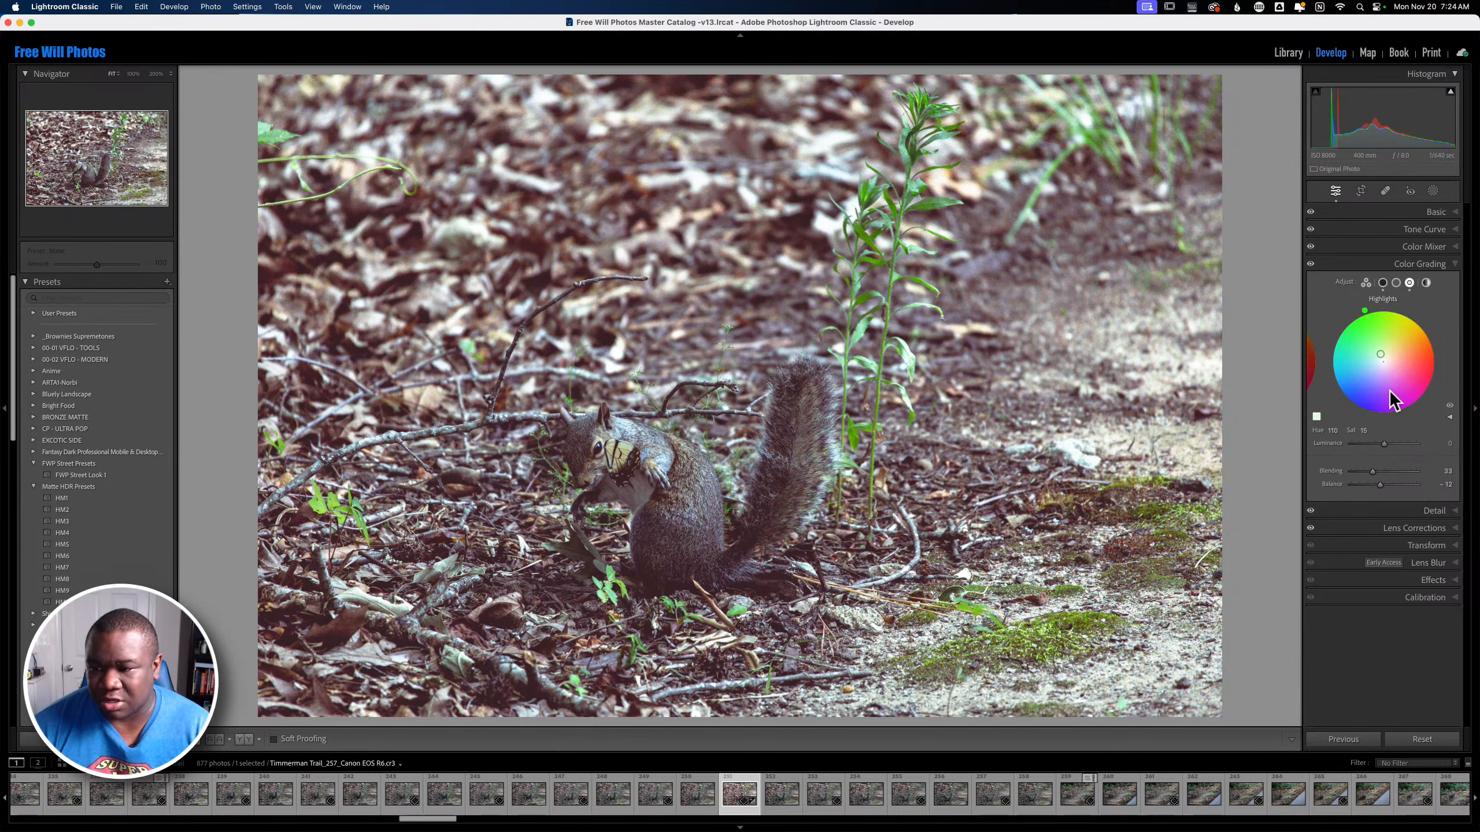
left_click_drag(1365, 316, 1315, 363)
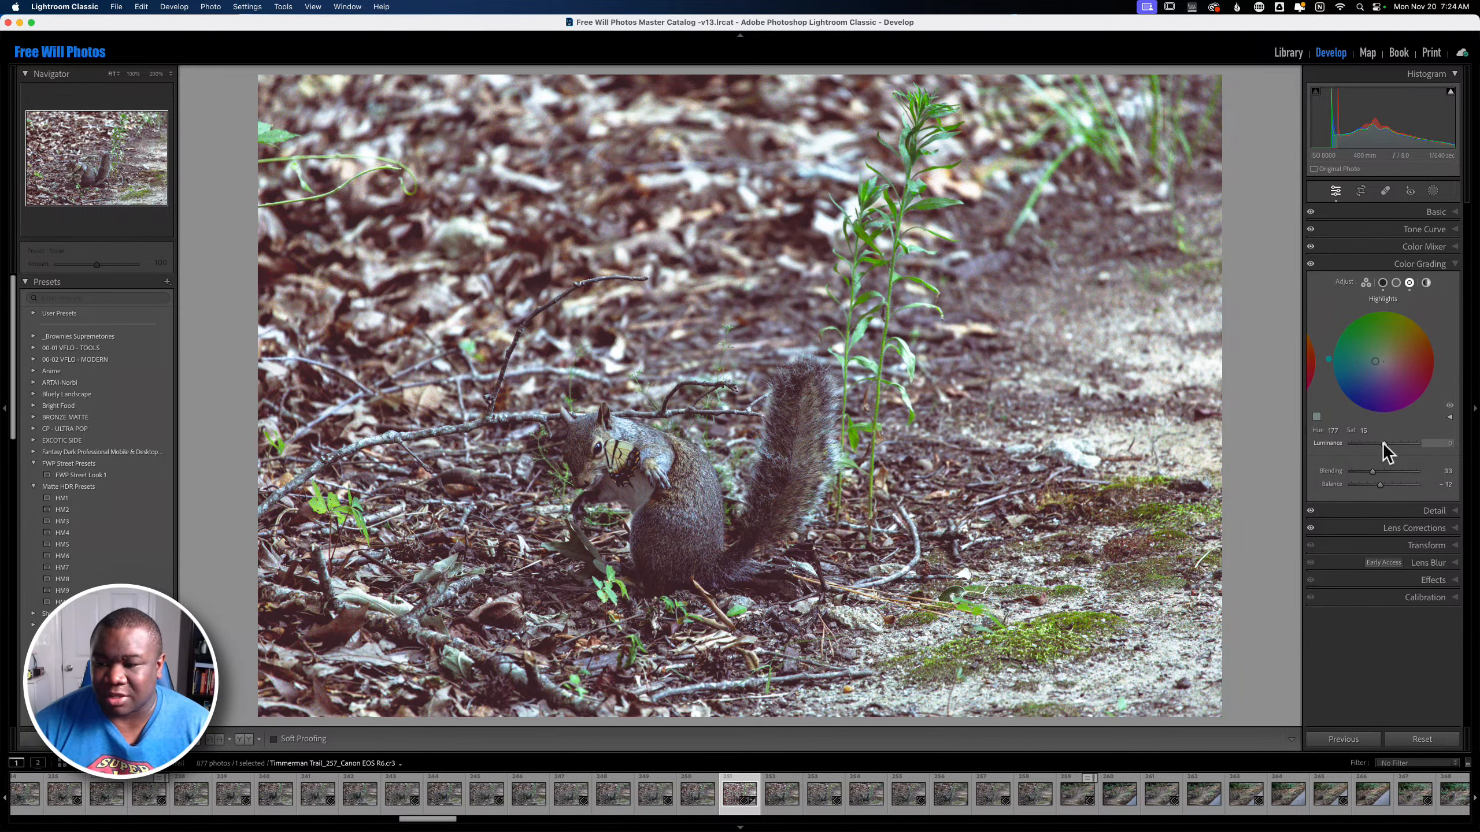
left_click_drag(1377, 443, 1372, 478)
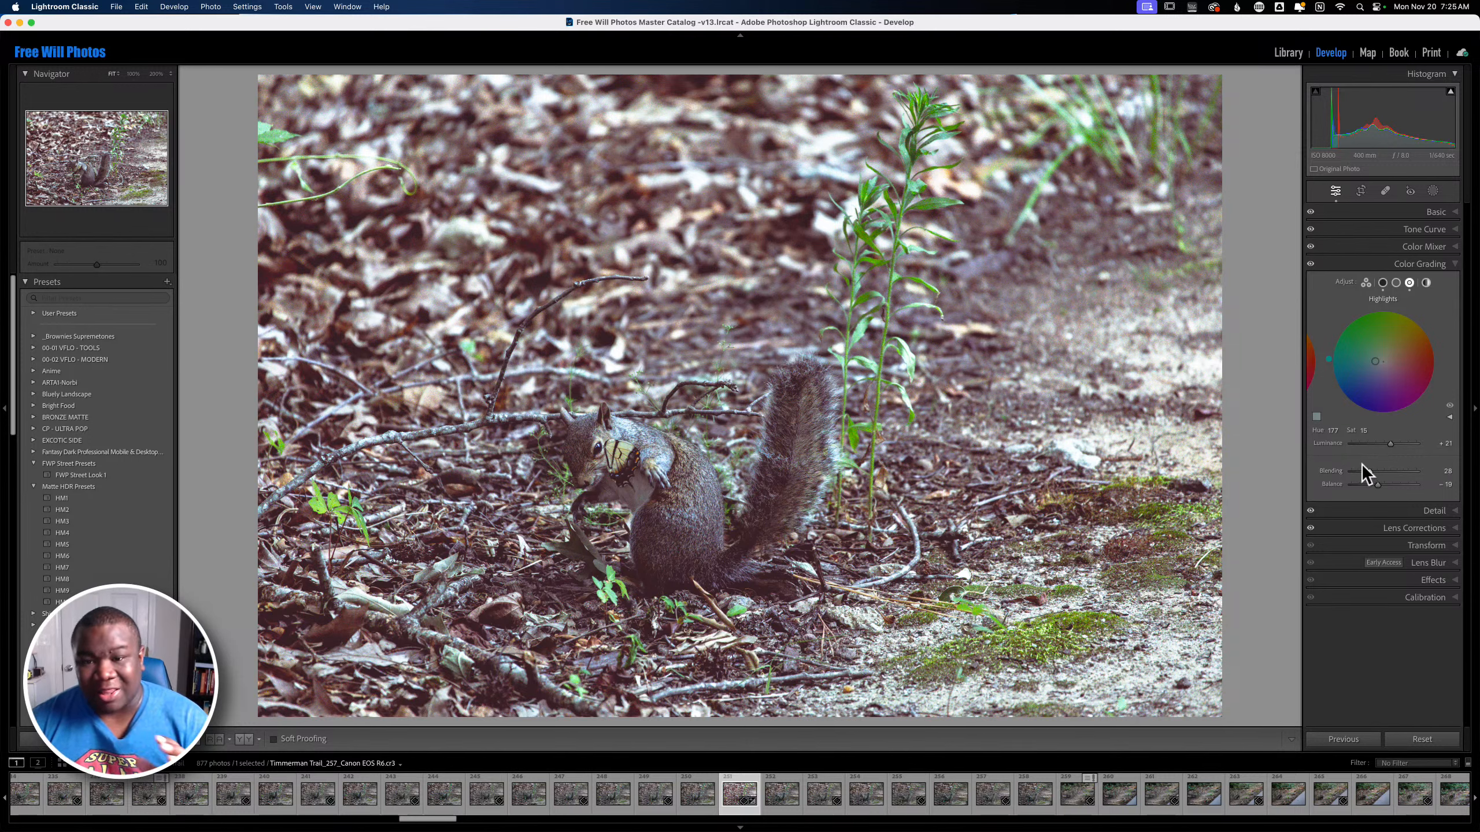
left_click(1436, 212)
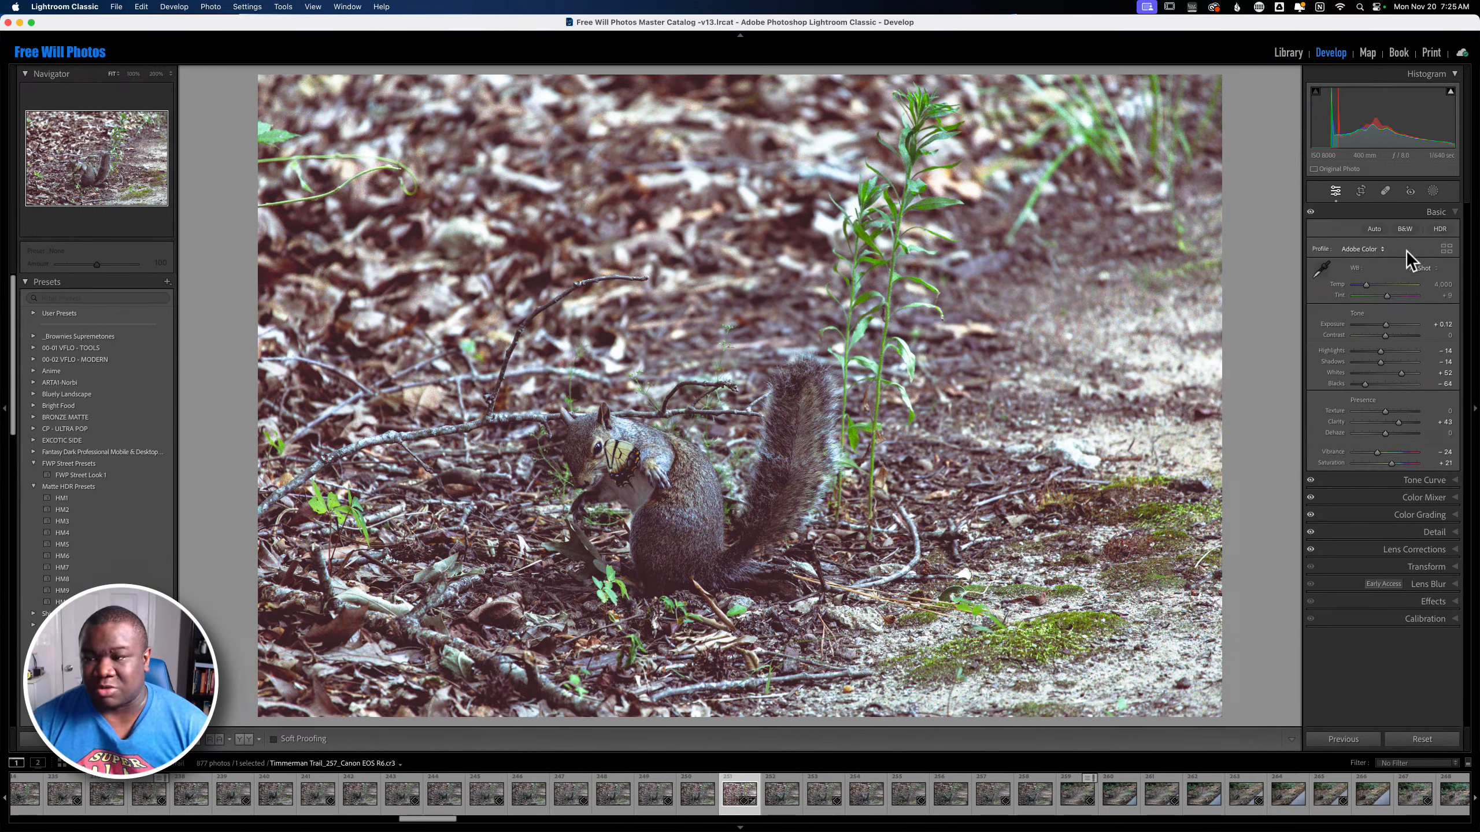
left_click(1431, 214)
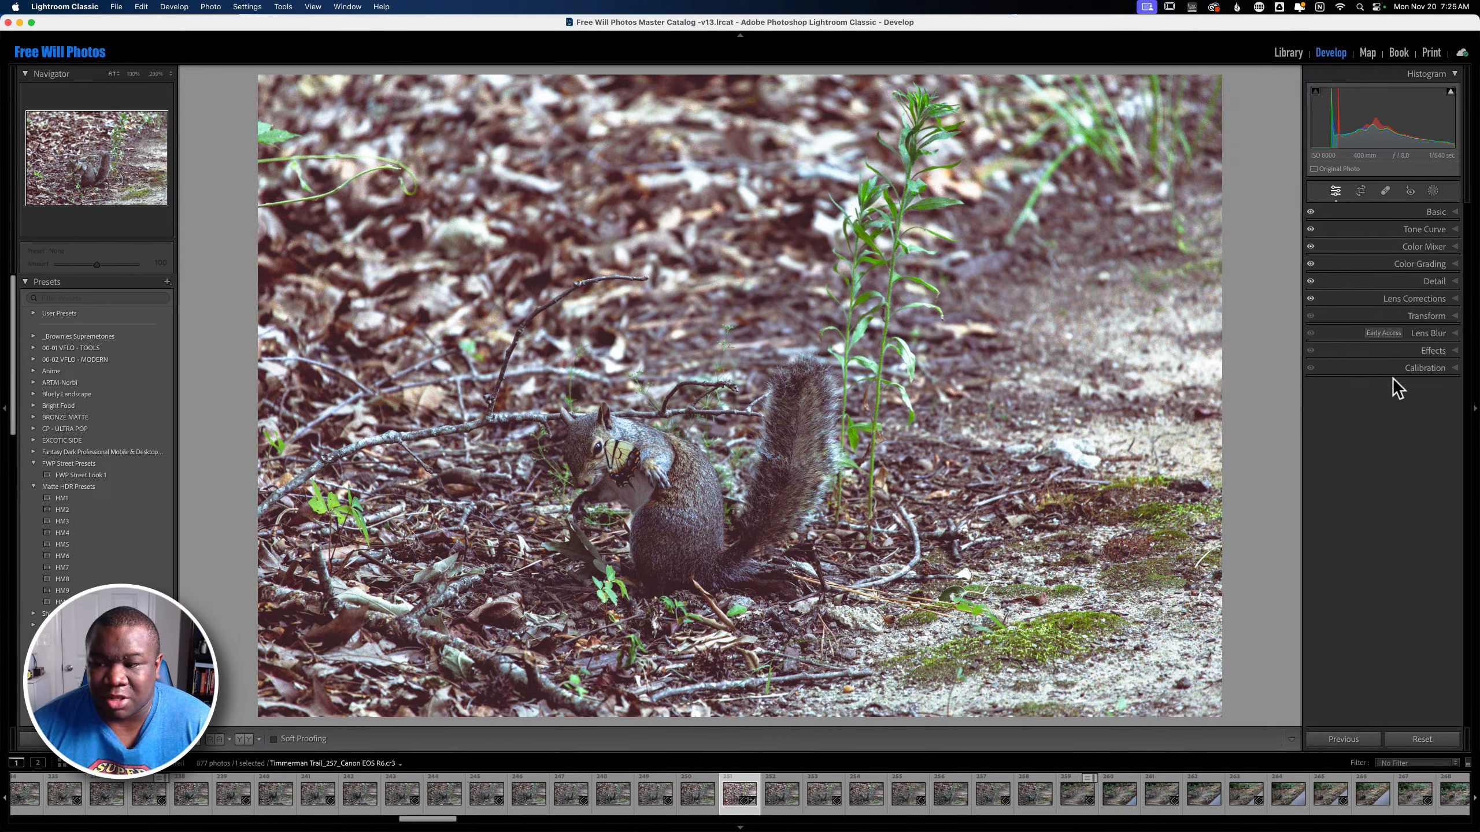
left_click(1414, 368)
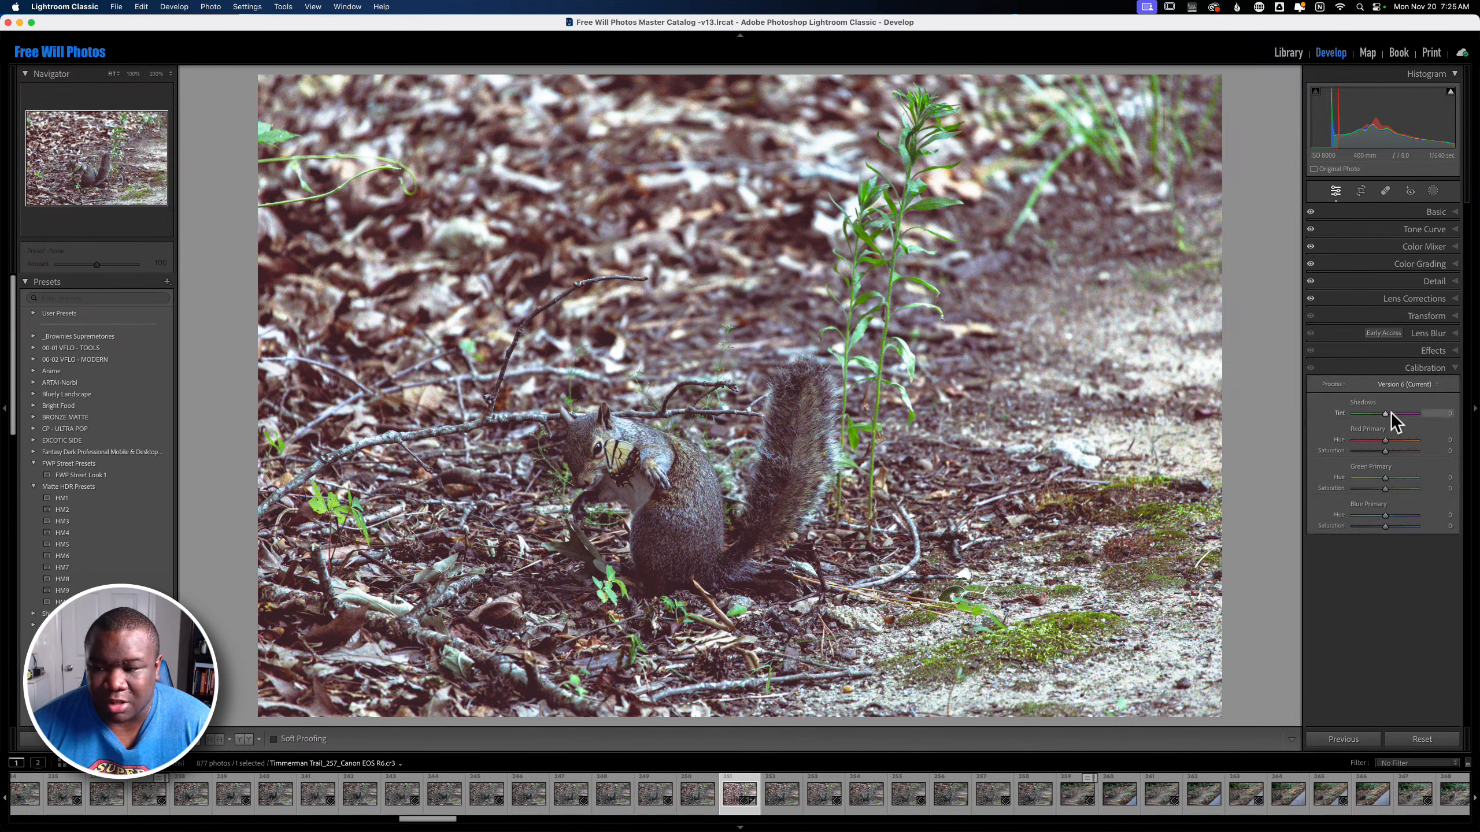
left_click(1427, 369)
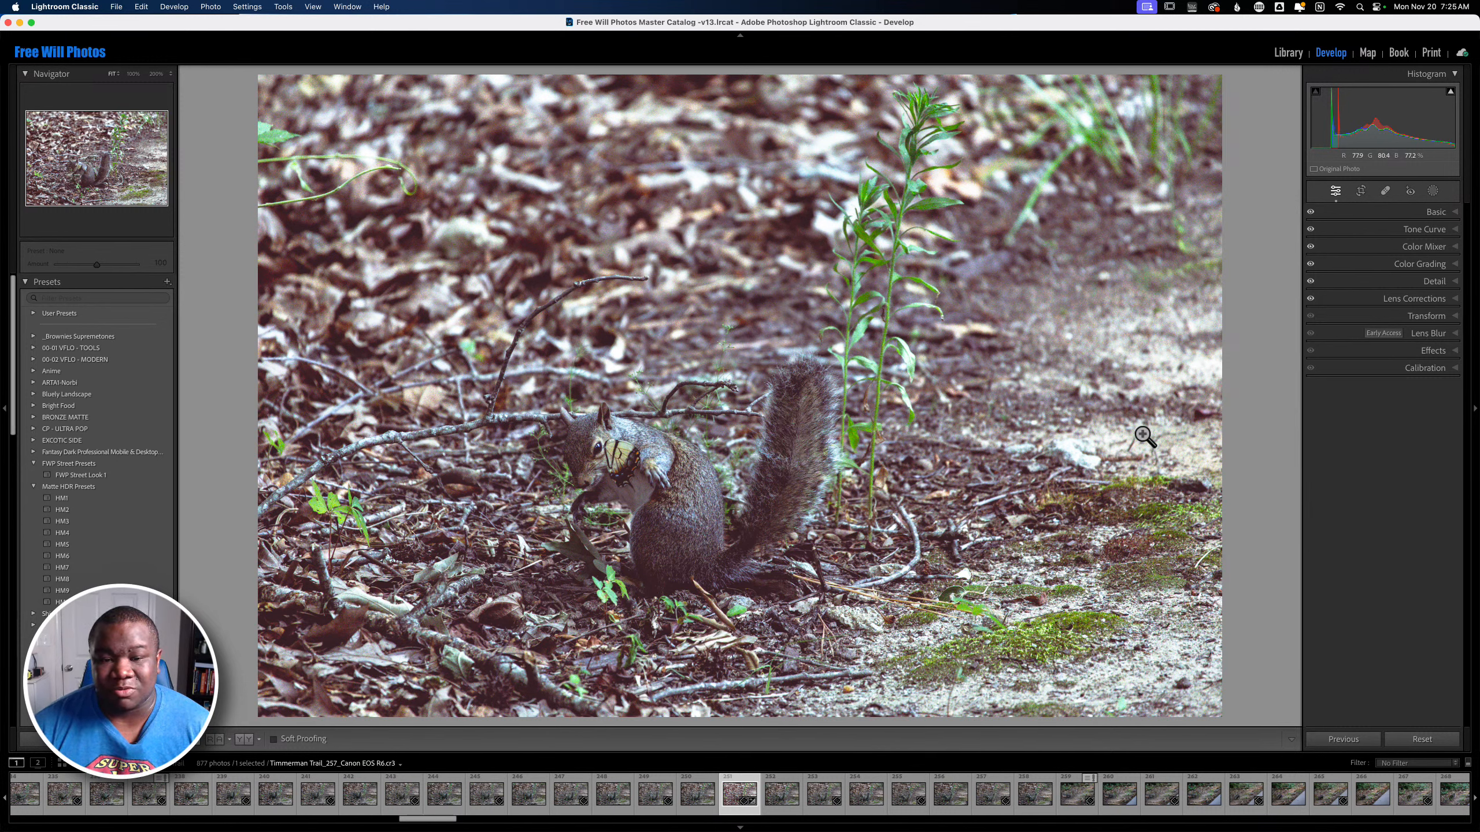
- Open a TIFF copy of the photo with Lightroom adjustments in ON1 Develop 2024 and close the Learning Hub window
right_click(968, 387)
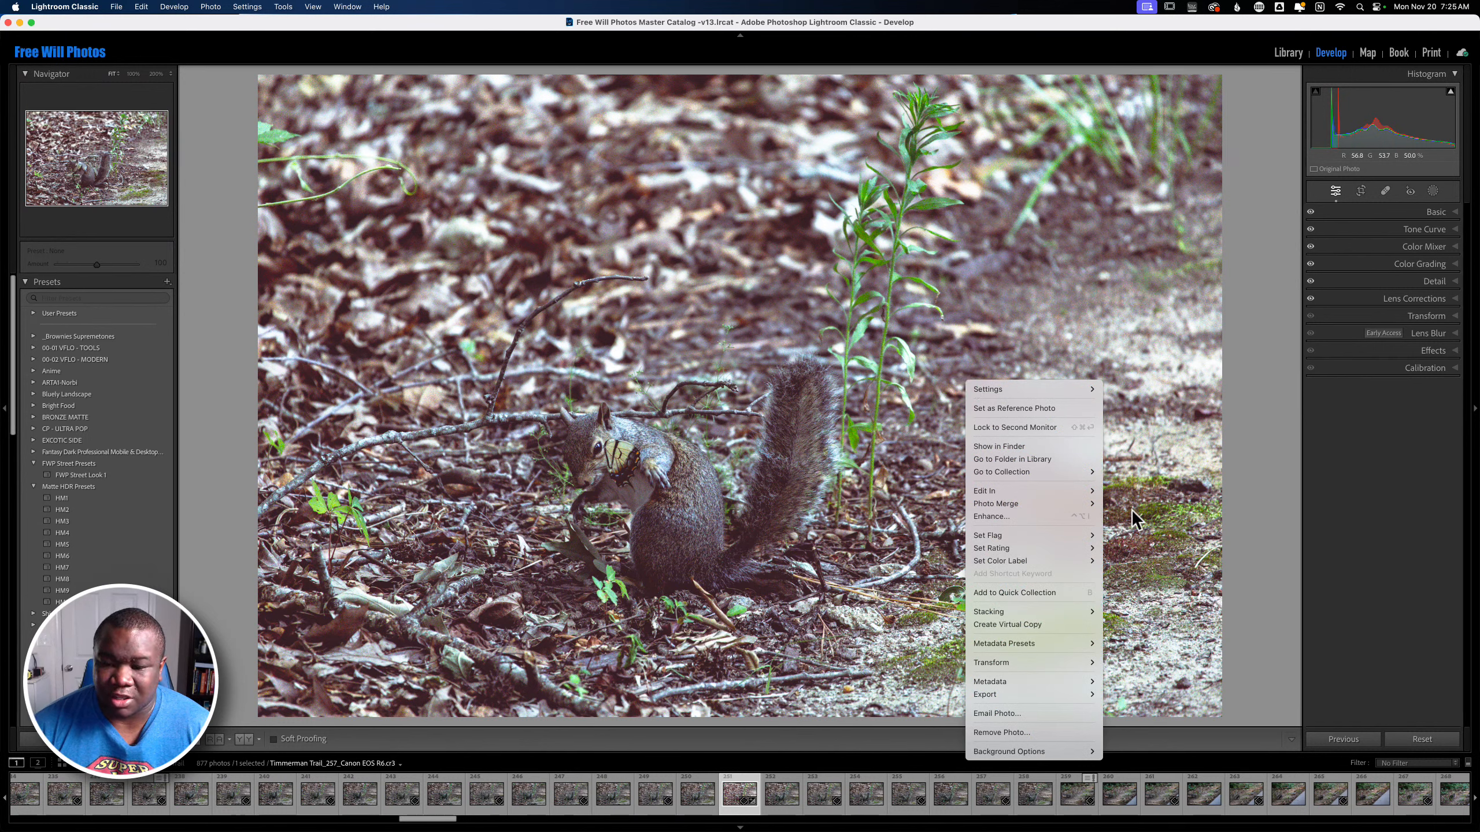
mouse_move(1034, 495)
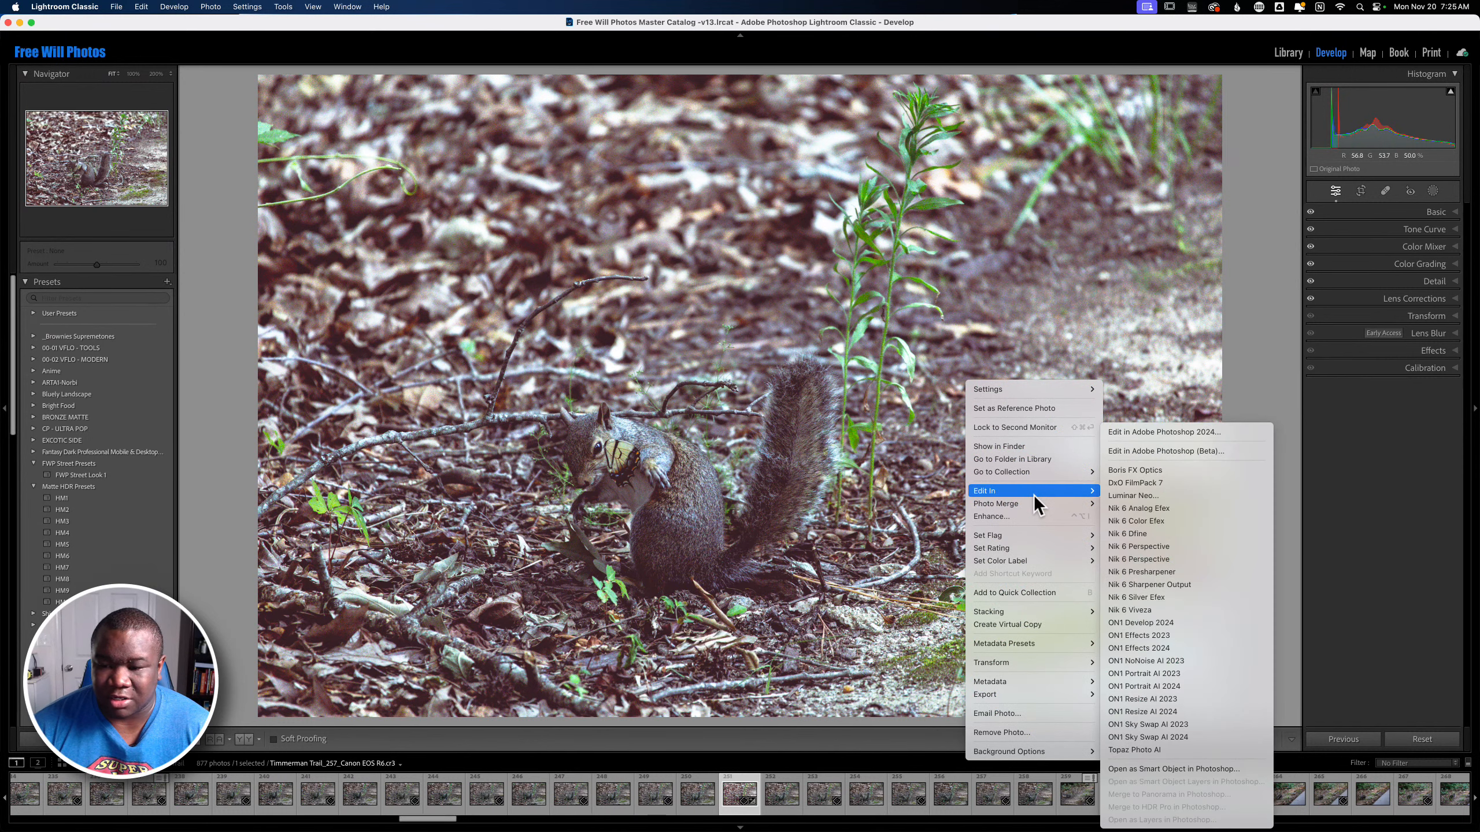
left_click(1186, 623)
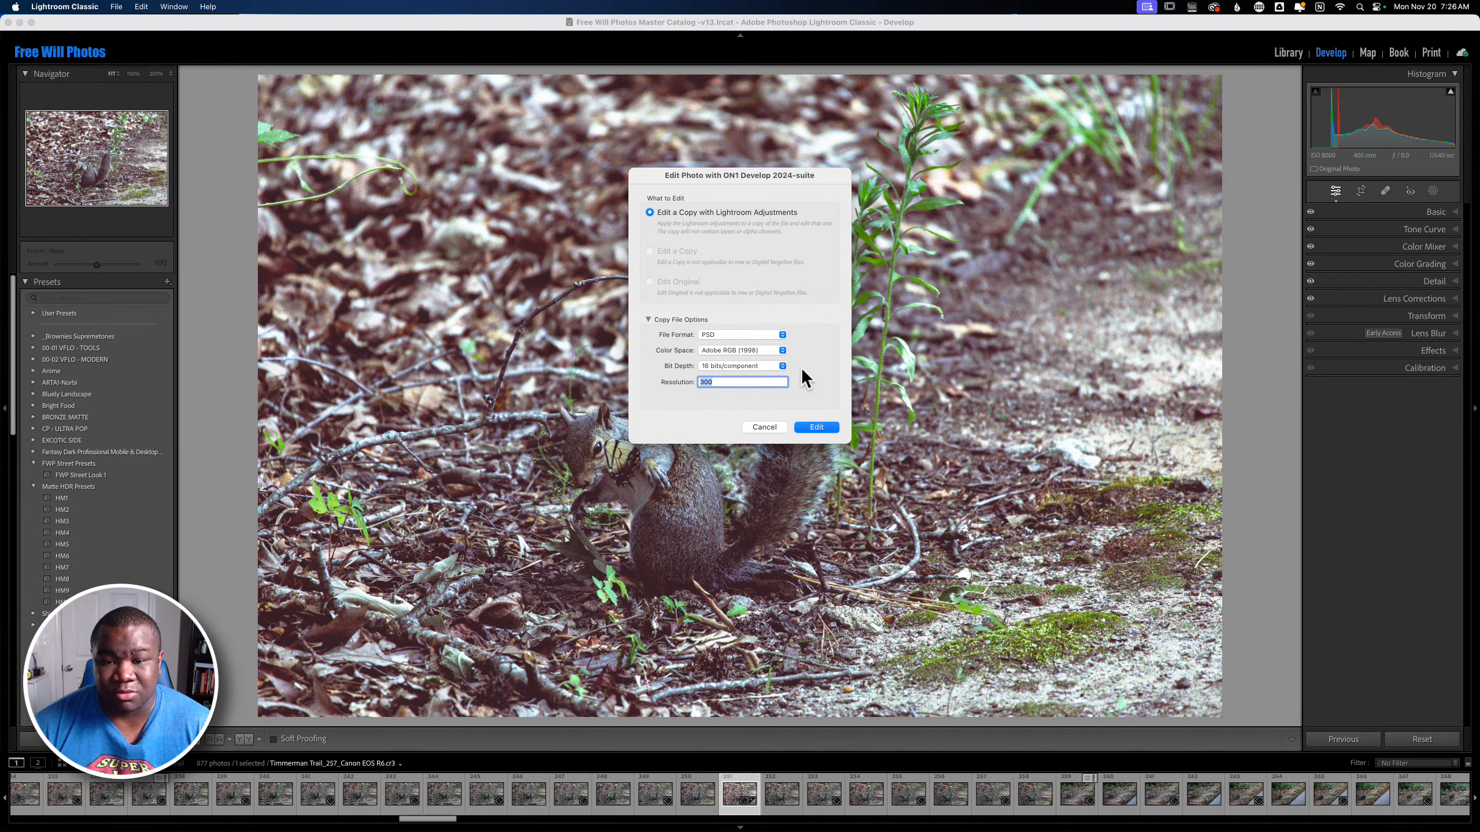
left_click(752, 335)
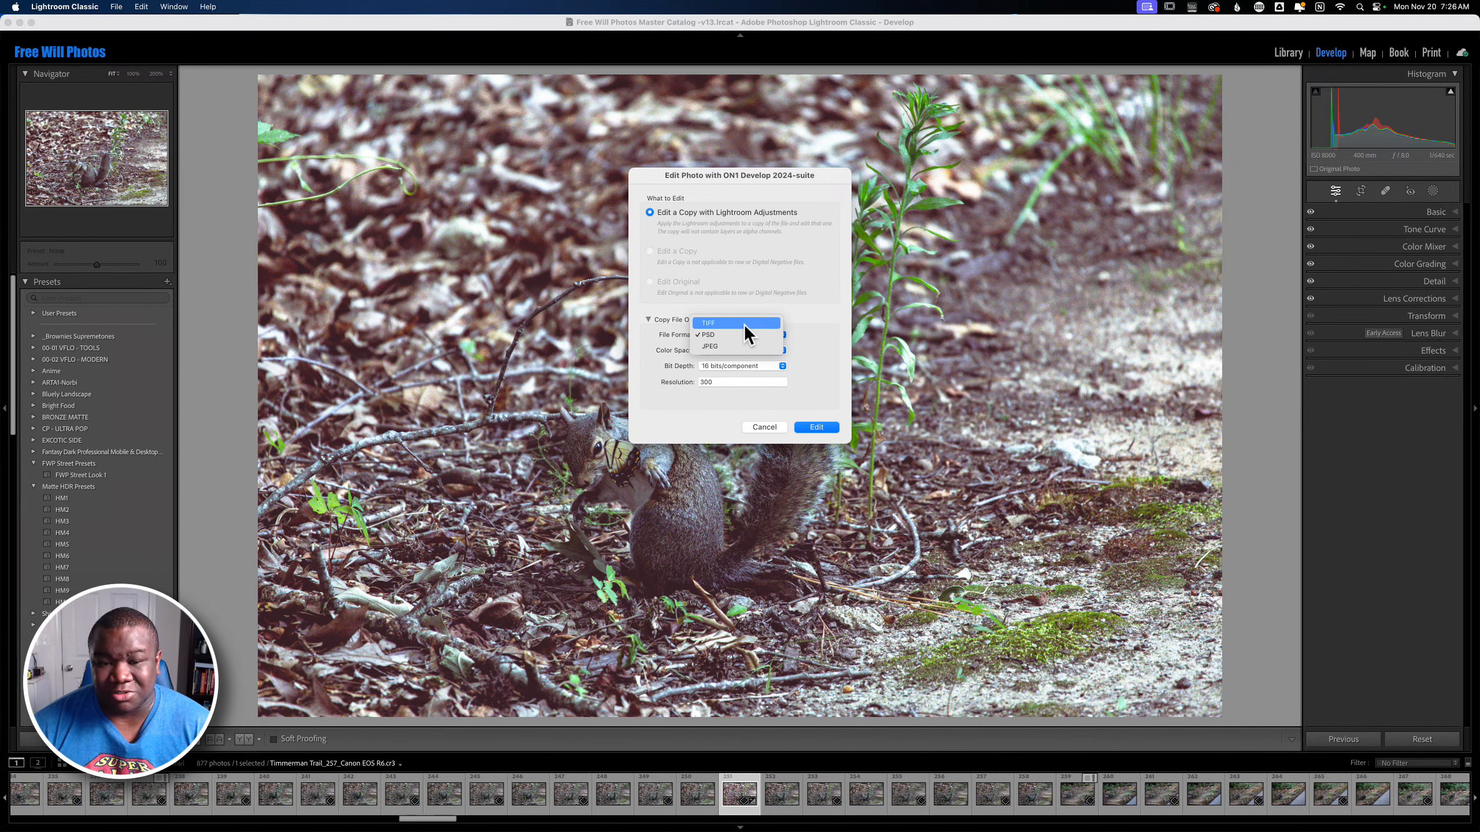
left_click(744, 325)
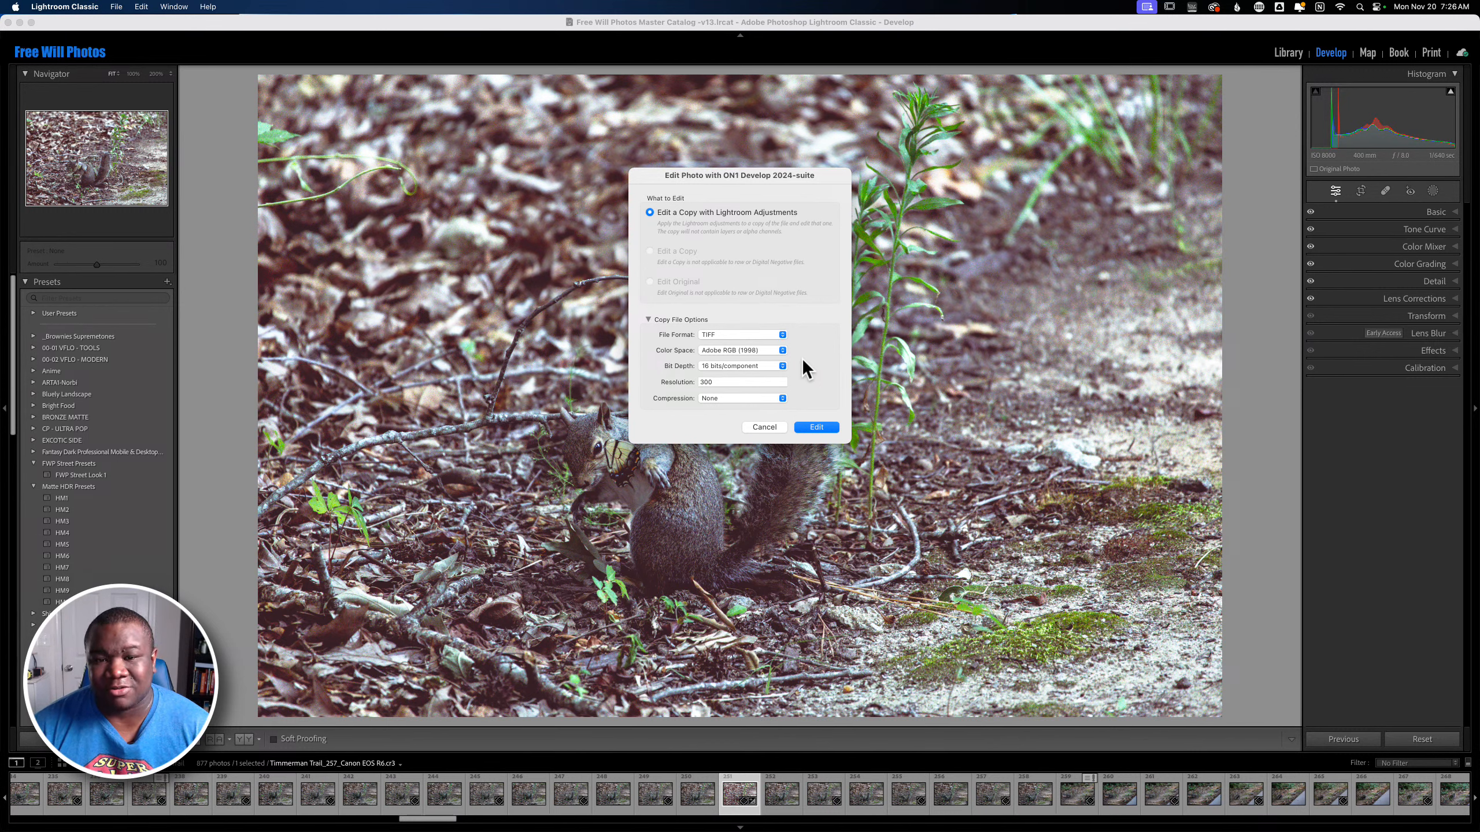
left_click(761, 336)
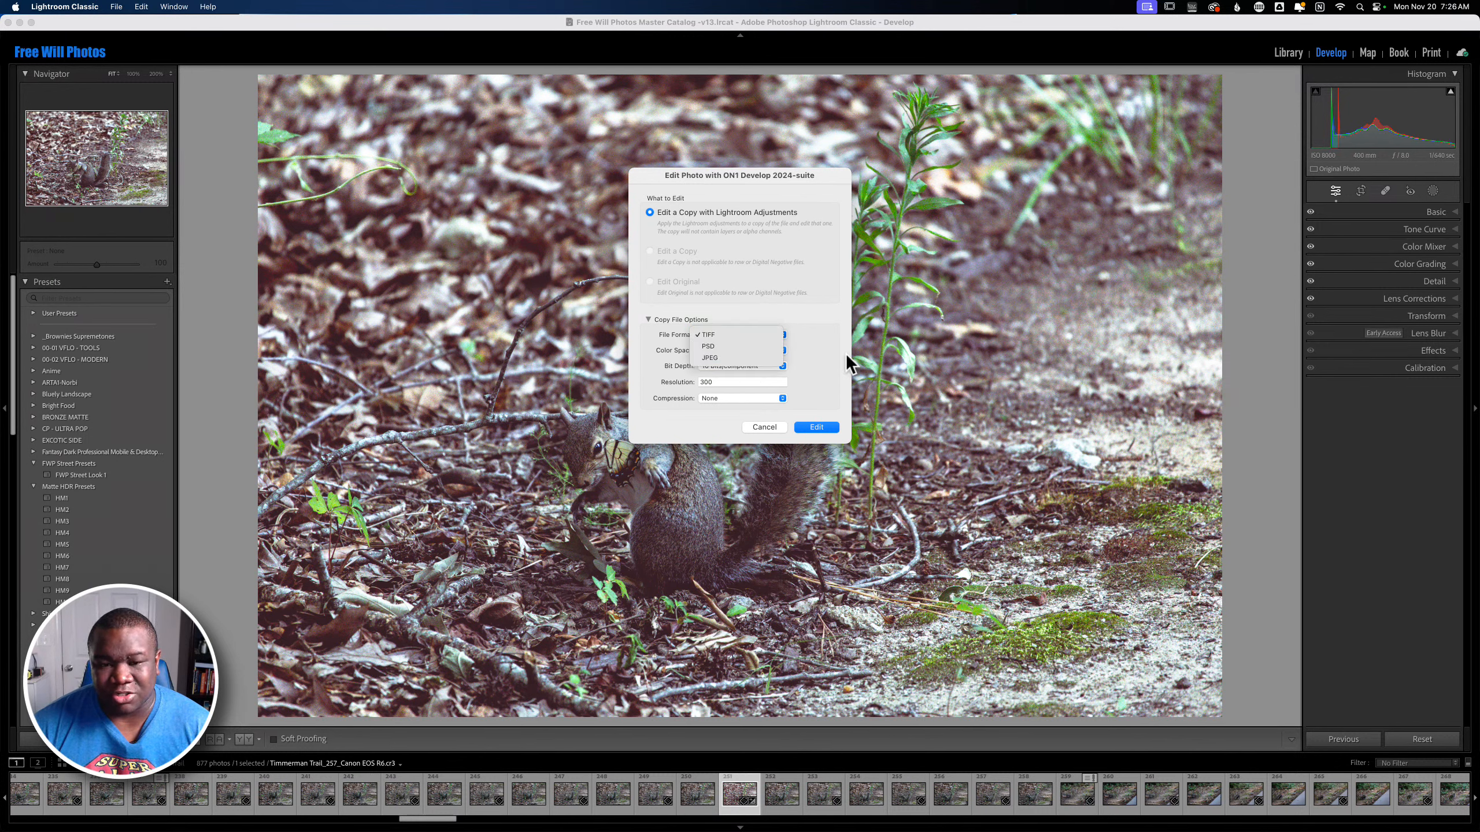
left_click(829, 344)
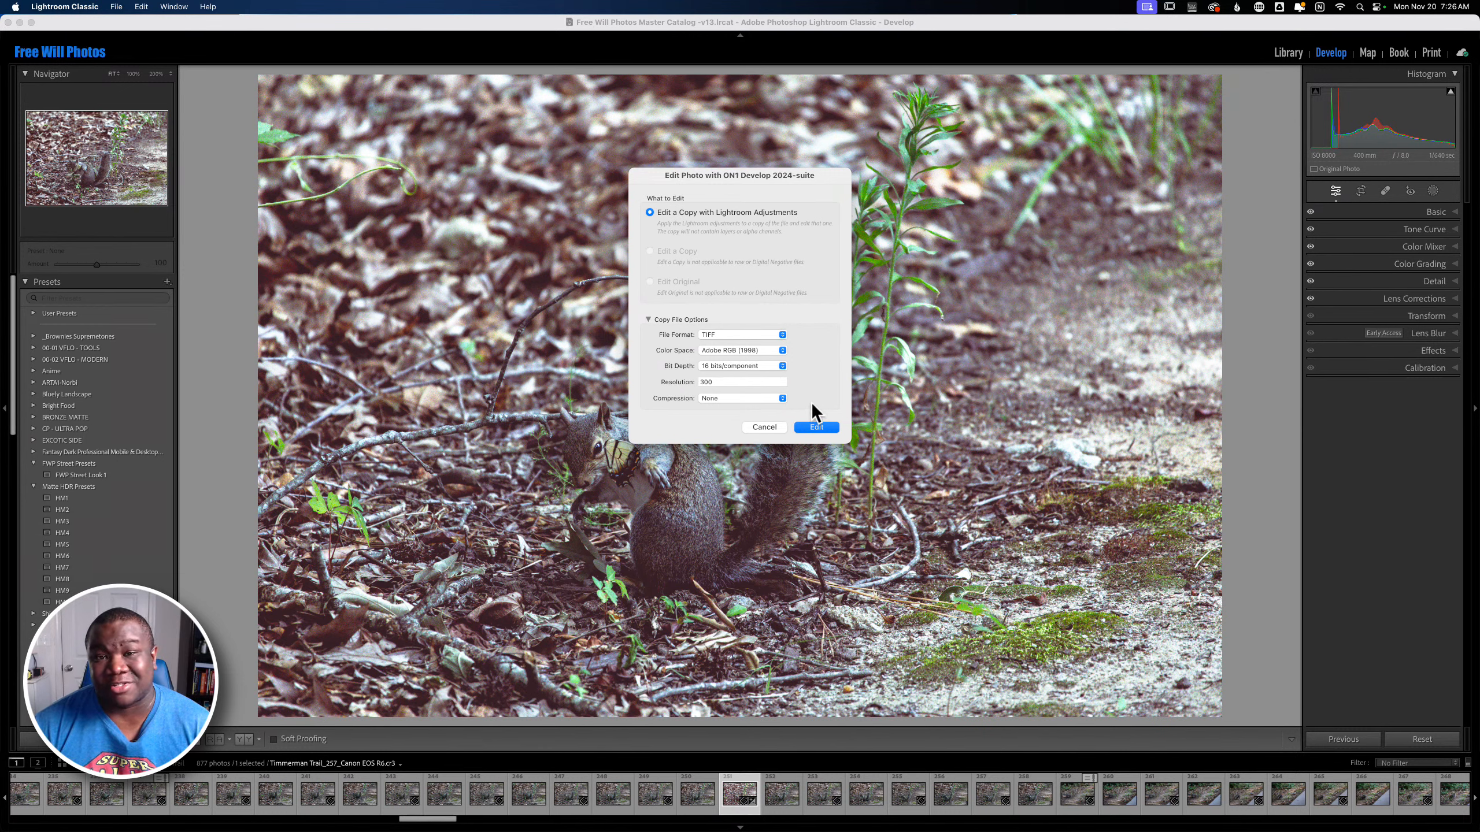
left_click(814, 428)
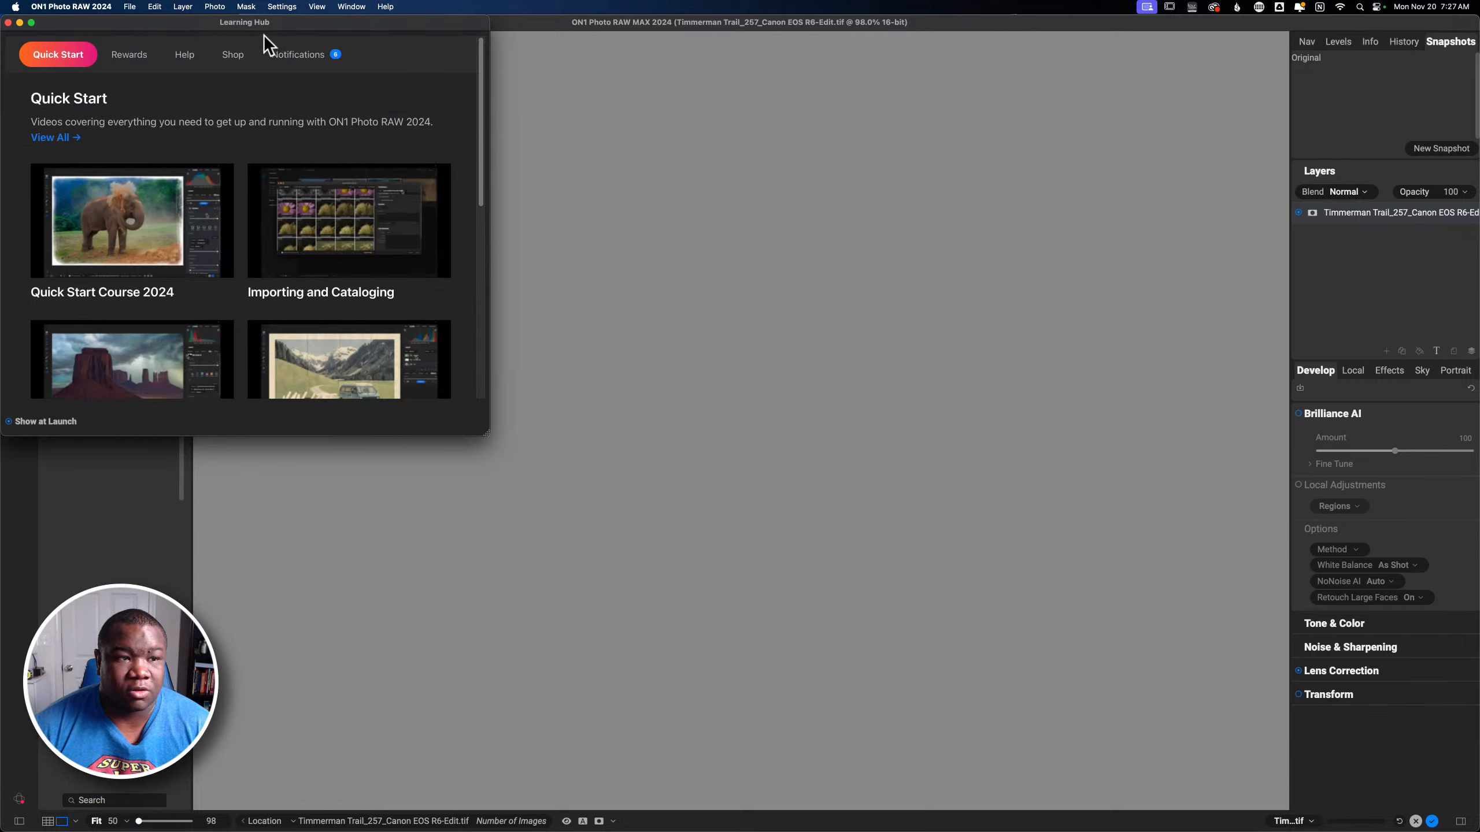
left_click(8, 22)
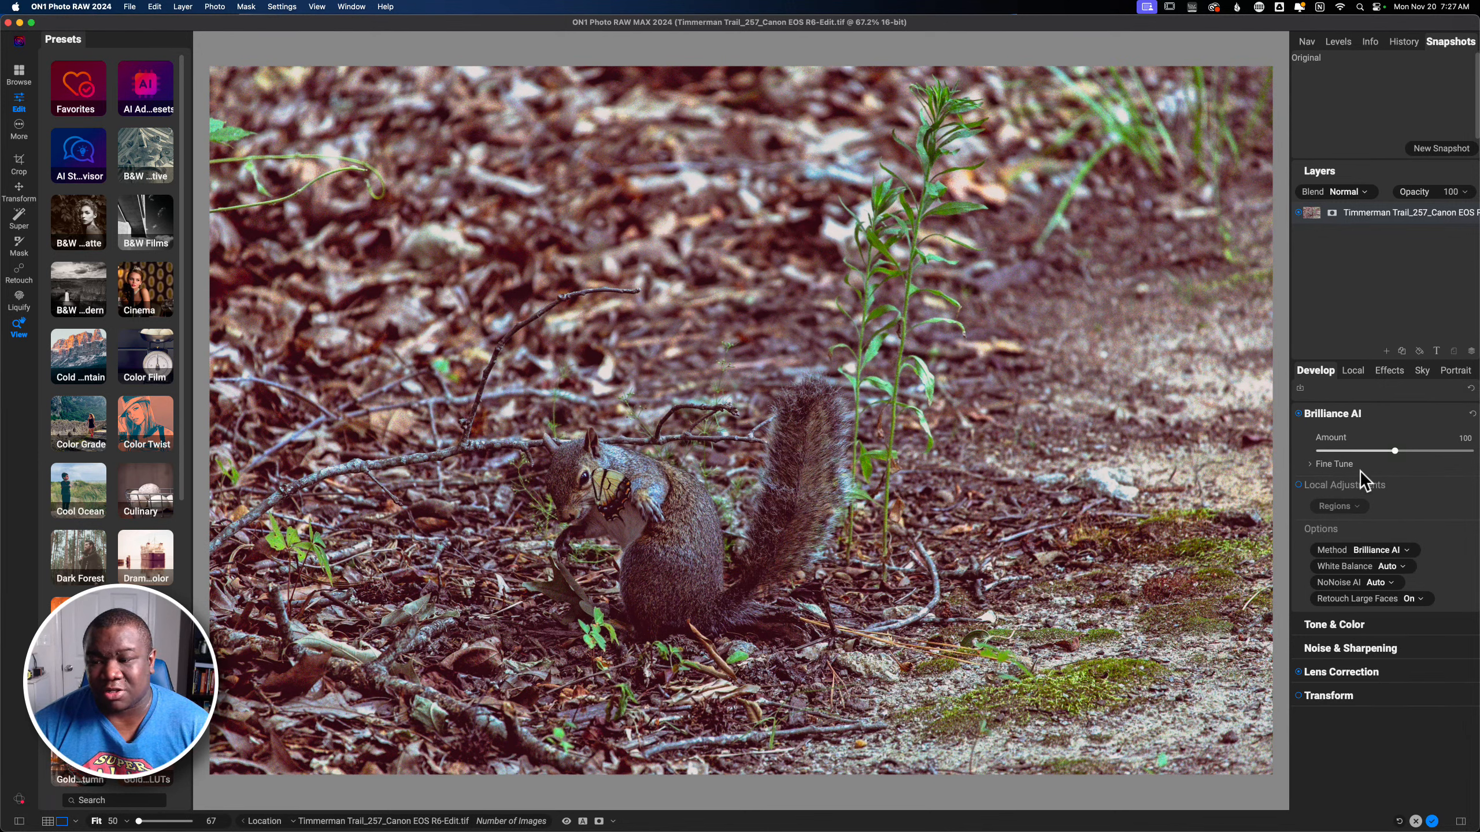
- Collapse the layers, show the levels histogram, and set the Brilliance AI fine-tune Color Amount to 0
left_click(1343, 466)
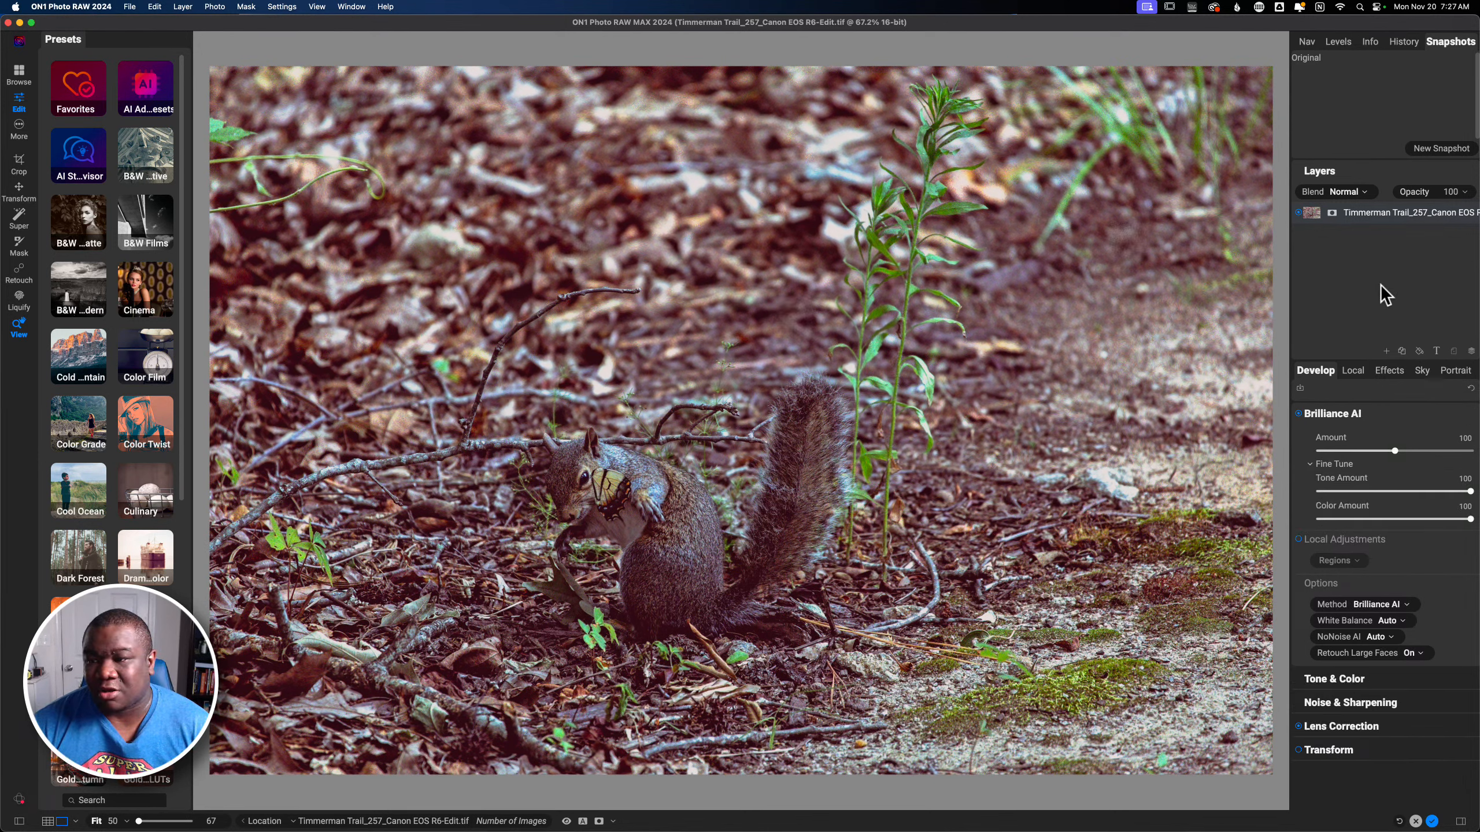
left_click(1330, 171)
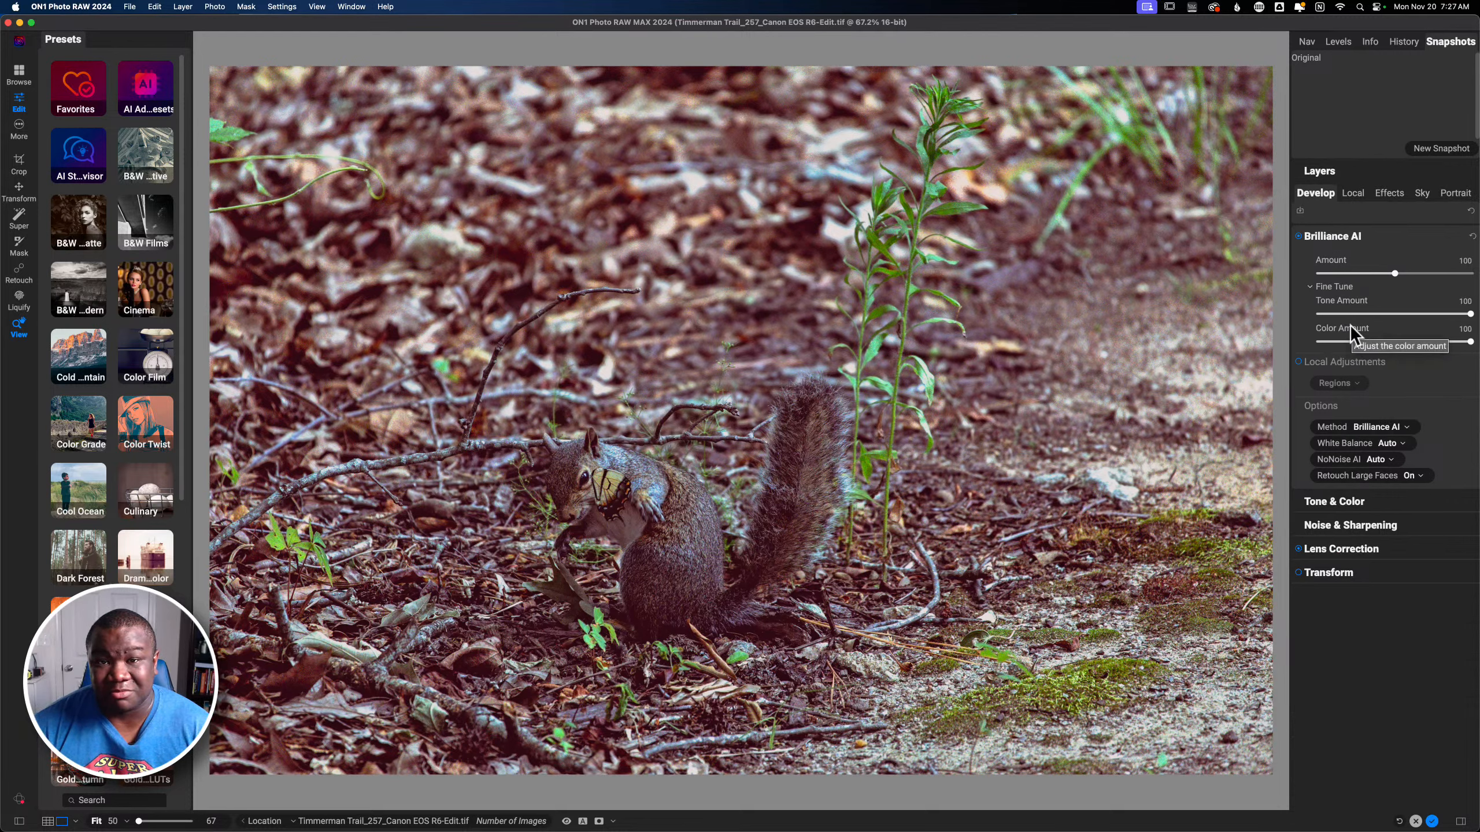
left_click(1337, 43)
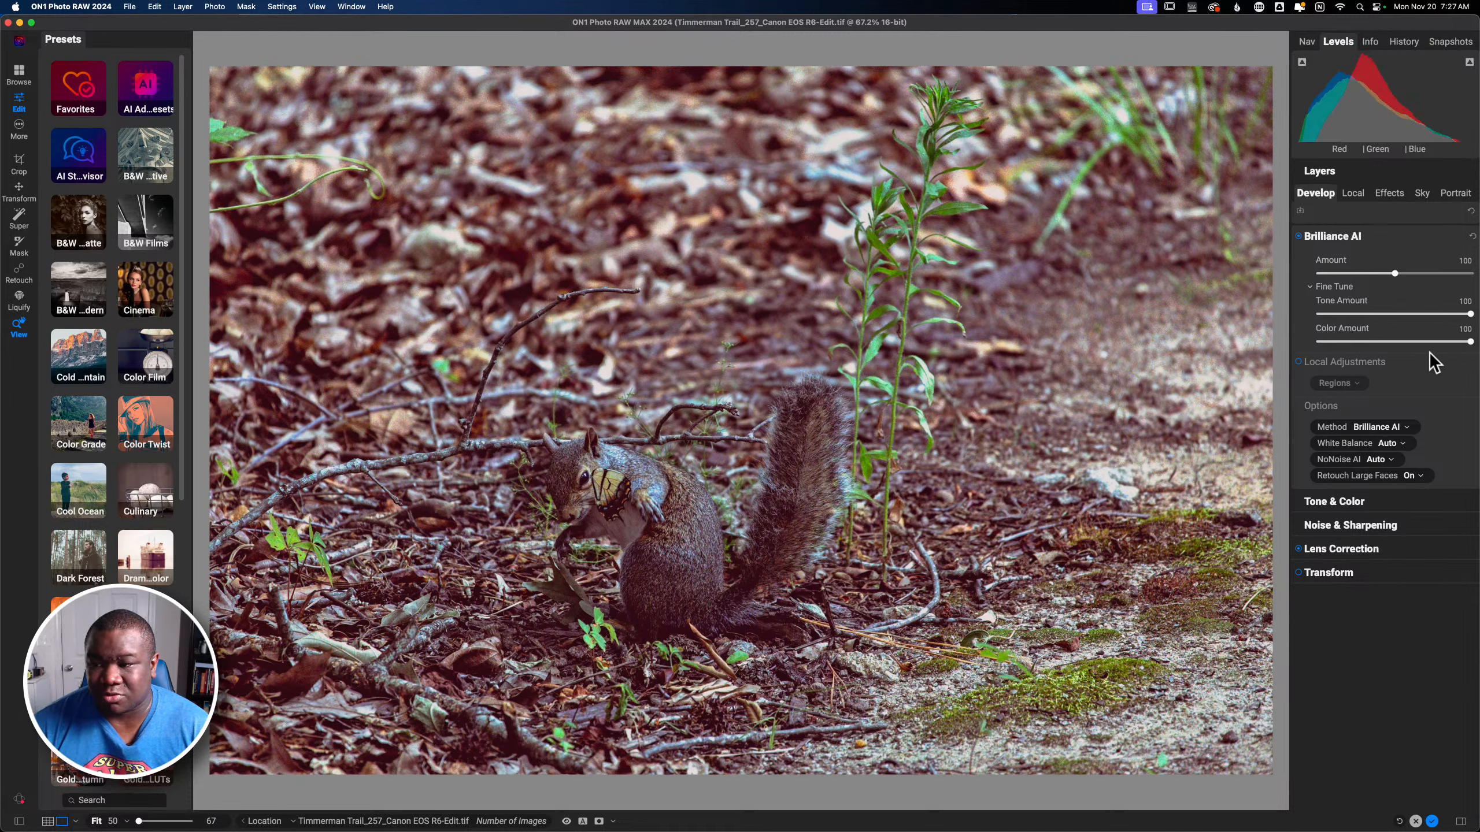
left_click_drag(1469, 342, 1239, 352)
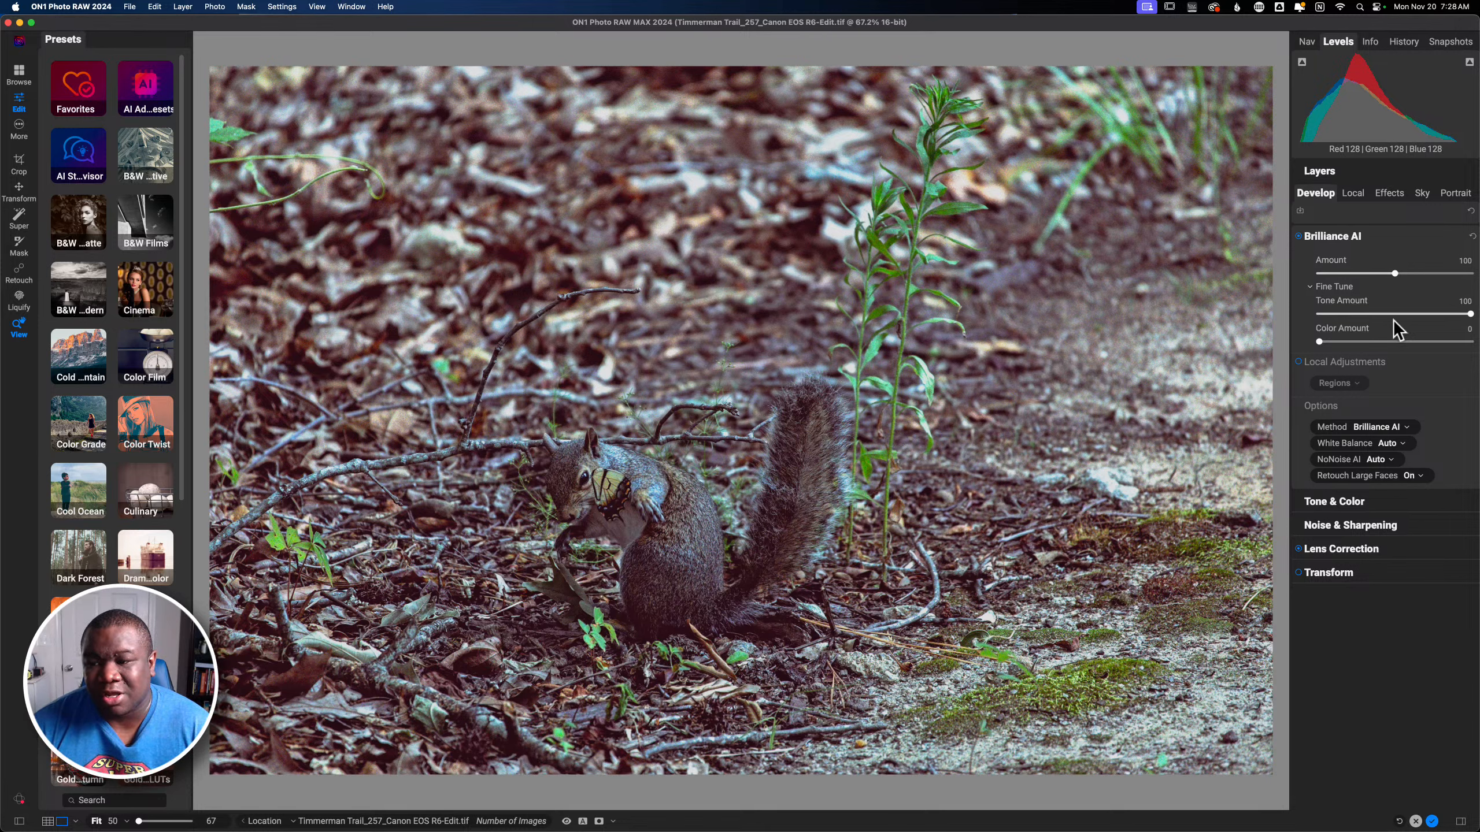
- In the Tone & Color settings, set exposure to 0.4, contrast to 25 and blacks to -60
left_click(1339, 499)
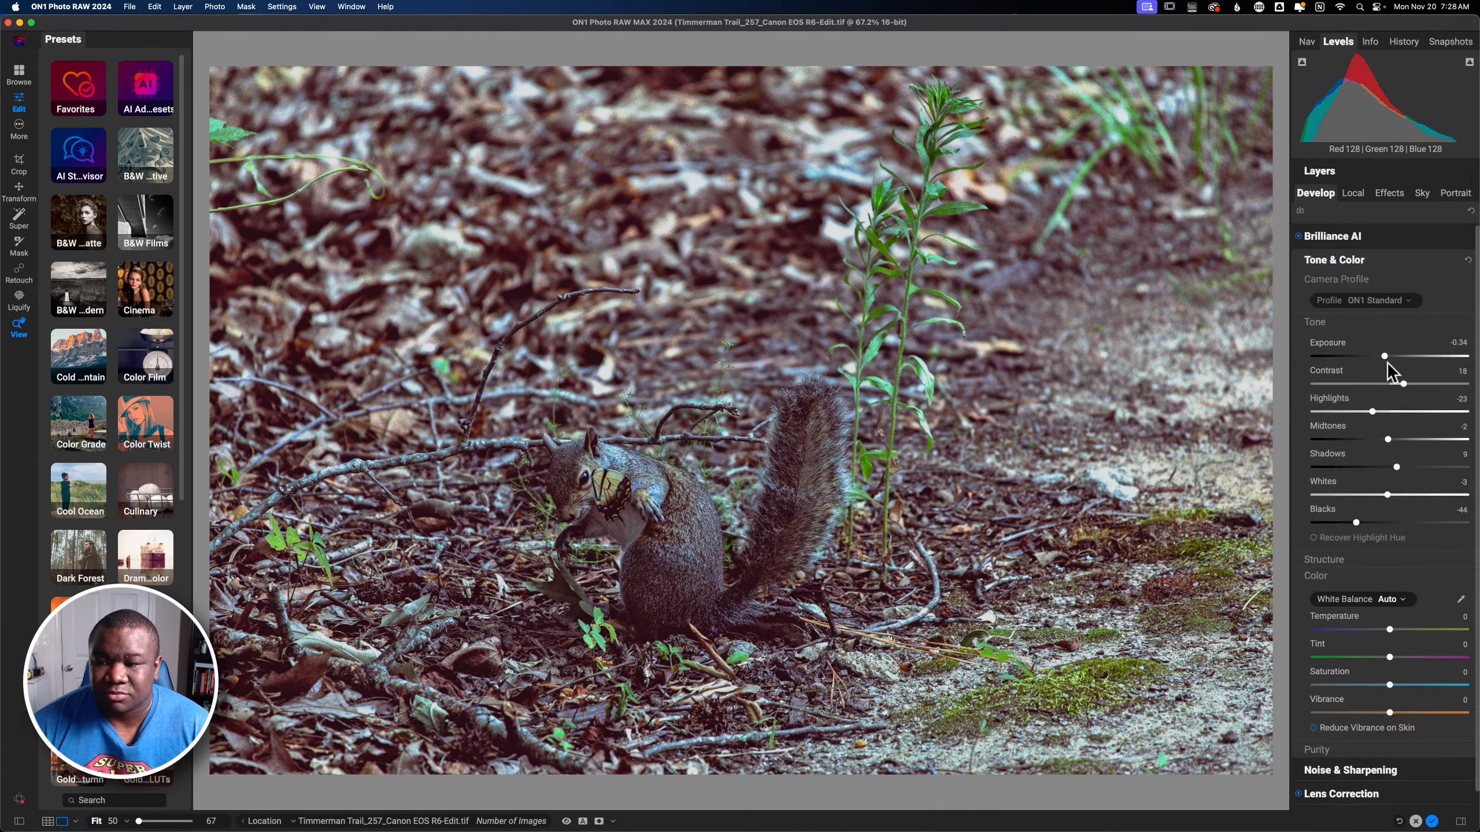
left_click_drag(1386, 359, 1392, 362)
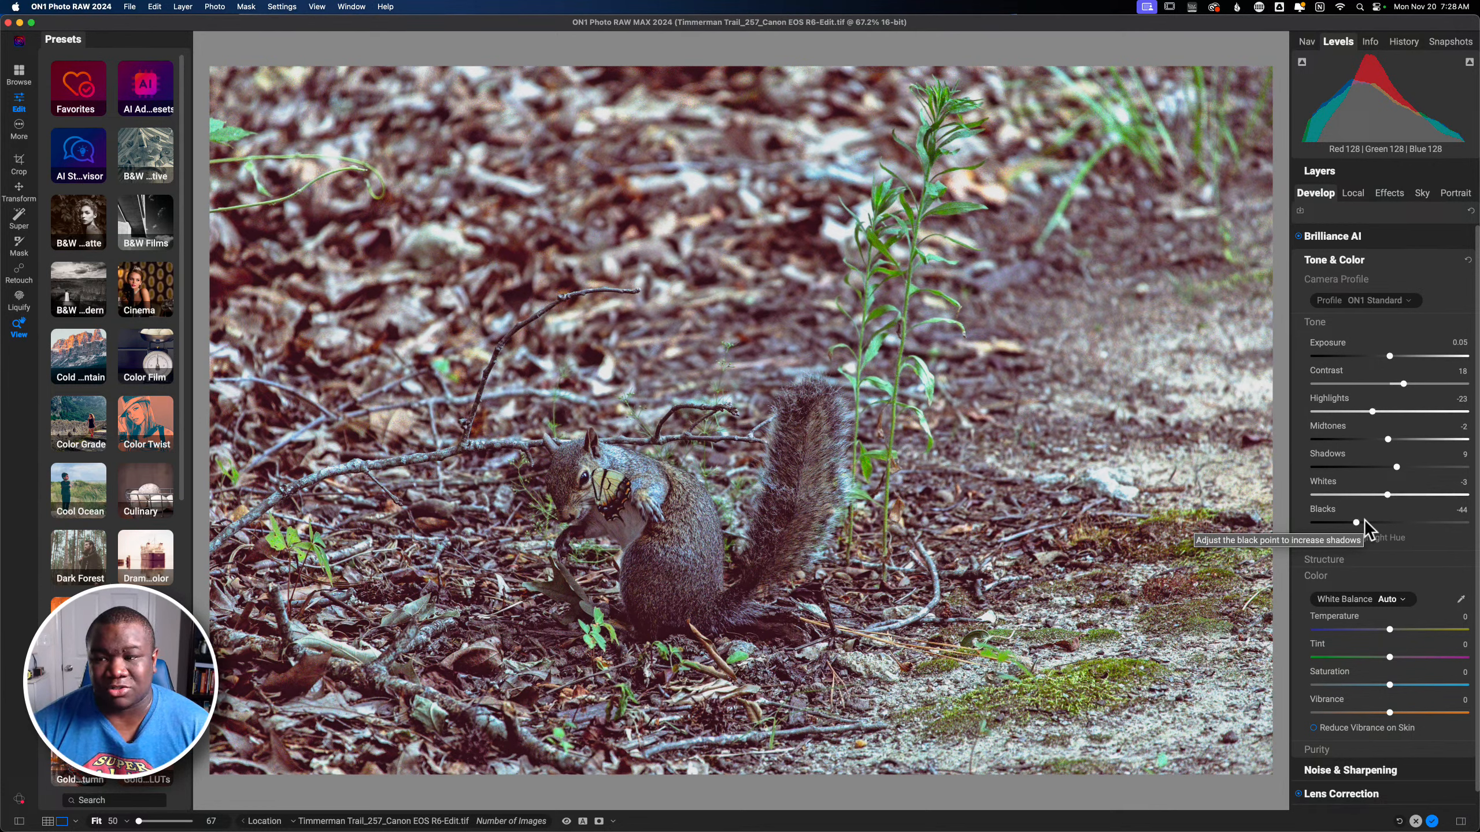
left_click_drag(1403, 385, 1409, 386)
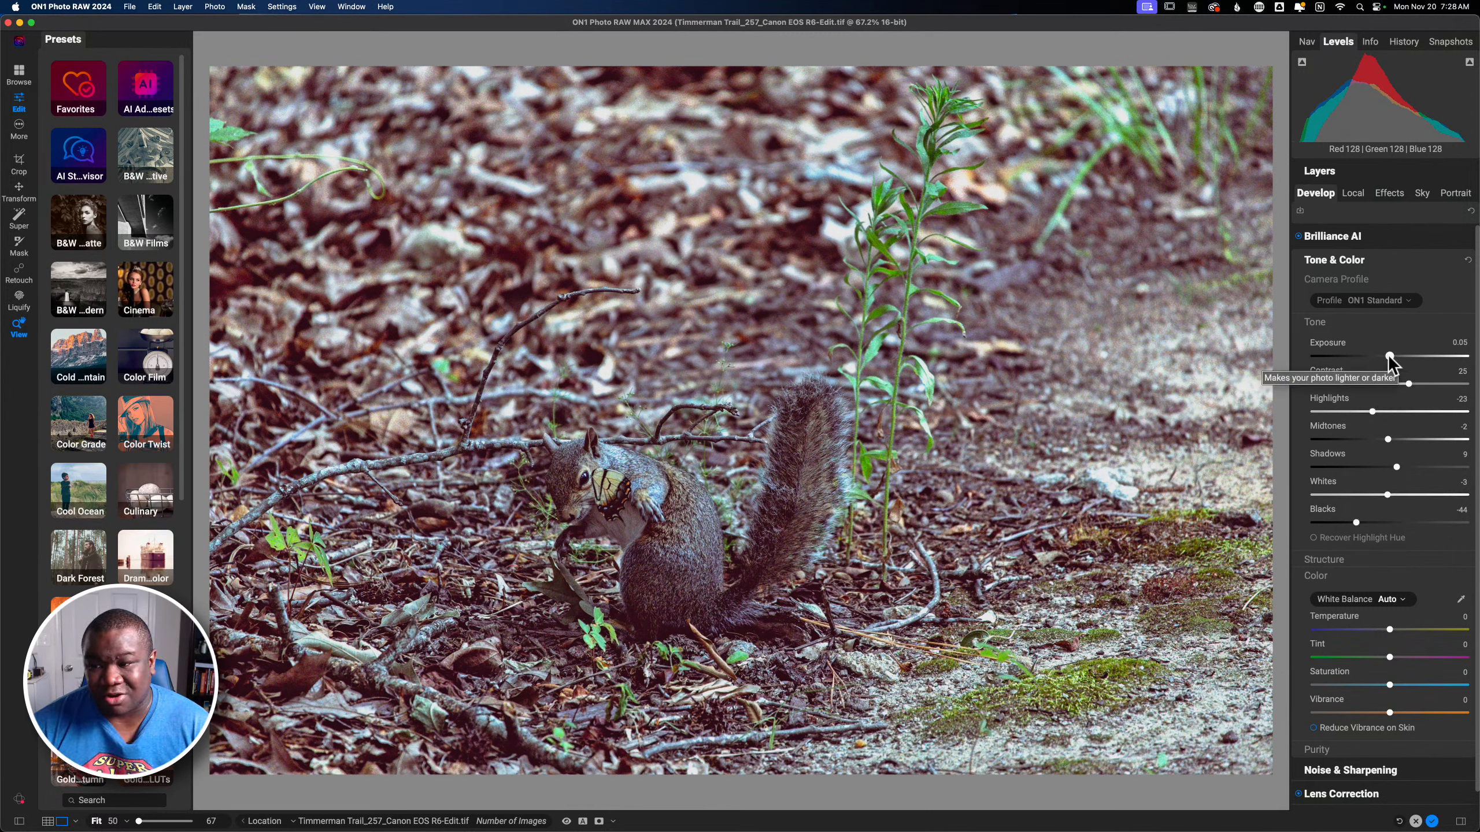
left_click_drag(1389, 358, 1396, 360)
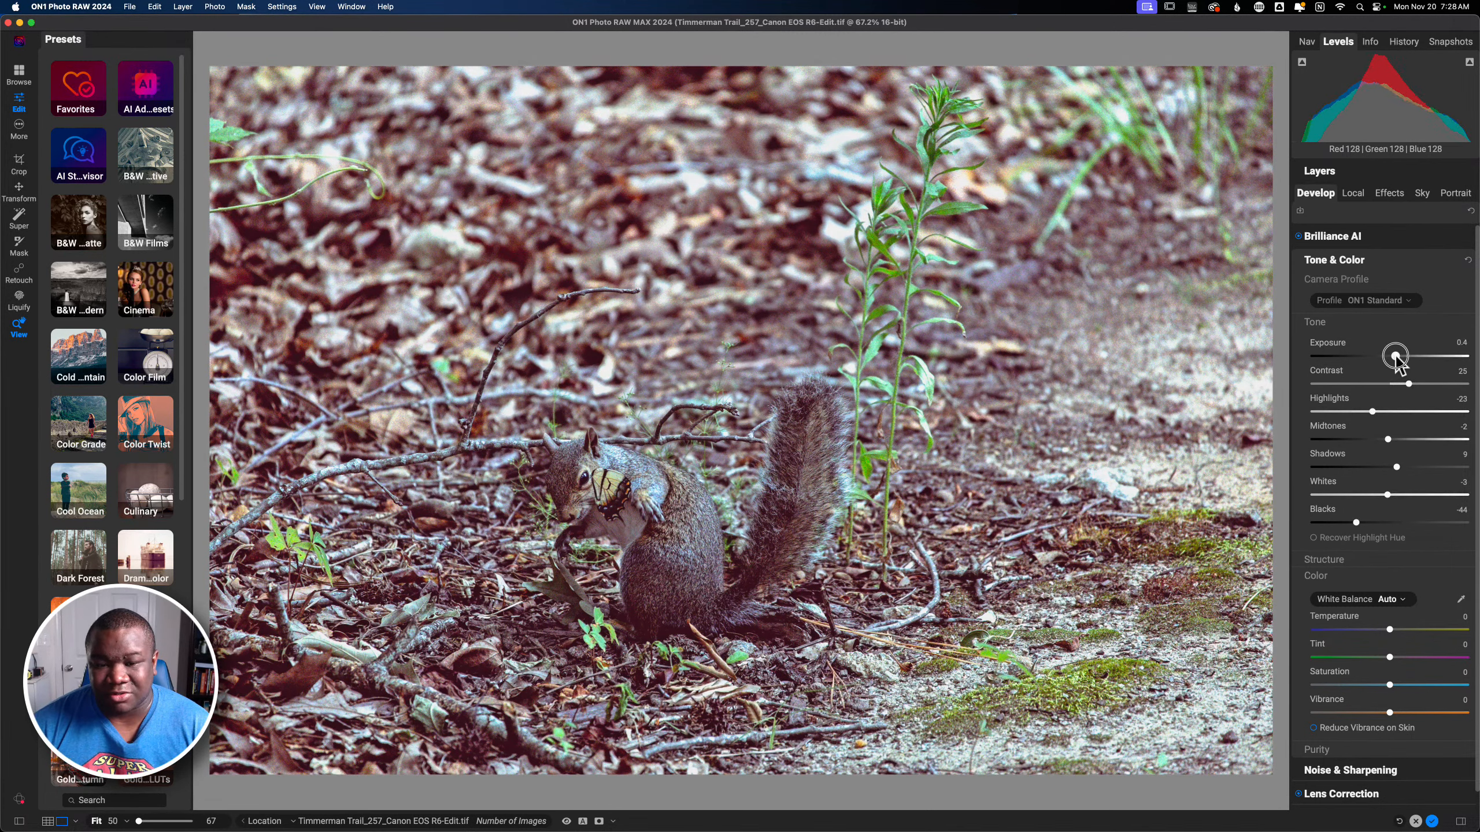
left_click_drag(1356, 524, 1343, 524)
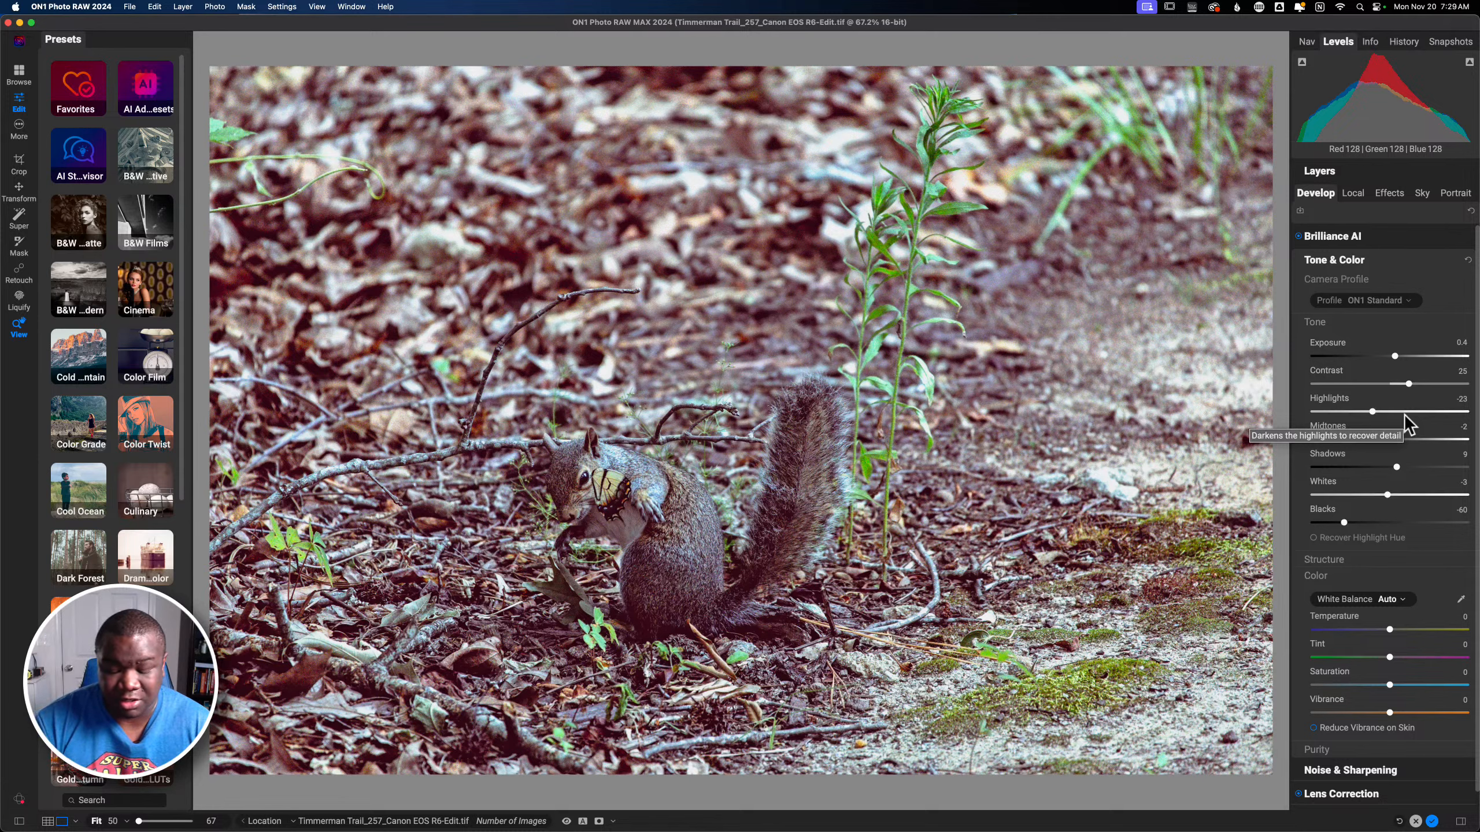
- Compare the photo before and after the Develop adjustments by toggling the preview off and on
key("backslash")
key("backslash")
key("backslash")
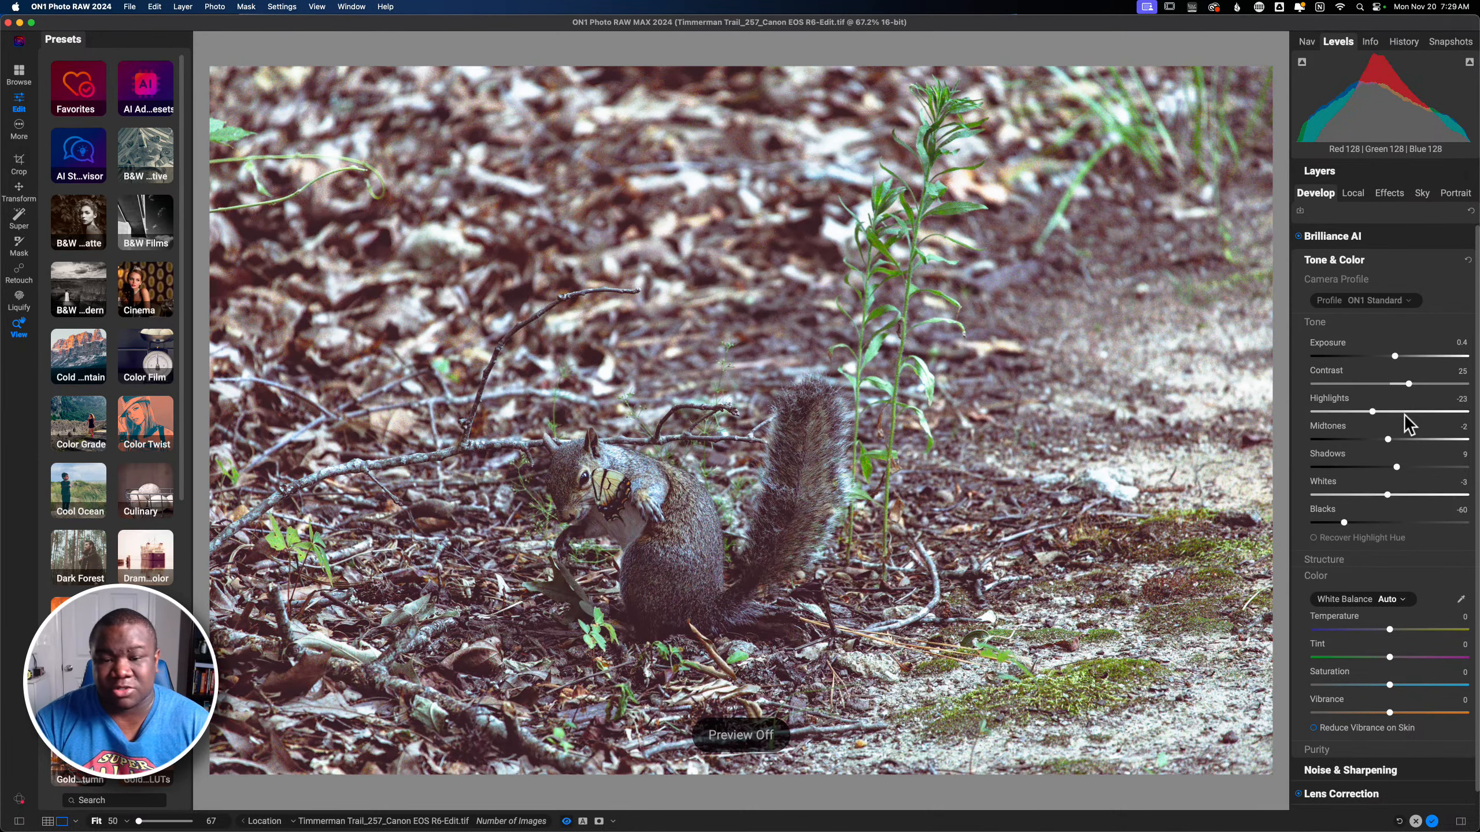
key("backslash")
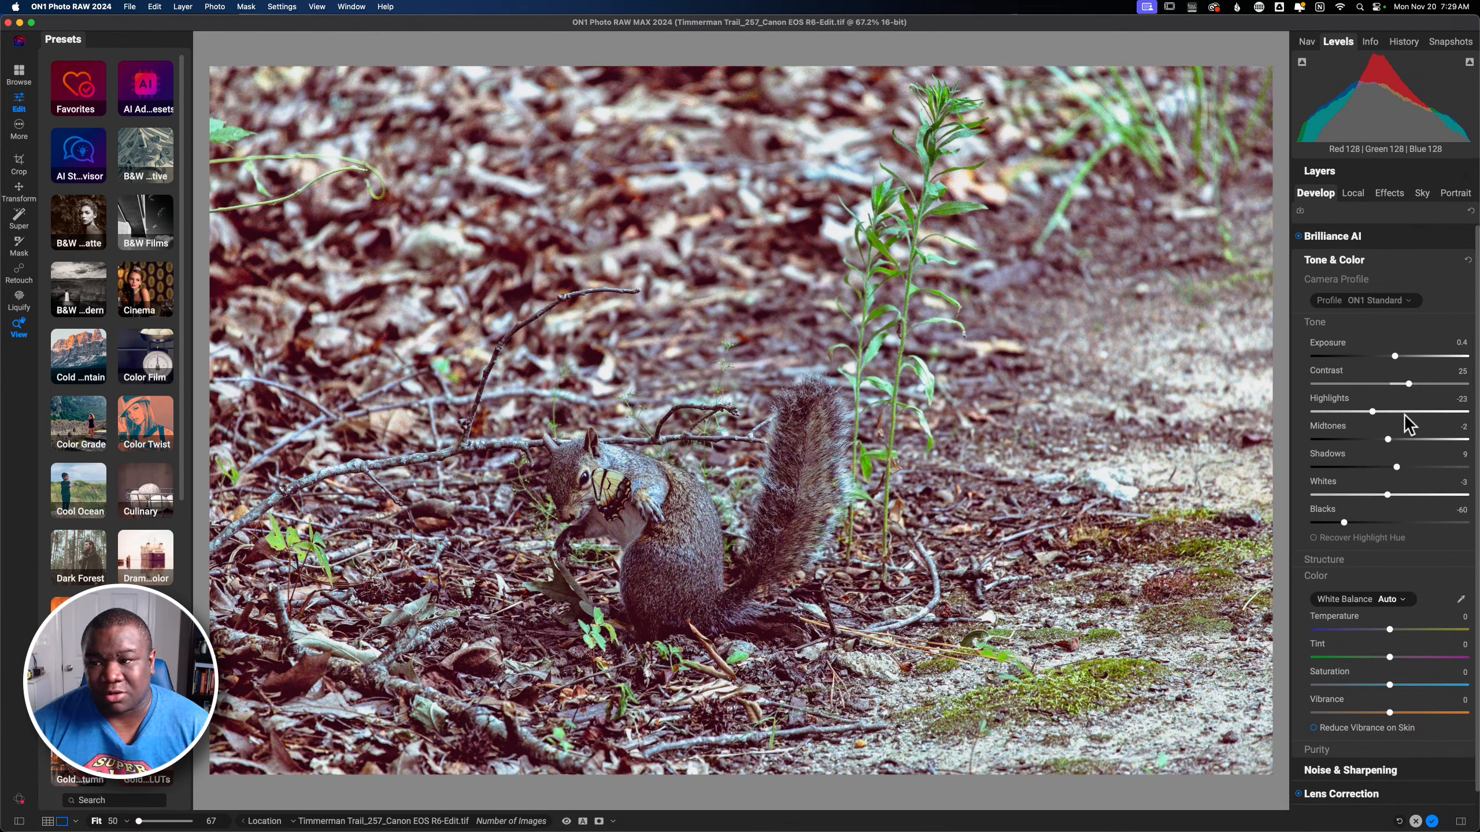
- Switch to Effects and show the Dramatic Color presets as enlarged full-screen thumbnails of the photo
left_click(1388, 200)
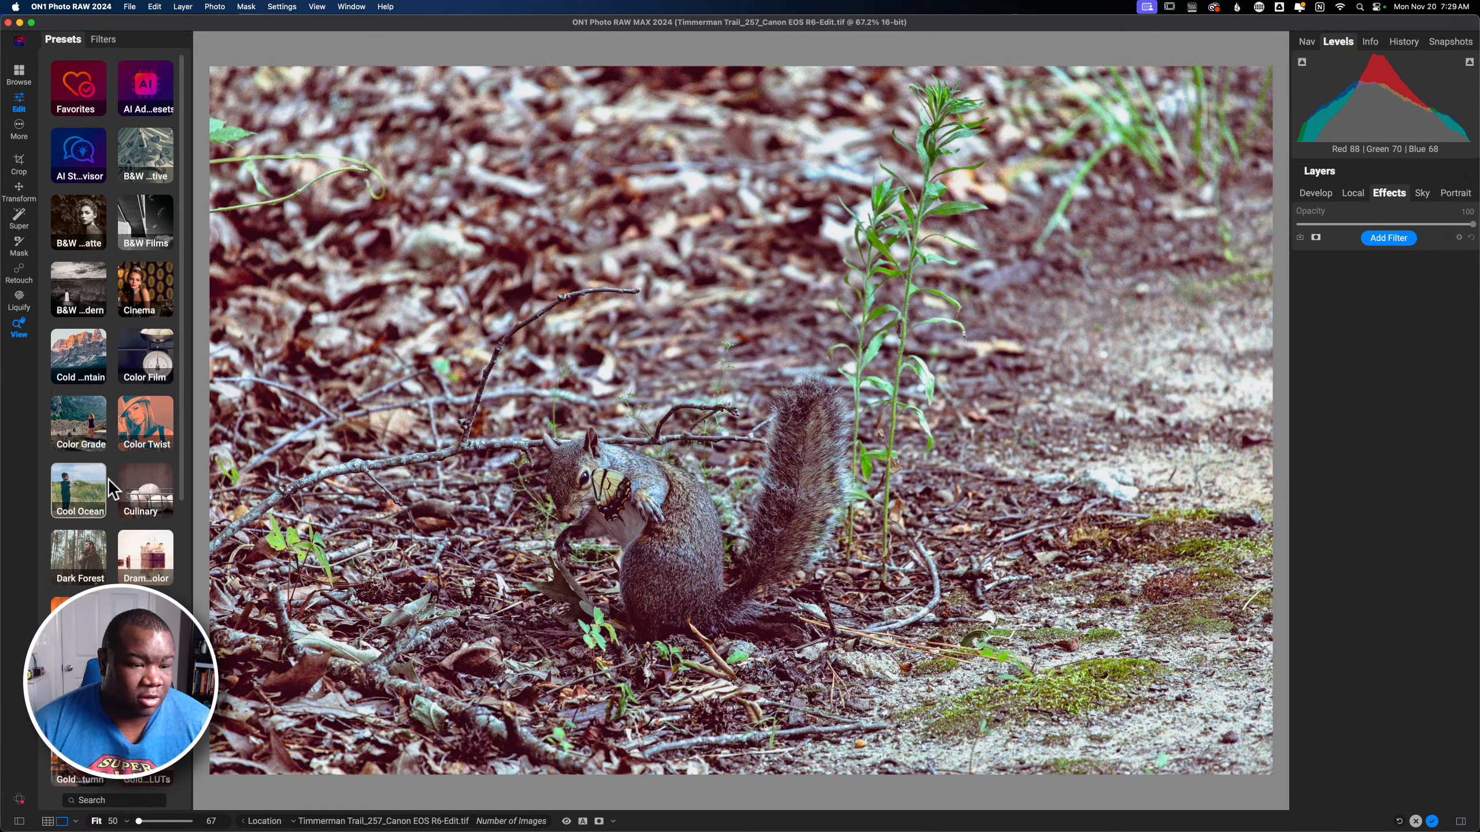
scroll(147, 507, "down", 2)
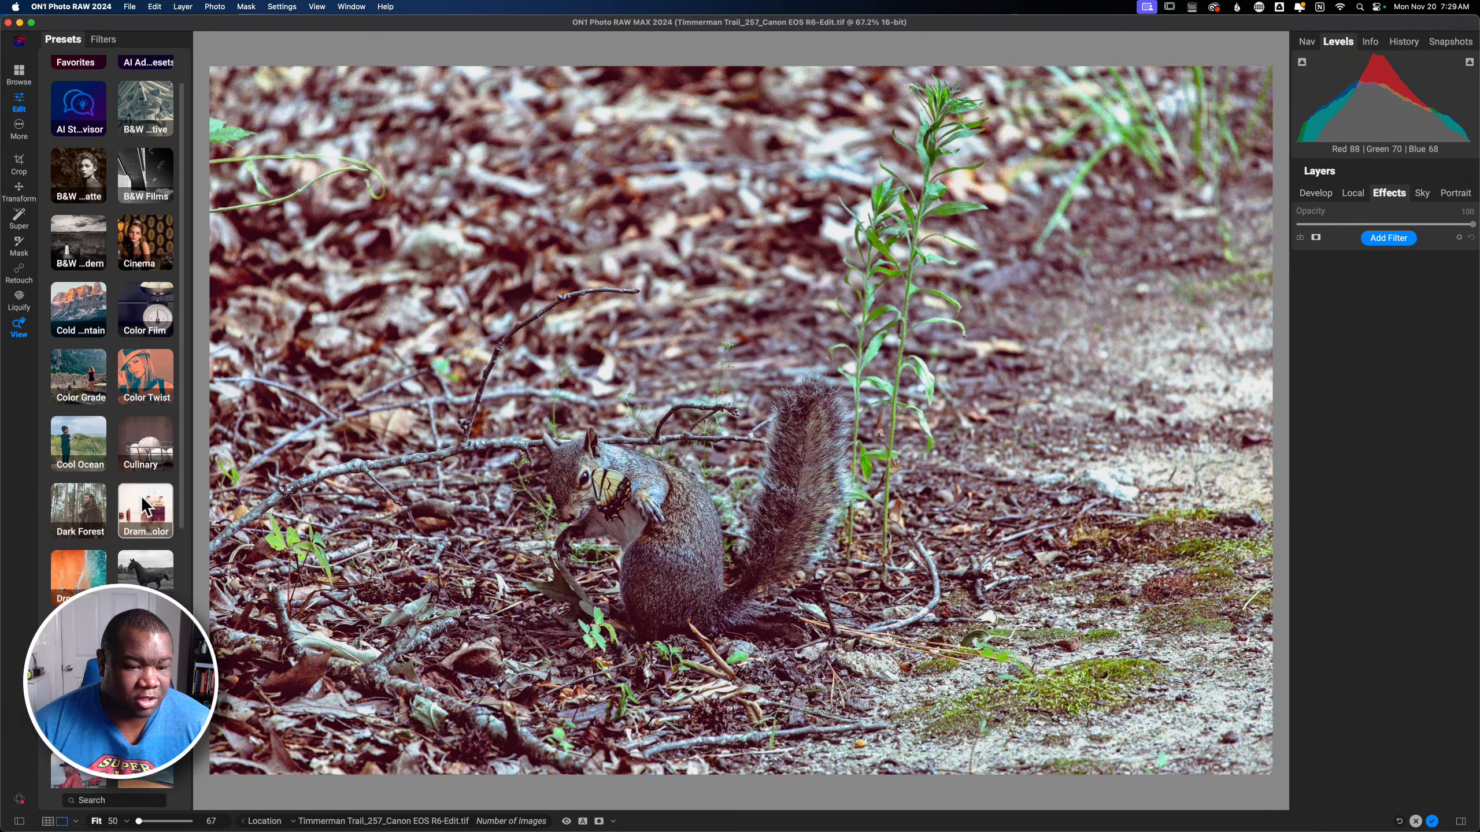
left_click(146, 511)
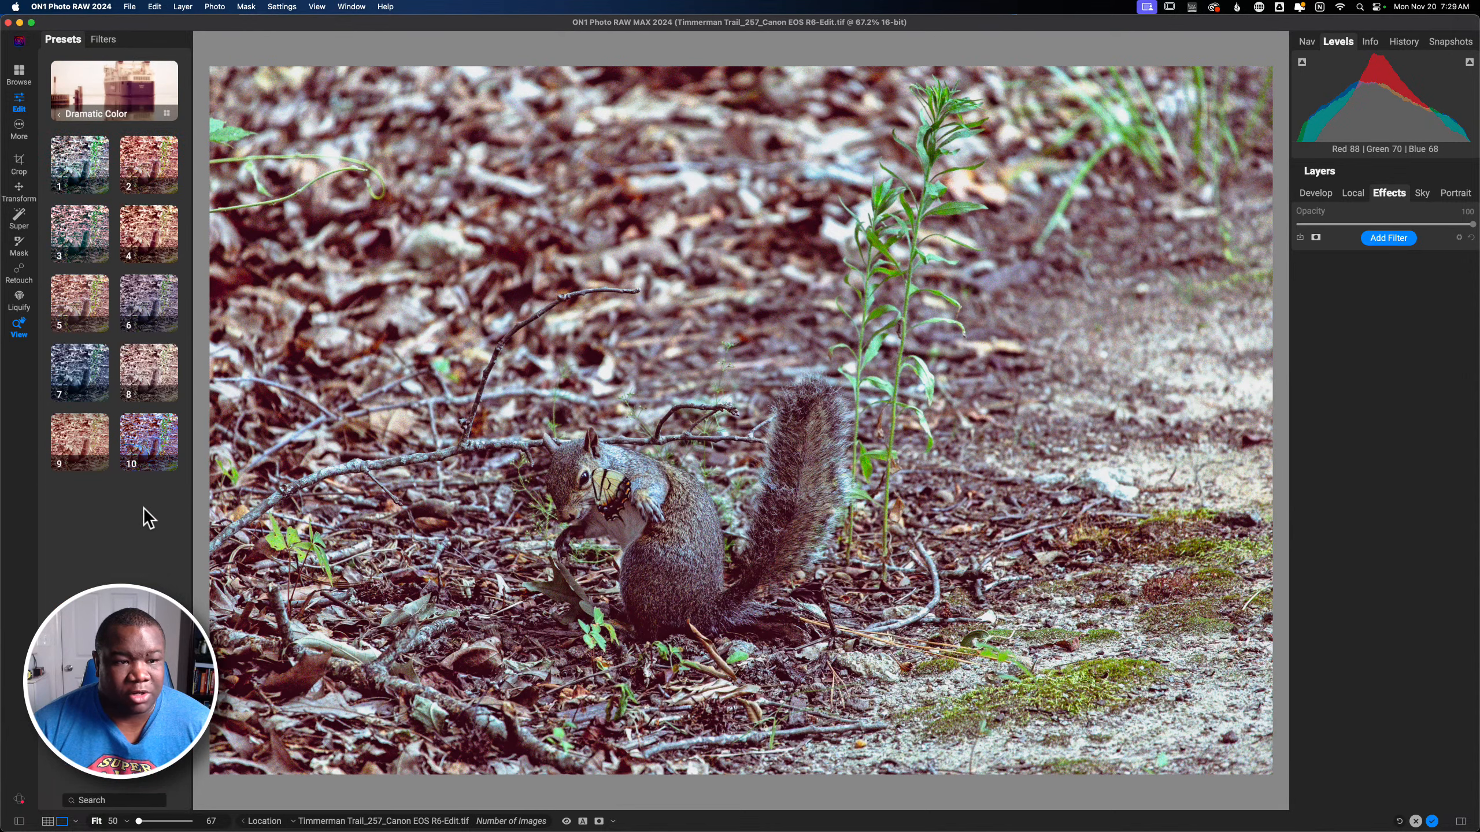
left_click(166, 114)
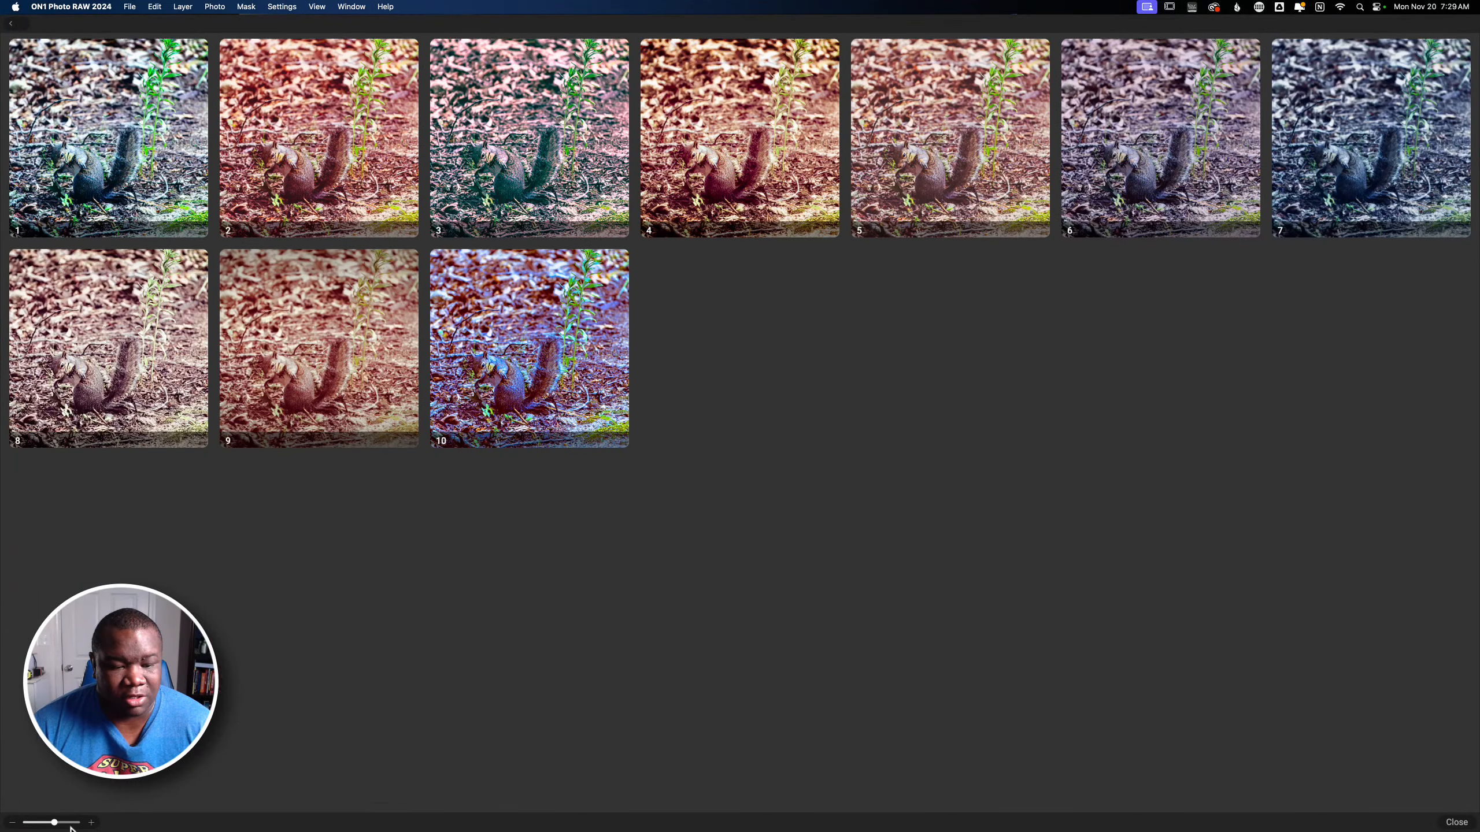
left_click_drag(55, 823, 77, 822)
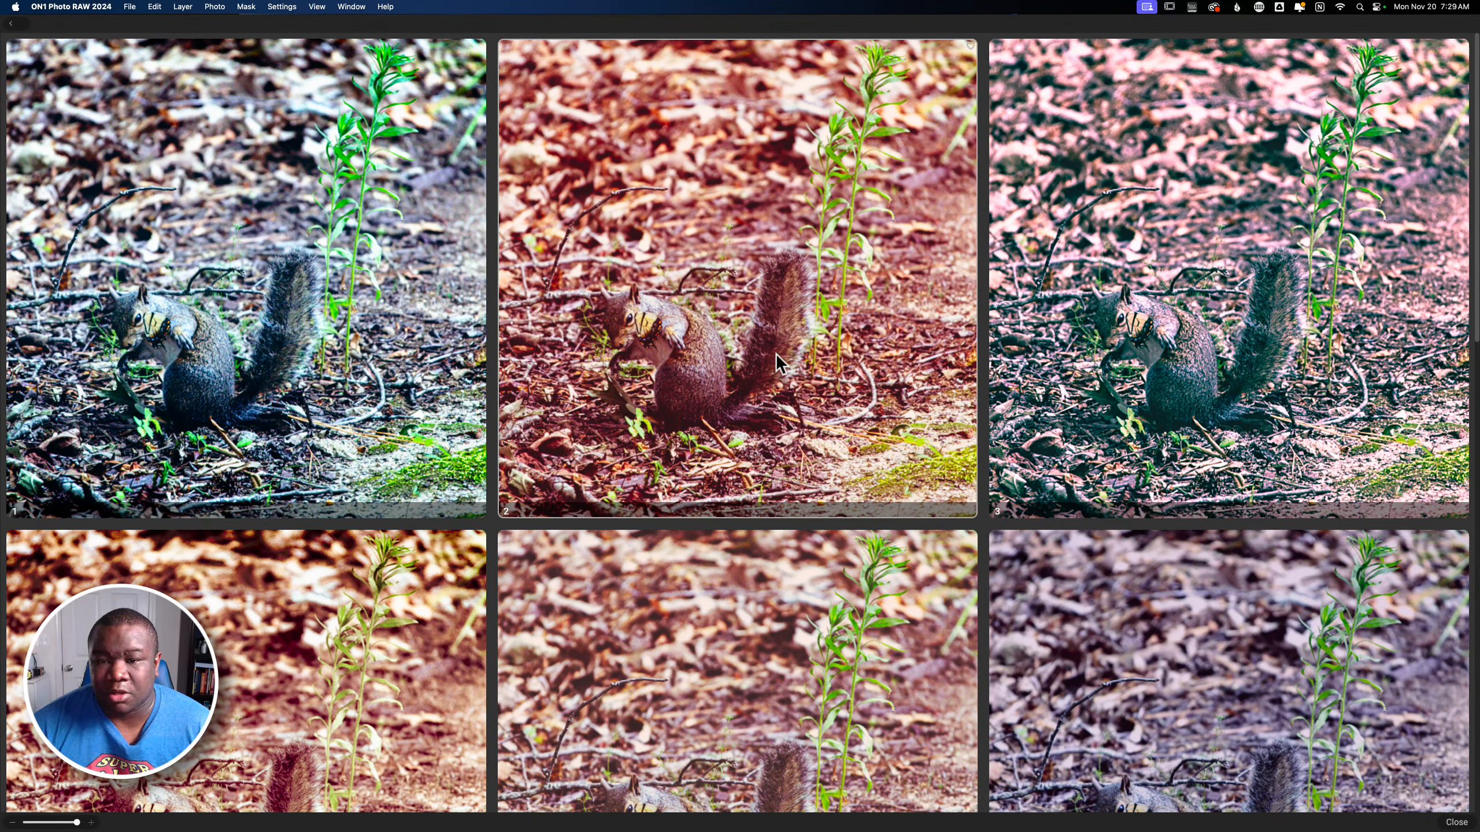
- Apply Dramatic Color preset 5 and reduce the overall Effects opacity to 50
scroll(776, 353, "down", 1)
scroll(776, 356, "down", 3)
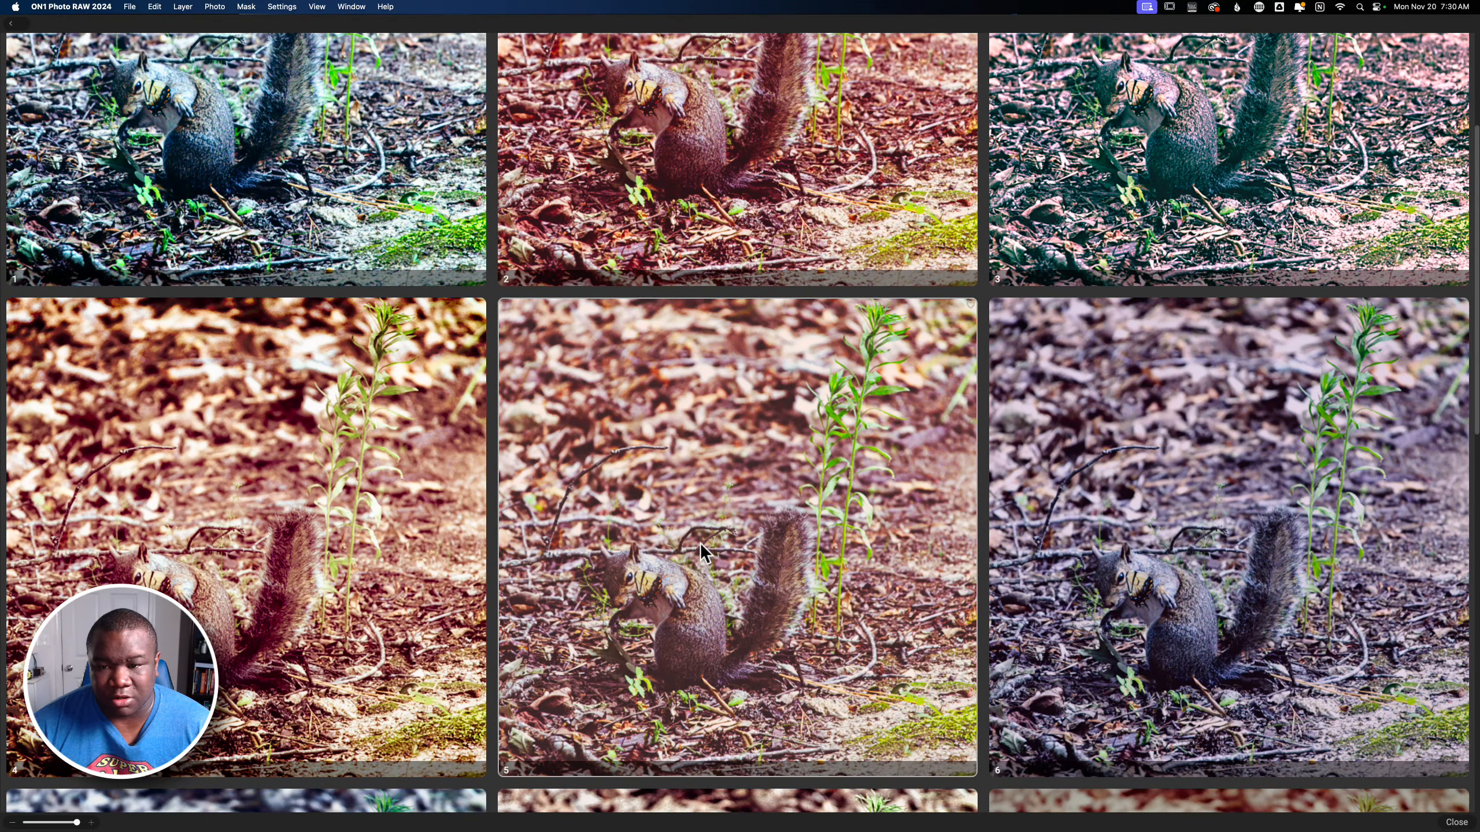
scroll(701, 544, "down", 1)
scroll(693, 470, "down", 5)
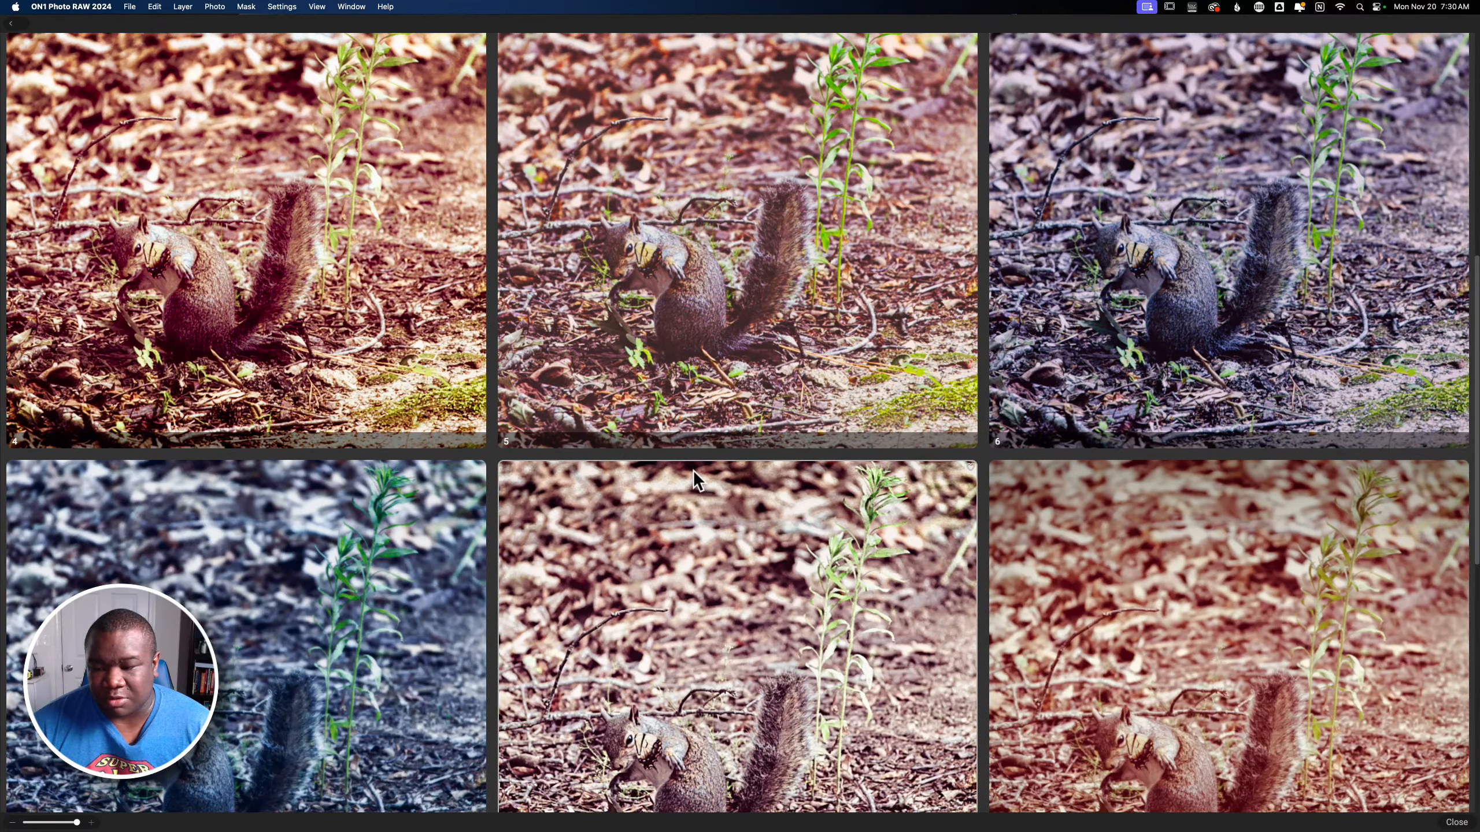
left_click(684, 256)
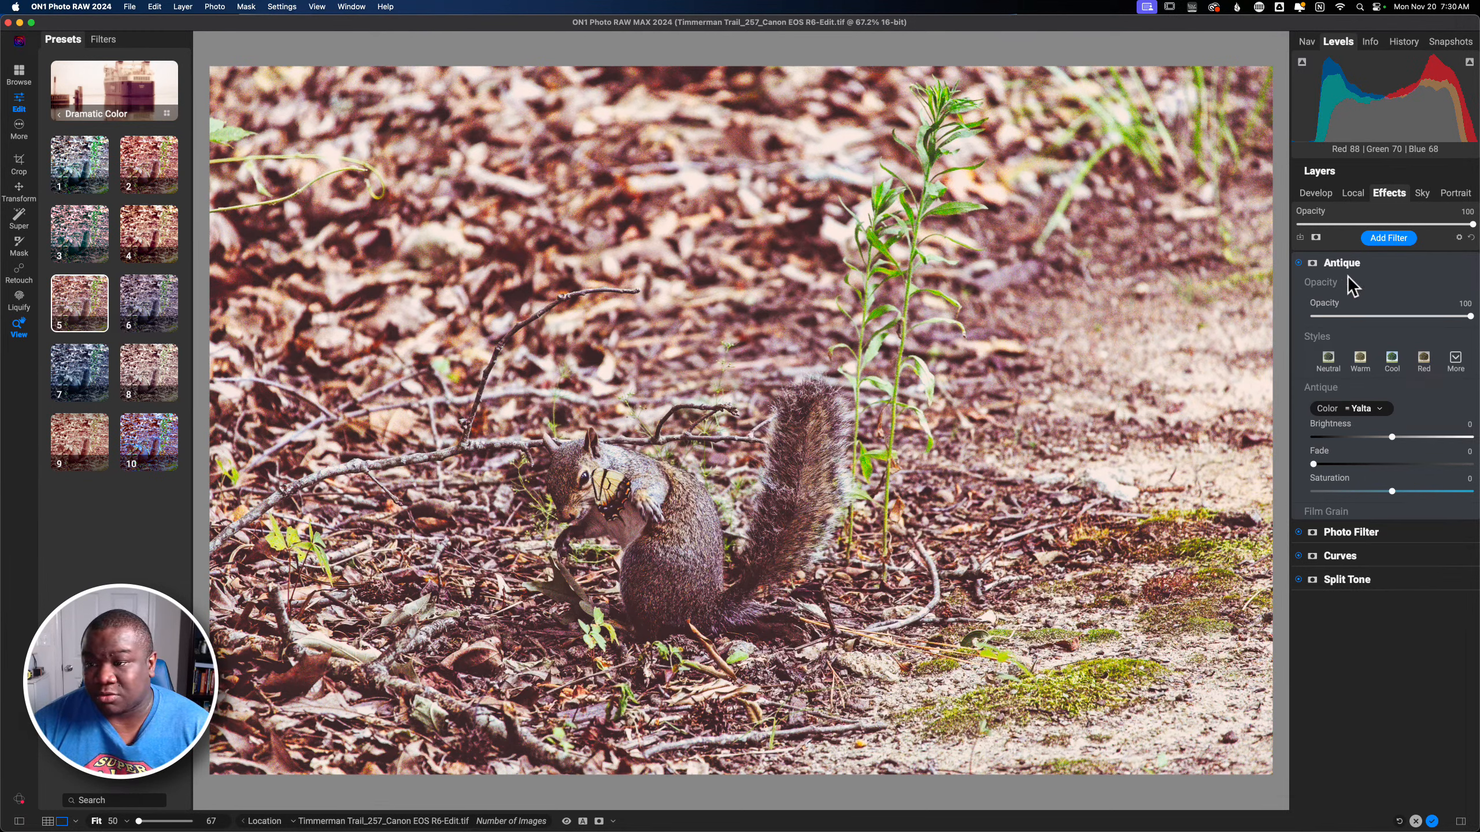
left_click_drag(1471, 227, 1391, 229)
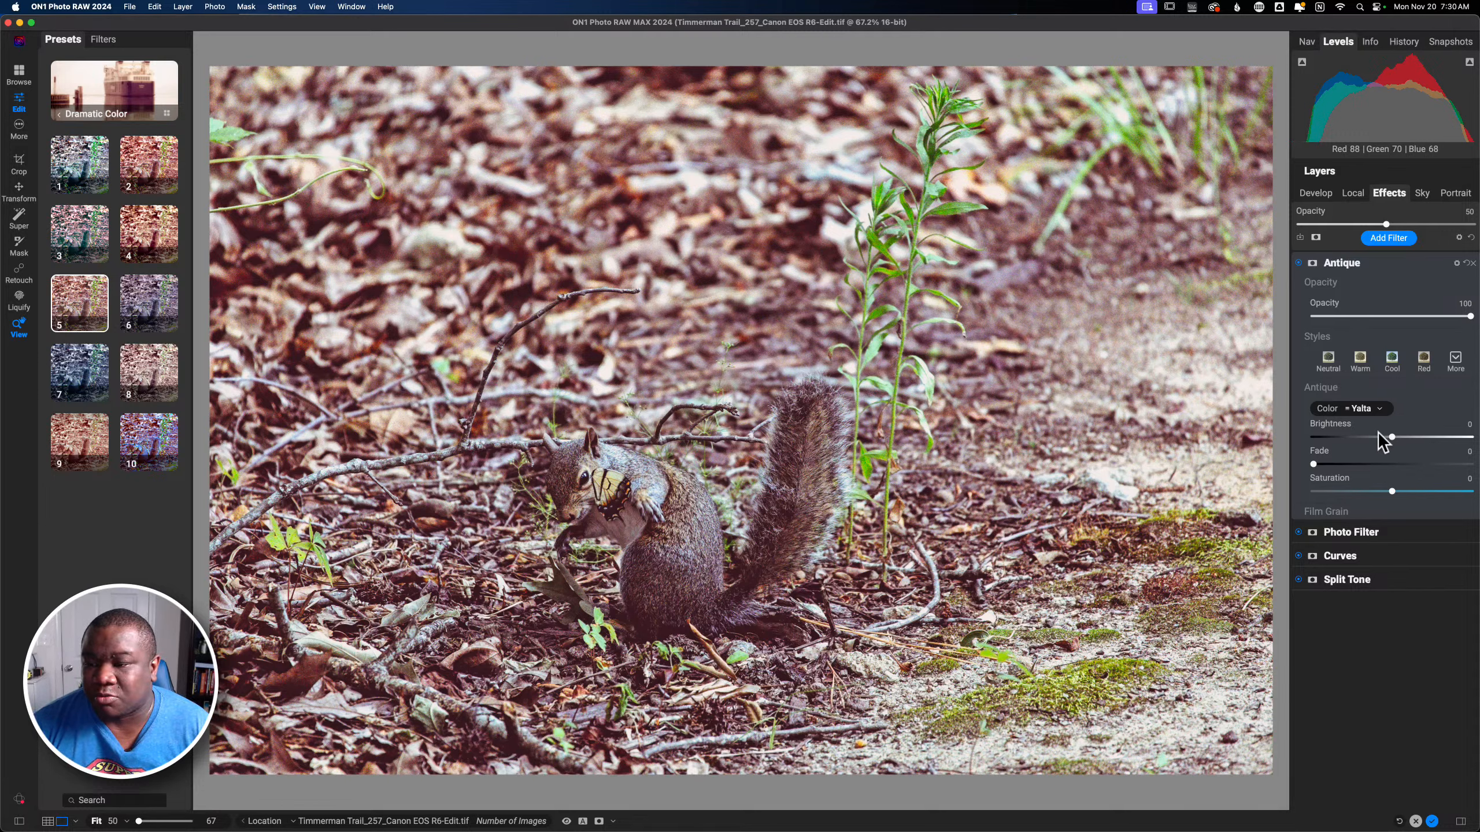
- Review the preset's Photo Filter settings, and turn off the Antique, Photo Filter and Curves filters, keeping Split Tone on
left_click(1370, 266)
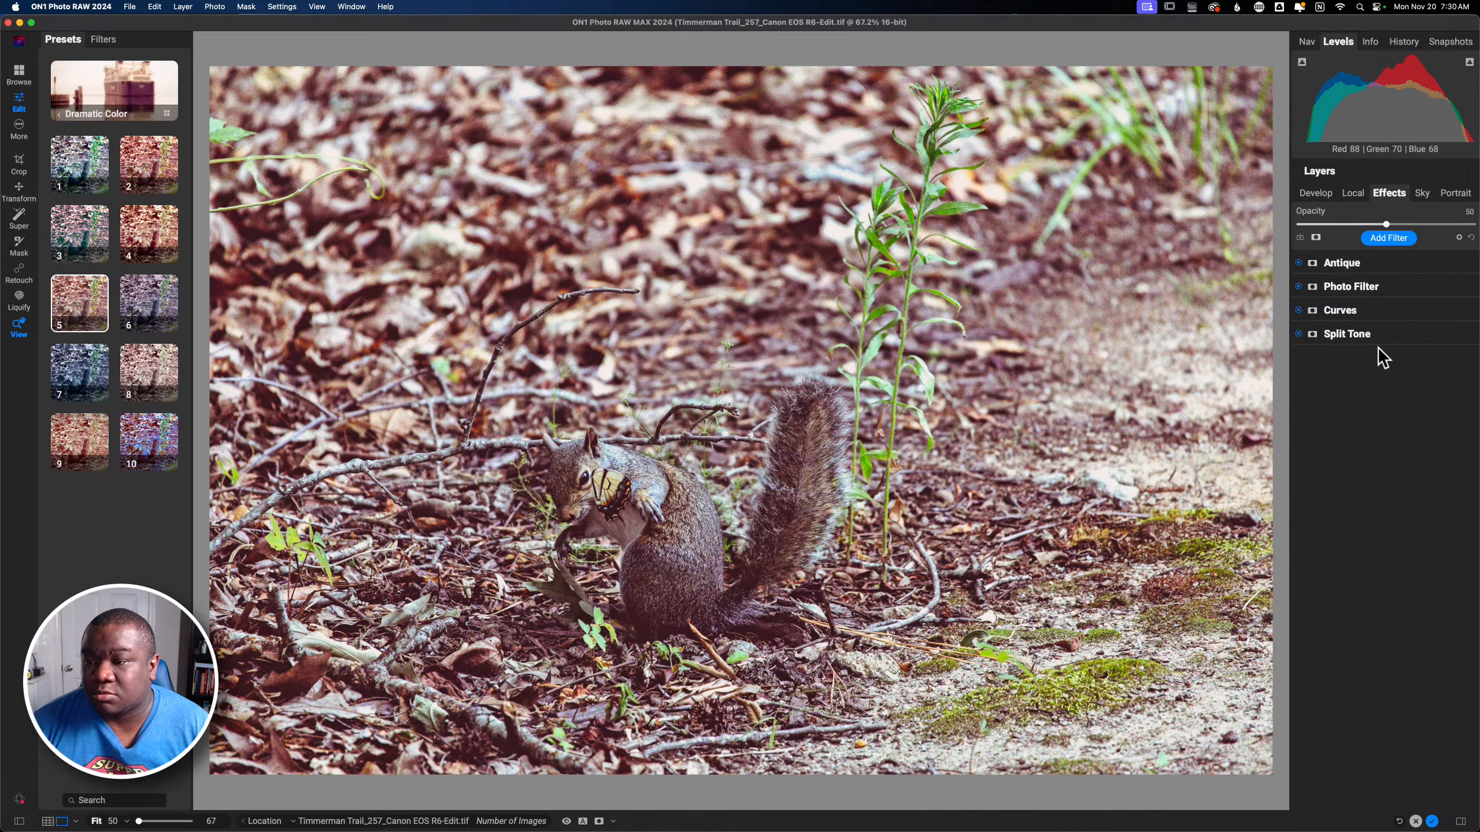
left_click(1345, 288)
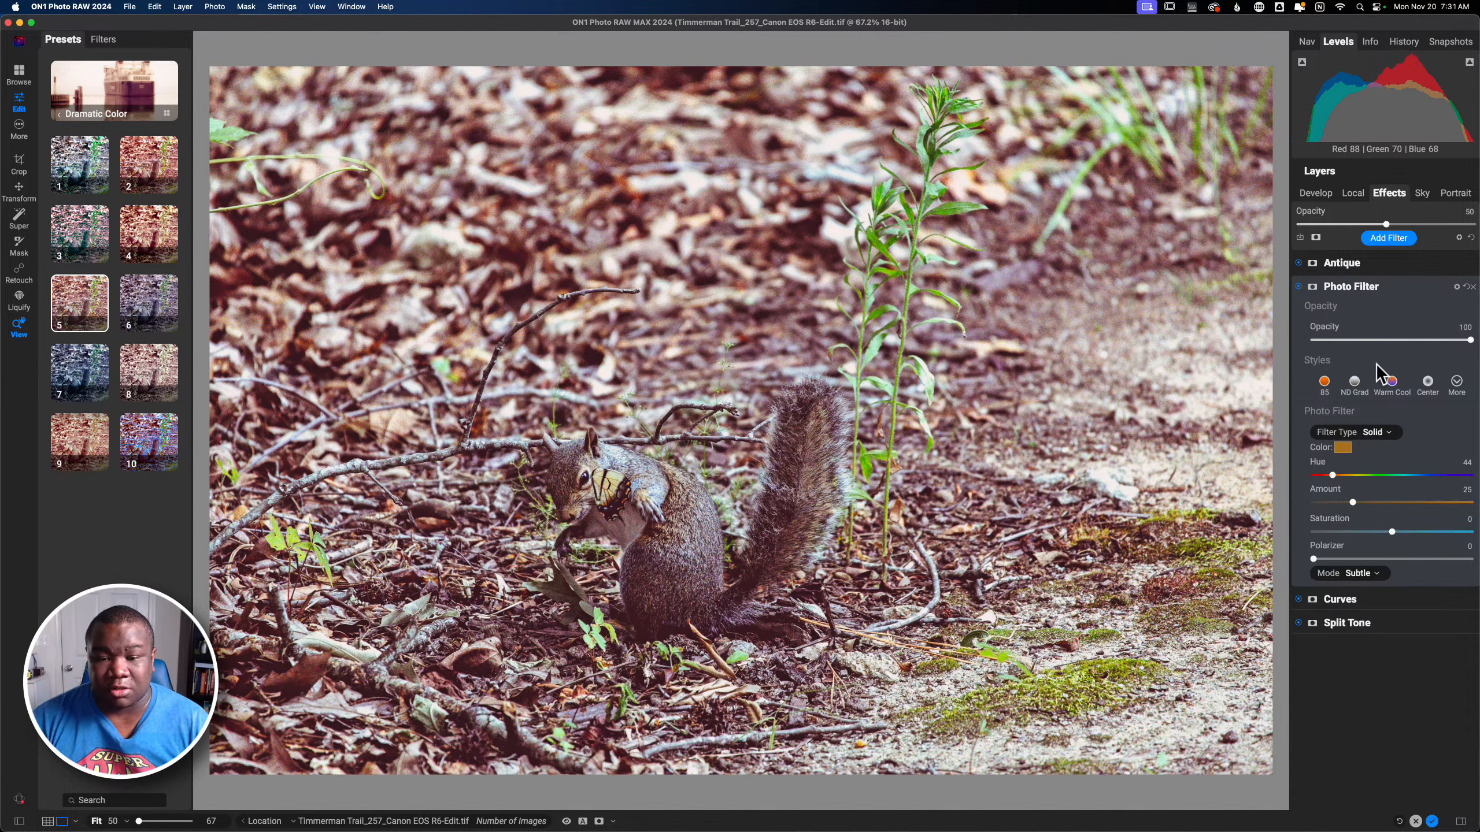
left_click(1377, 289)
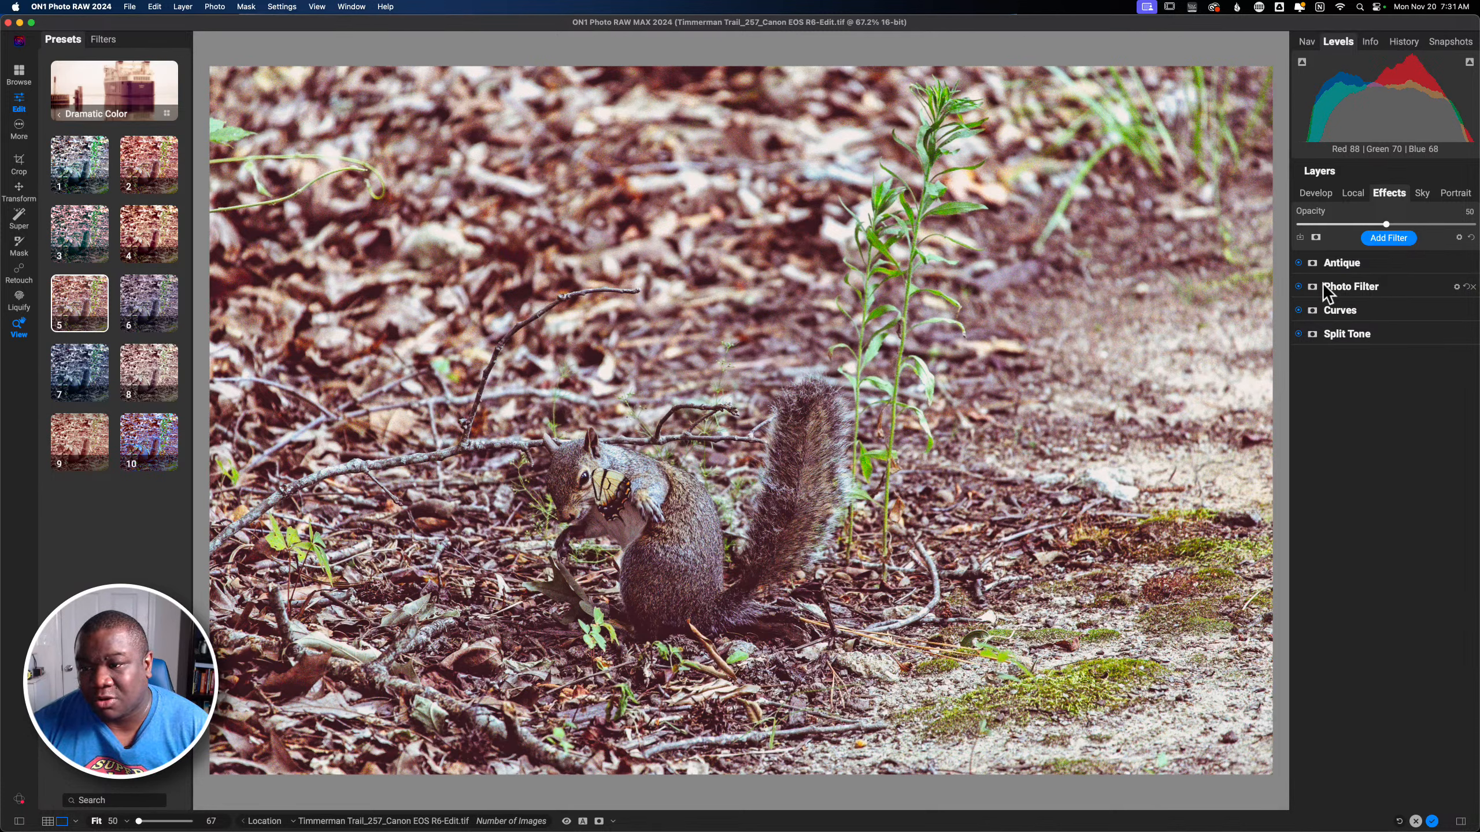
left_click(1298, 263)
left_click(1298, 286)
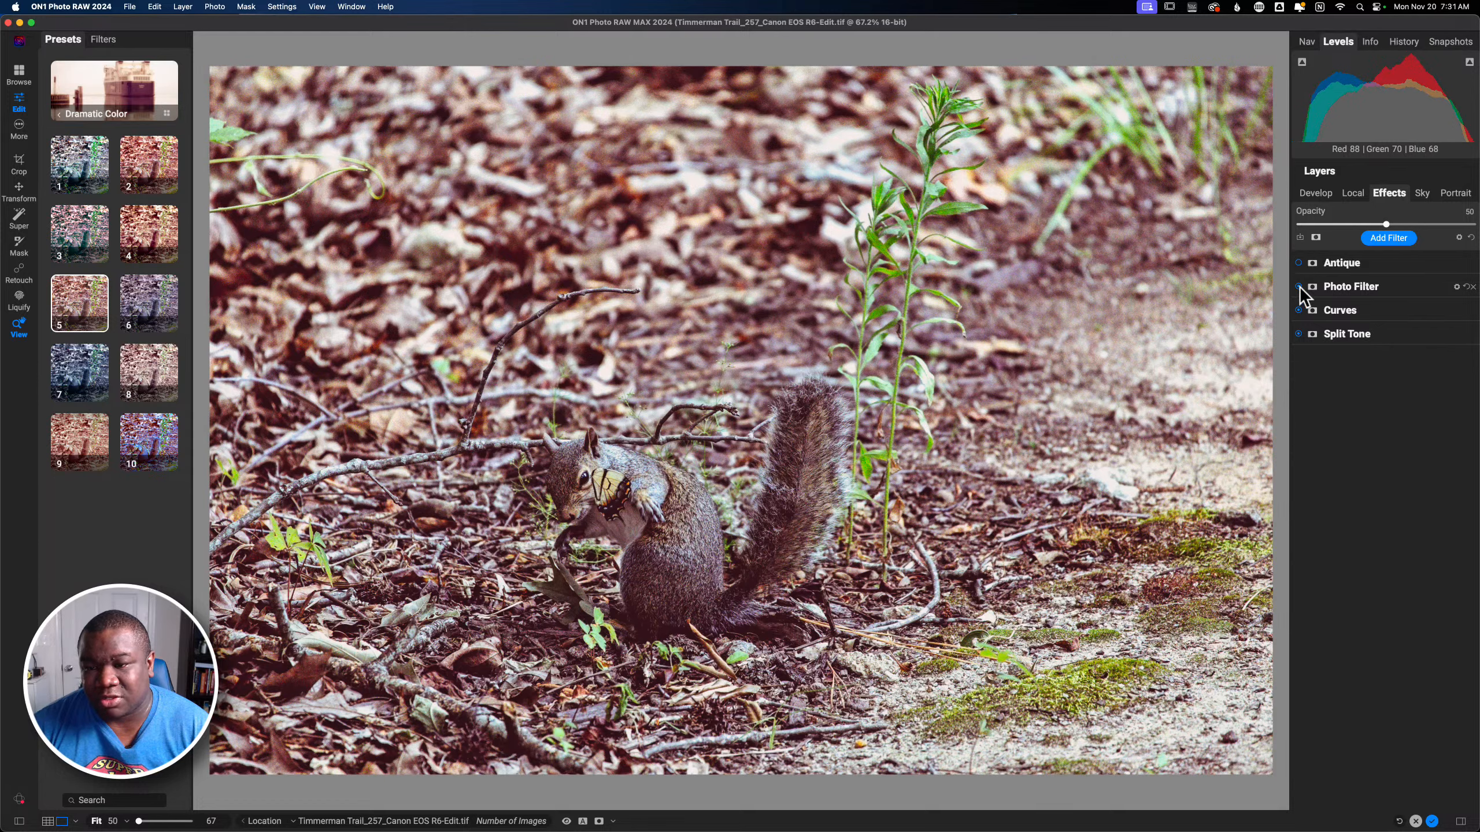
left_click(1299, 310)
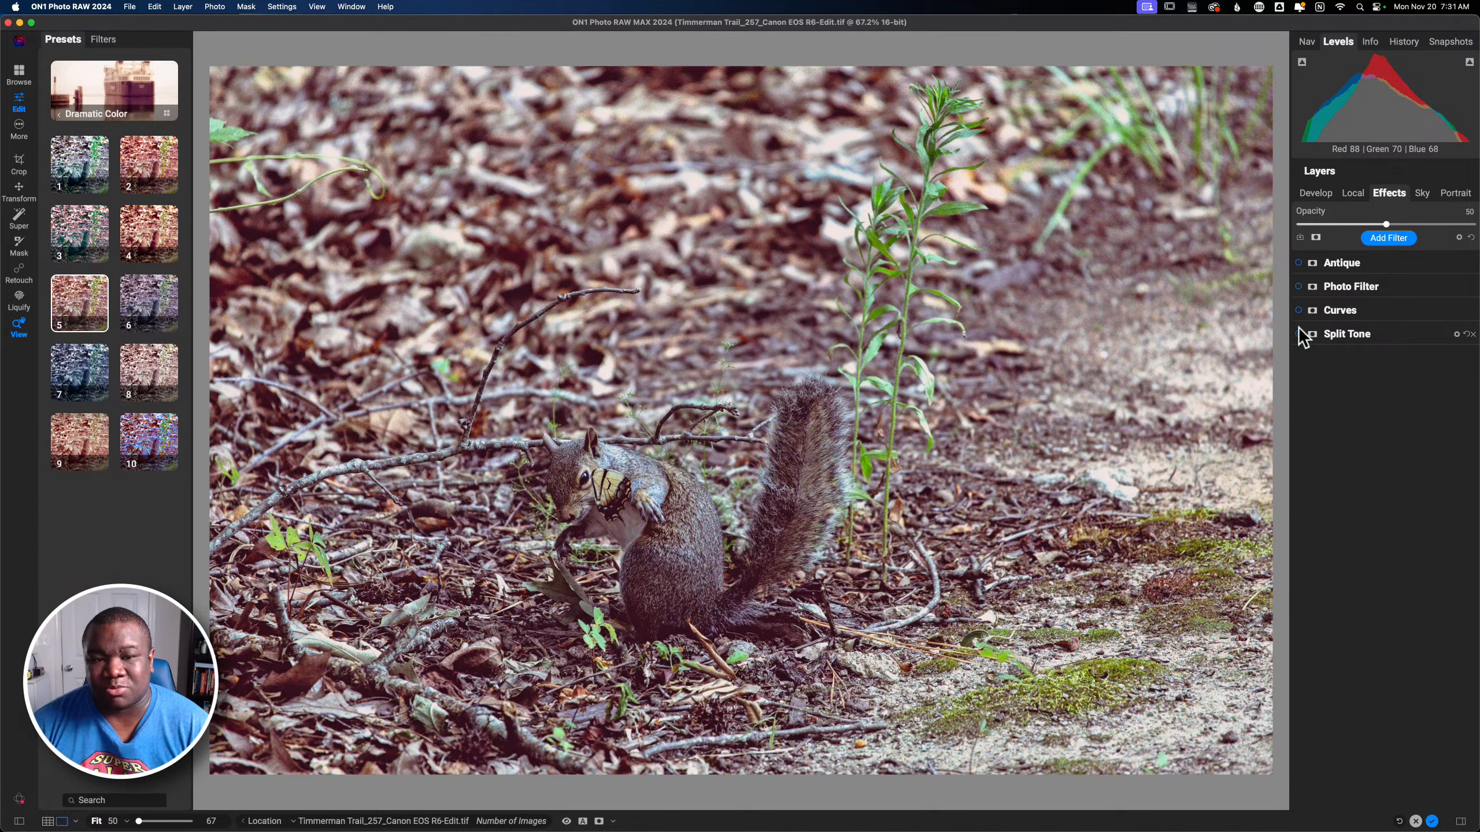
left_click(1304, 335)
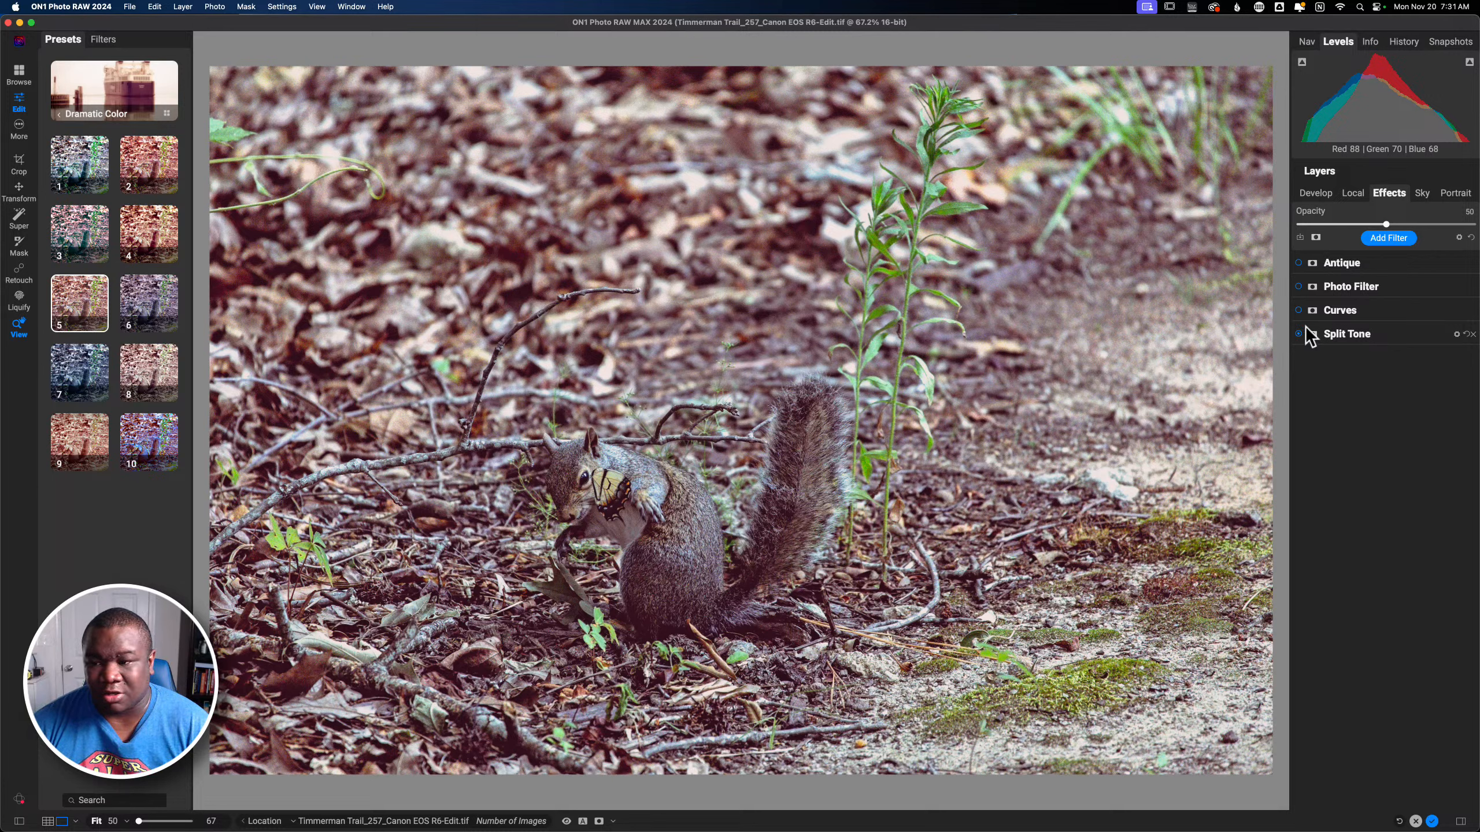
- Open the Split Tone settings, compare the filter off and on, and set the highlights amount to 34 and balance to 56
left_click(1336, 338)
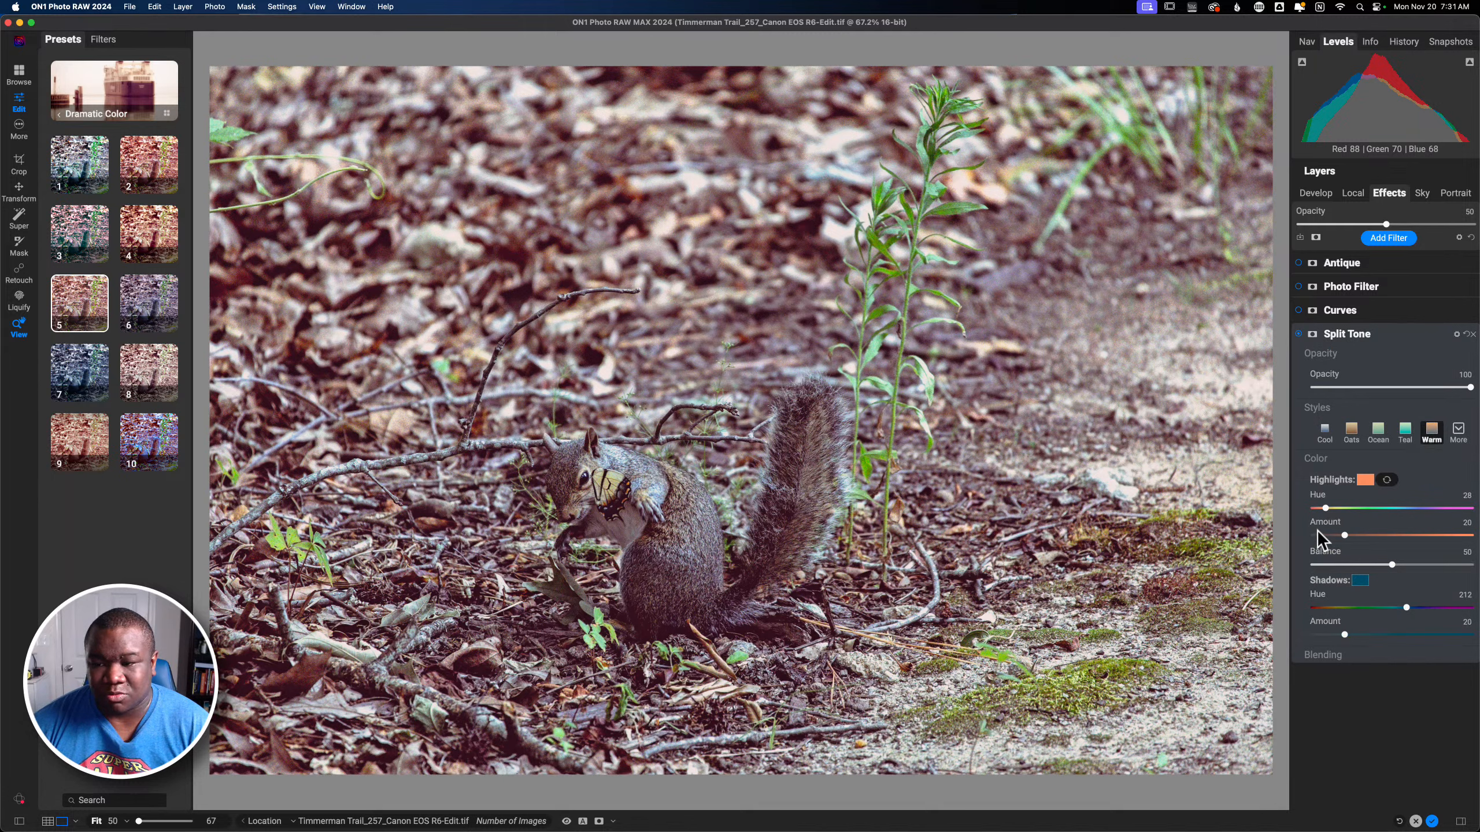
left_click(1298, 334)
left_click(1299, 335)
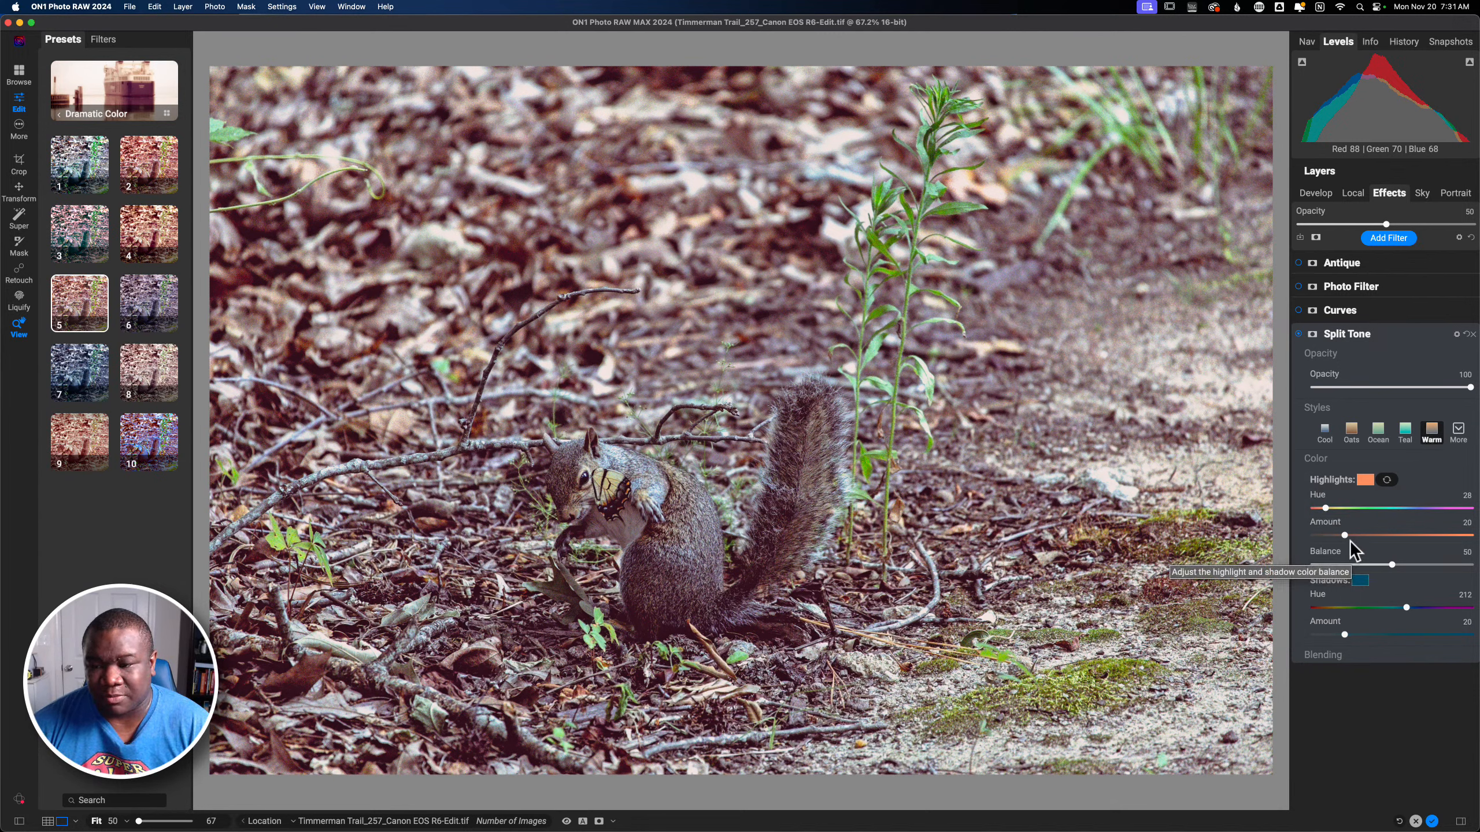
left_click_drag(1343, 535, 1359, 536)
left_click_drag(1361, 537, 1401, 564)
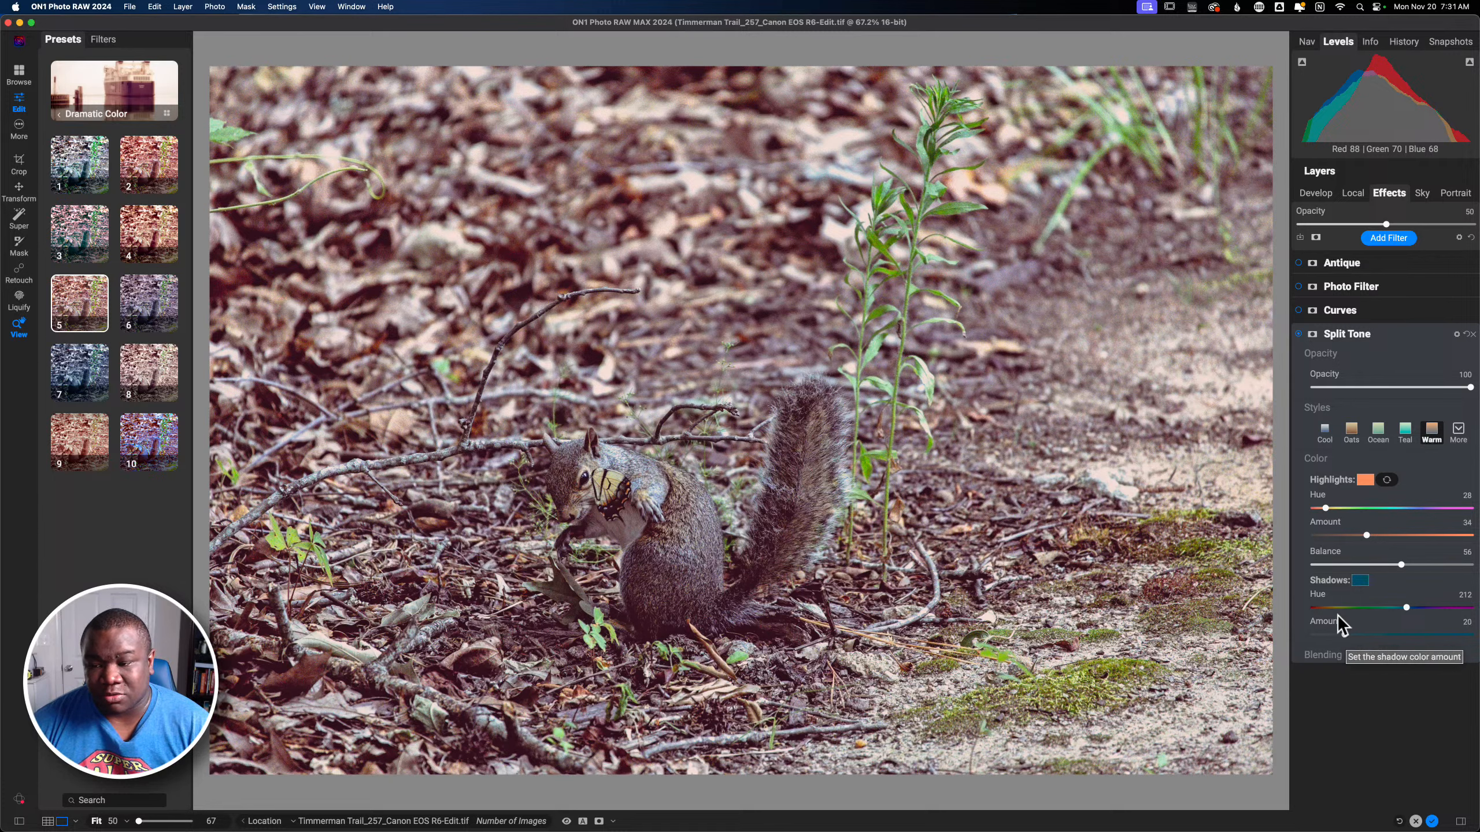
- Swap the Split Tone highlight and shadow colors, and set shadows amount to 35, highlights amount to 13 and balance to 22
left_click(1386, 480)
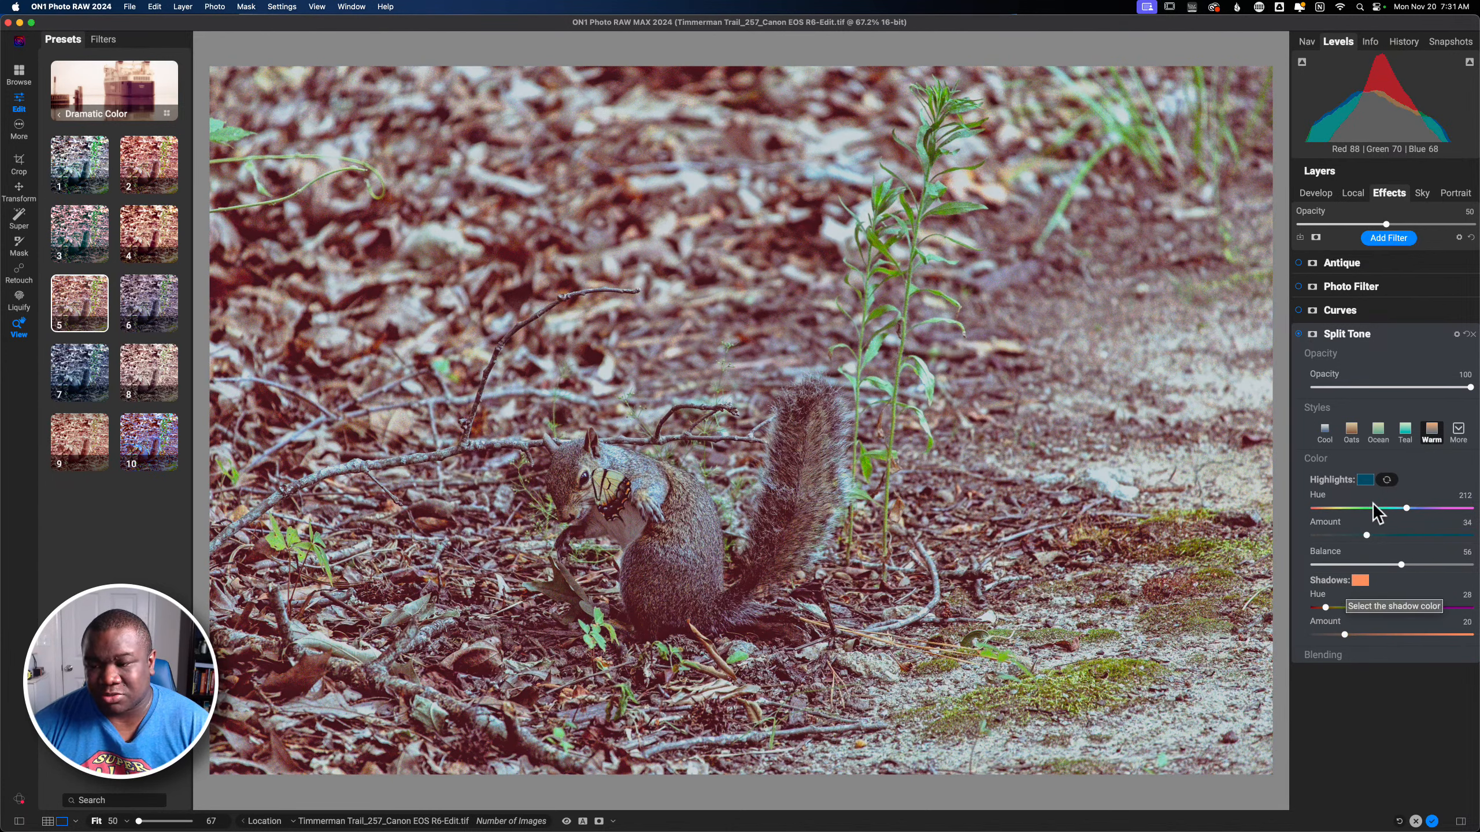
left_click_drag(1344, 635, 1369, 635)
left_click_drag(1366, 535, 1348, 564)
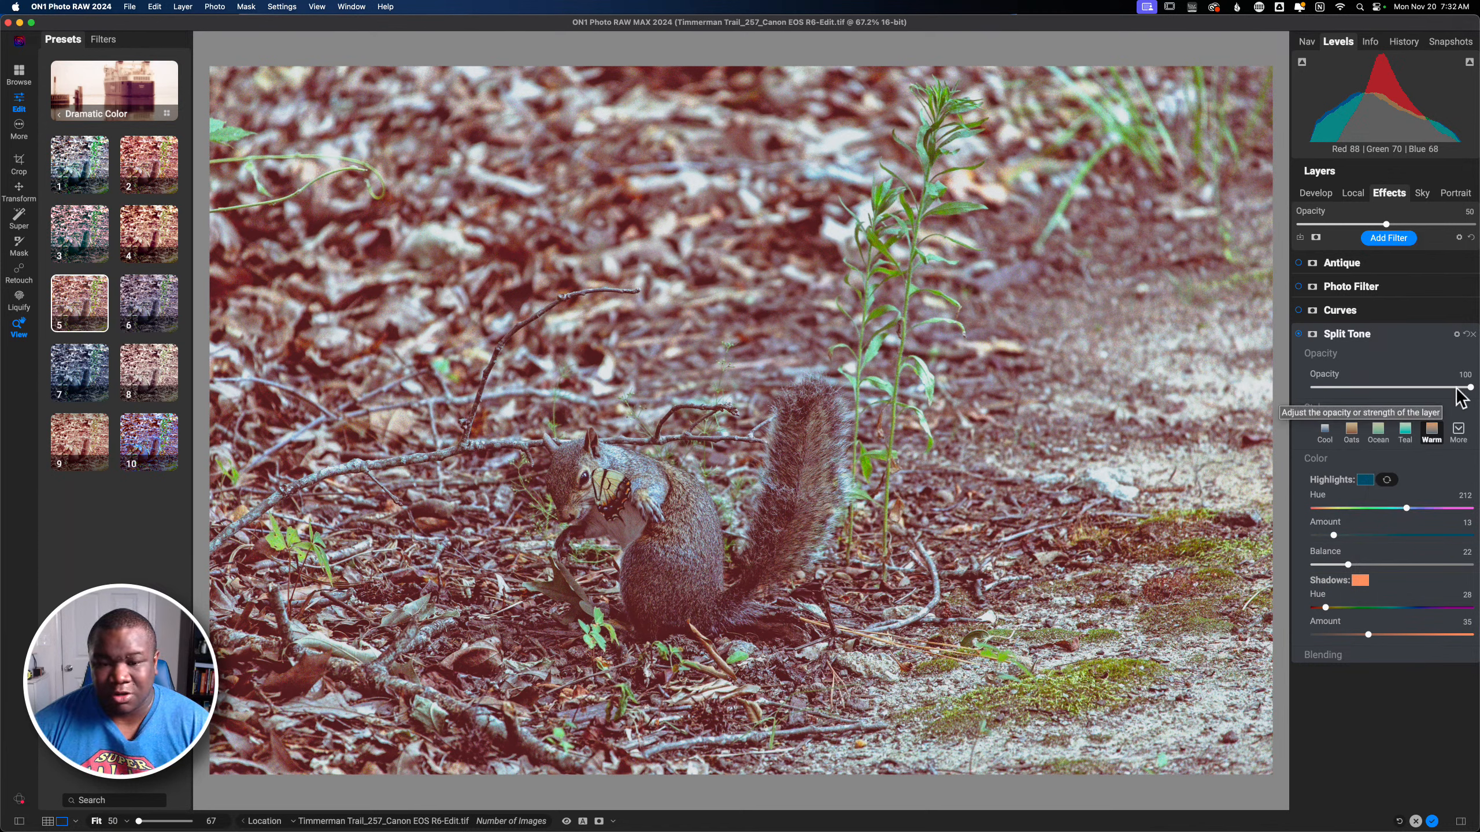
- Set the Split Tone filter's blending mode to Color, and close its properties and settings
left_click(1457, 335)
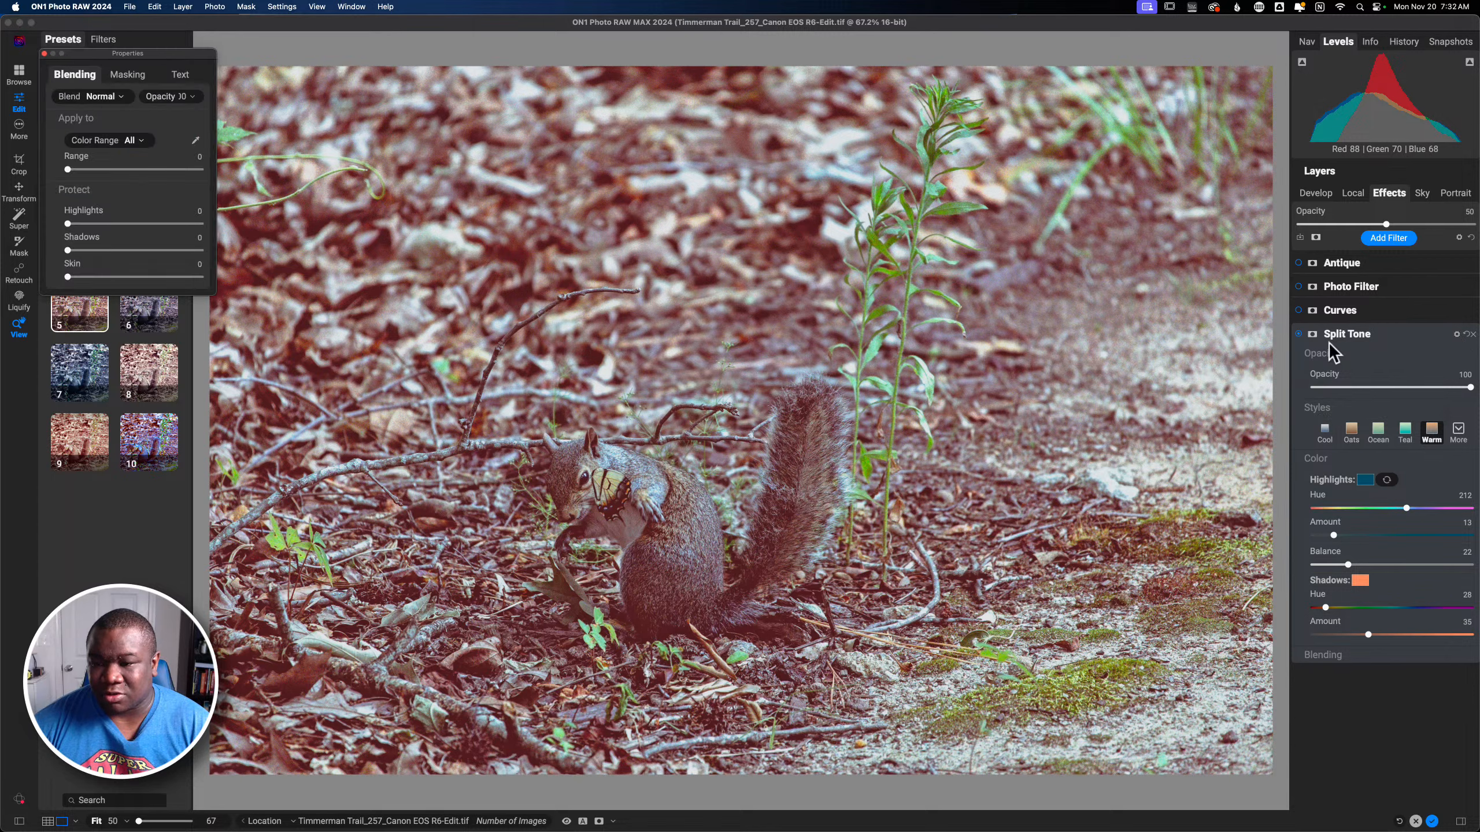
left_click(105, 98)
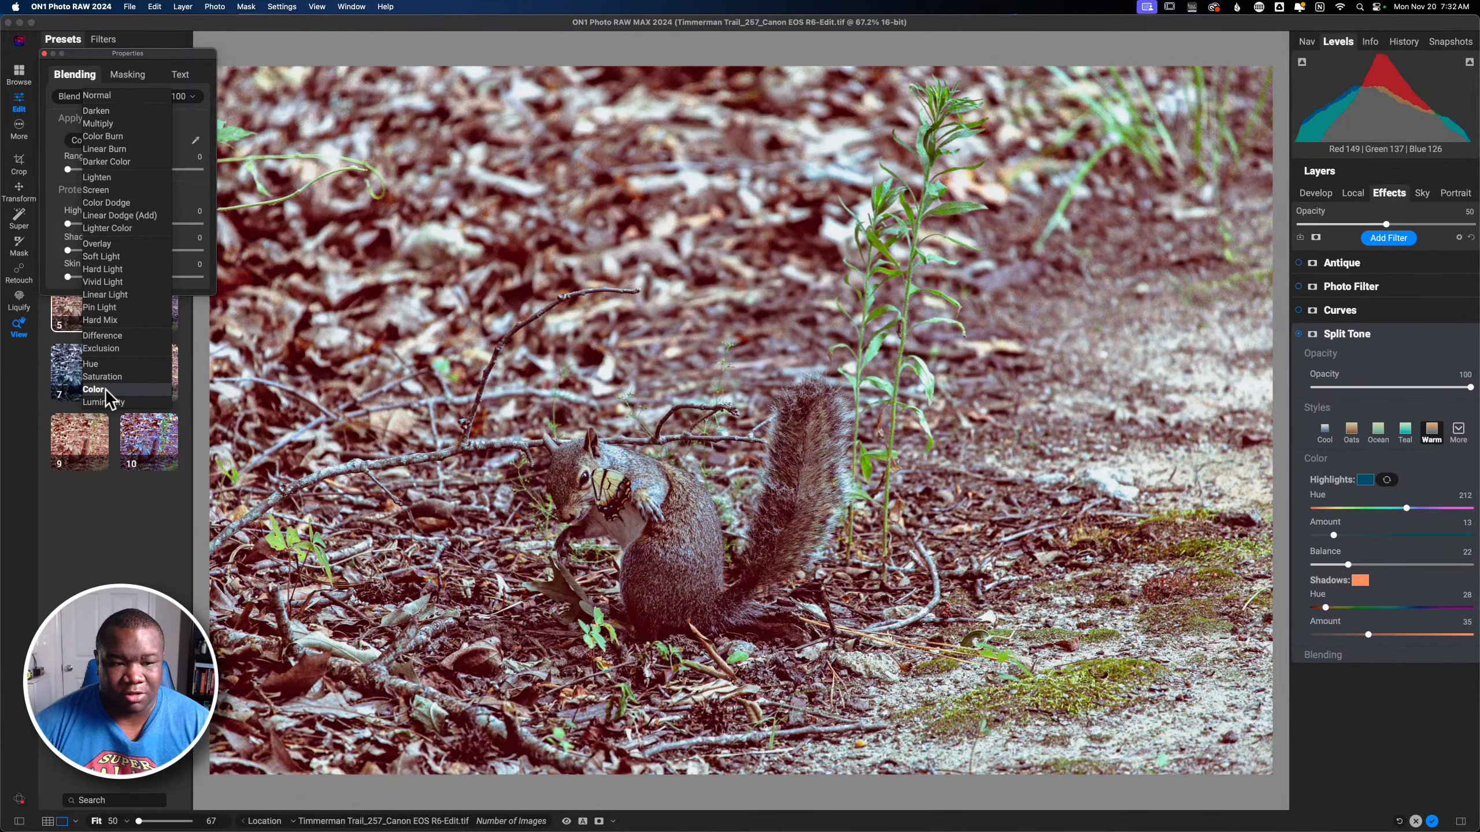
left_click(106, 392)
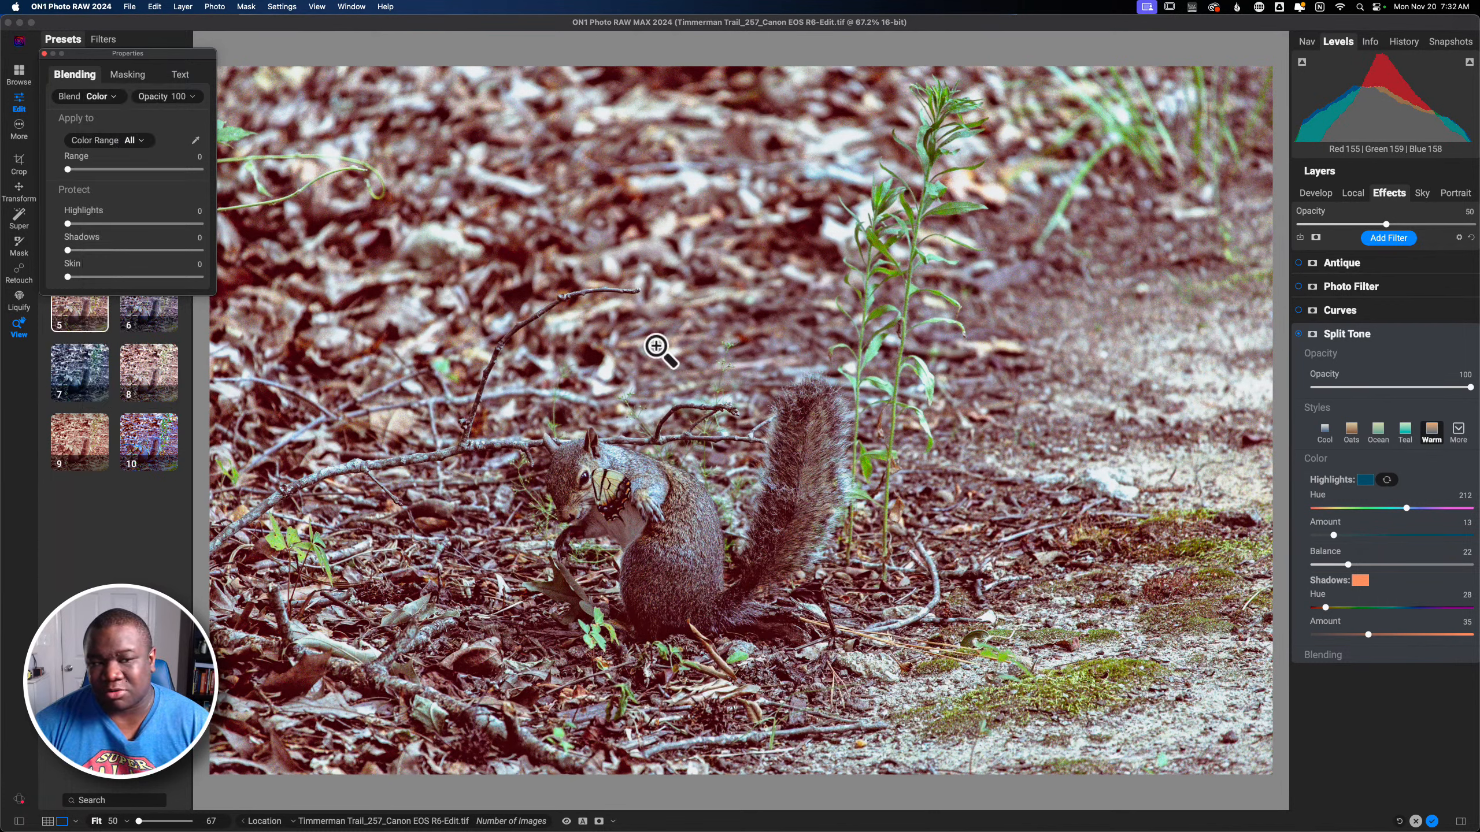
left_click(44, 53)
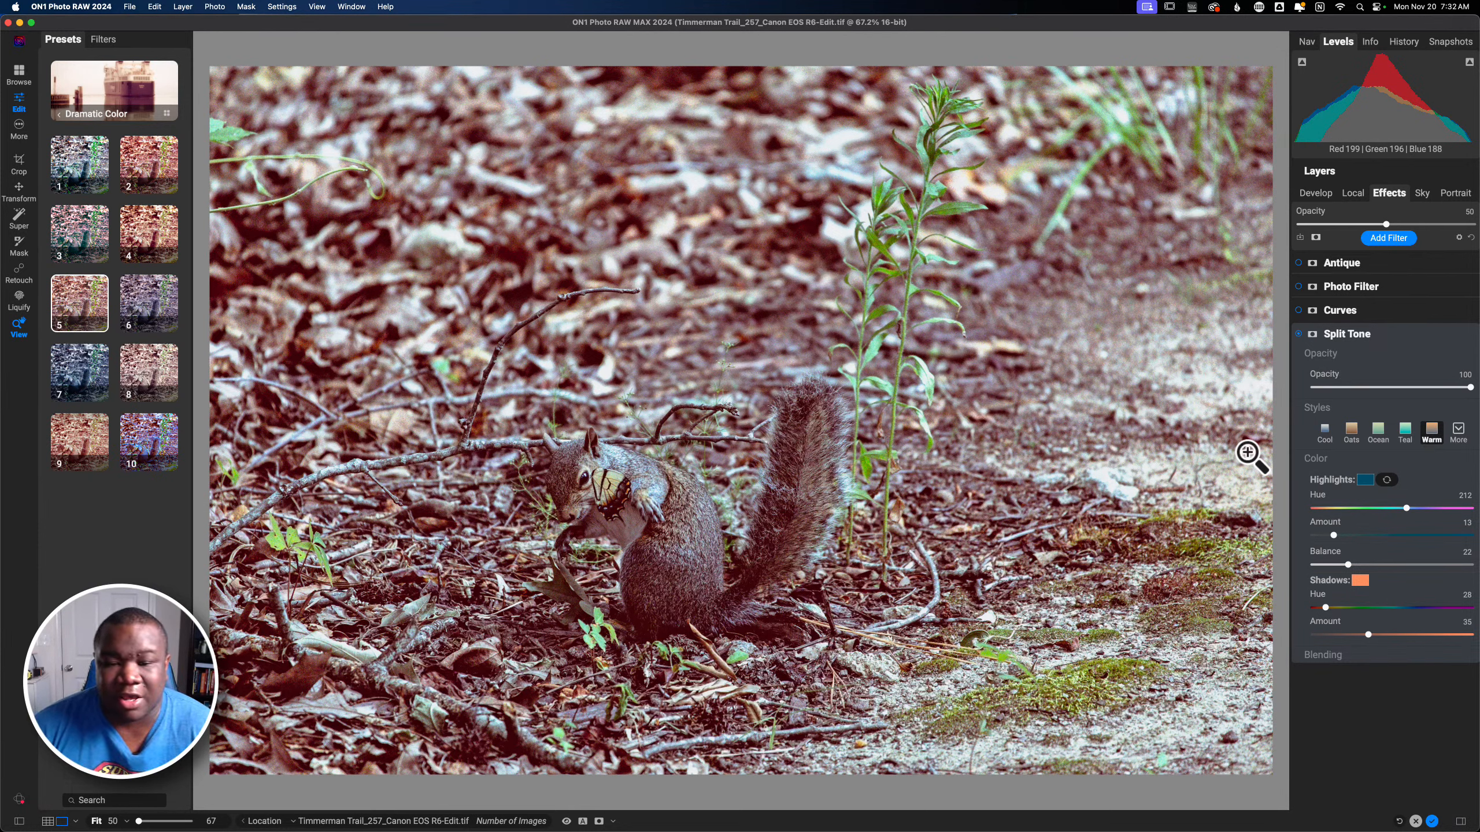
left_click(1330, 332)
- Inspect the Curves filter's curve and compare the photo with the filter on and off
left_click(1297, 310)
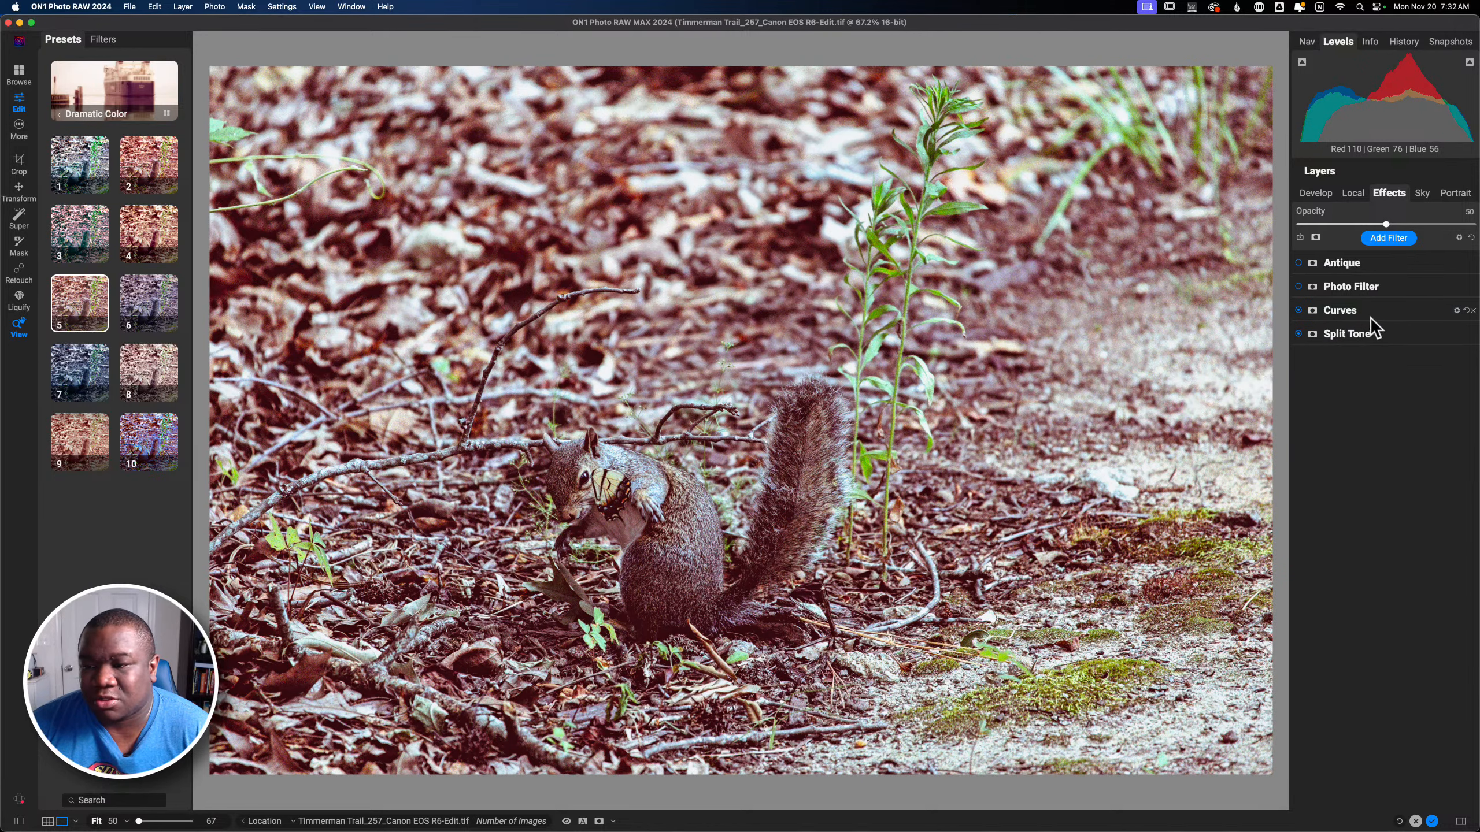
left_click(1364, 317)
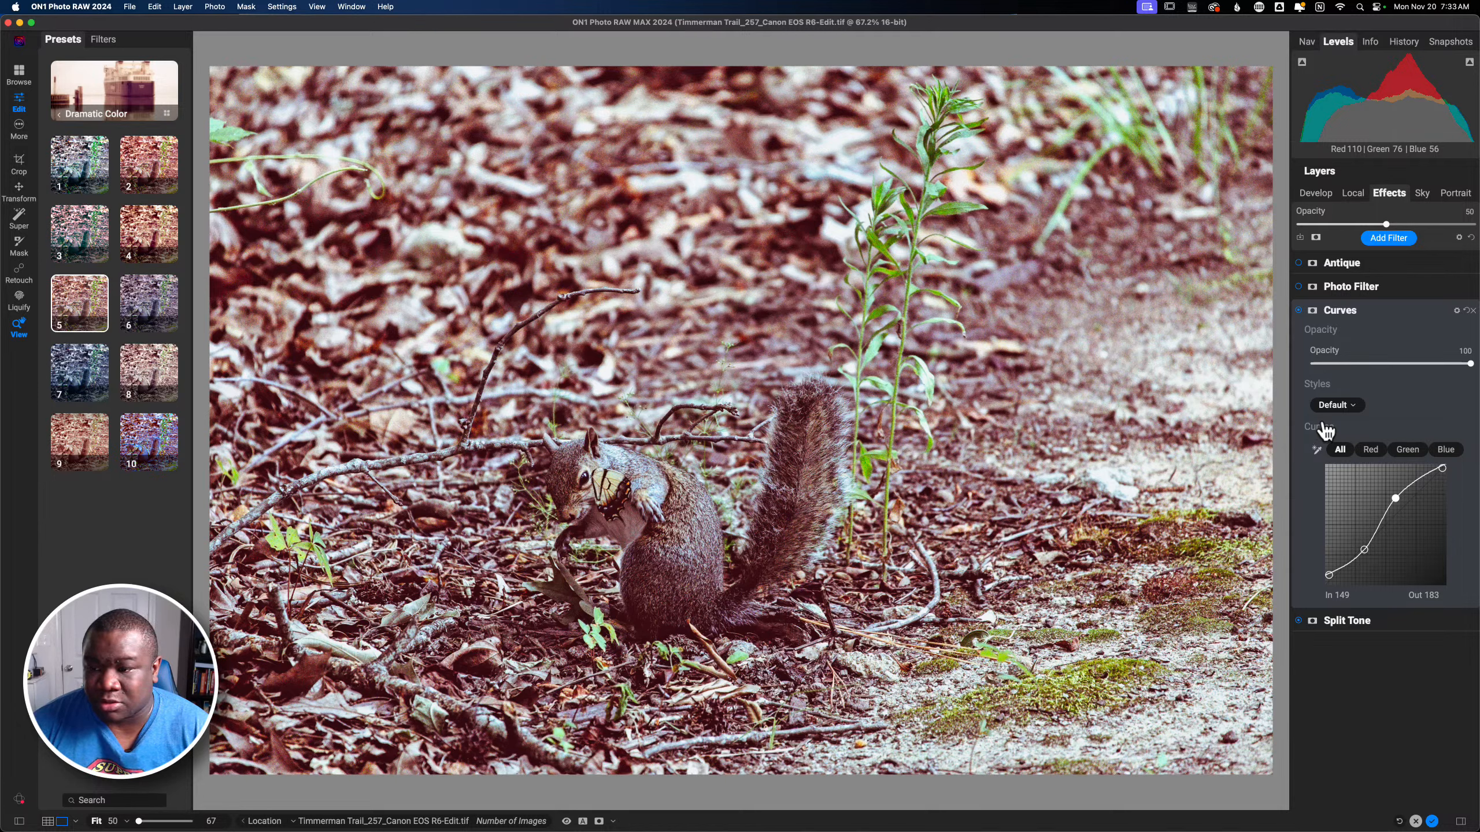
left_click(1299, 312)
left_click(1297, 310)
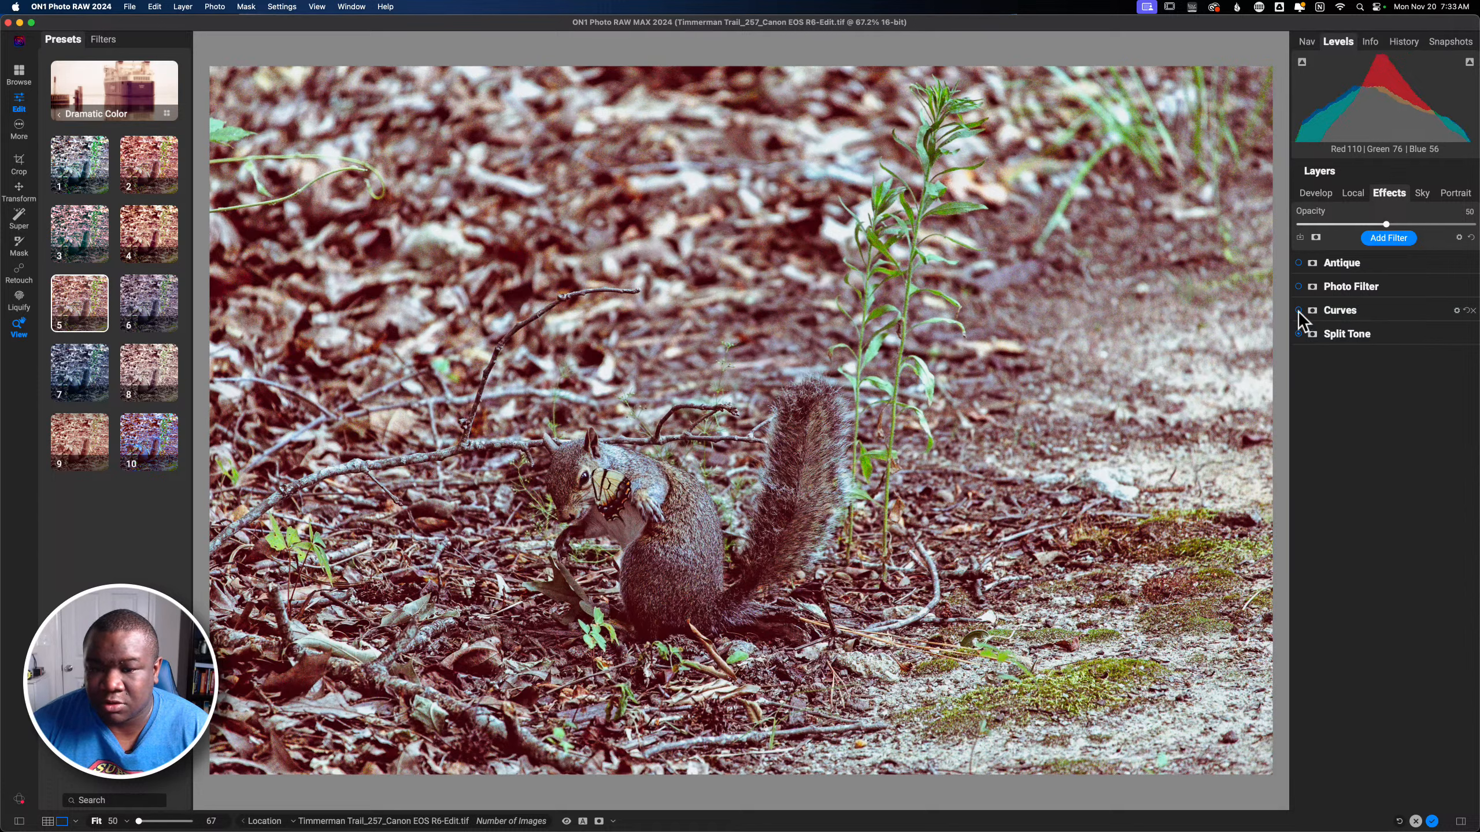
left_click(1297, 310)
left_click(1297, 310)
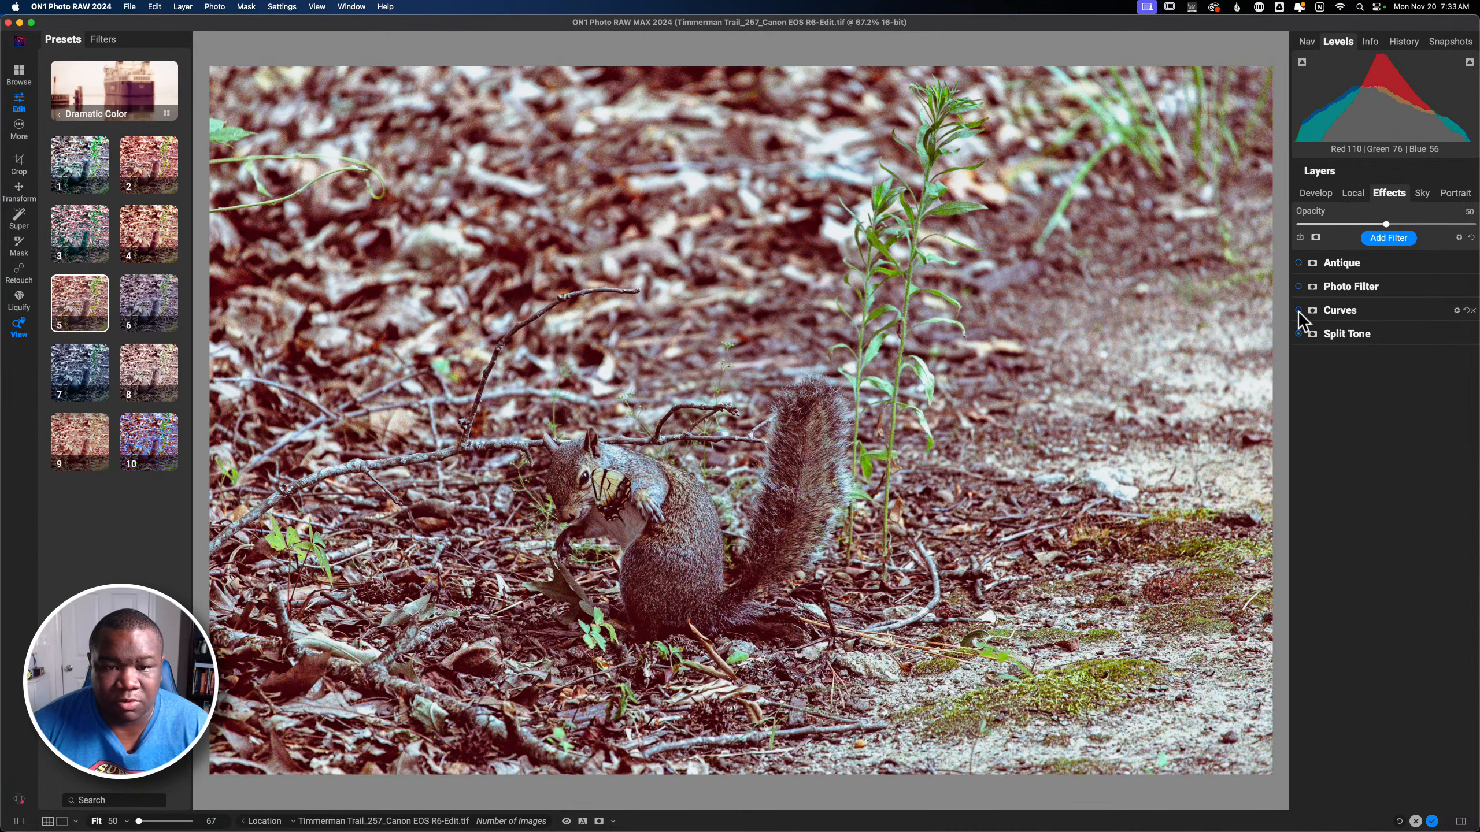
- Turn on the Curves filter and reshape its curve with points at In 166, Out 177 and In 62, Out 82, then collapse it
left_click(1297, 310)
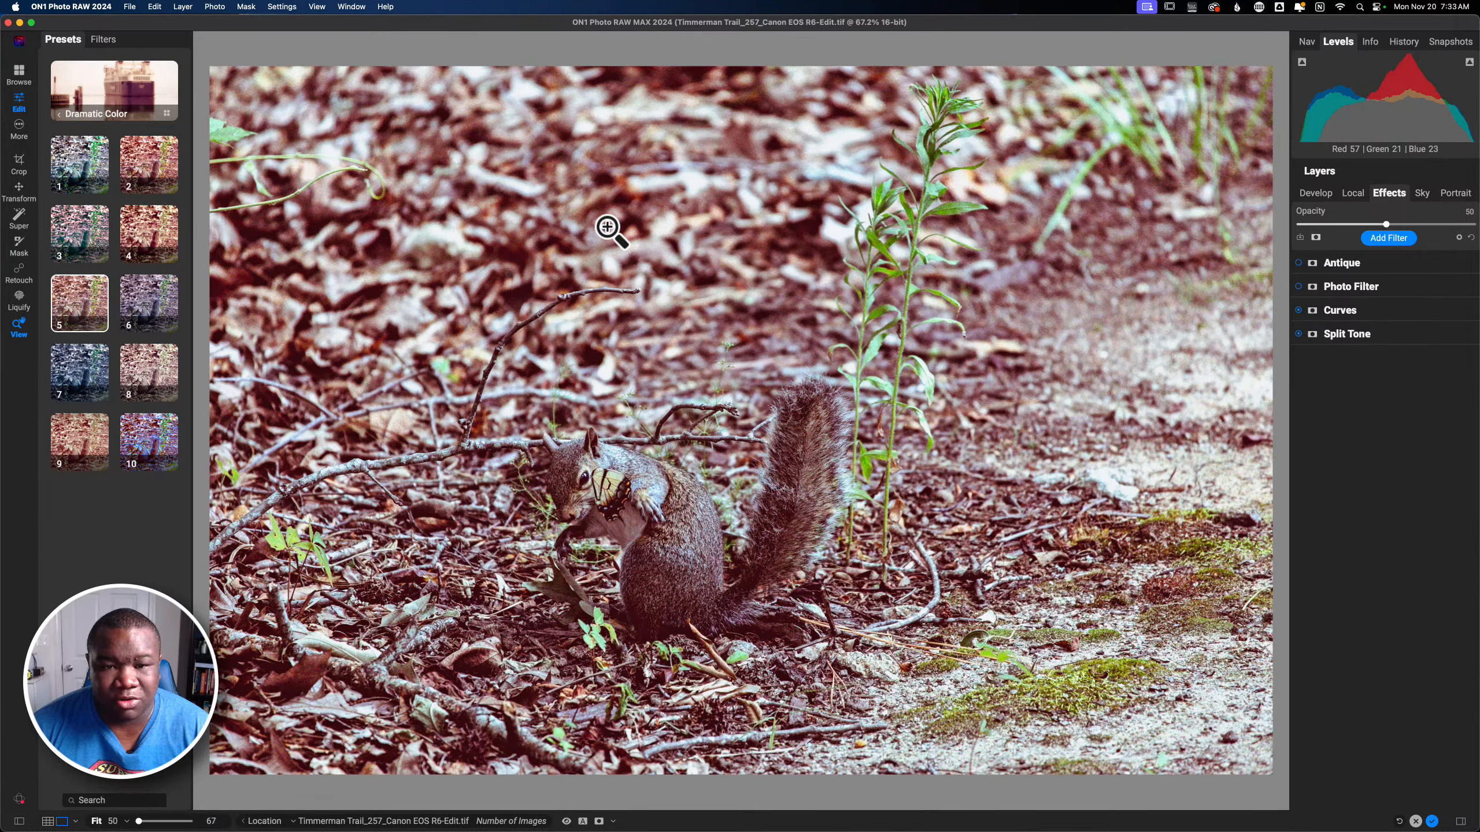
left_click(1336, 309)
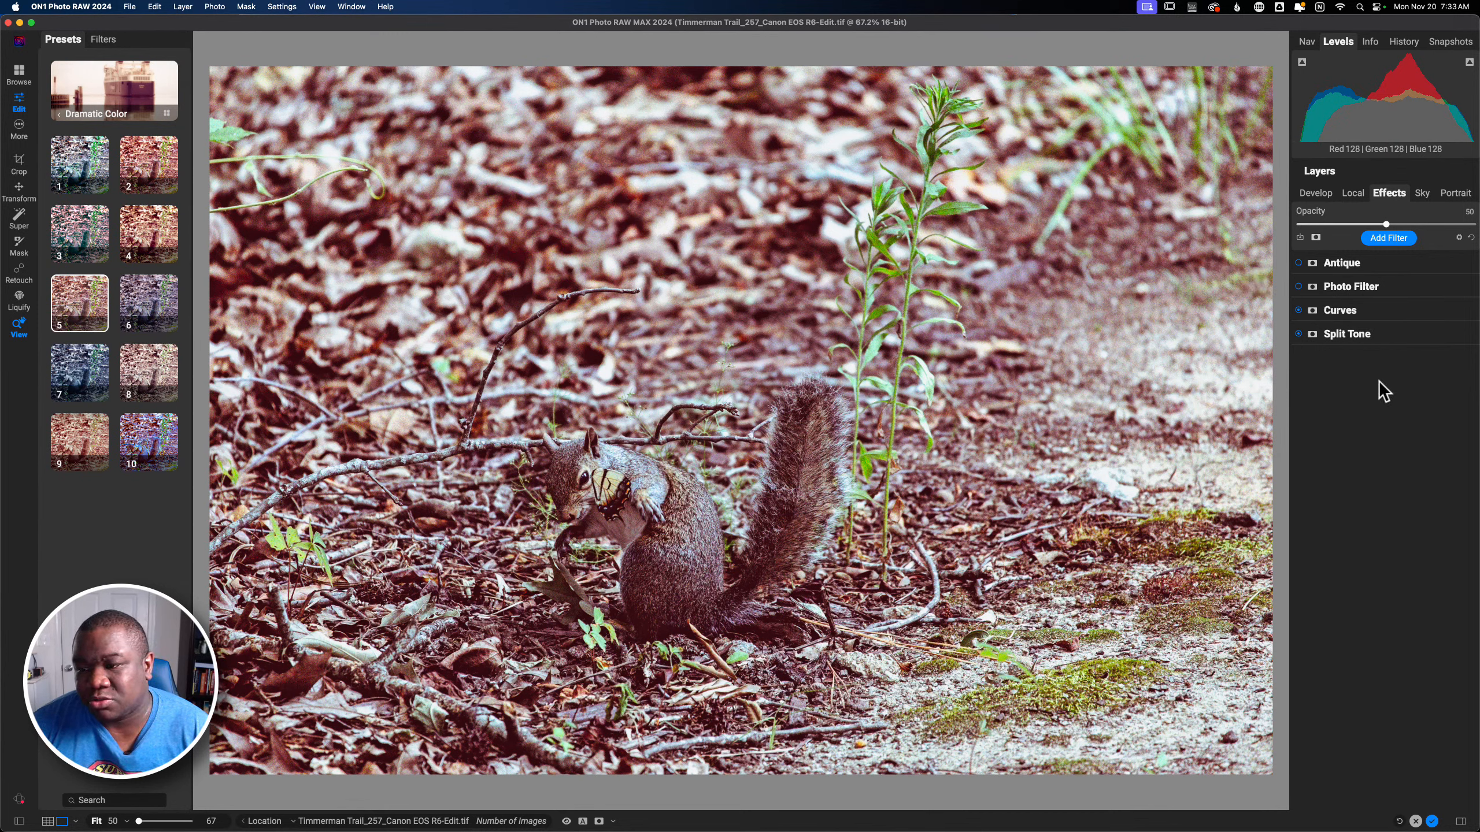
left_click_drag(1403, 505, 1403, 502)
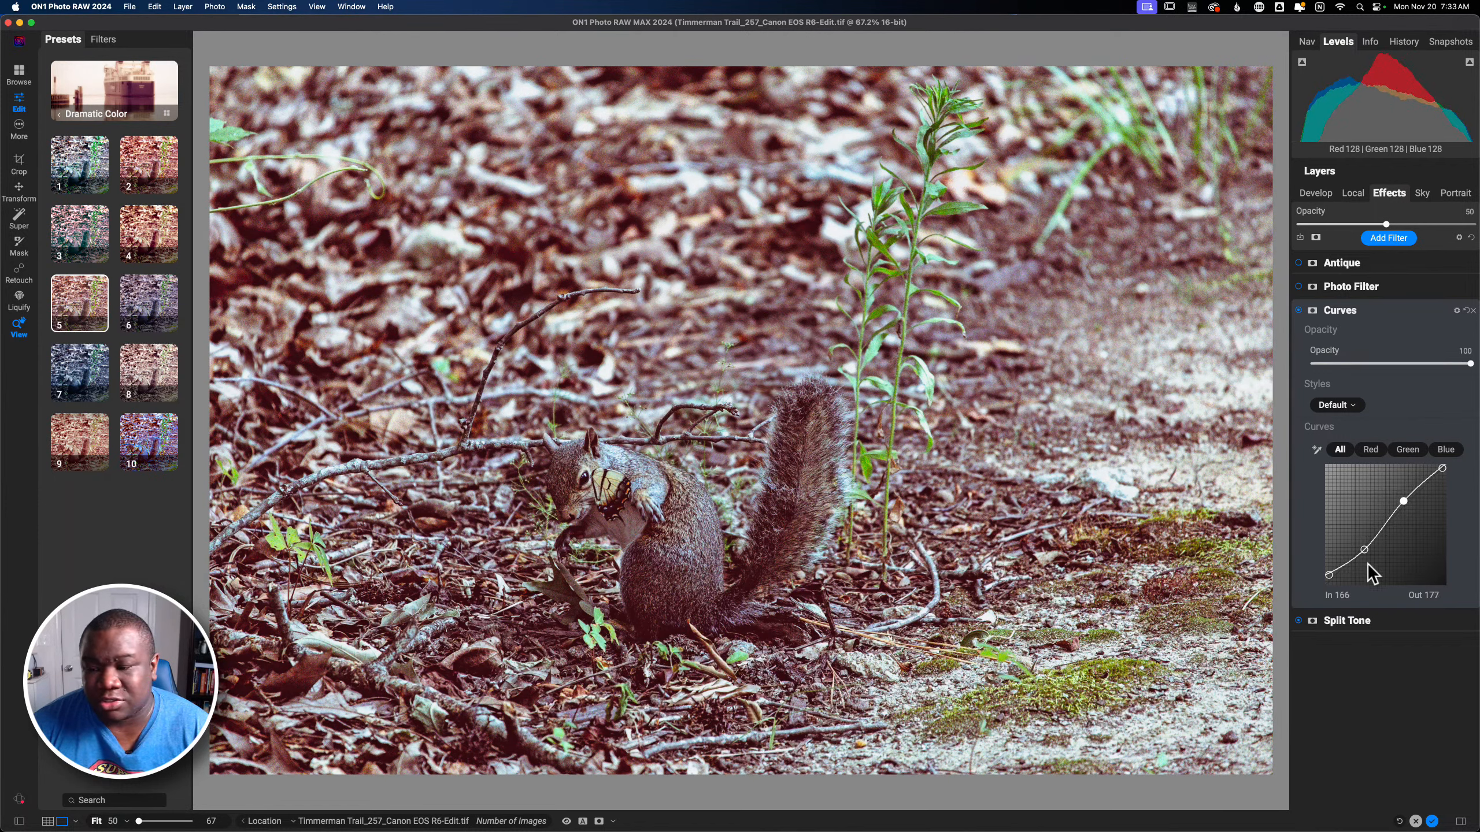
left_click_drag(1364, 551, 1354, 548)
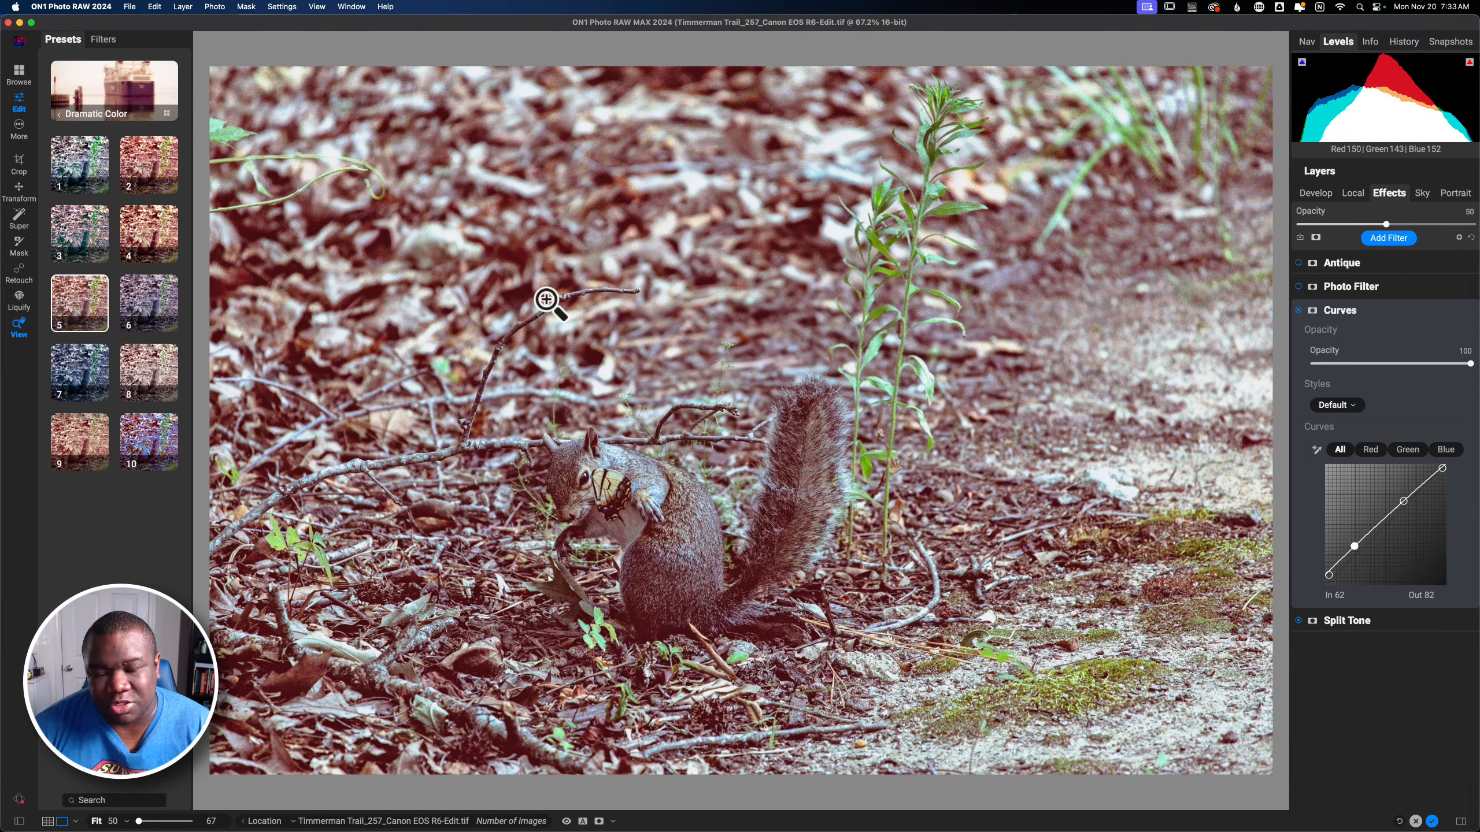
left_click(1323, 309)
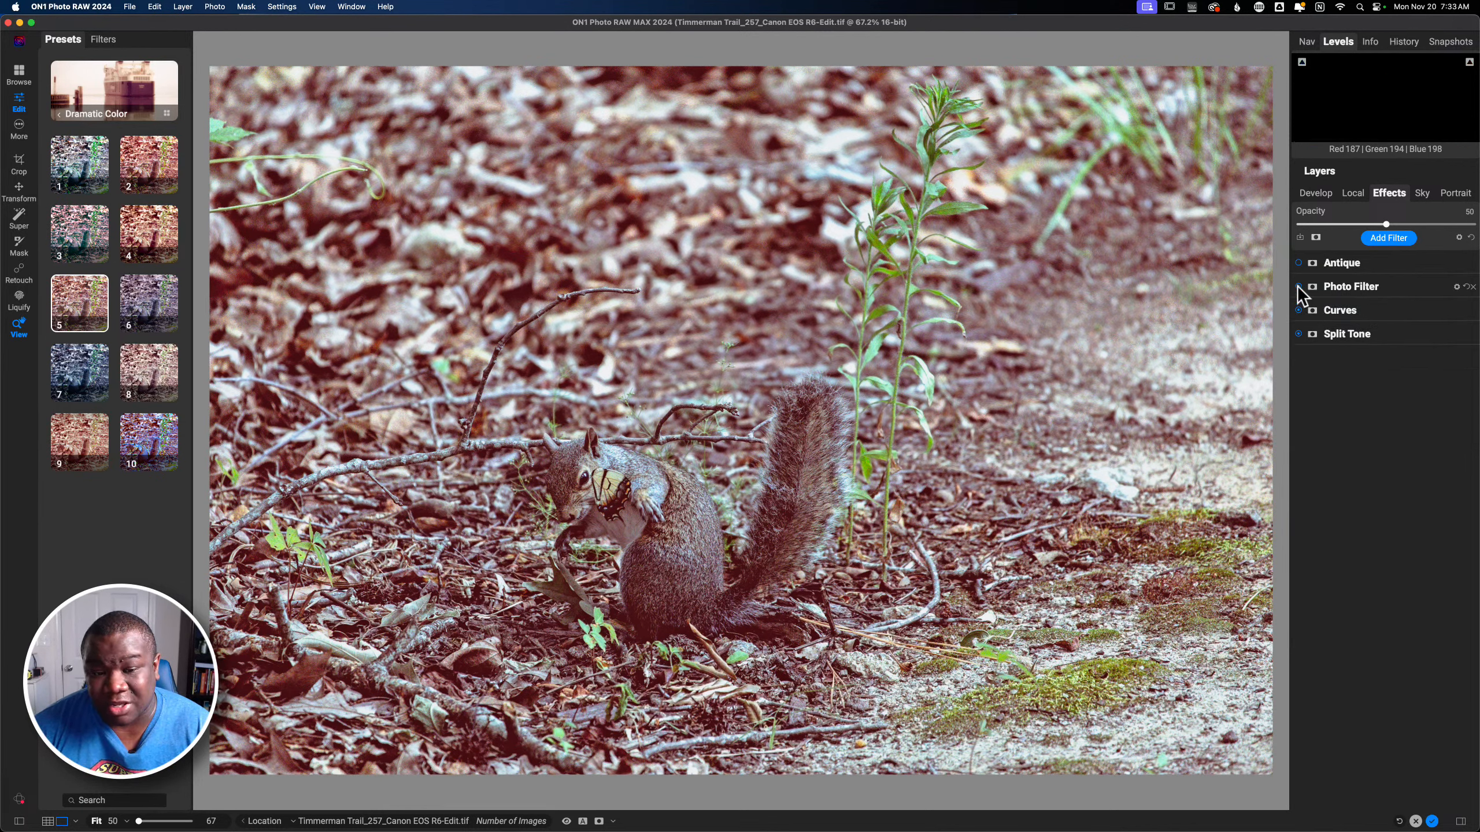
- Turn on the Photo Filter, compare the photo with it off and on, set its opacity to 48, and collapse its settings
left_click(1362, 289)
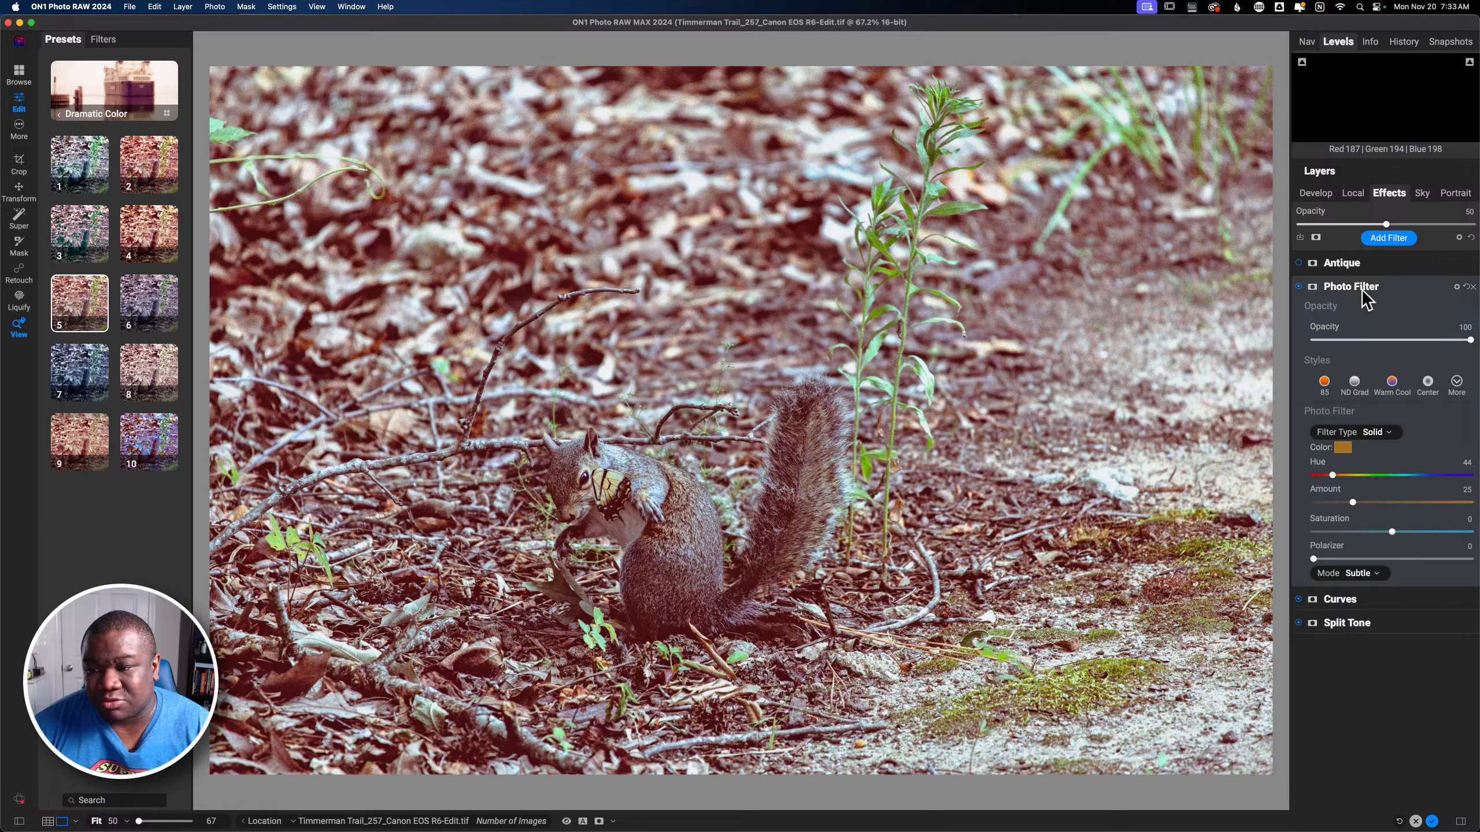
left_click(1298, 286)
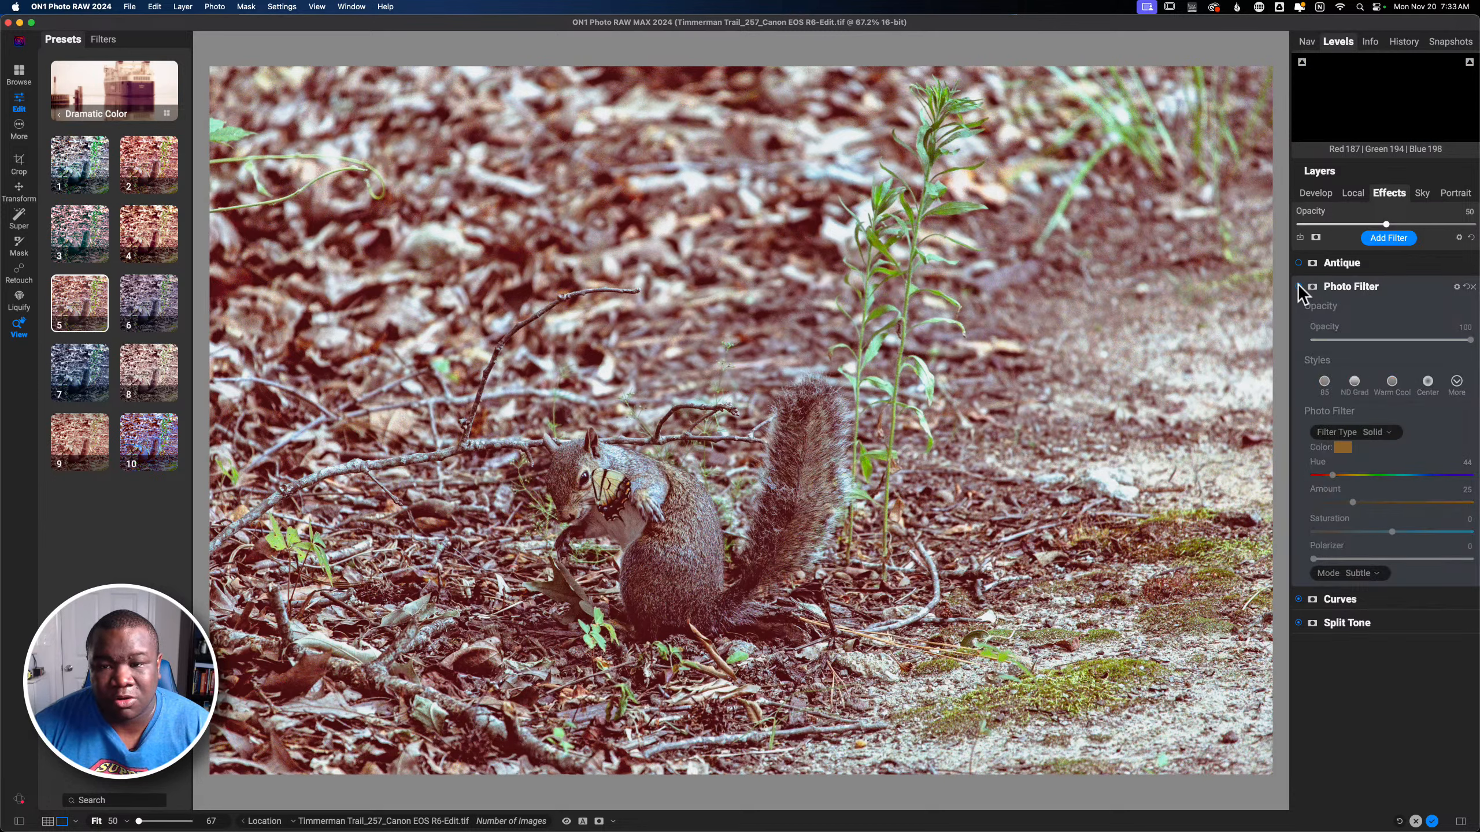
left_click(1298, 286)
left_click(1298, 287)
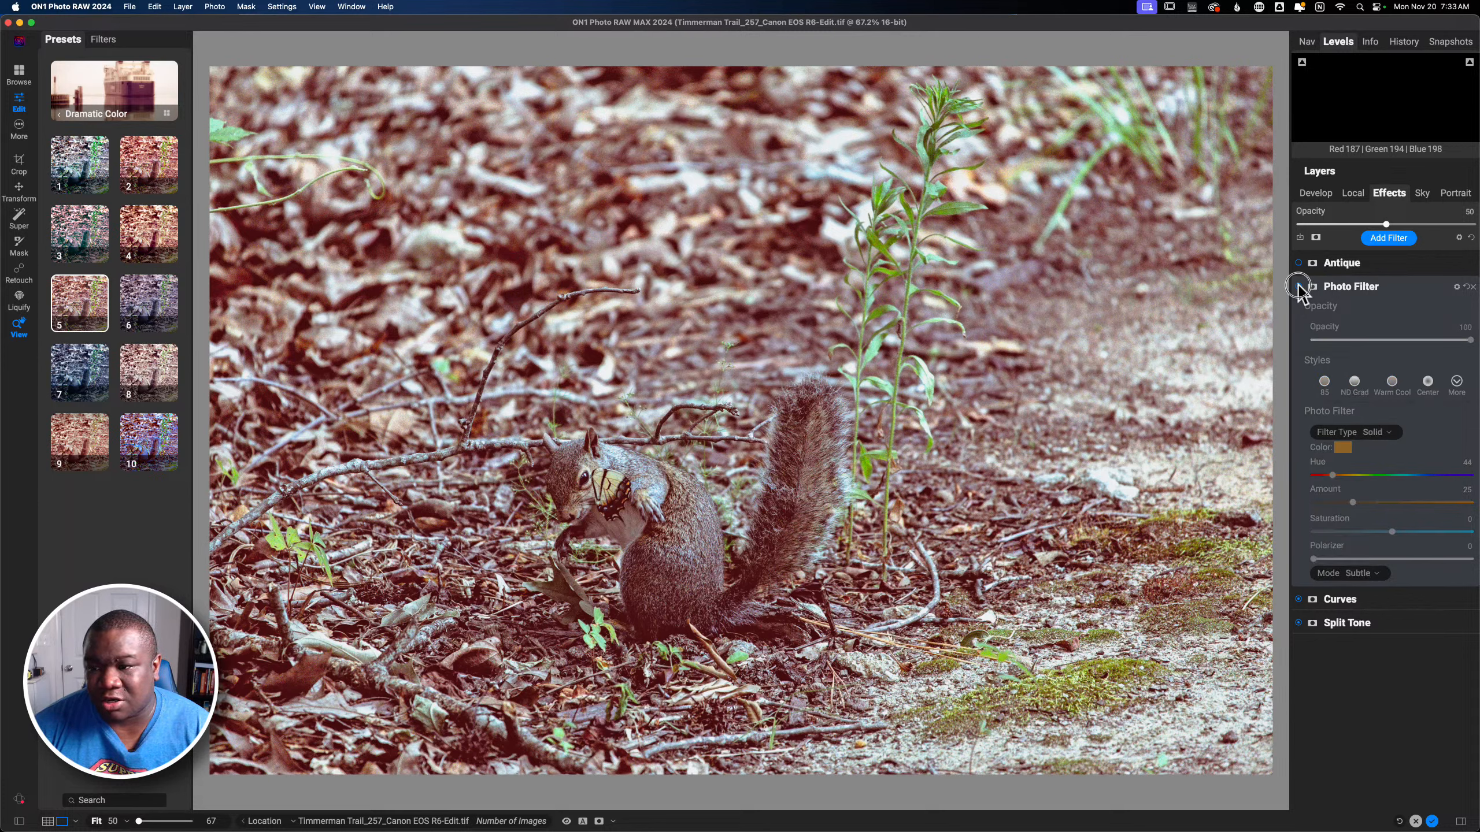
left_click(1298, 287)
left_click_drag(1467, 342, 1389, 350)
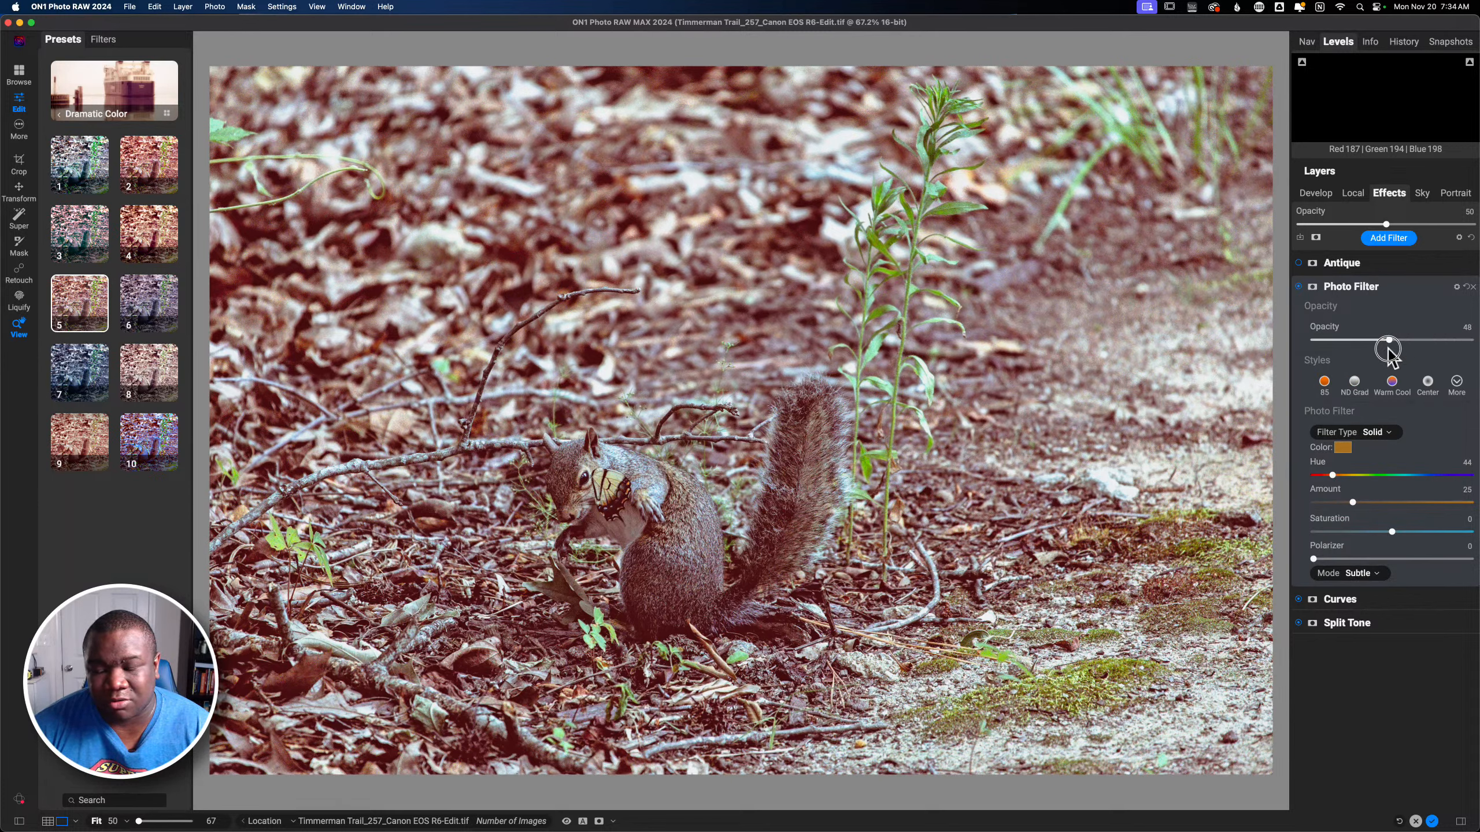
left_click(1336, 290)
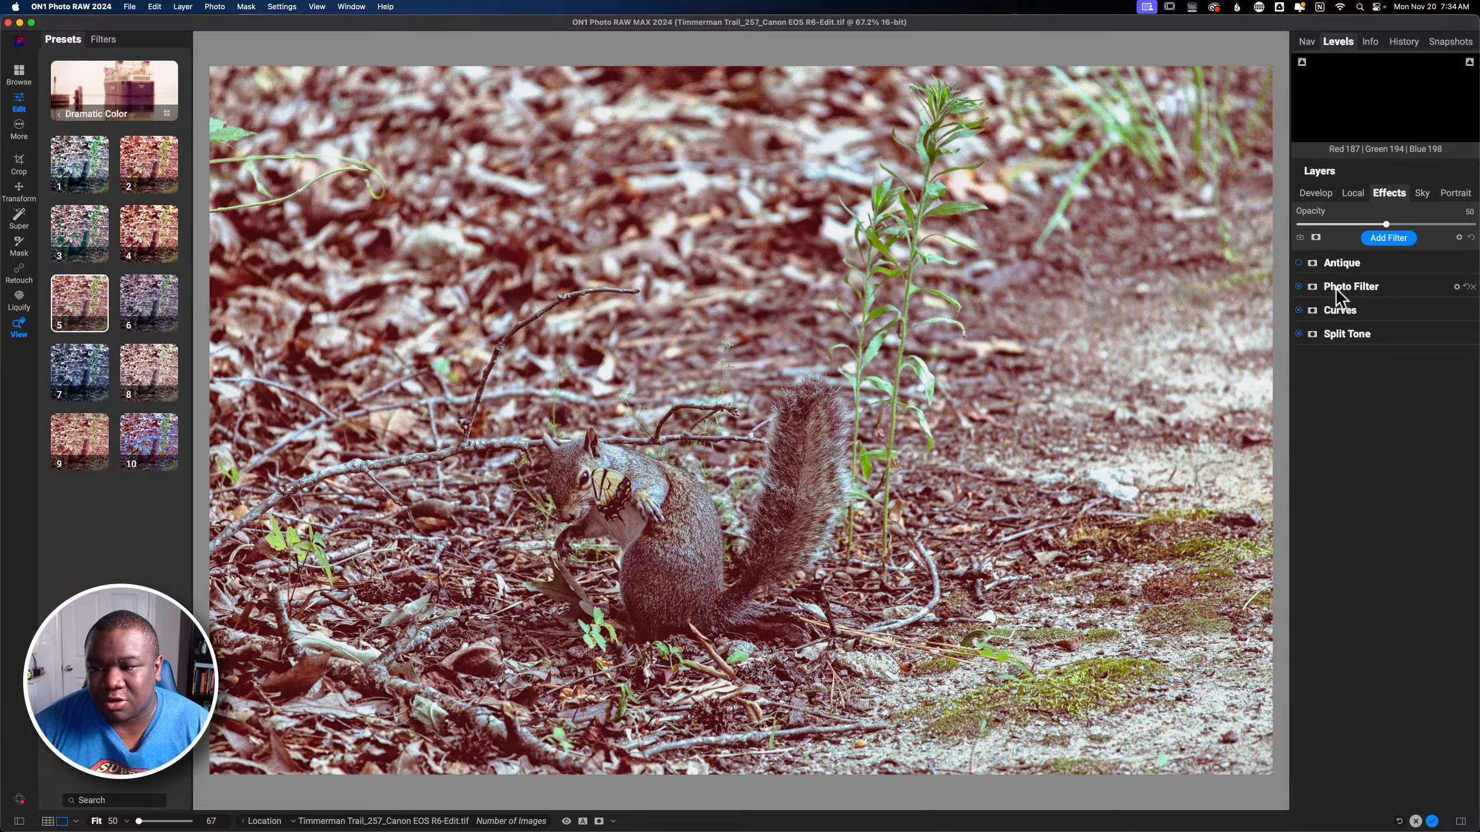
left_click(1298, 263)
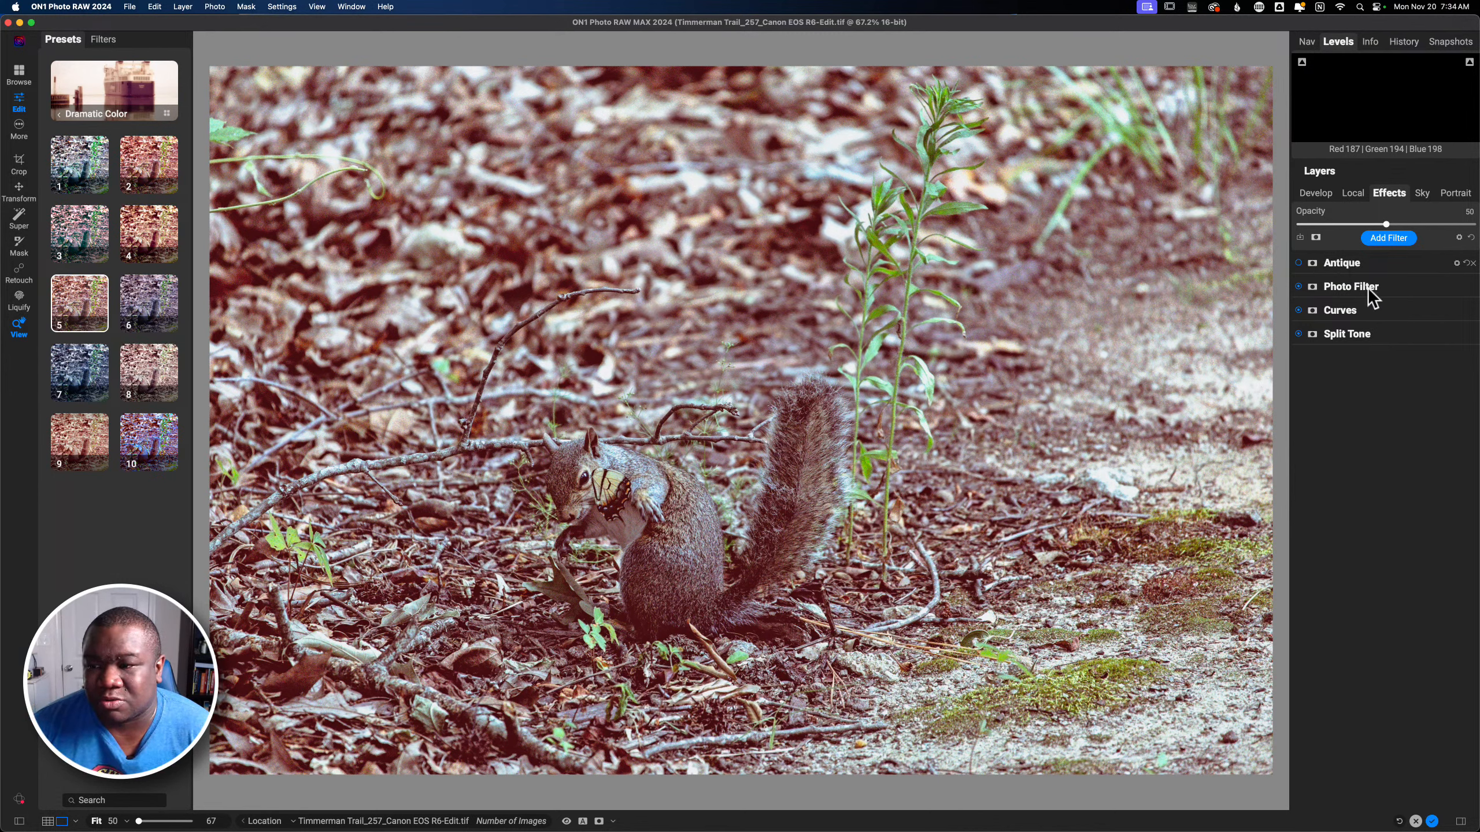
- Add a darkening local adjustment and restrict it to the Background region with Mask AI
left_click(1357, 195)
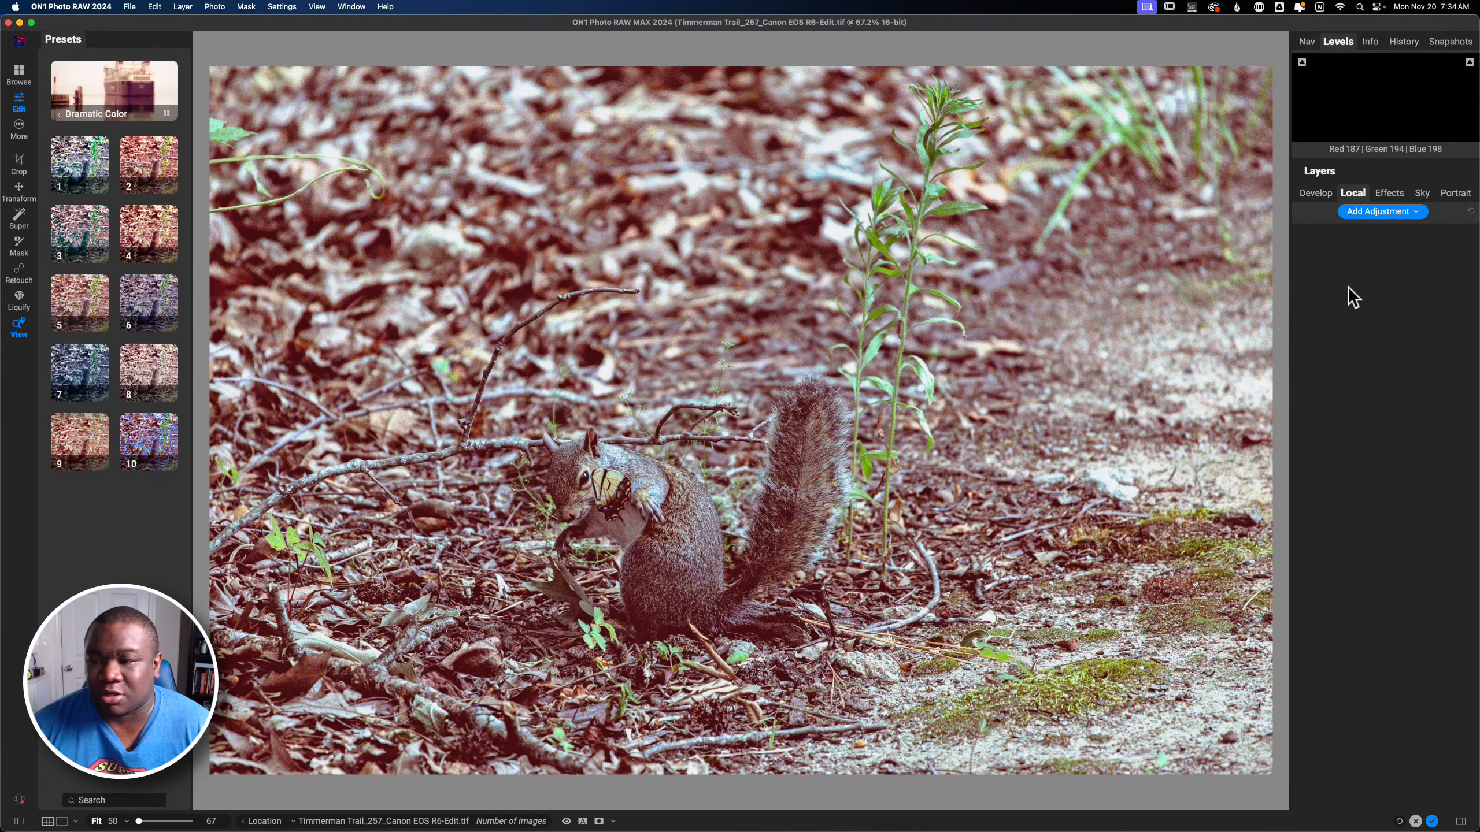
left_click(1385, 225)
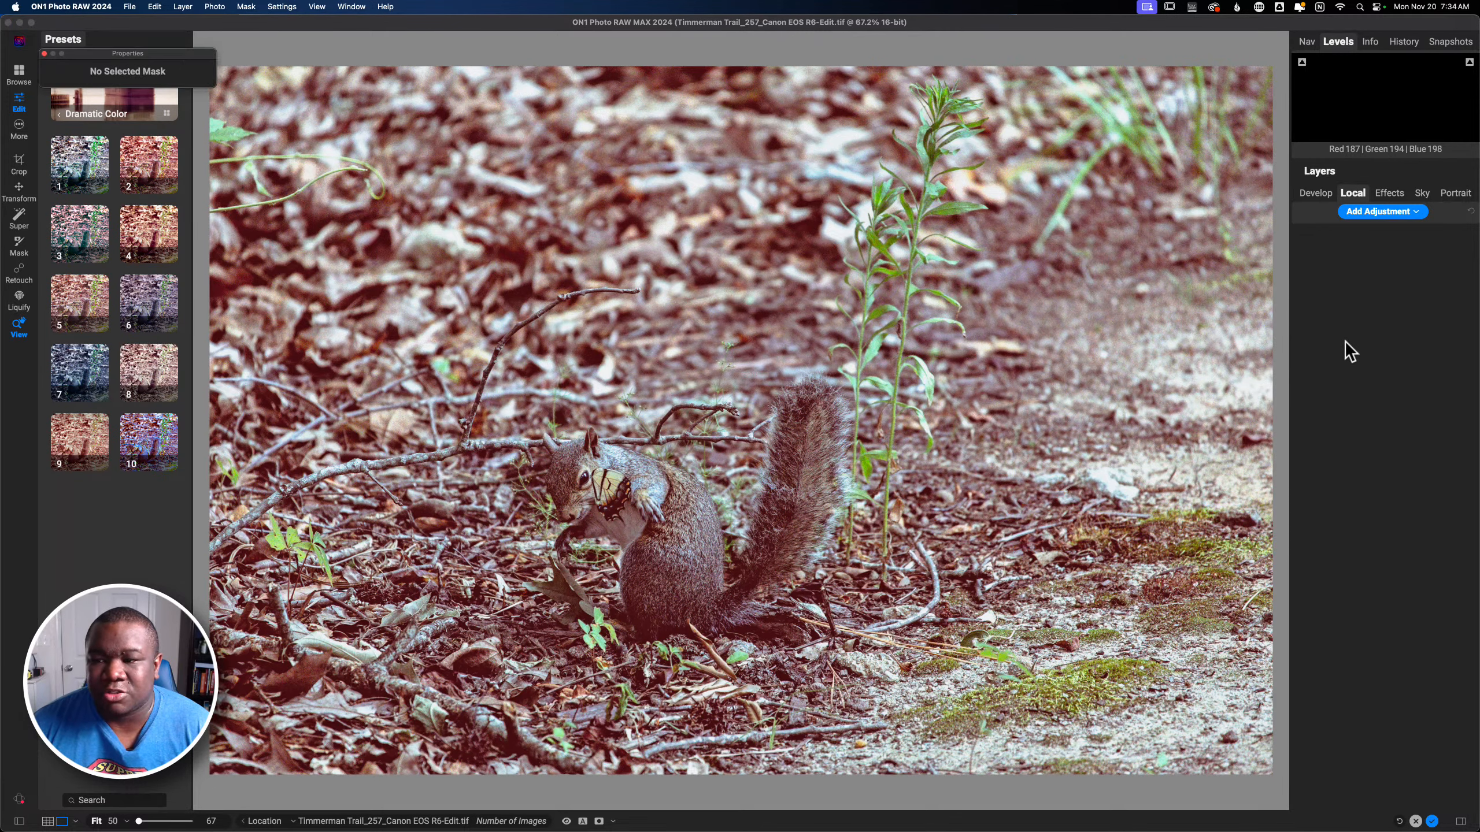
left_click(1357, 335)
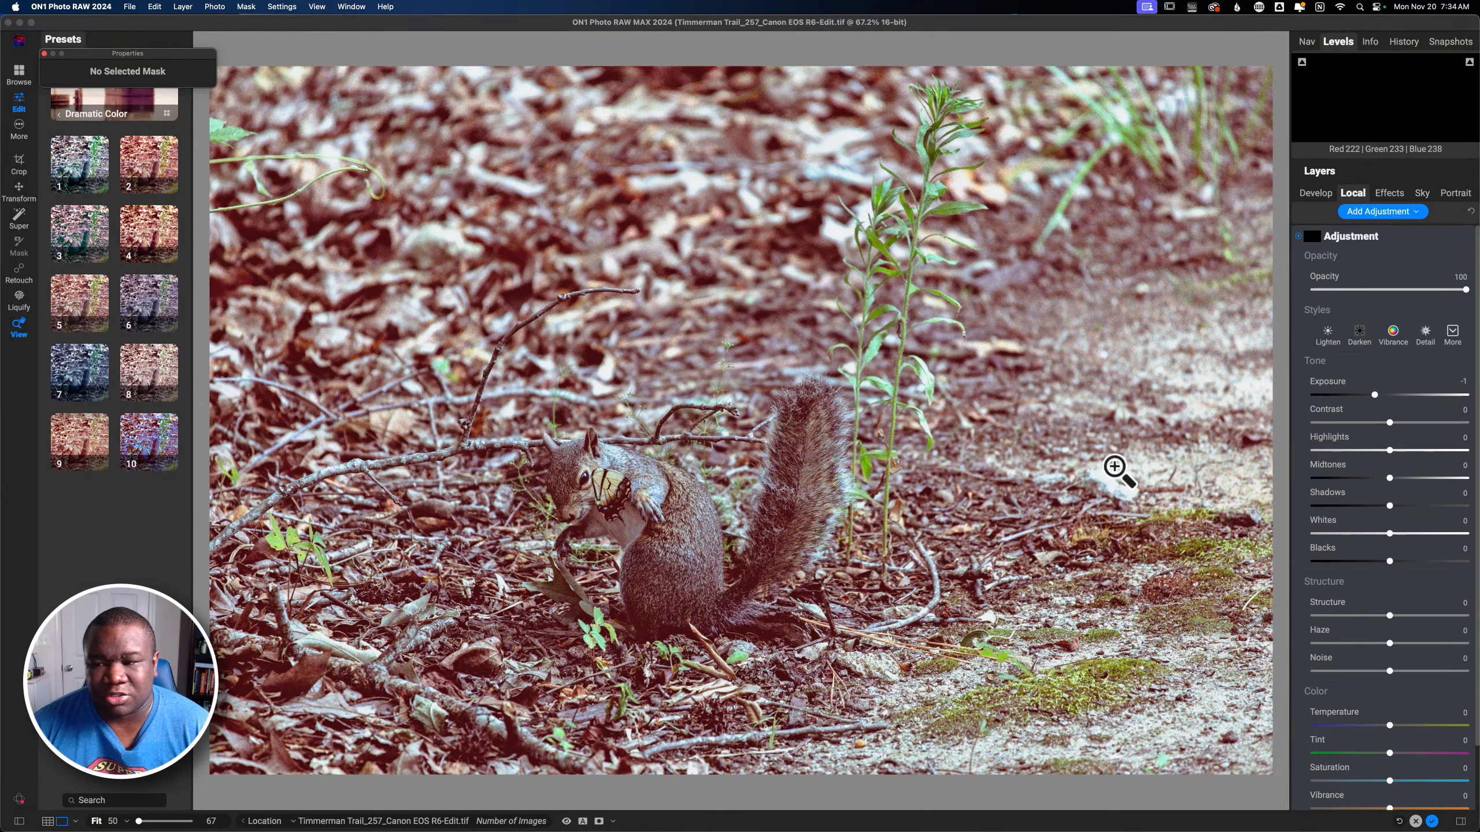
left_click(1313, 239)
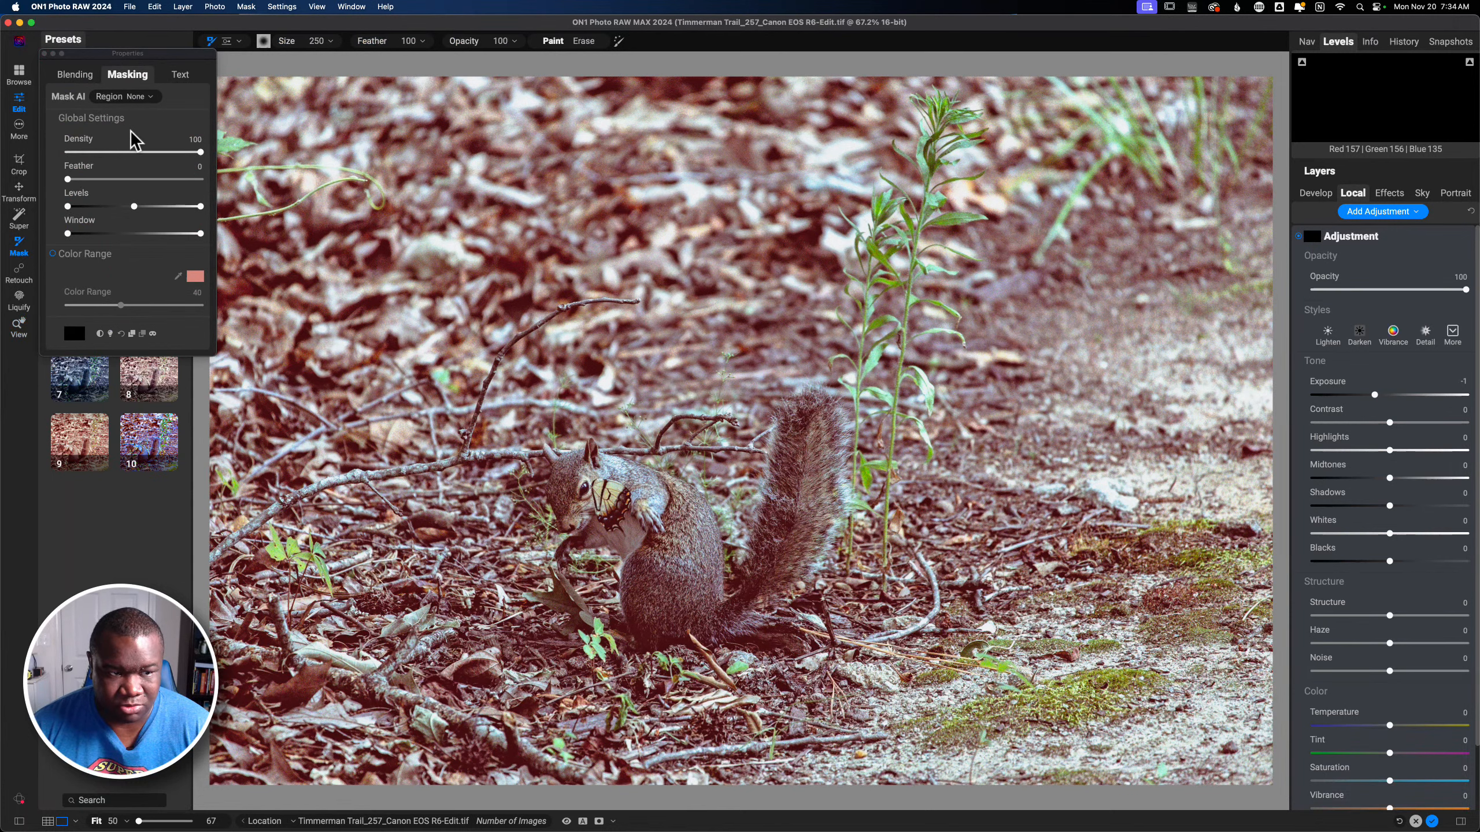
left_click(143, 95)
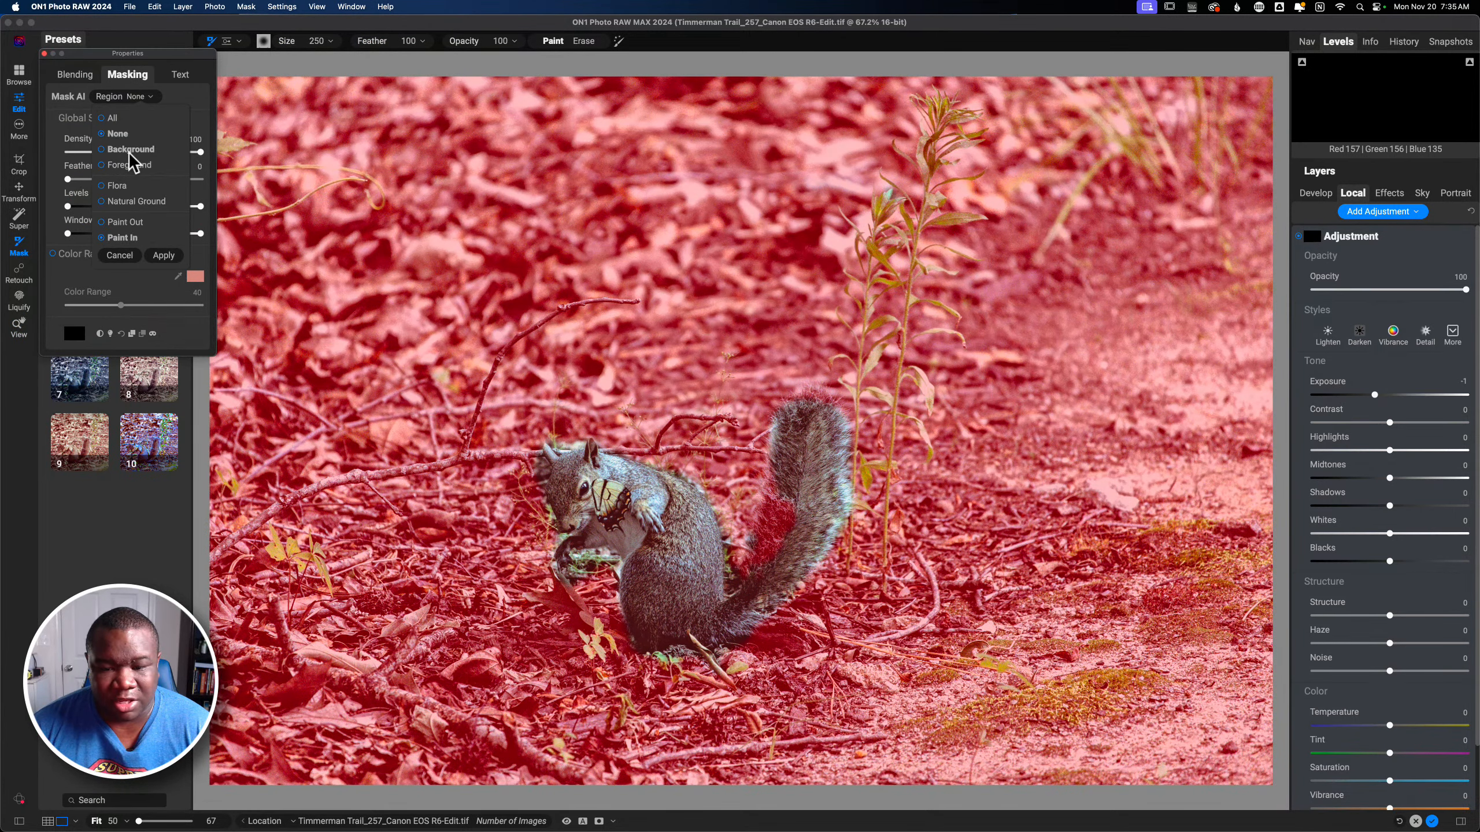
left_click(130, 151)
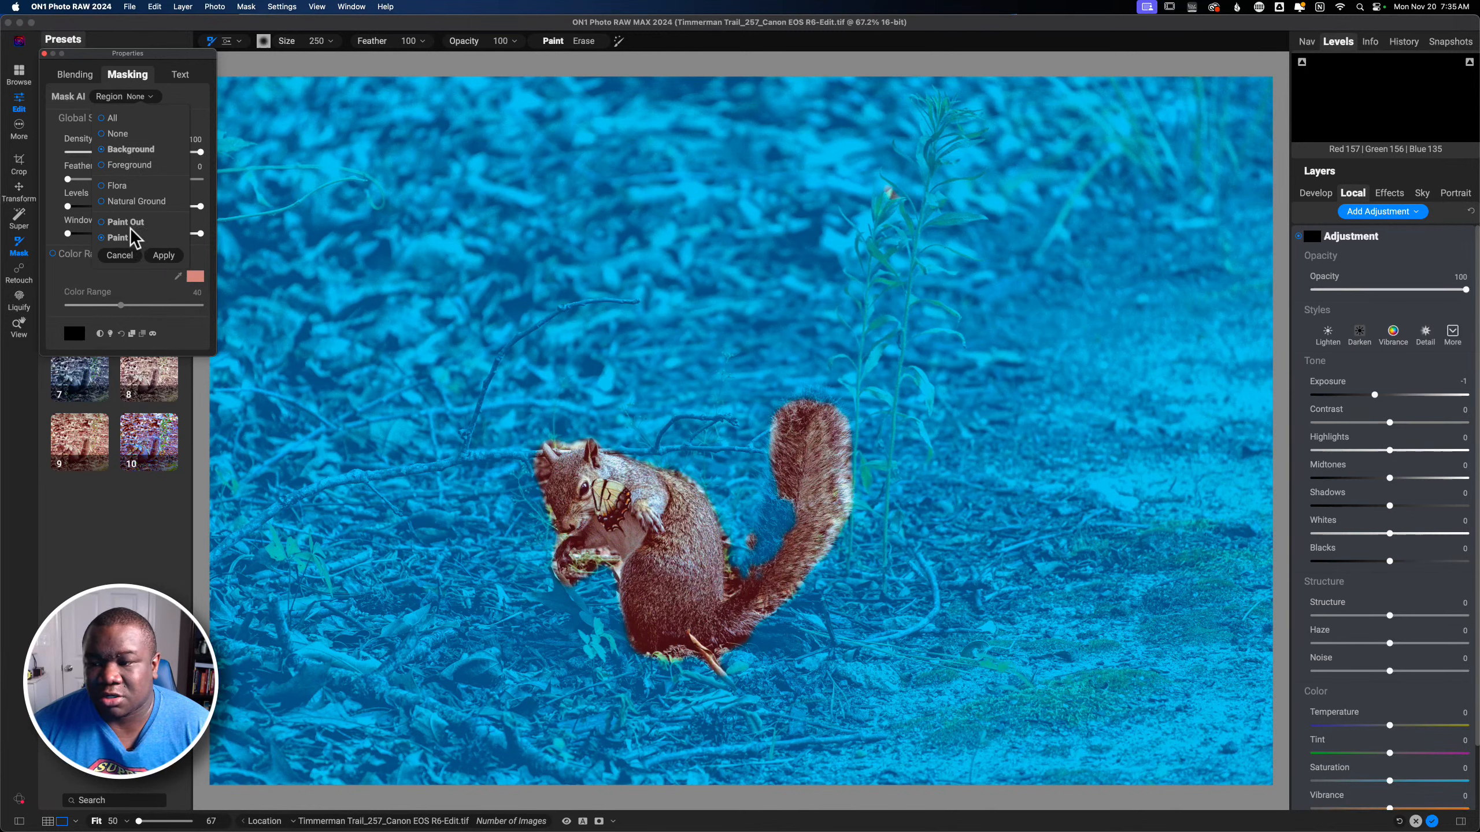
left_click(163, 257)
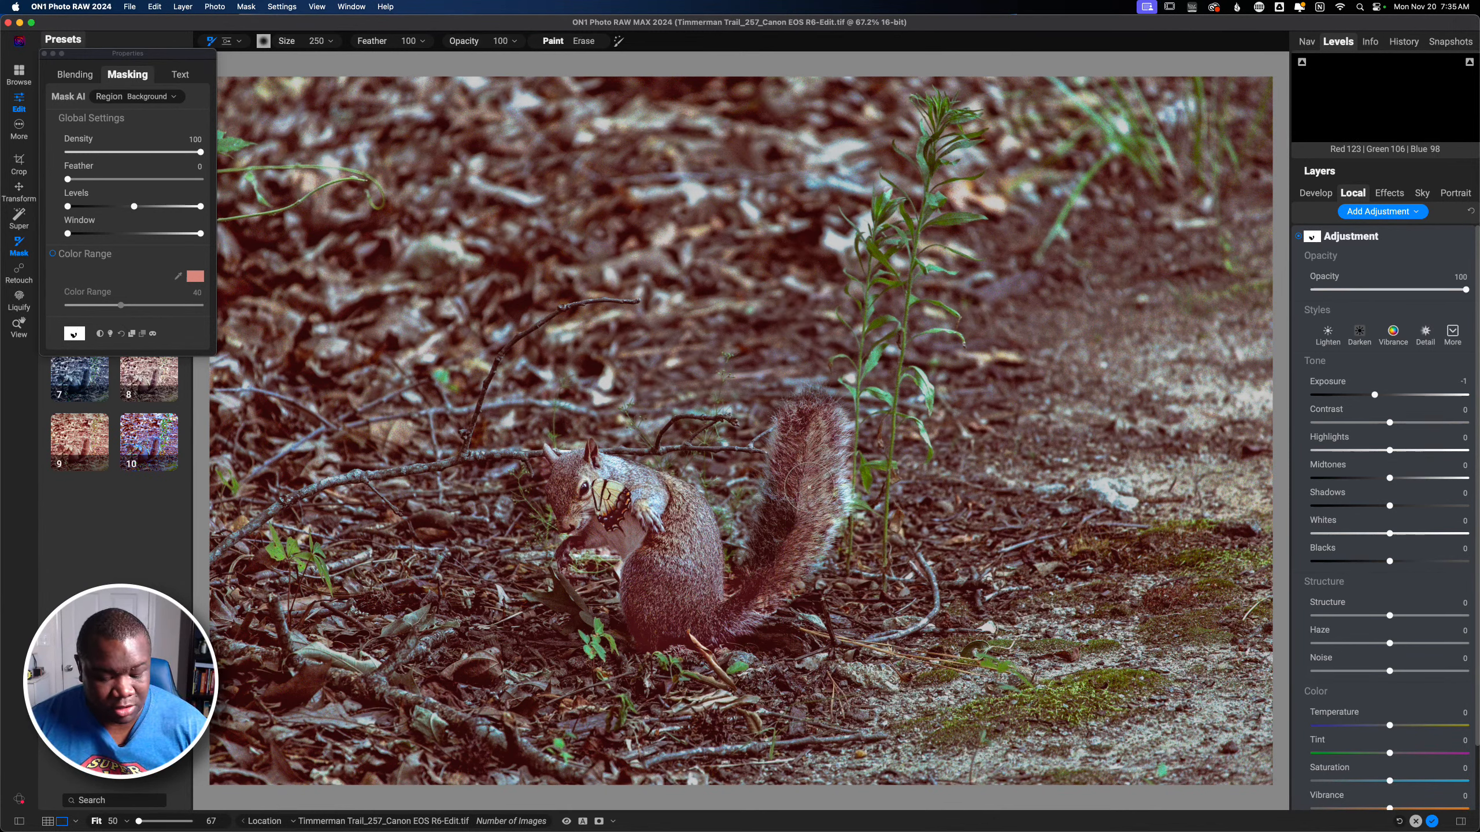
- Erase the background adjustment's mask over the squirrel's tail, and set the masking brush back to paint mode
key("x")
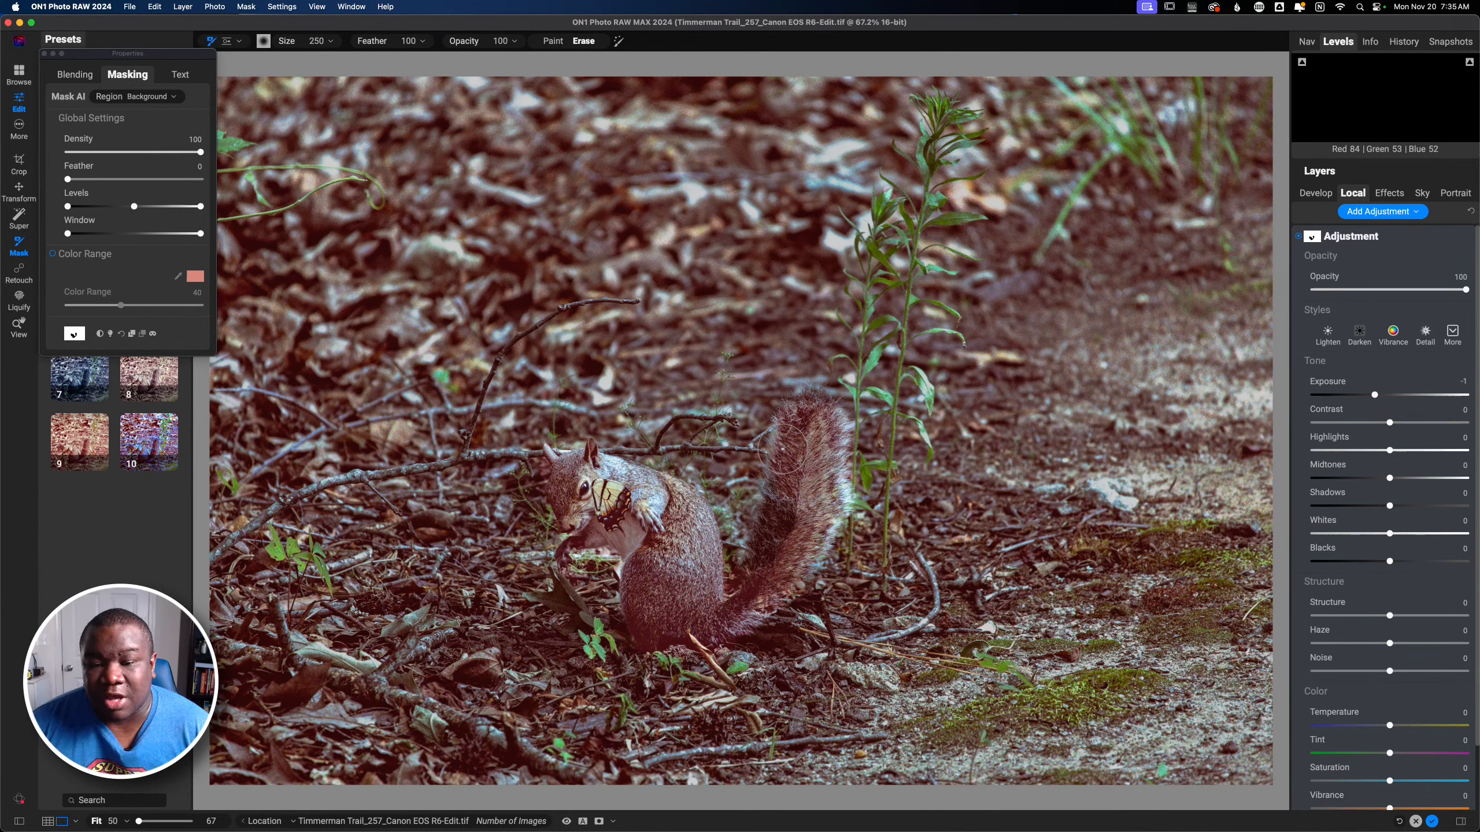
key("x")
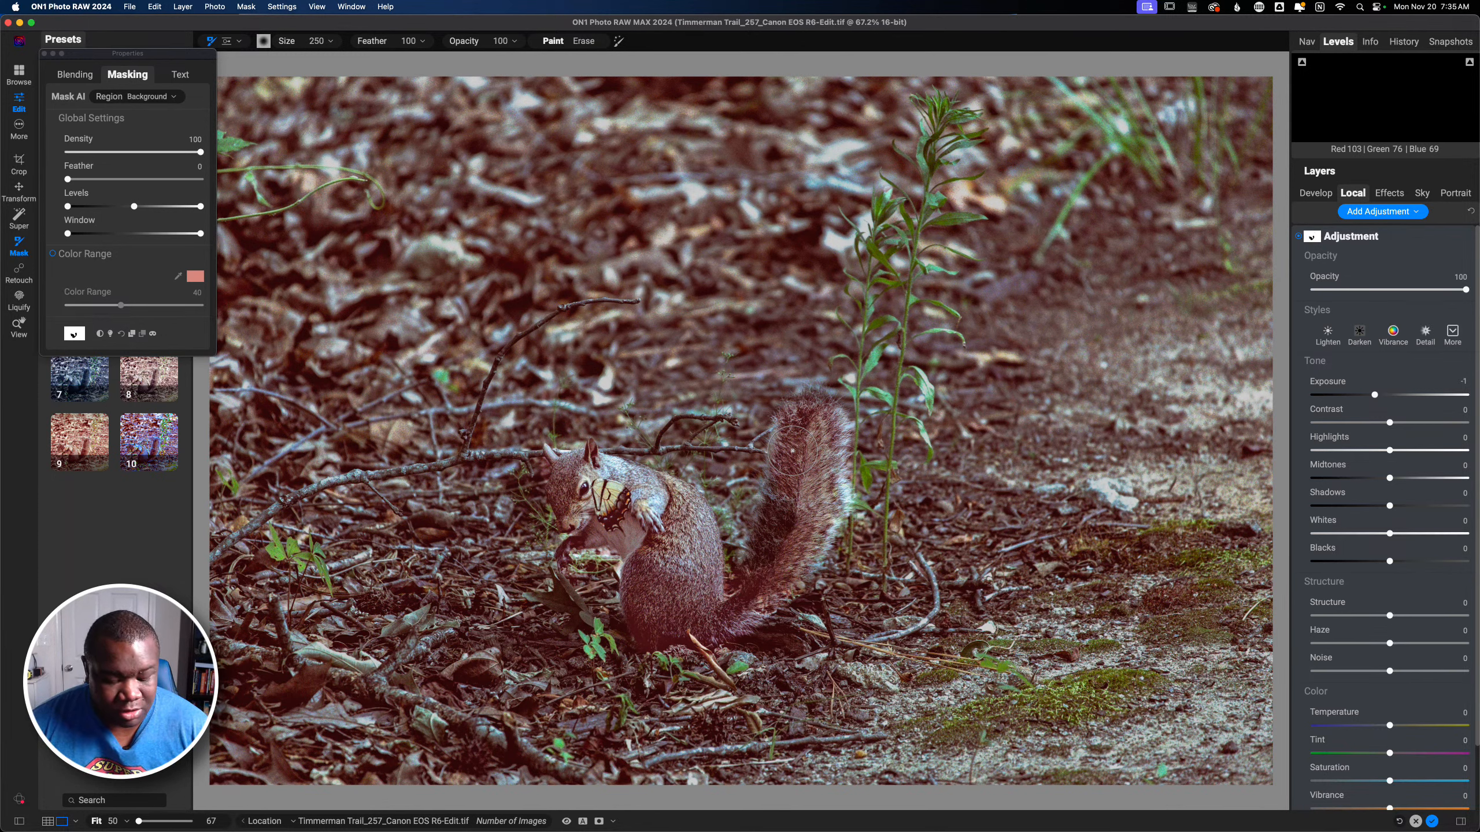
key("x")
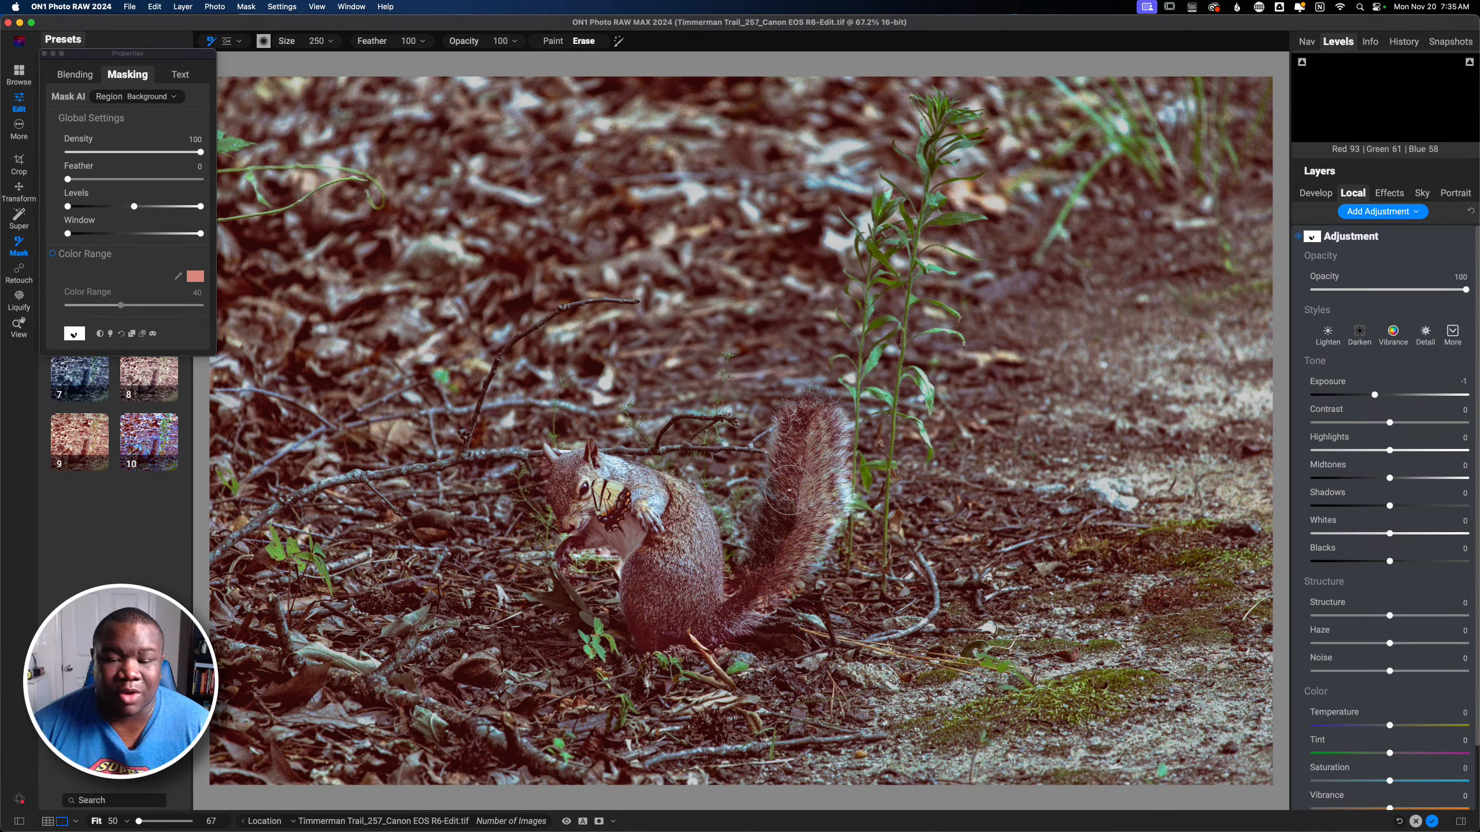
key("x")
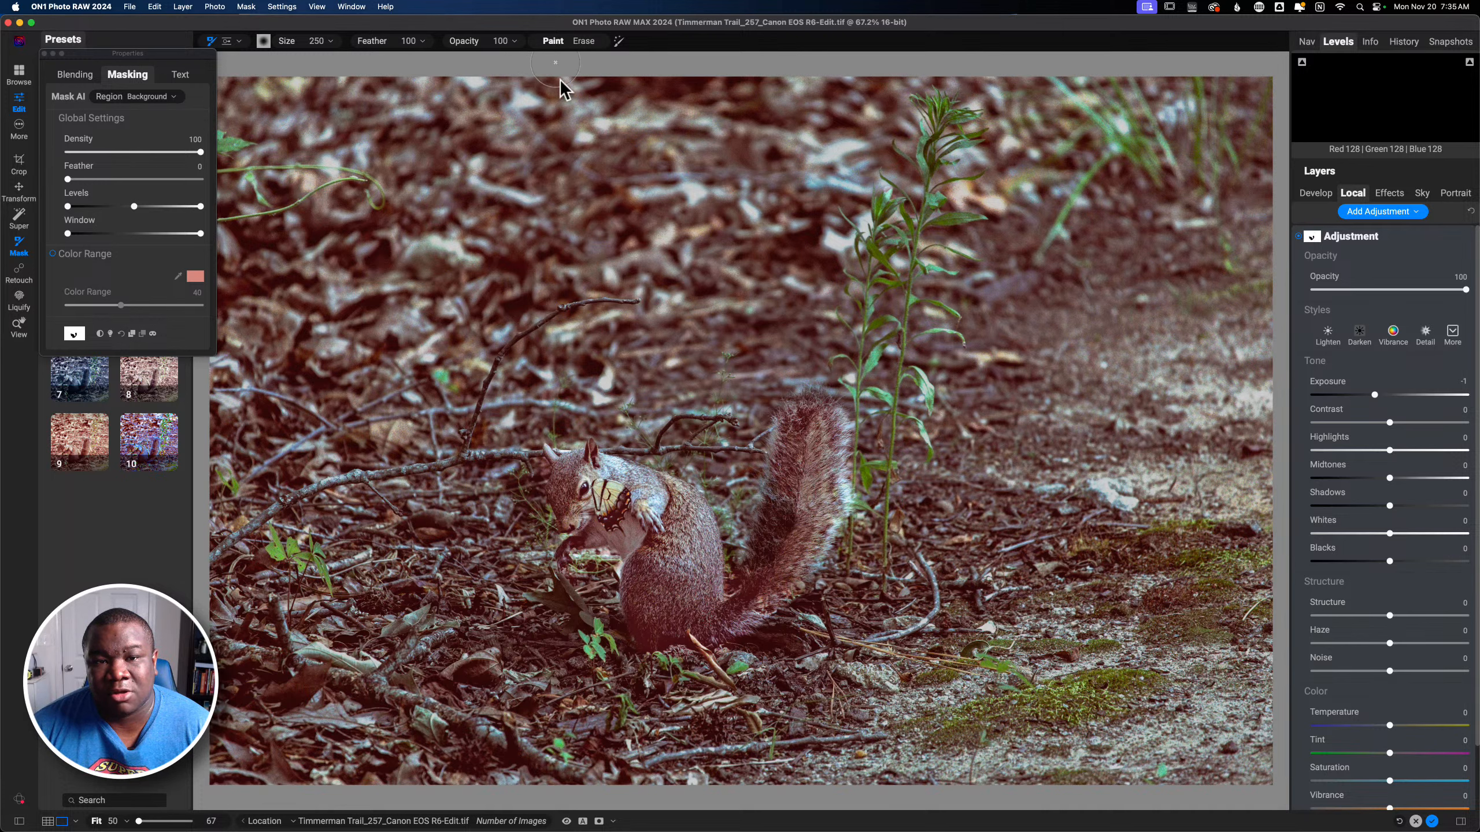
key("x")
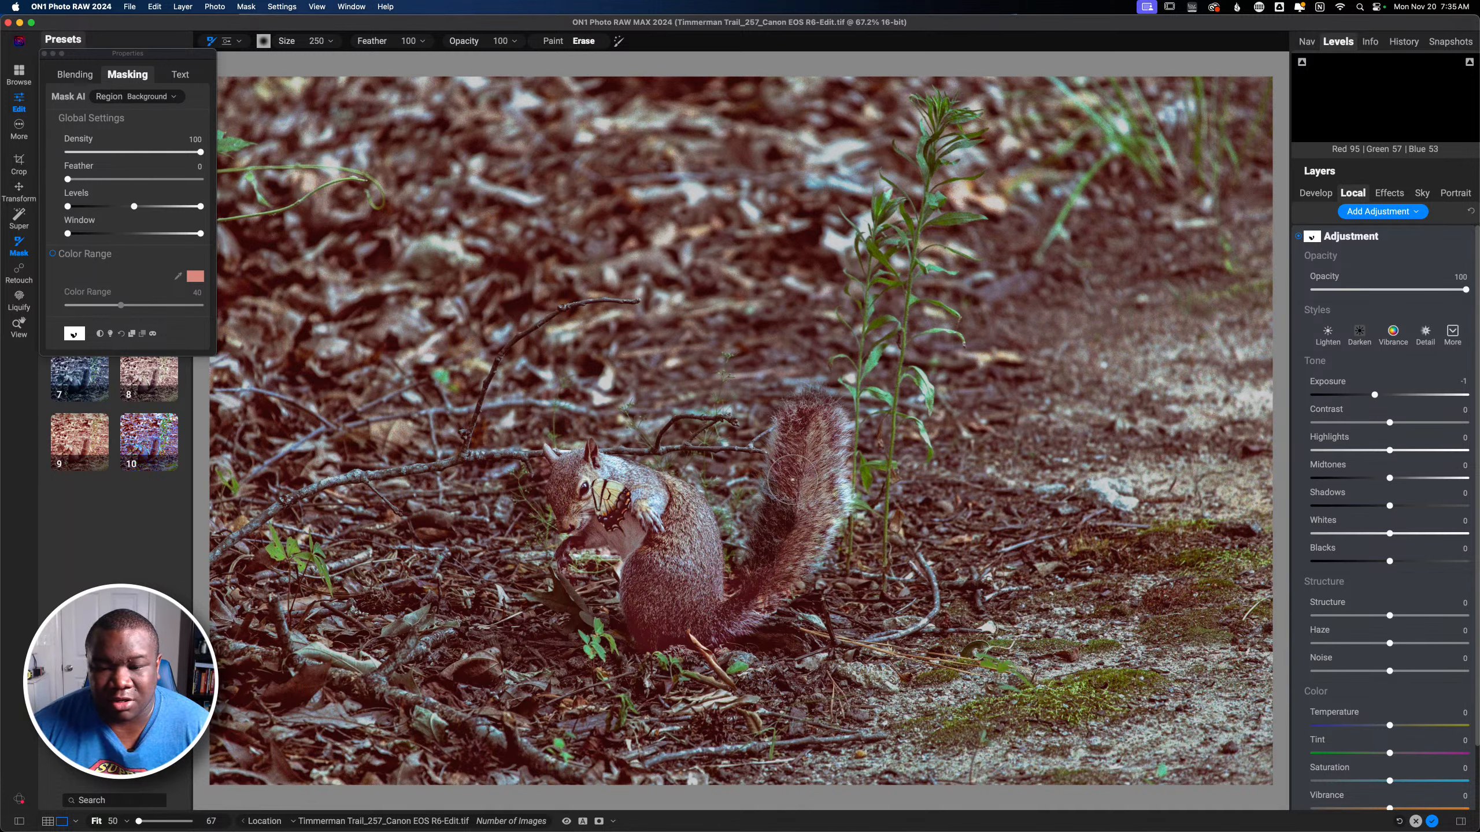
mouse_move(793, 479)
left_mouse_down()
mouse_move(762, 572)
mouse_move(793, 484)
mouse_move(764, 571)
mouse_move(794, 502)
left_mouse_up()
key("x")
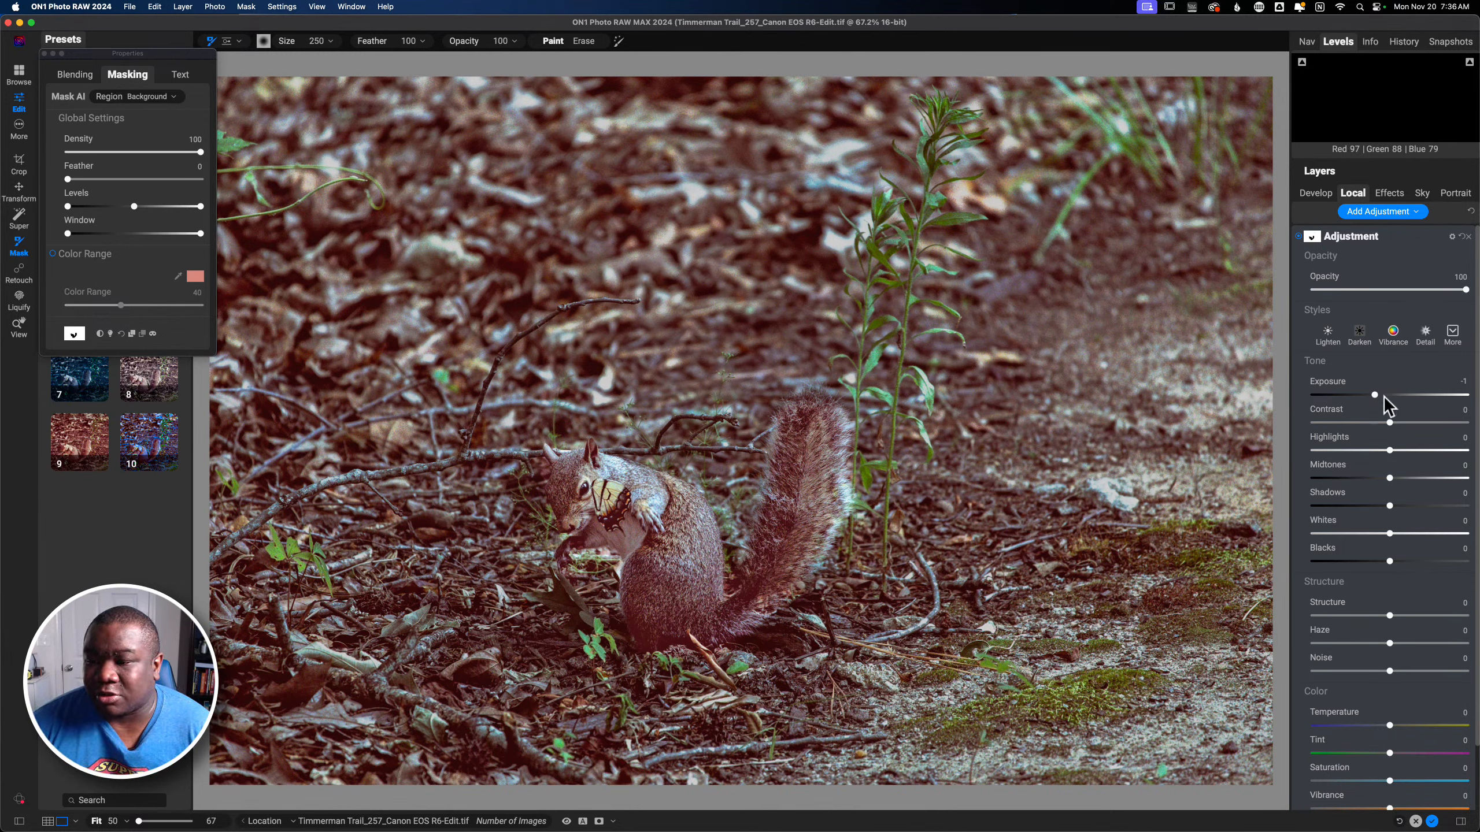
- Set the background adjustment's exposure to -0.75, compare the photo with the adjustment off and on, and collapse its settings
left_click_drag(1374, 397, 1380, 399)
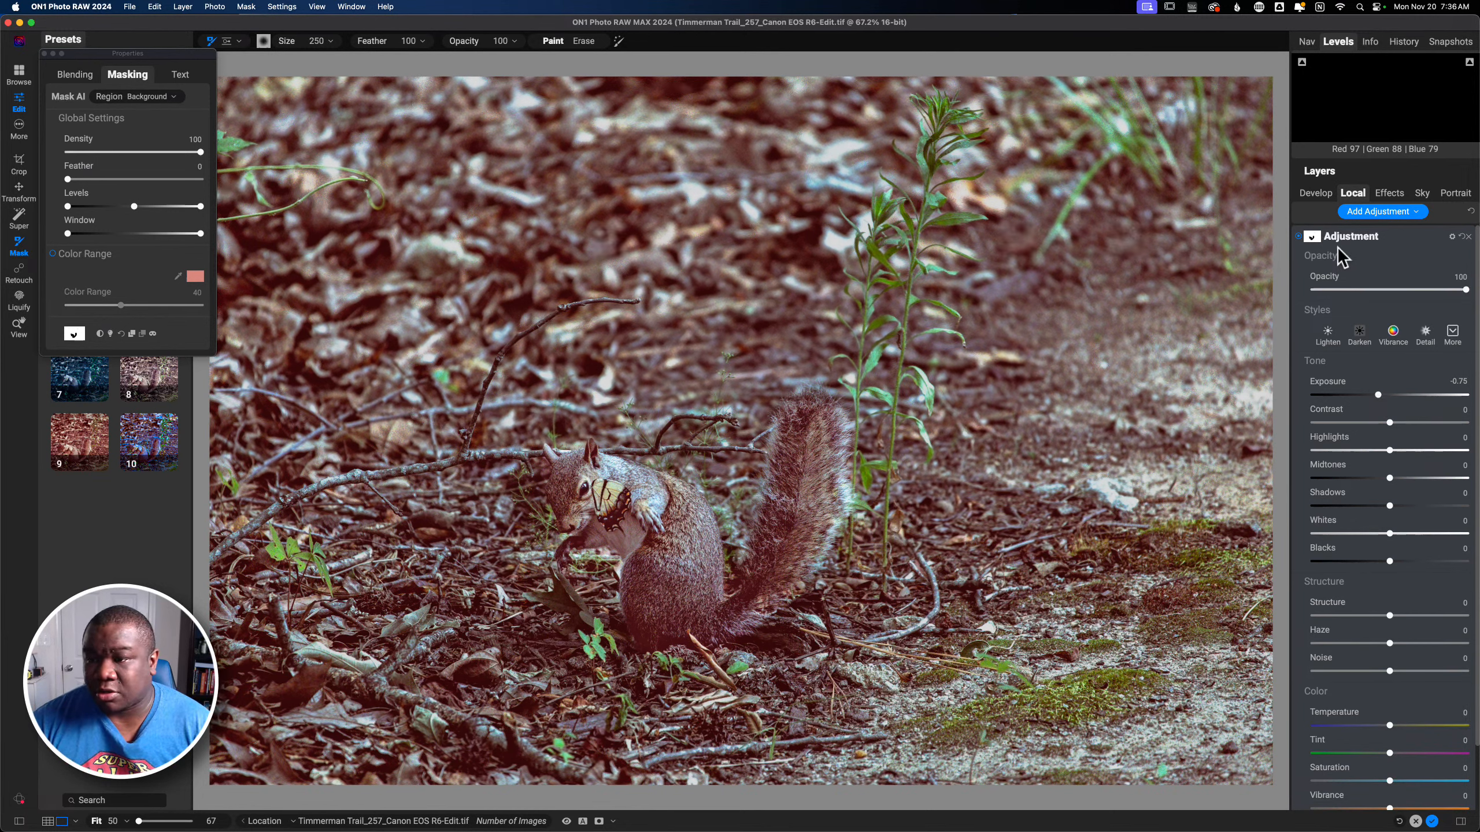
left_click(1298, 236)
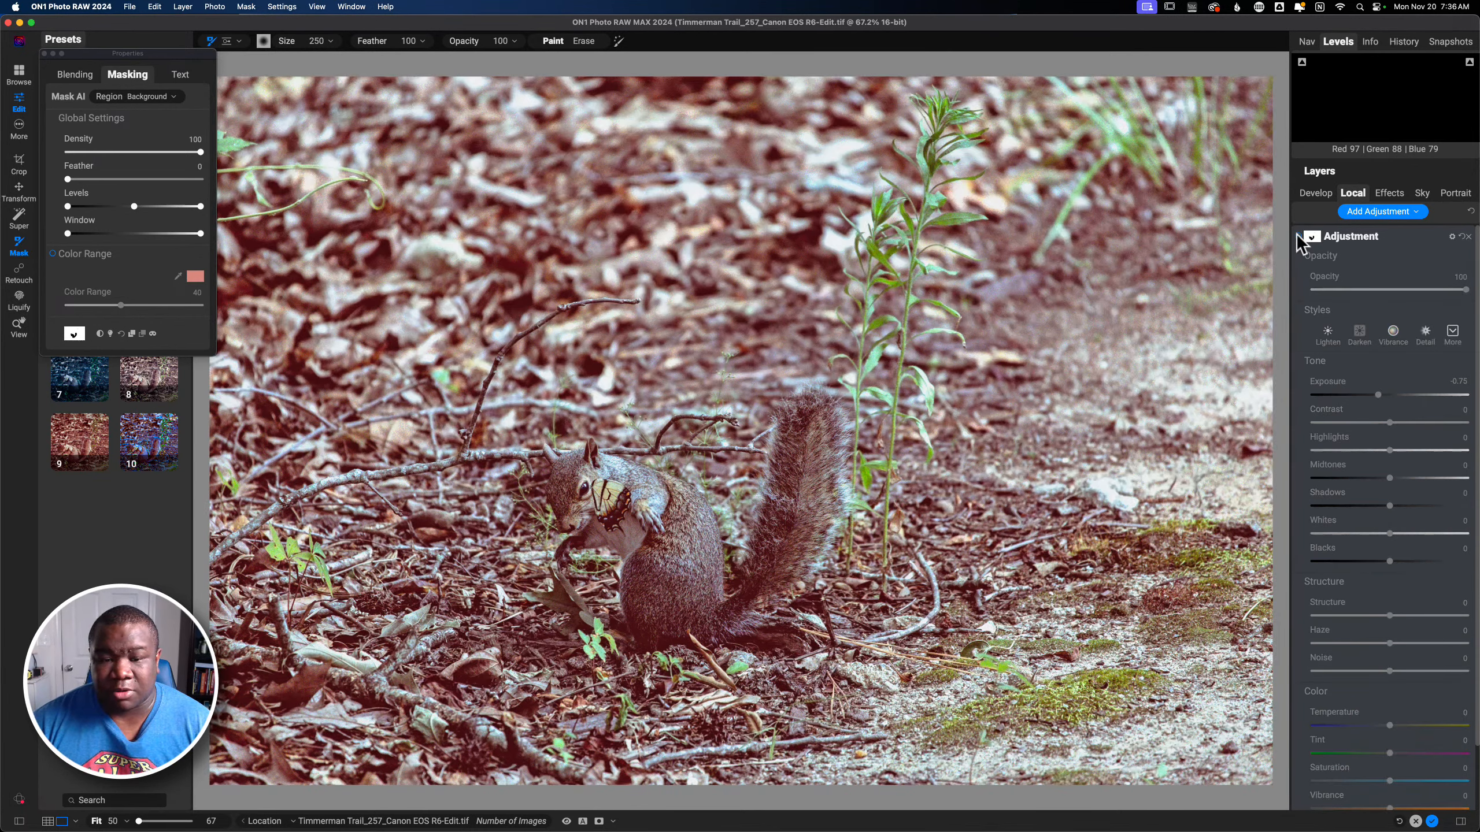
left_click(1298, 236)
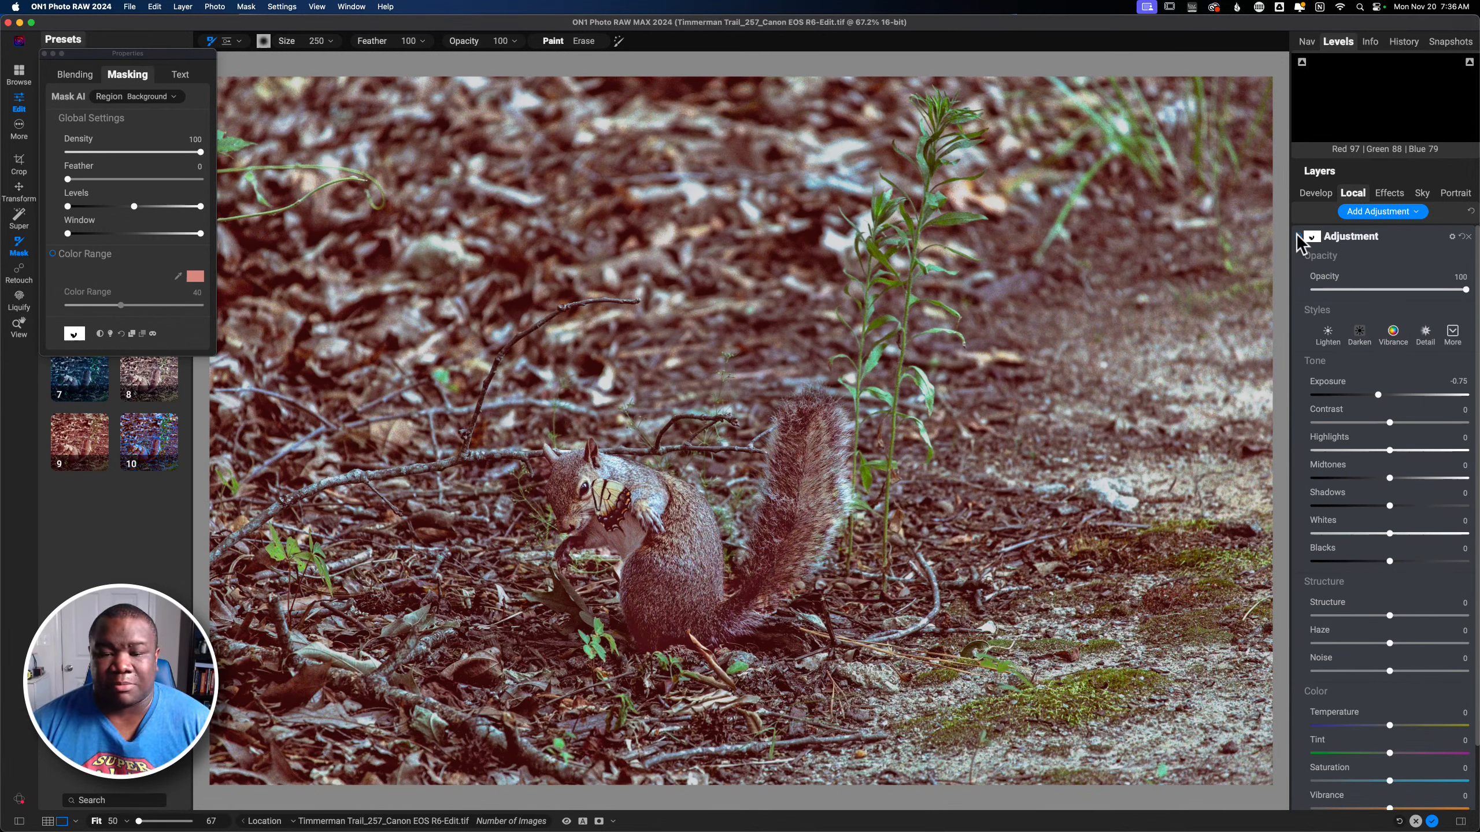
left_click(1389, 240)
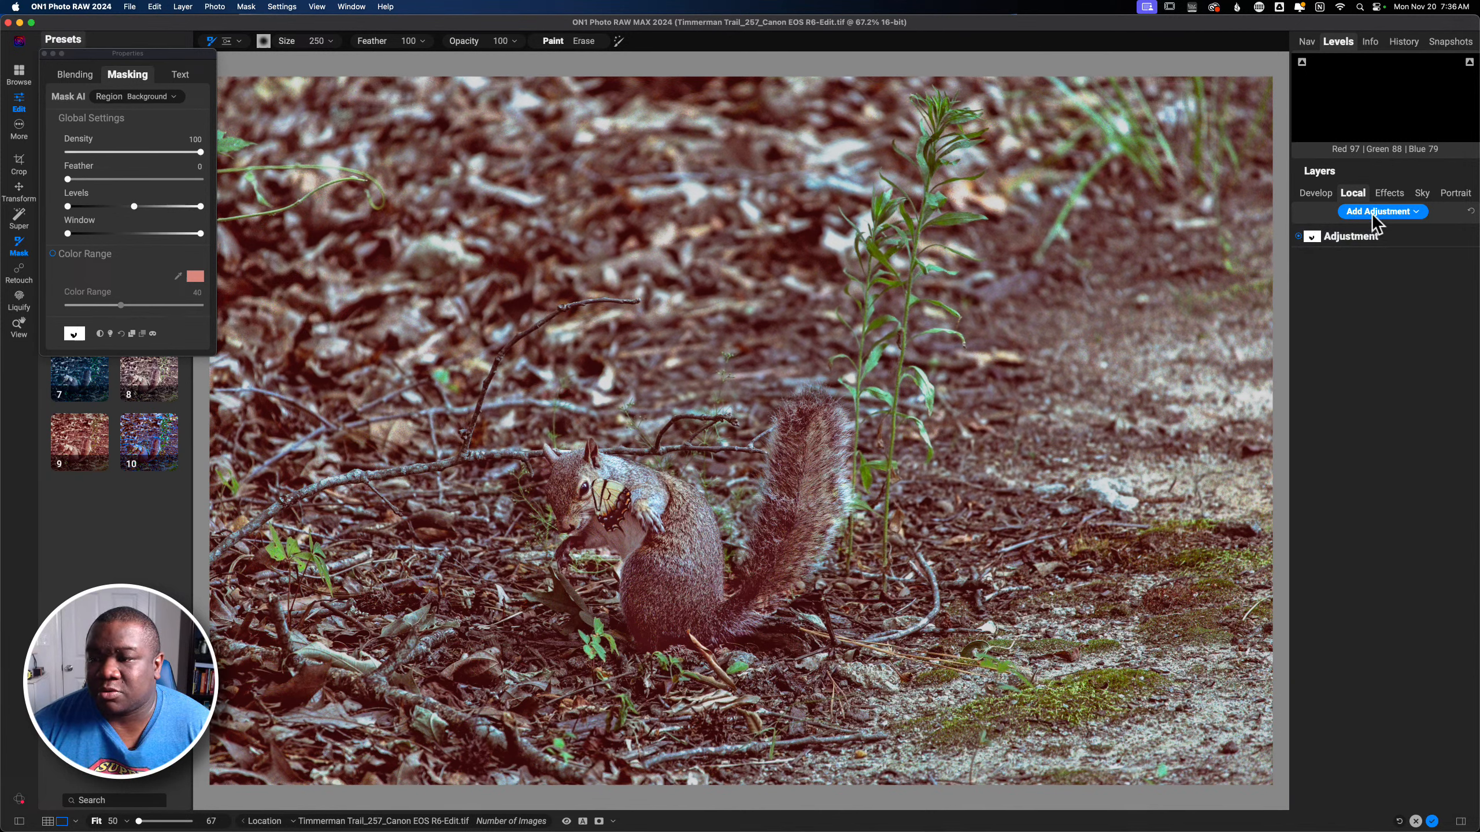
- Add a second local adjustment and apply the Midtones + style to it
left_click(1373, 215)
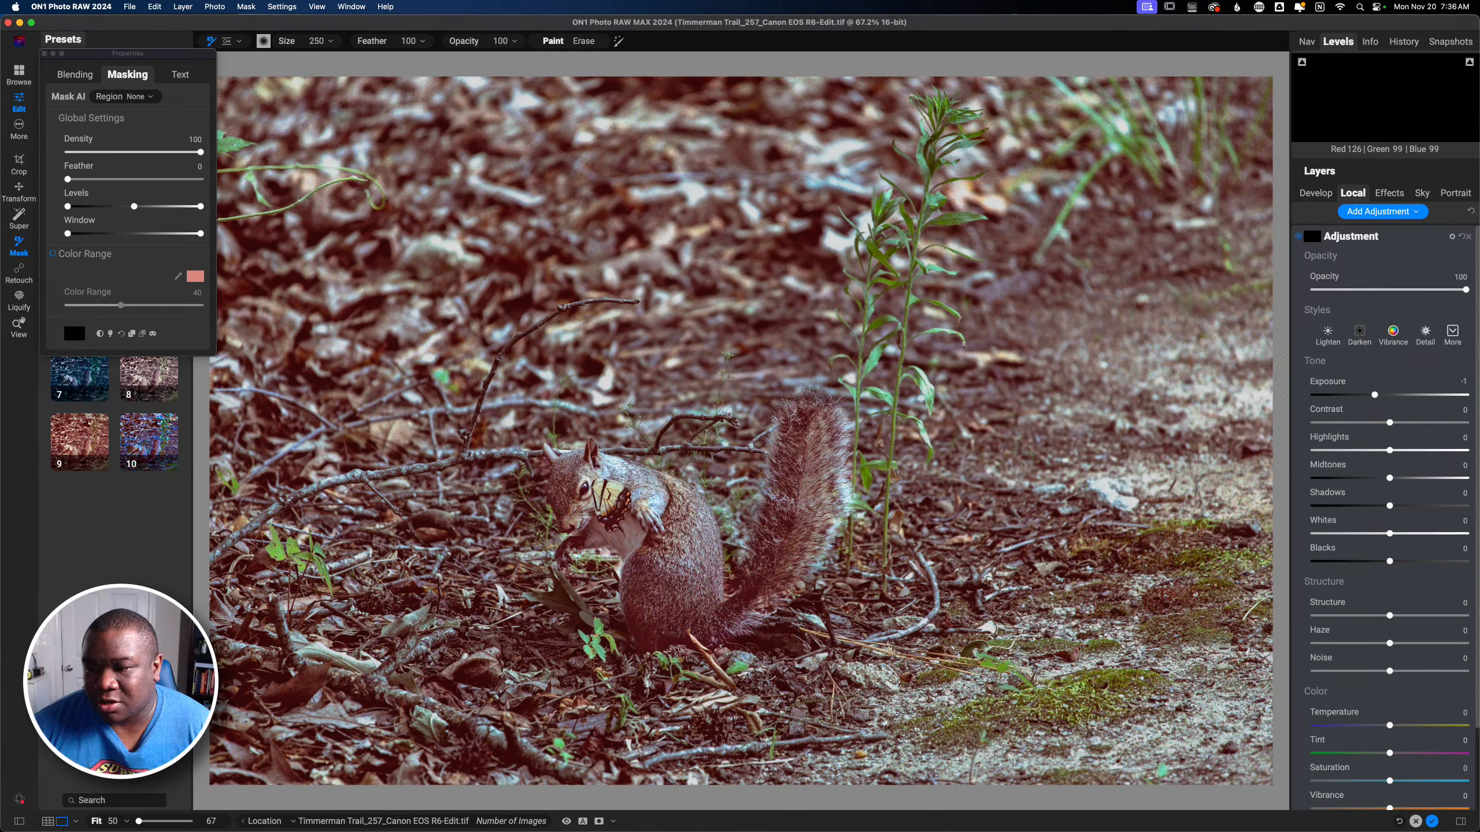
left_click(1451, 337)
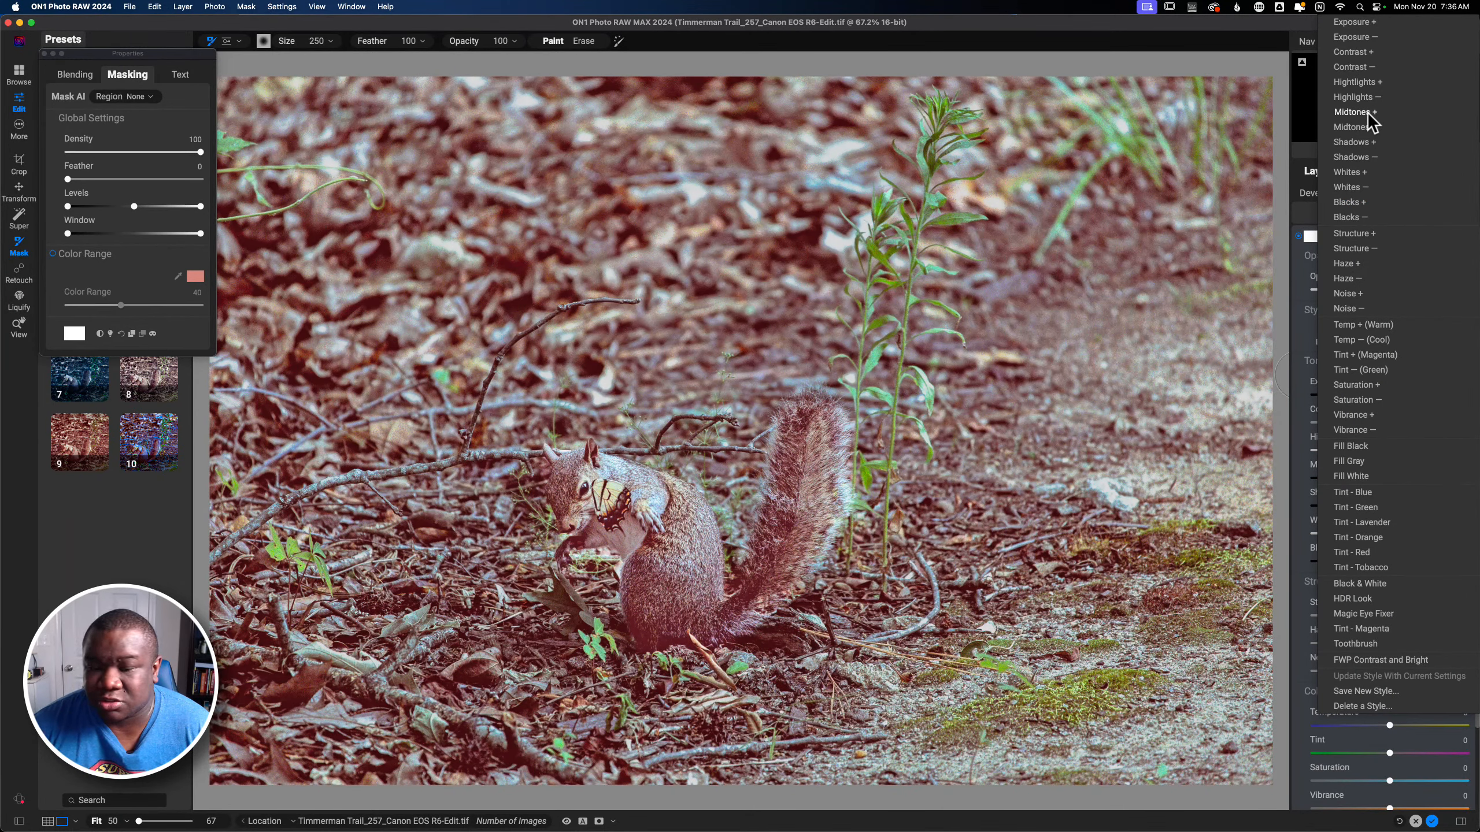
left_click(1366, 111)
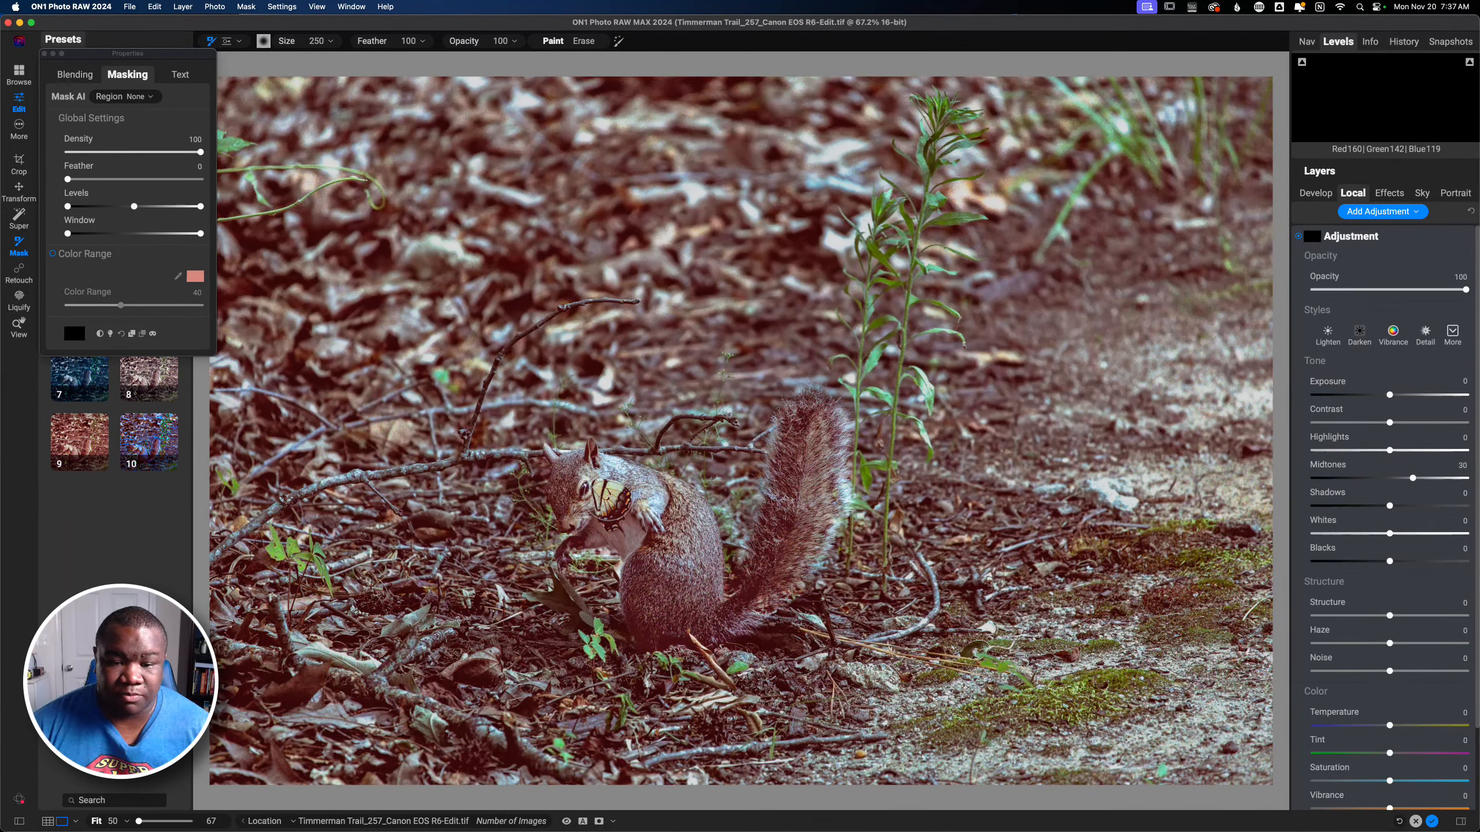
- Paint the midtones adjustment over the squirrel's head, body and tail, varying the masking brush size between 250 and 500
key("bracketright")
key("bracketright")
key("bracketright")
mouse_move(573, 483)
left_mouse_down()
mouse_move(627, 495)
mouse_move(662, 529)
mouse_move(660, 610)
left_mouse_up()
key("bracketleft")
key("bracketleft")
key("bracketleft")
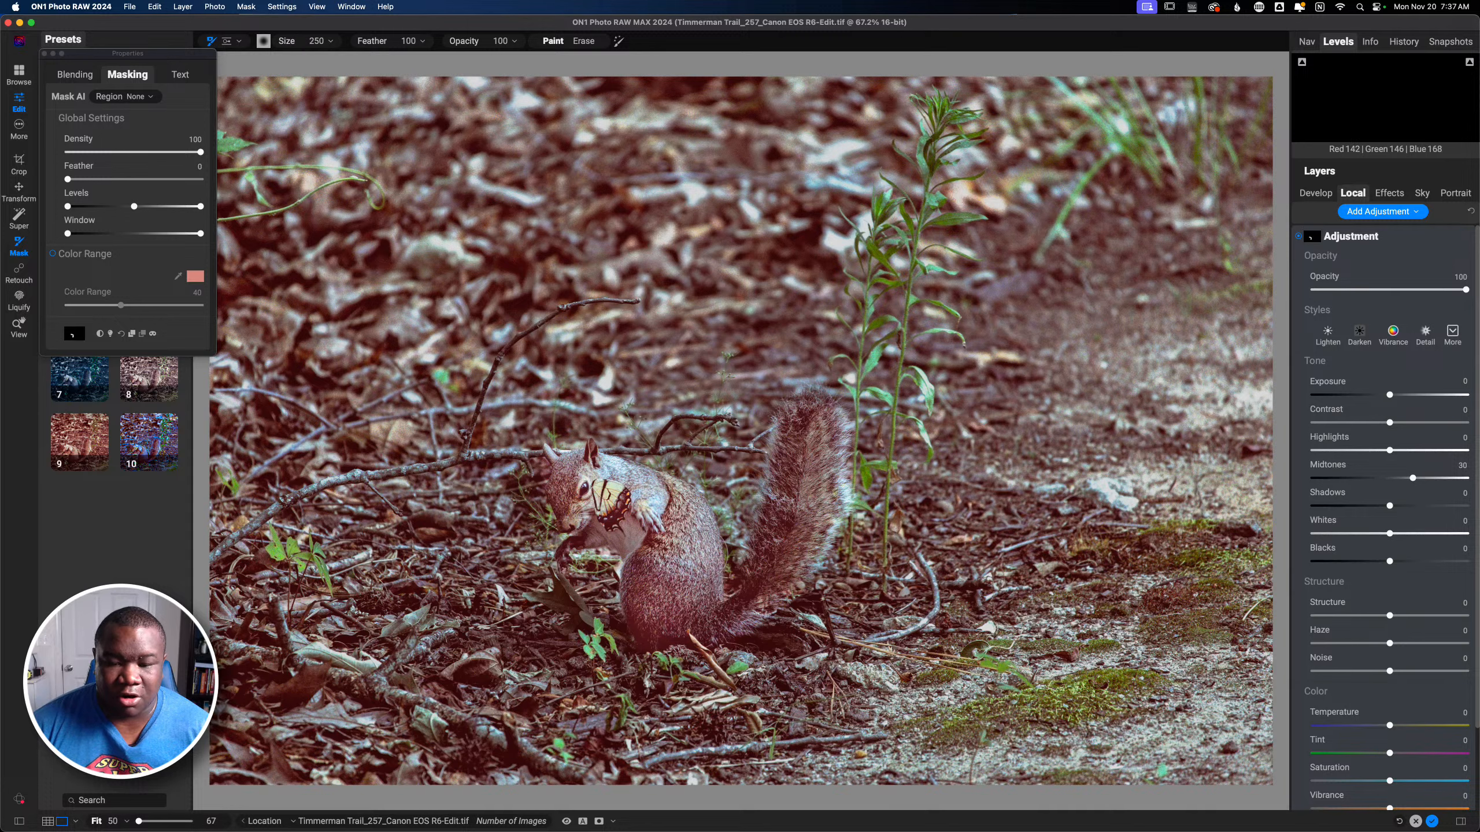
key("bracketright")
key("bracketright")
key("bracketright")
key("bracketright")
key("bracketright")
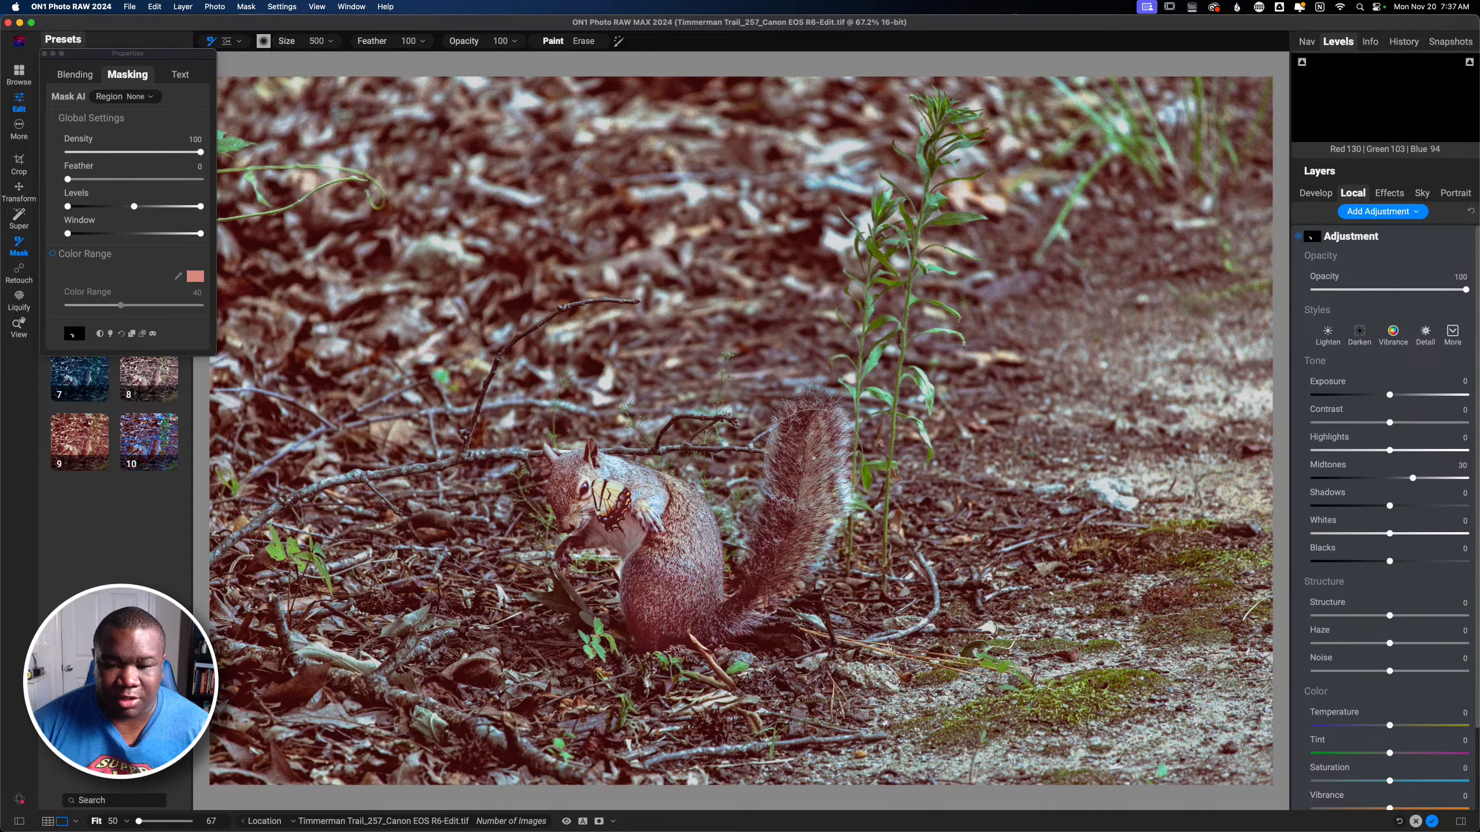
key("bracketleft")
key("bracketleft")
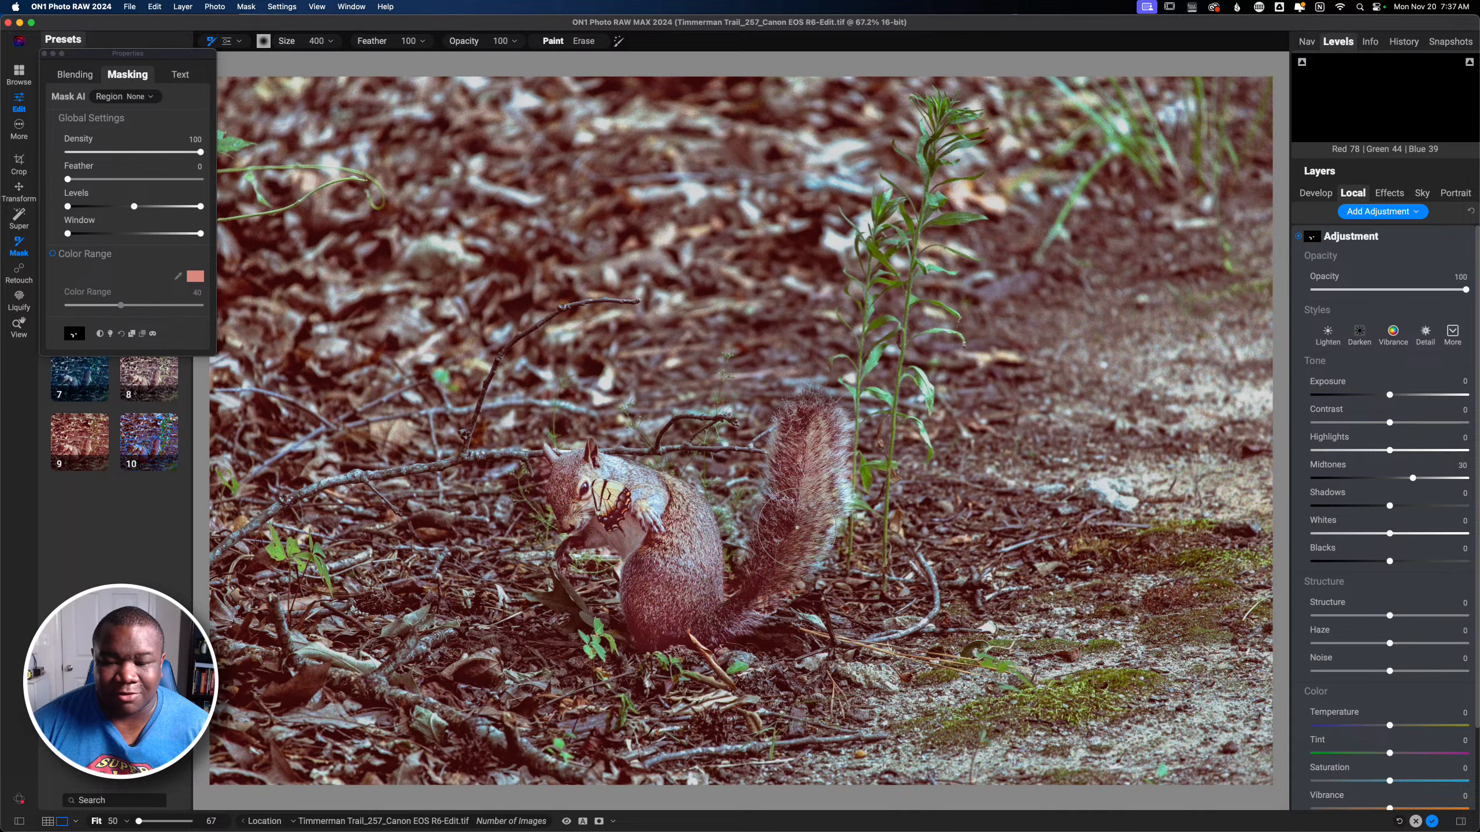
key("bracketleft")
key("bracketleft")
key("bracketleft")
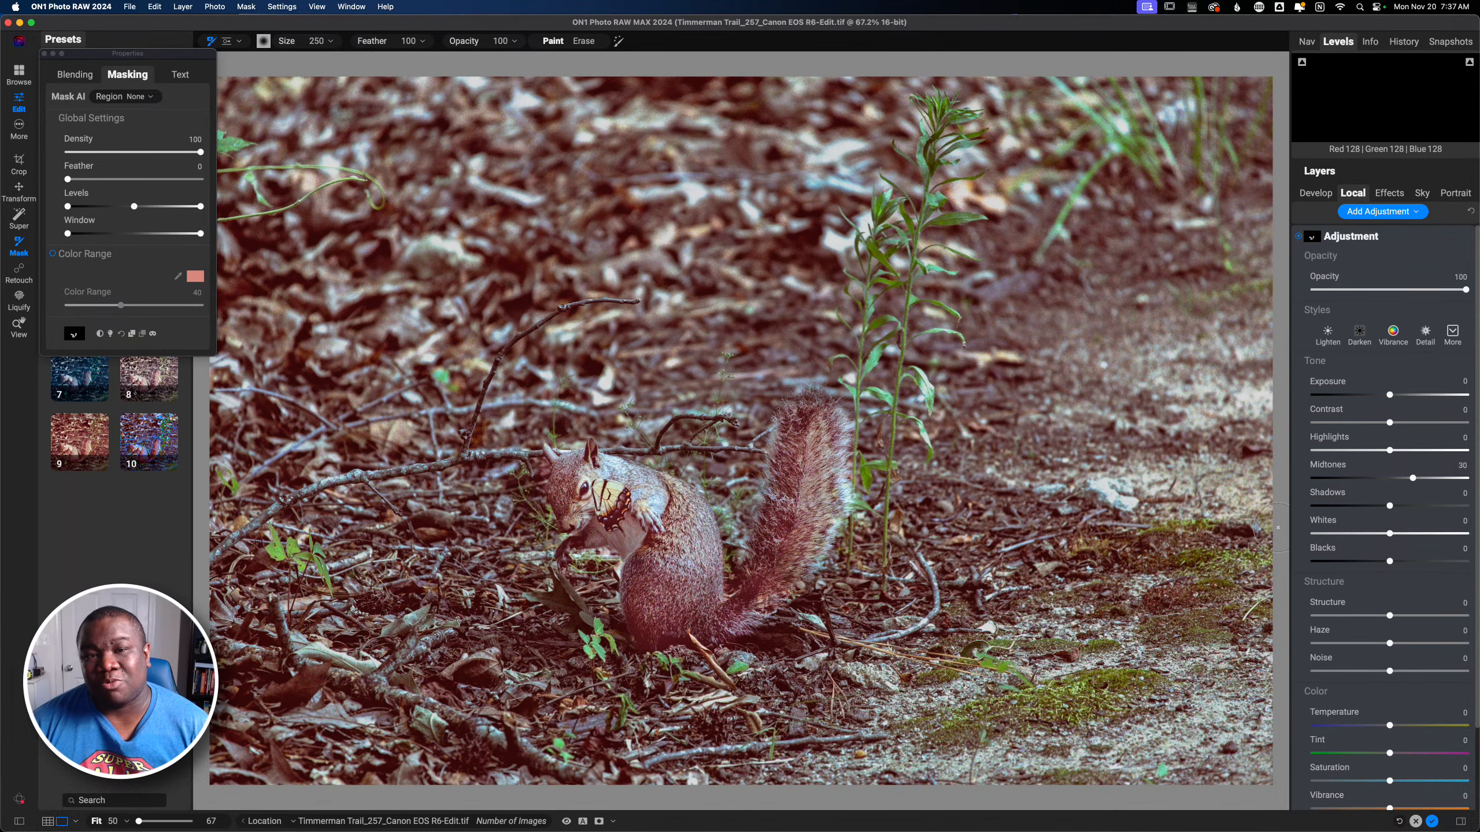
- Check the squirrel adjustment's mask, and set its midtones to 21, blacks to -14, exposure to 0.25 and contrast to 38
key("m")
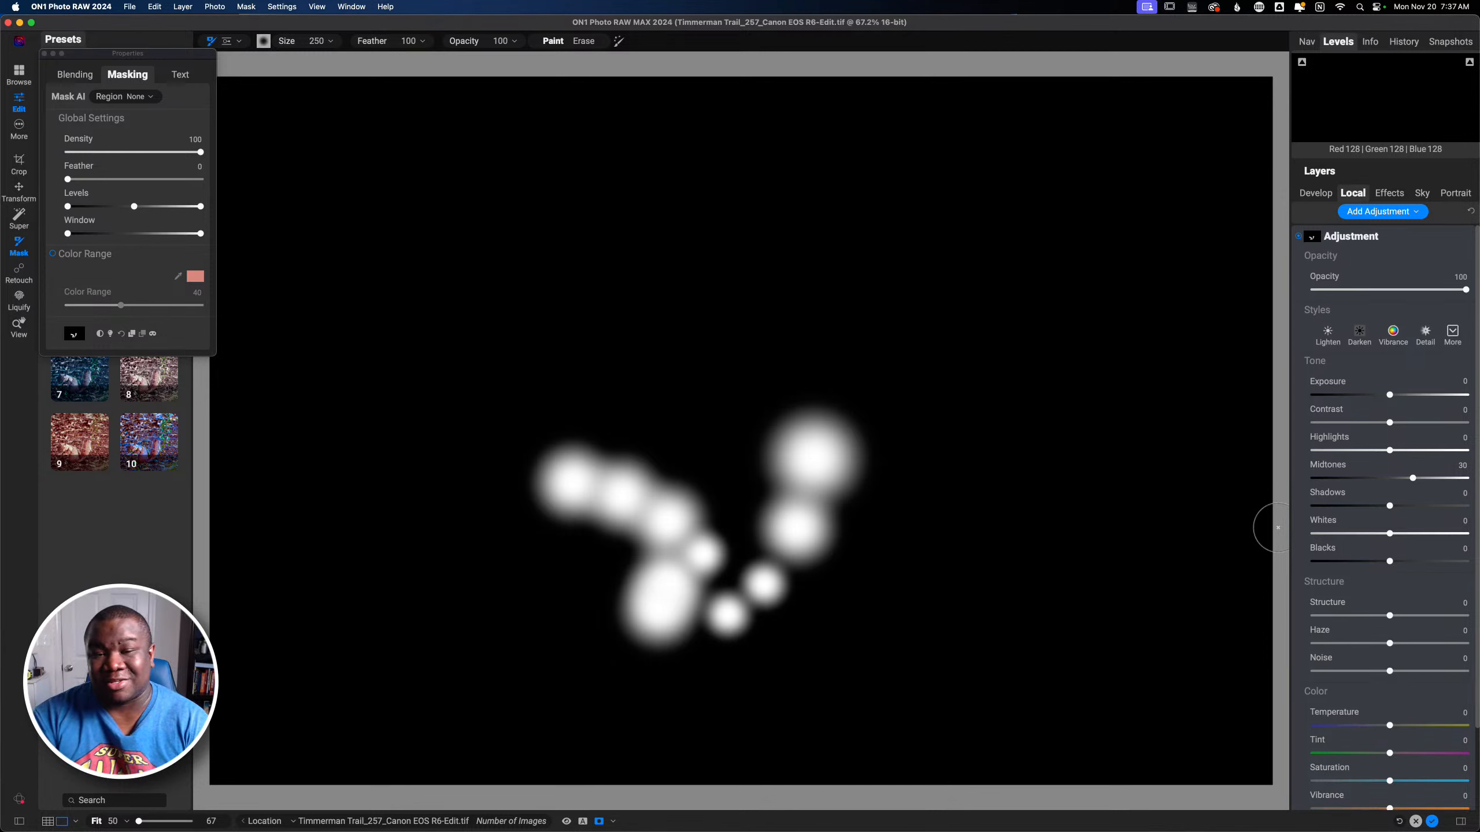
key("m")
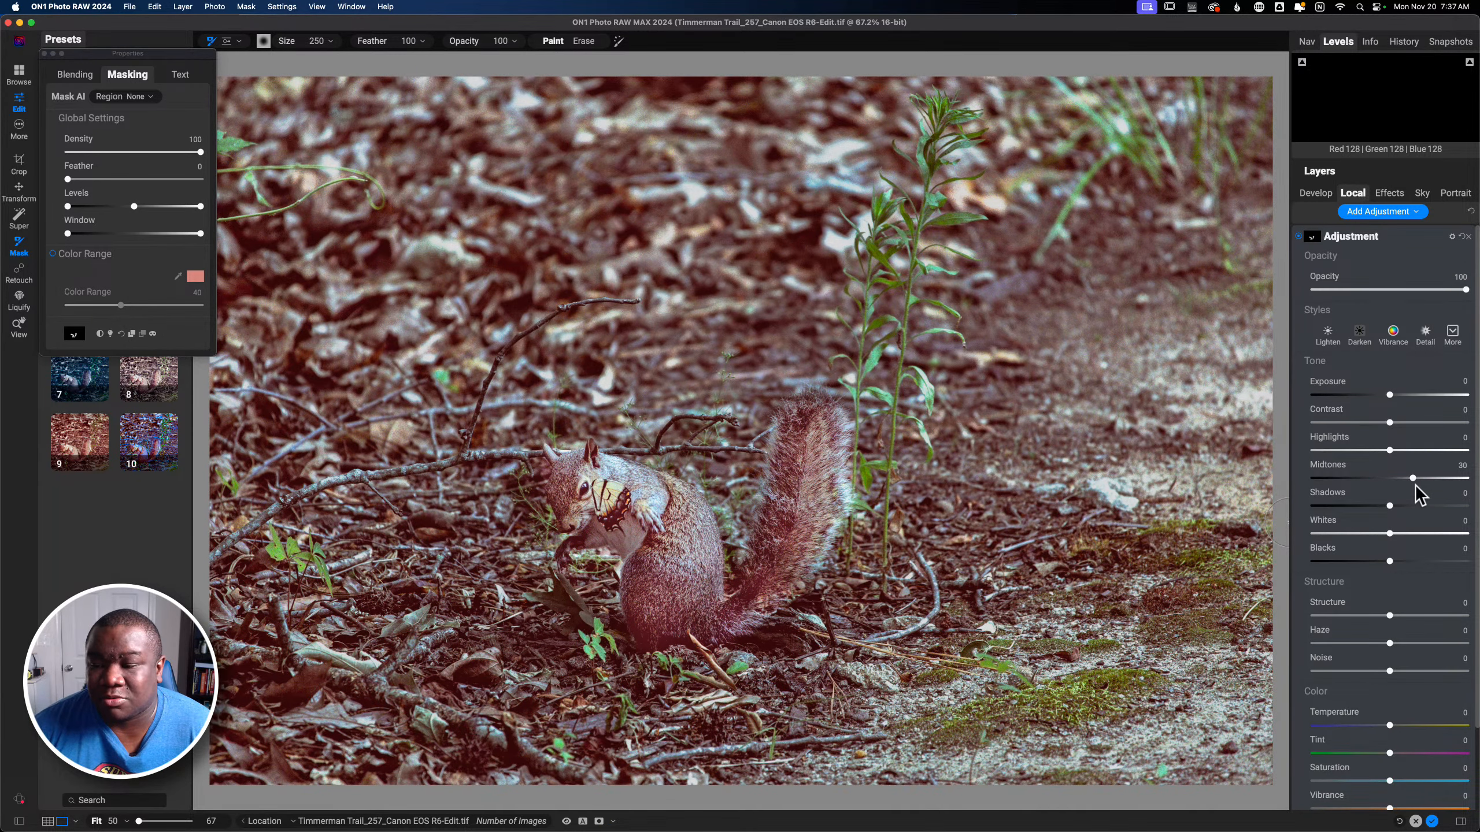
left_click_drag(1414, 481, 1407, 484)
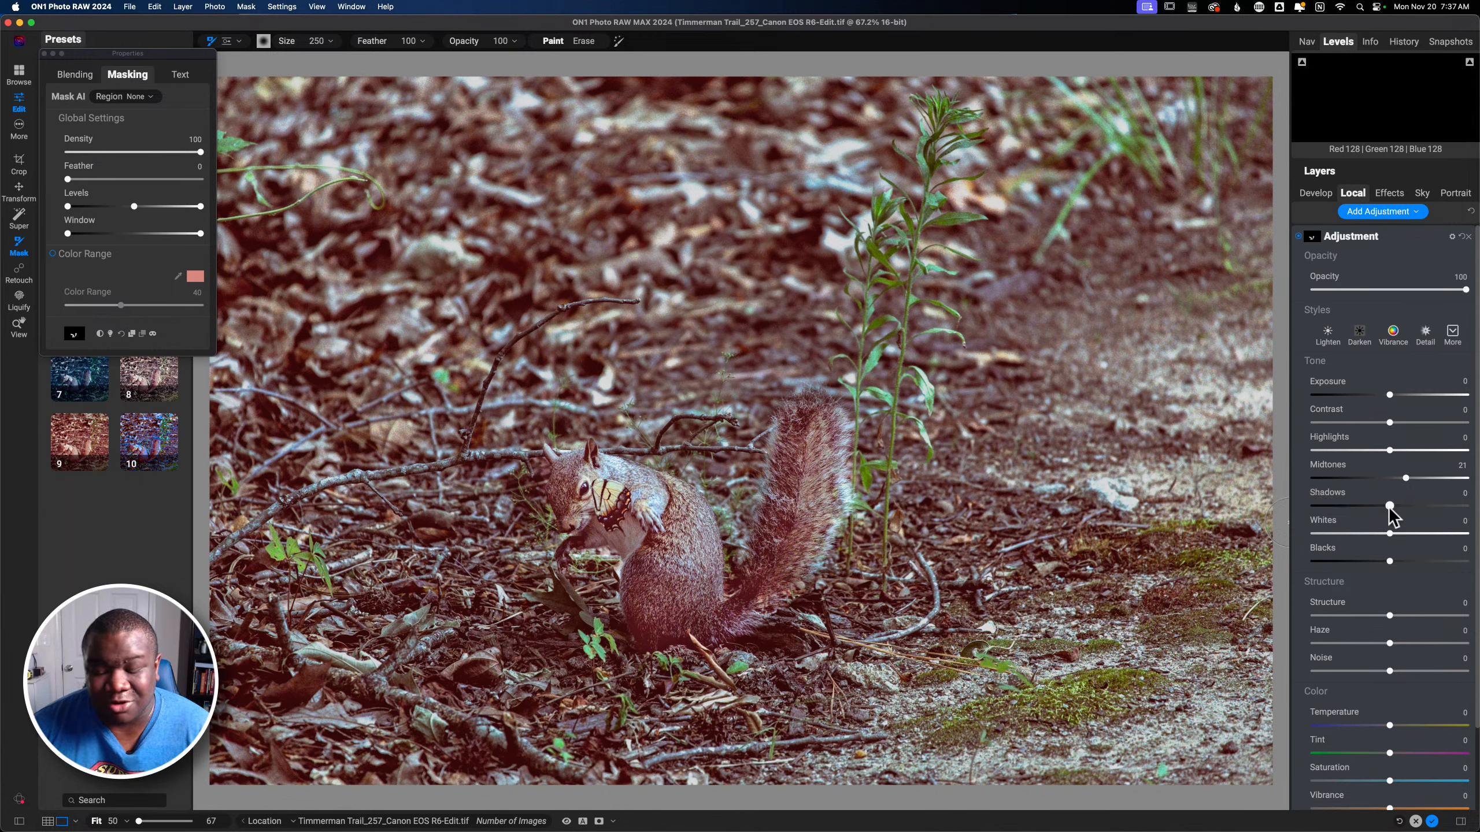
left_click_drag(1389, 562, 1382, 563)
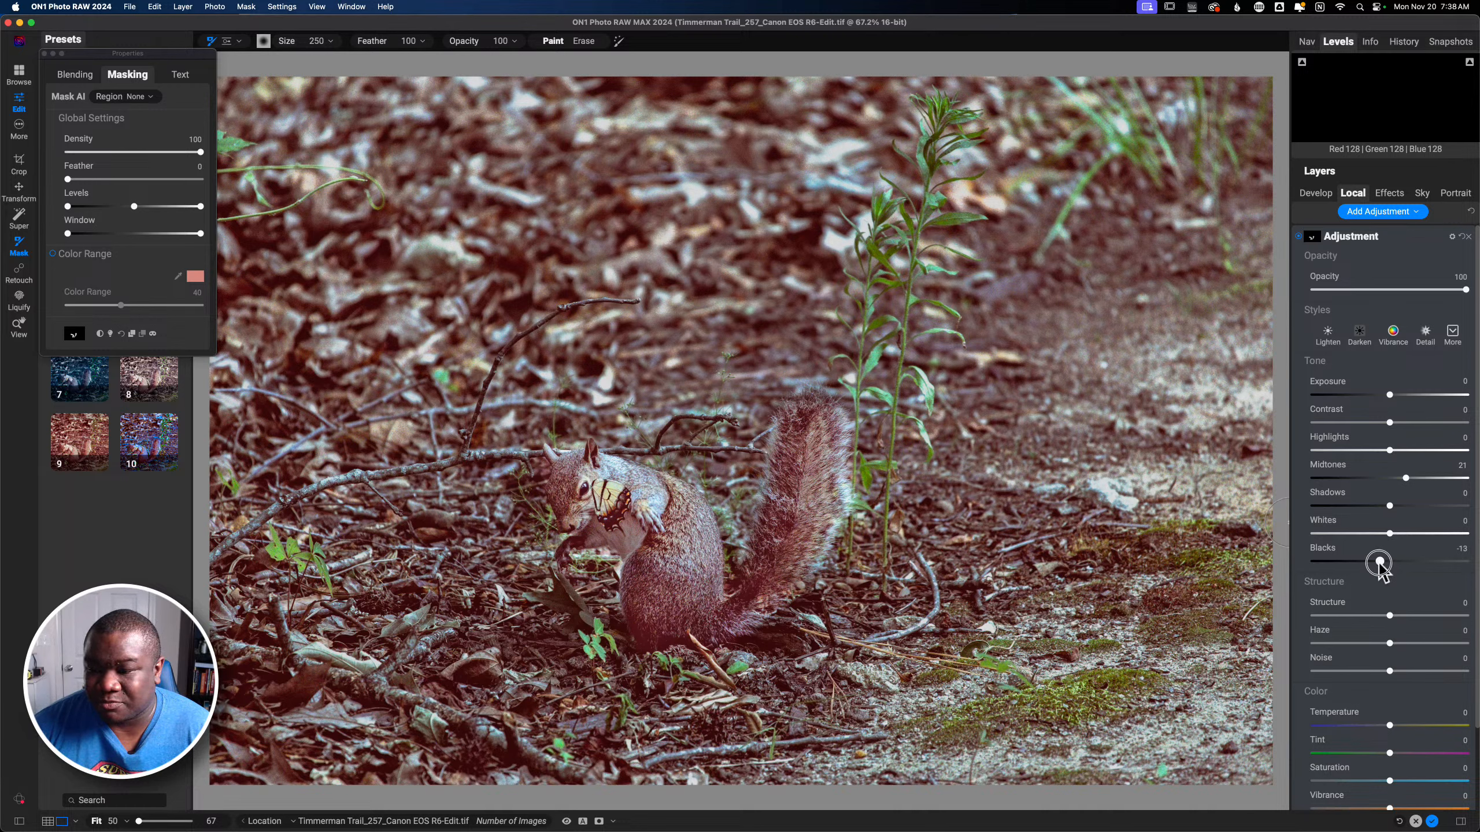
left_click_drag(1390, 395, 1394, 395)
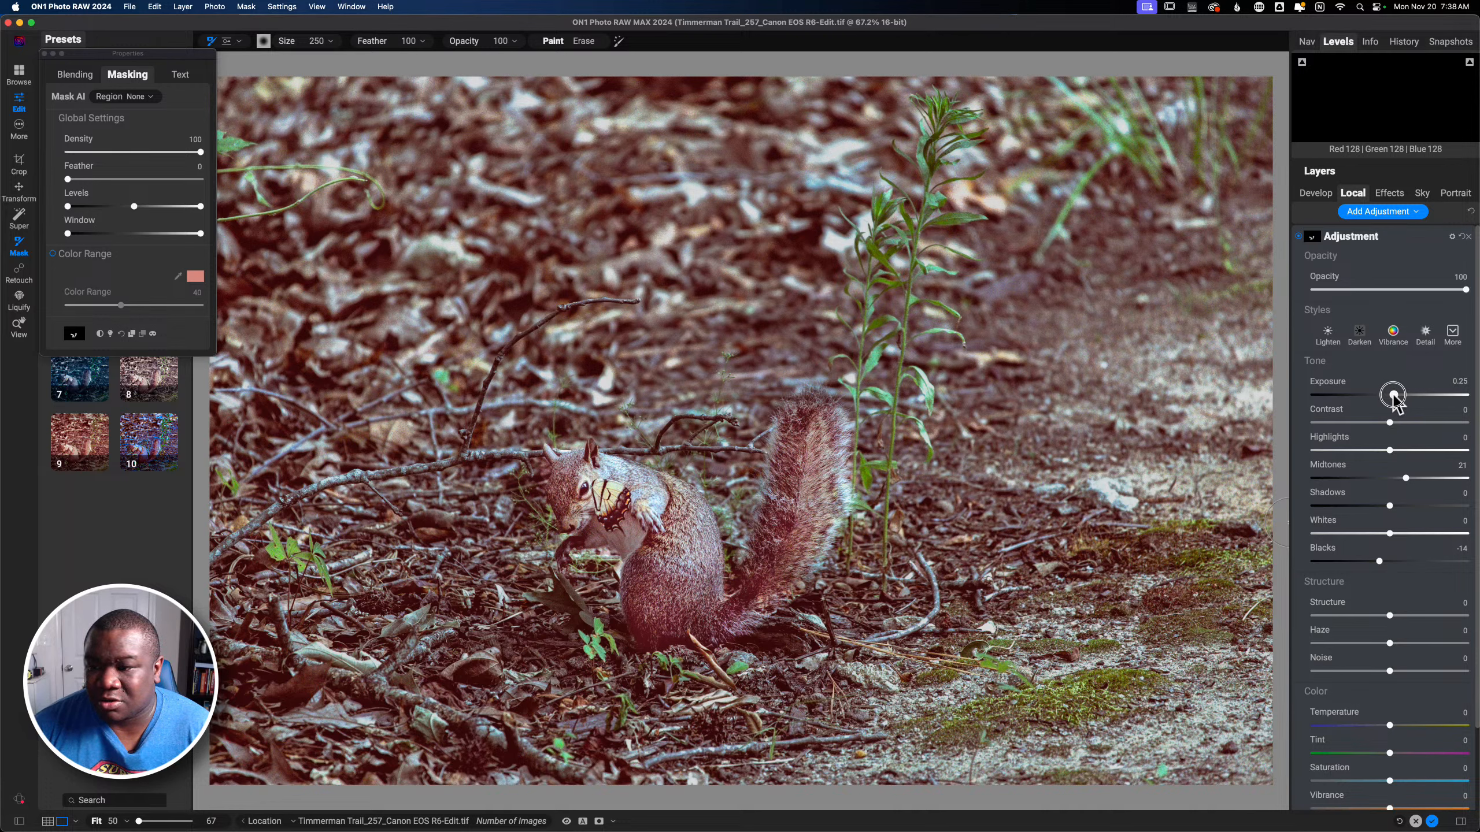
left_click_drag(1390, 422, 1417, 423)
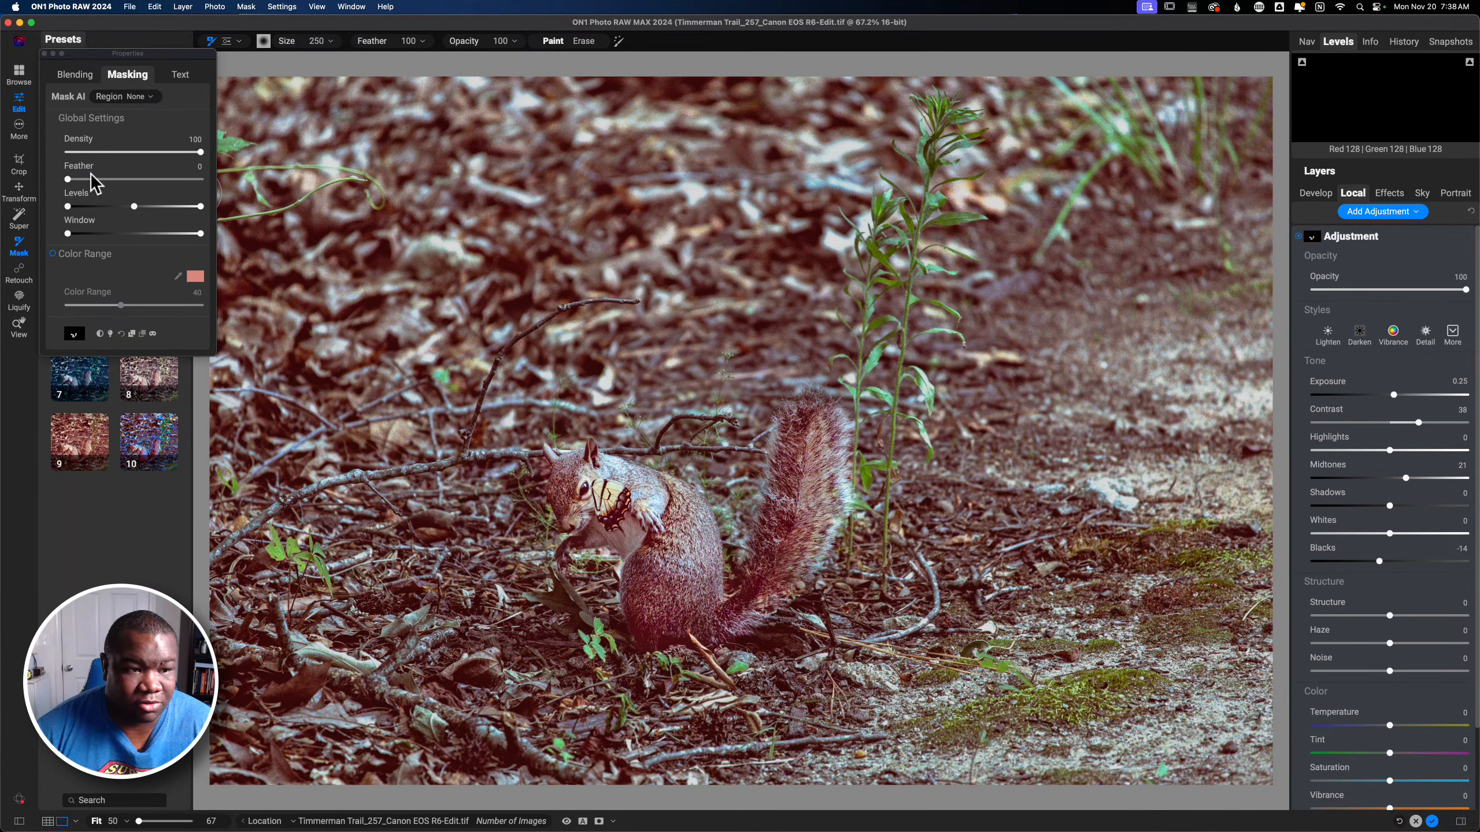
- Feather the squirrel adjustment's mask to 27 and apply the ON1 edits, returning to Lightroom Classic
left_click_drag(67, 180, 105, 183)
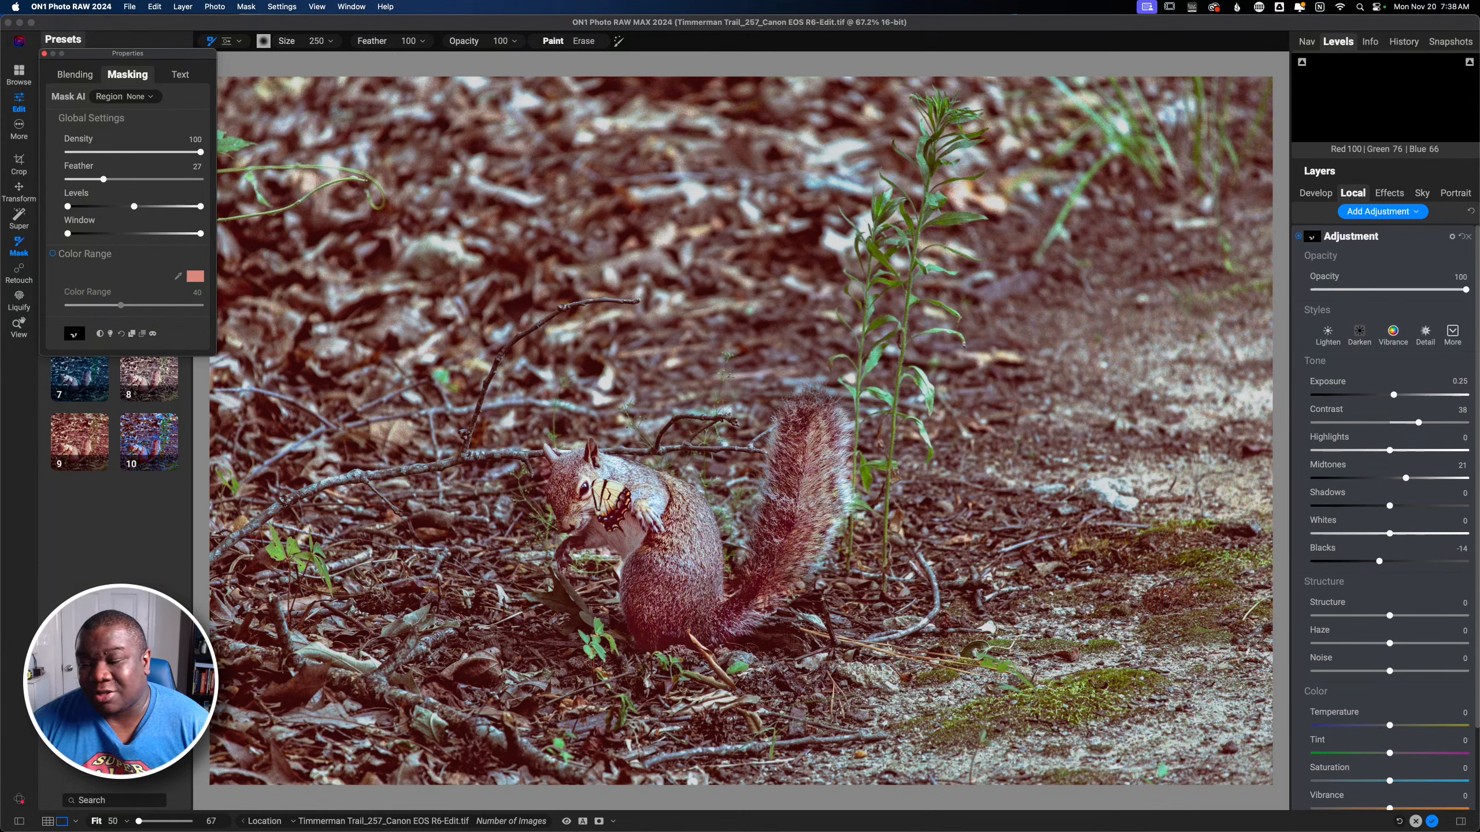
left_click(1432, 822)
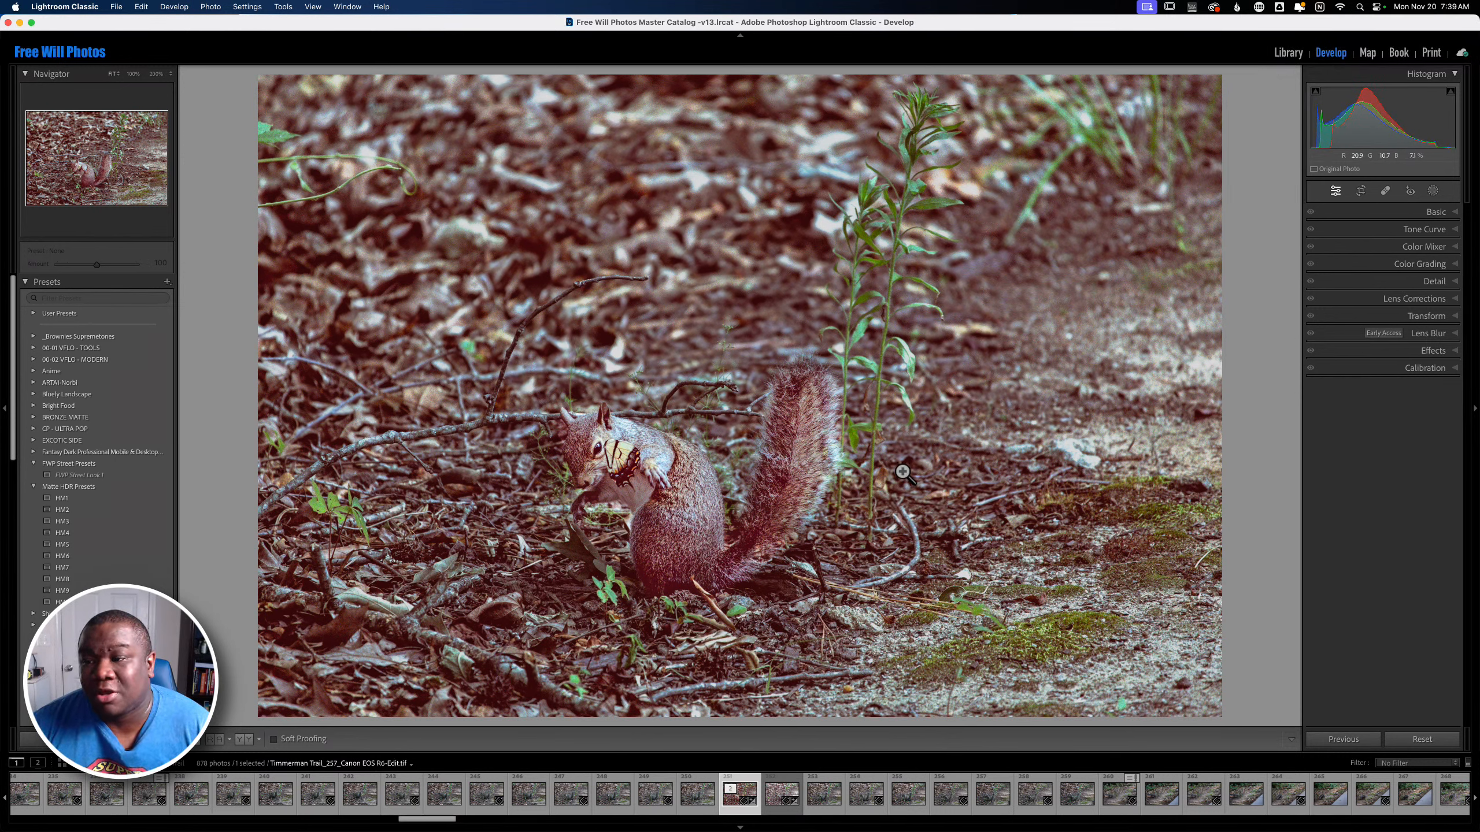
left_click(1438, 213)
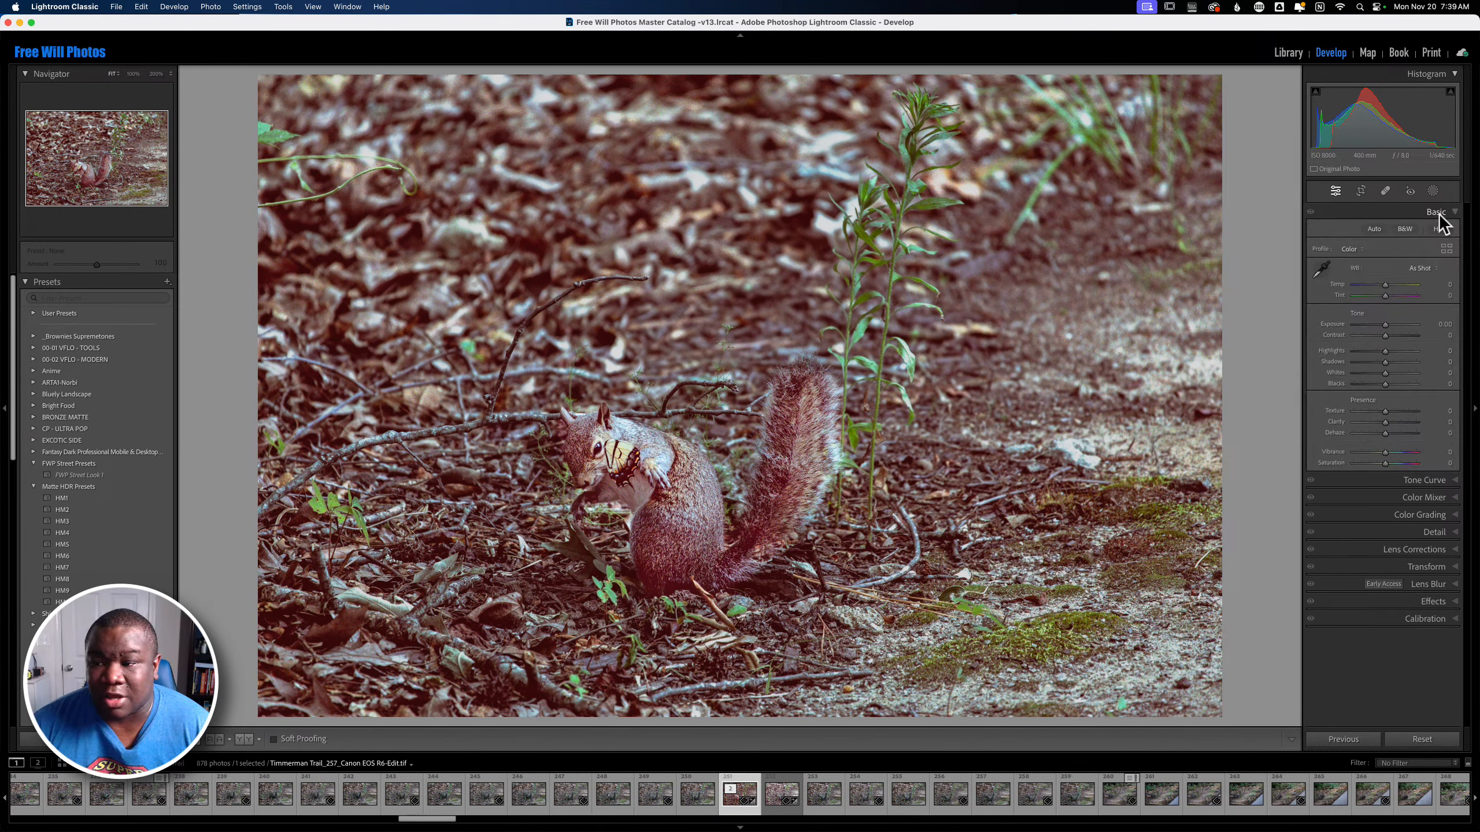
left_click(1439, 214)
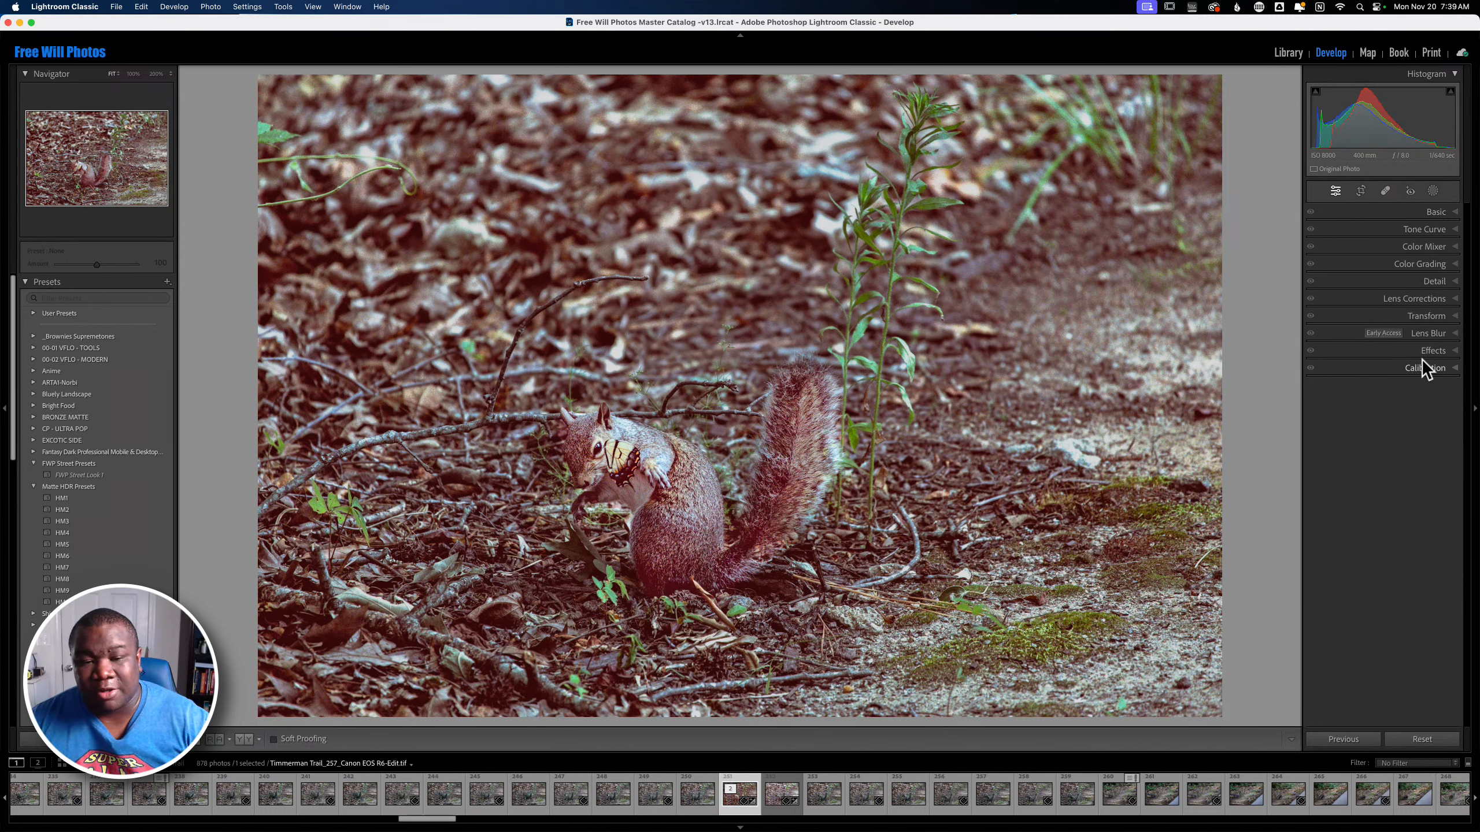
- Open the original TIFF from Lightroom Classic in Adobe Photoshop 2024 with Edit Original, continuing while ignoring the damaged Photoshop data
right_click(694, 531)
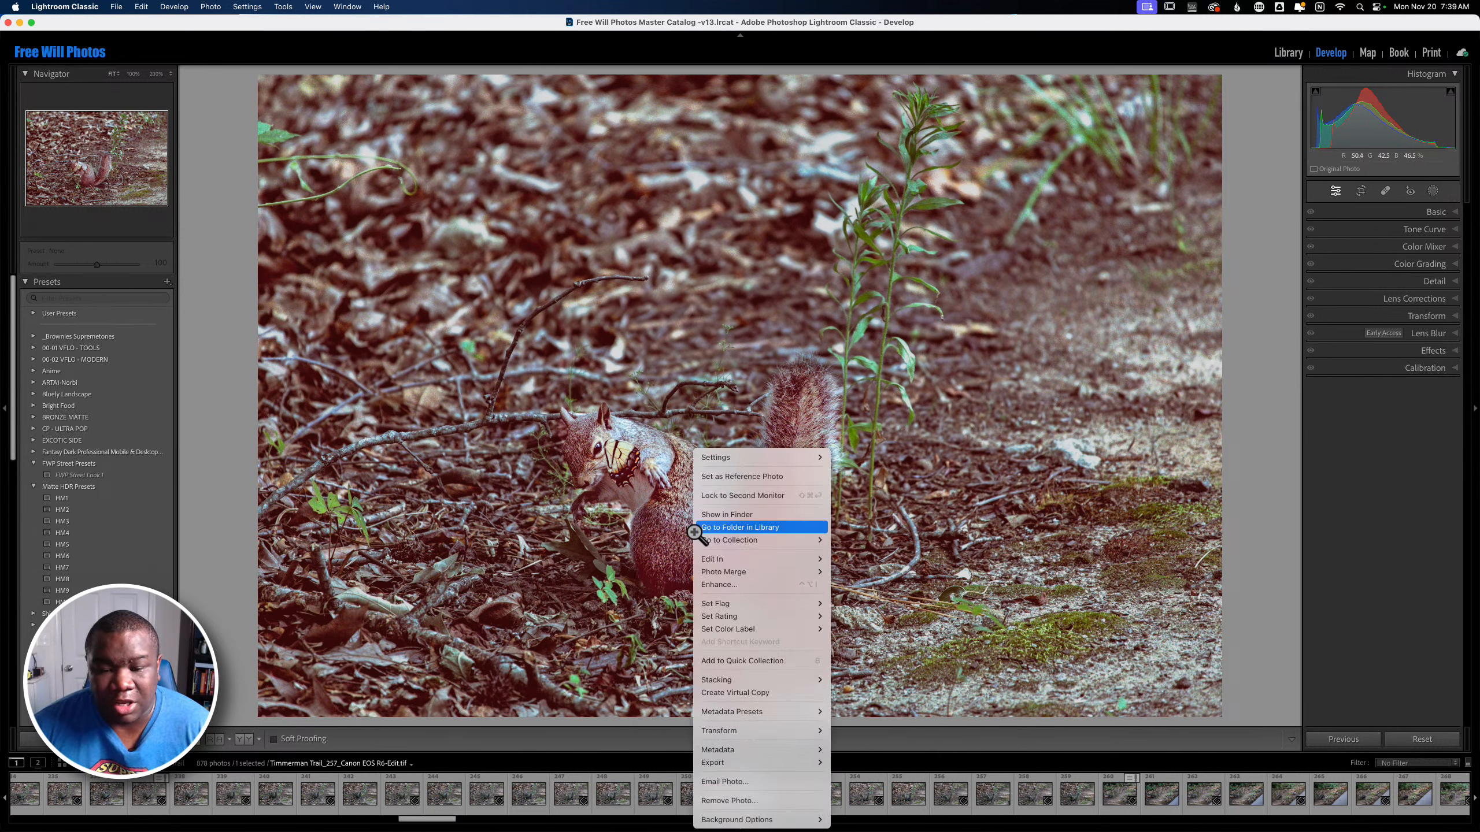
mouse_move(786, 561)
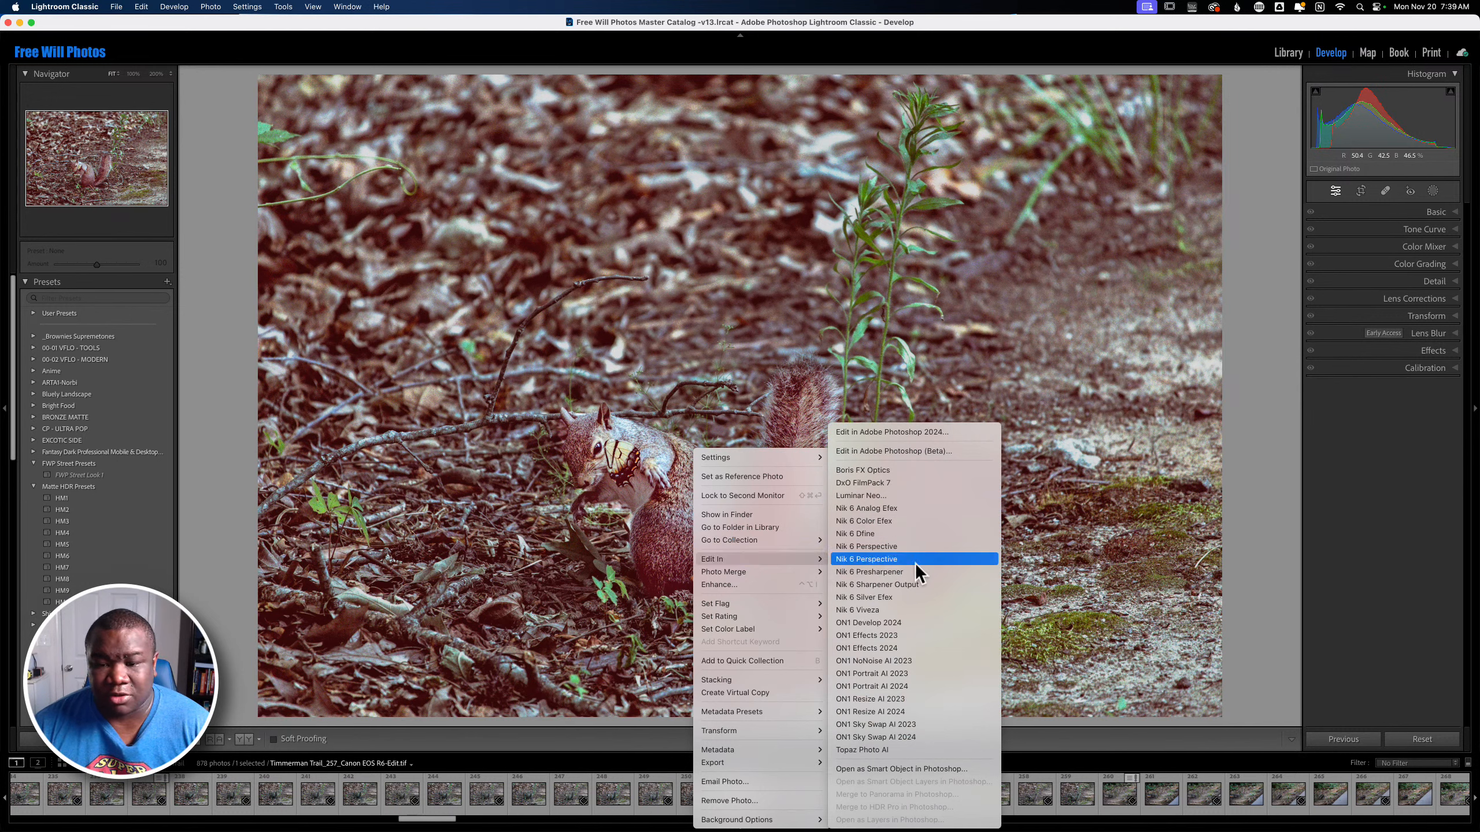
left_click(923, 433)
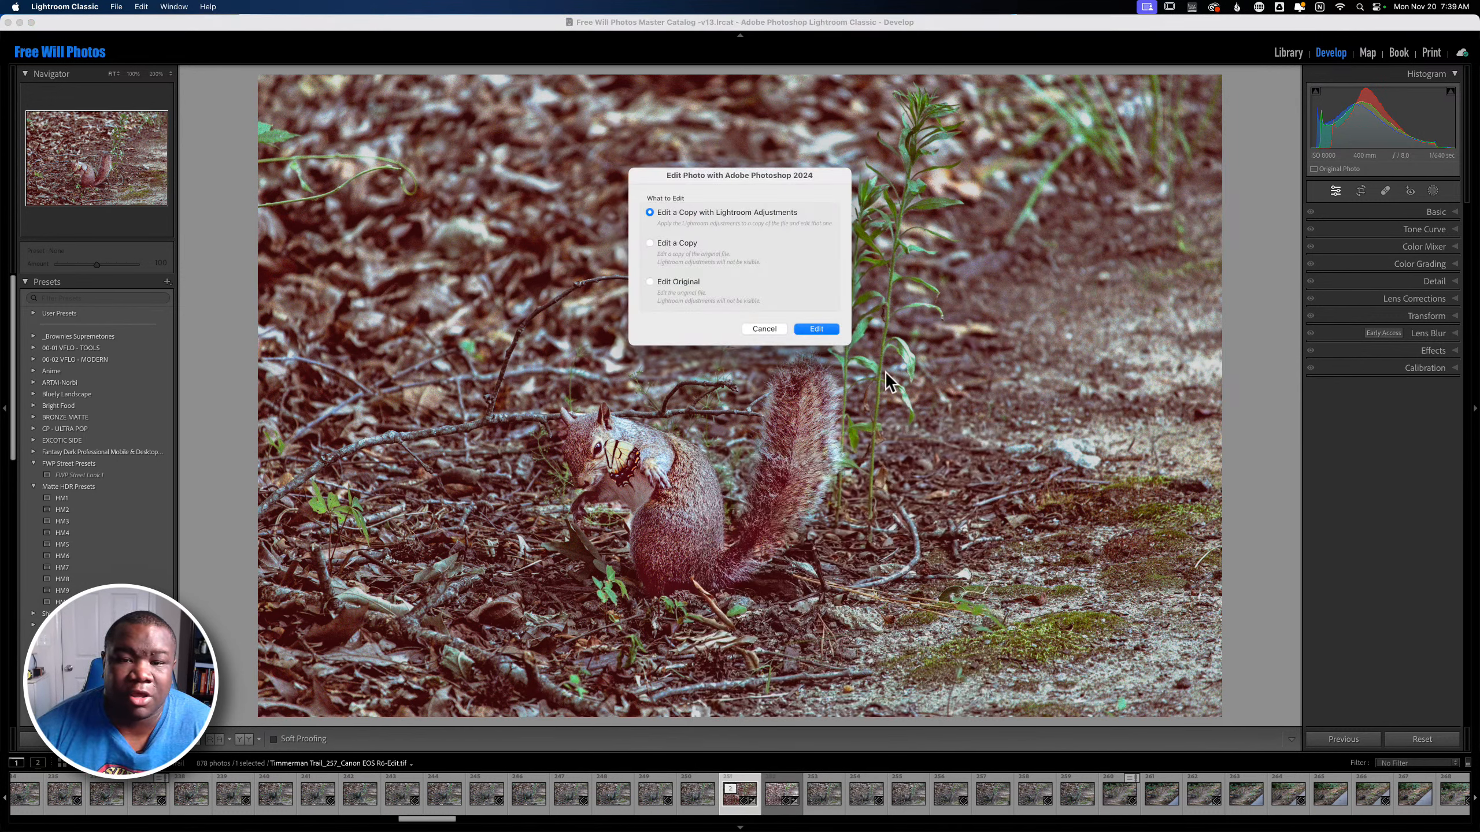
left_click(677, 280)
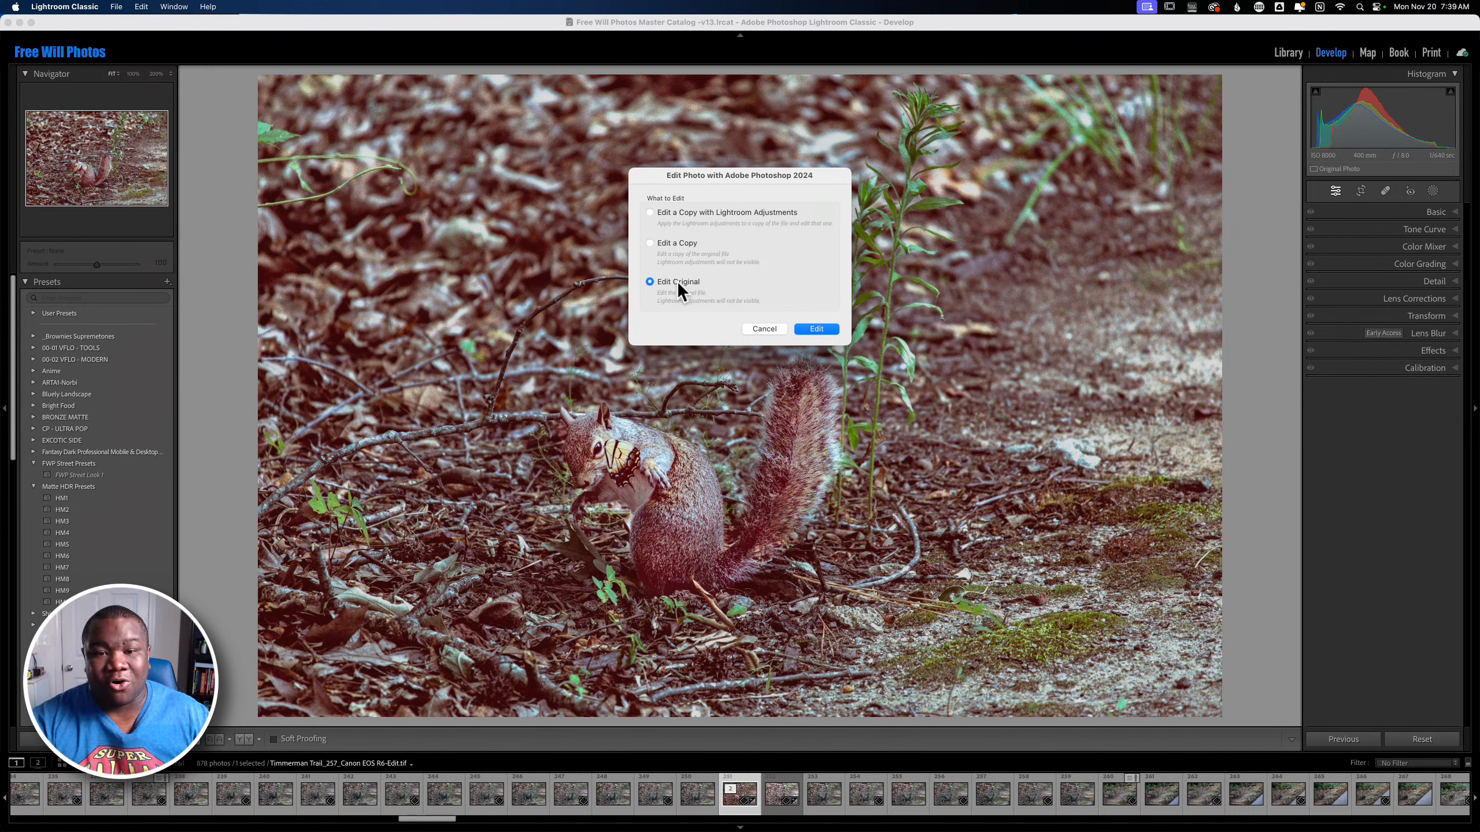
left_click(821, 329)
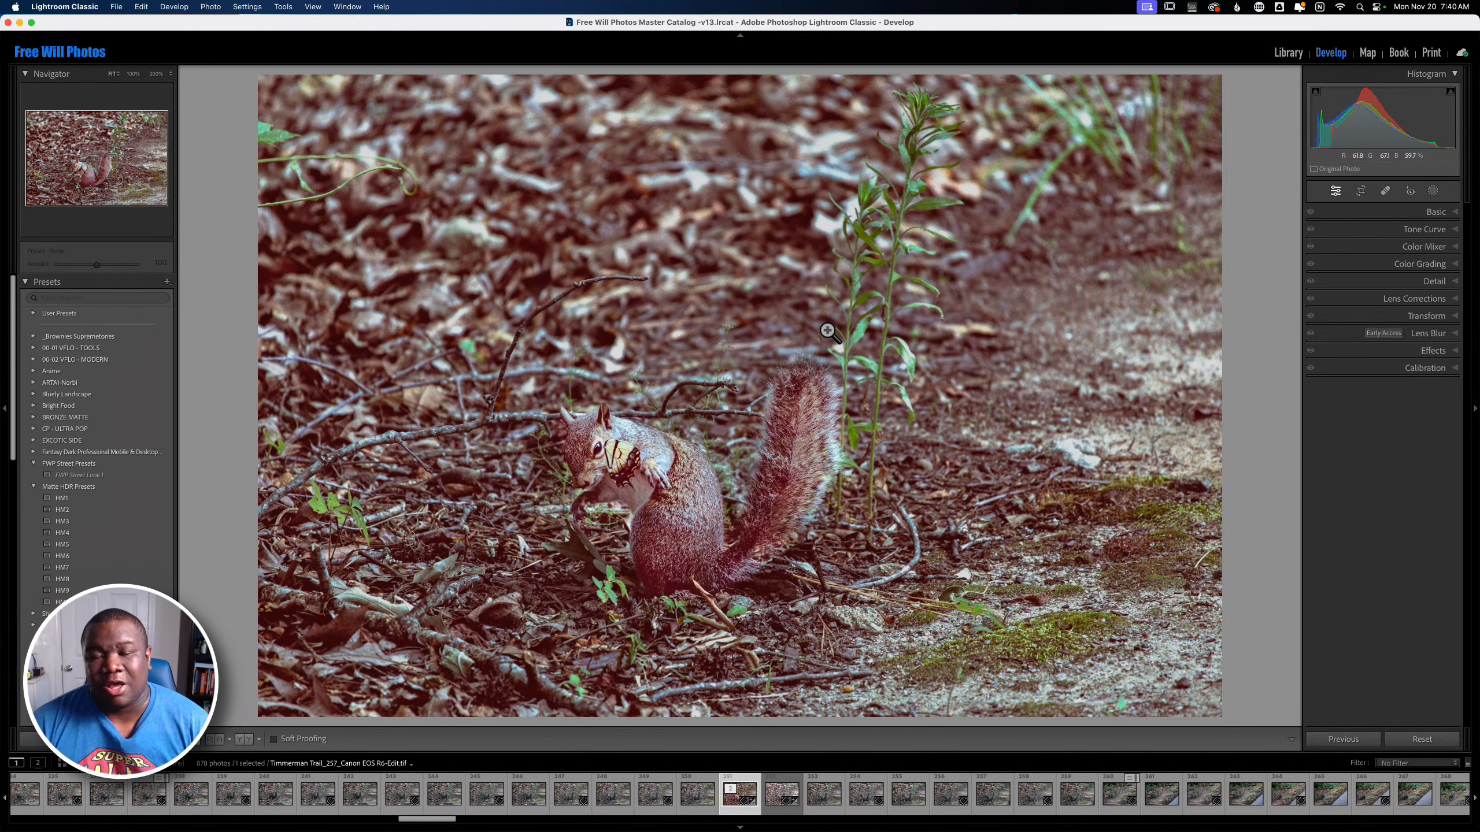
key("super+e")
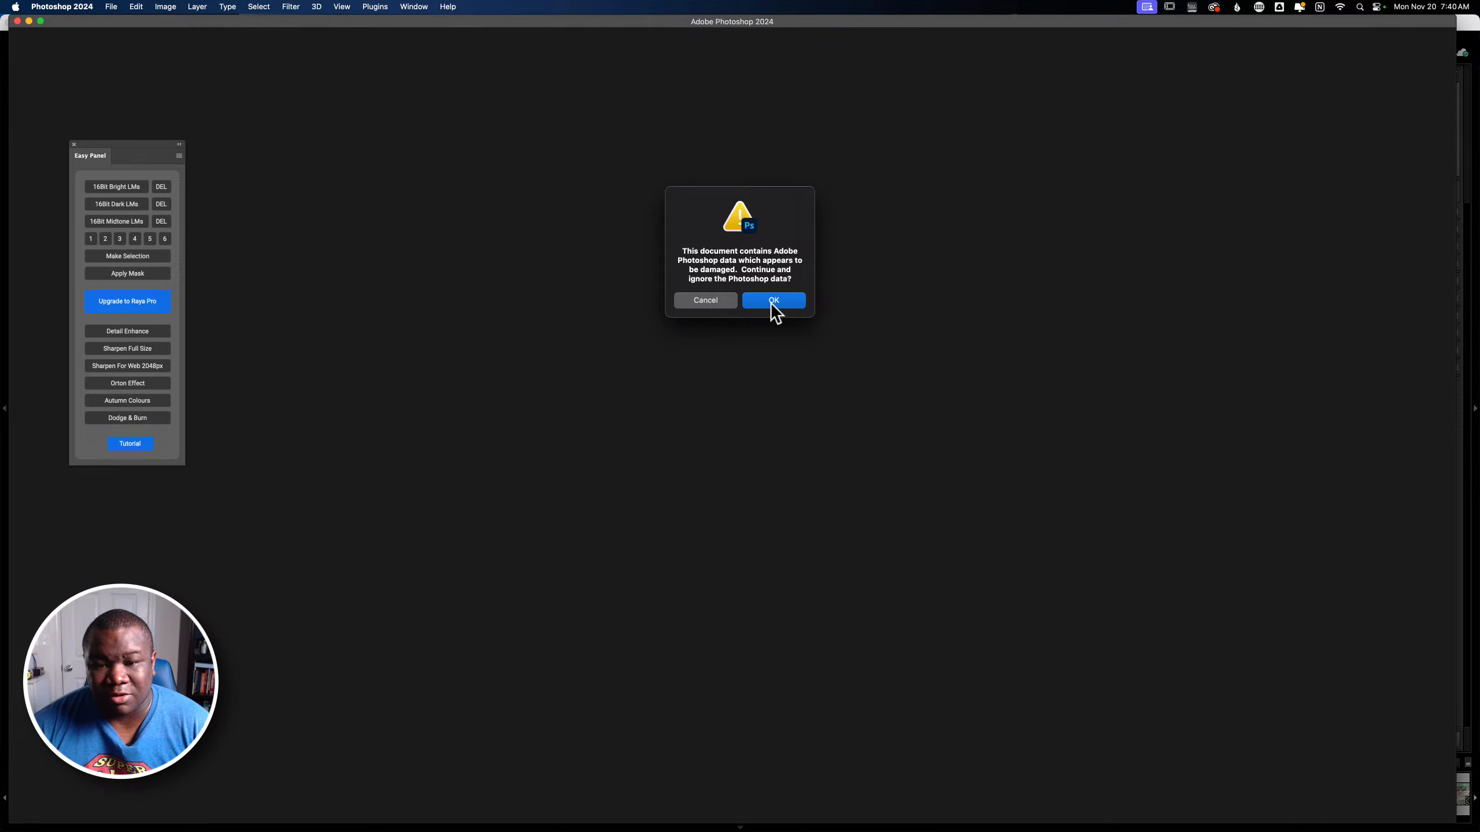
key("Return")
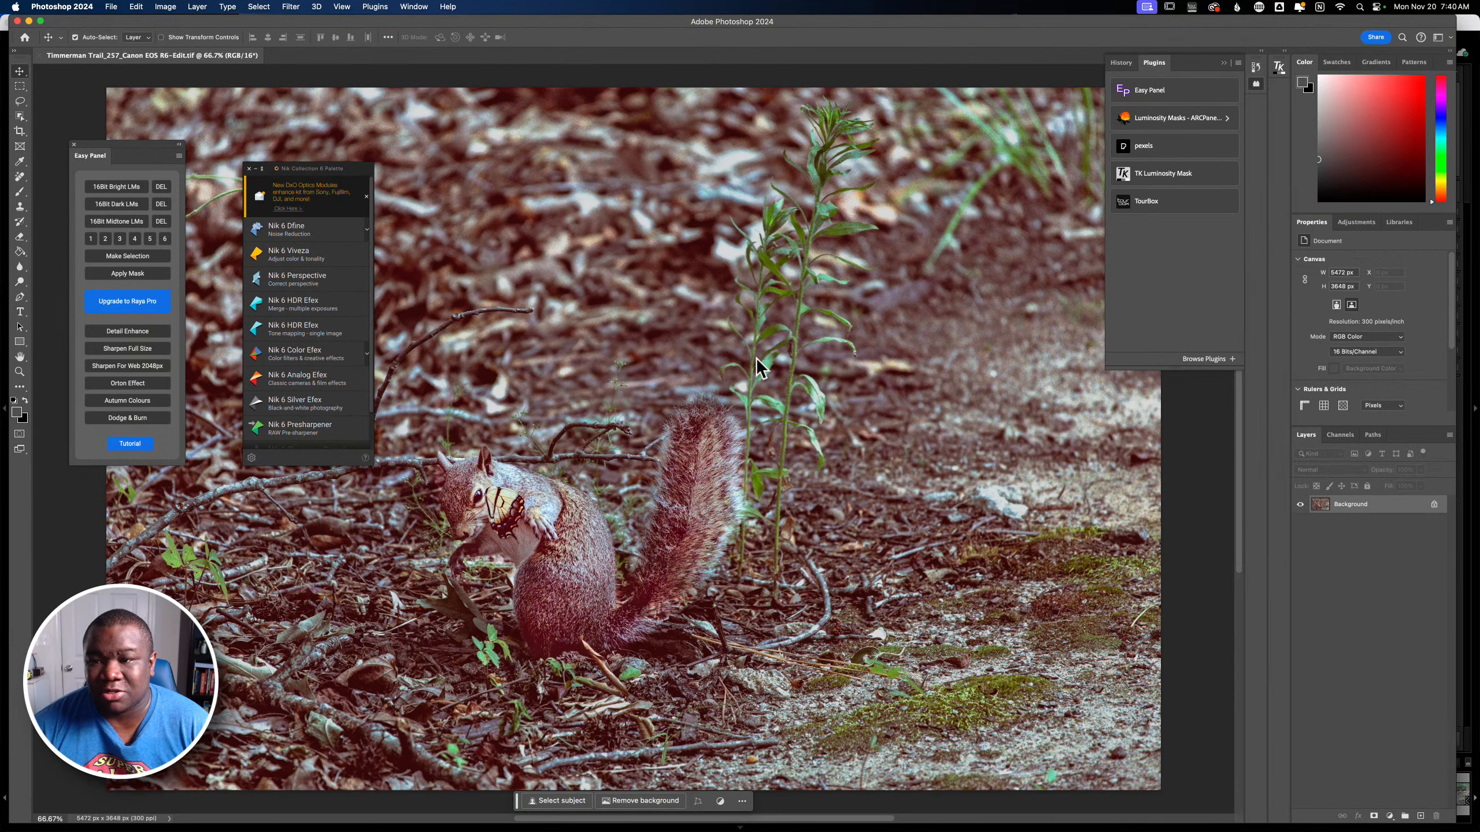
- Clear the view of the photo by moving the Nik Collection palette aside, collapsing Plugins, and collapsing and relocating Easy Panel
left_click(356, 165)
left_click_drag(356, 165, 141, 489)
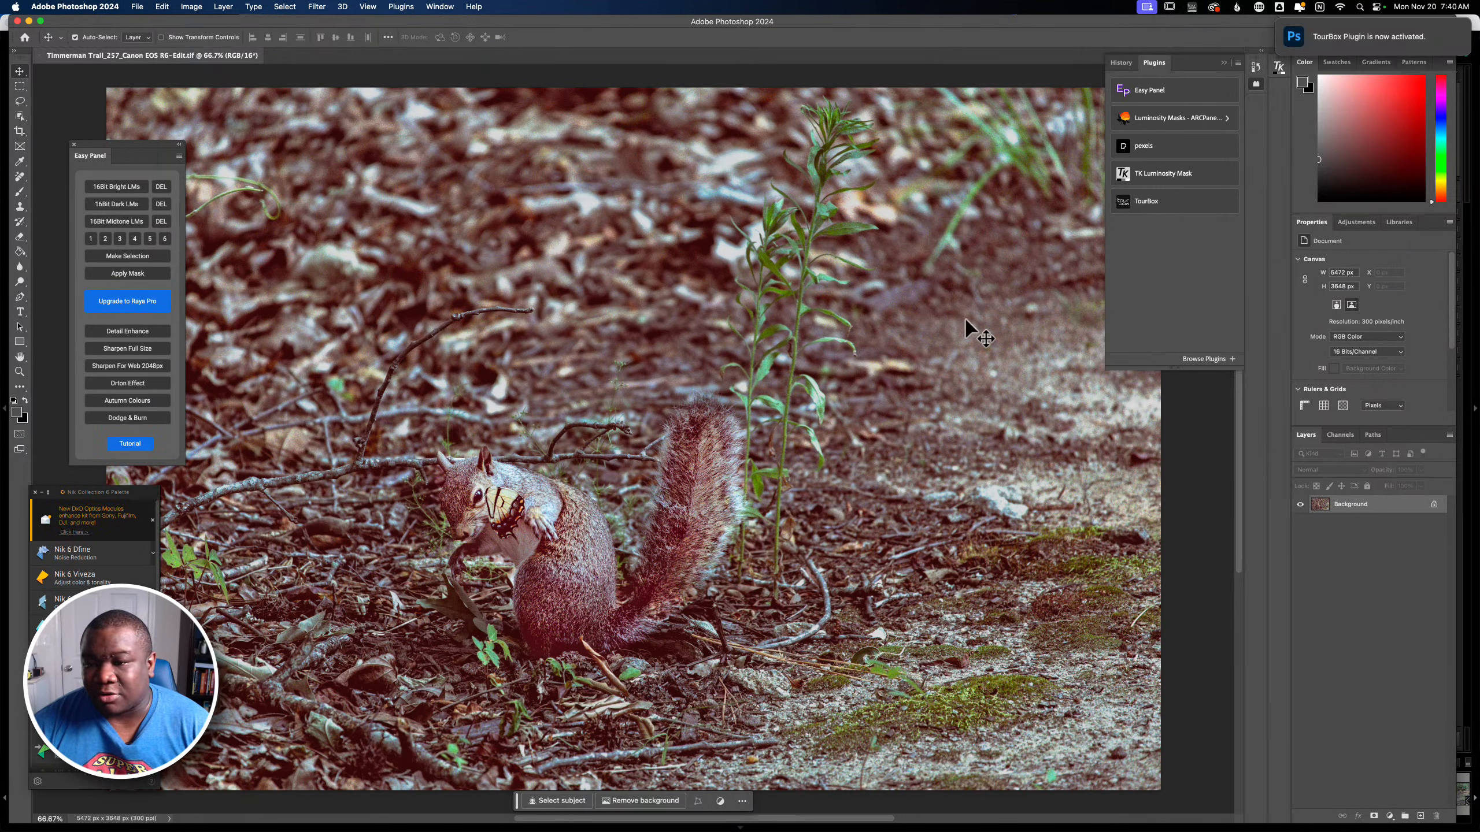
left_click(1224, 63)
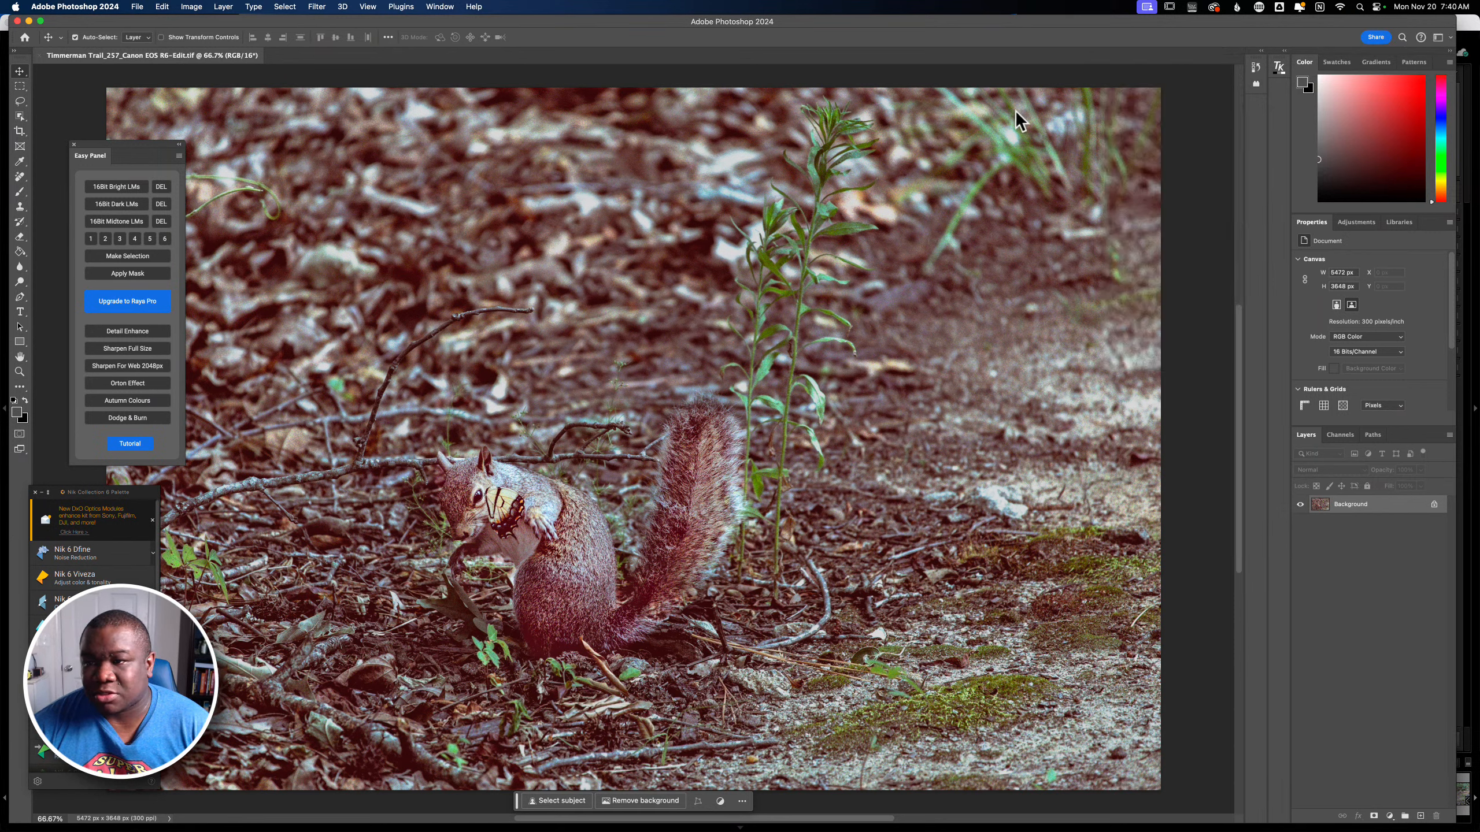
left_click(179, 144)
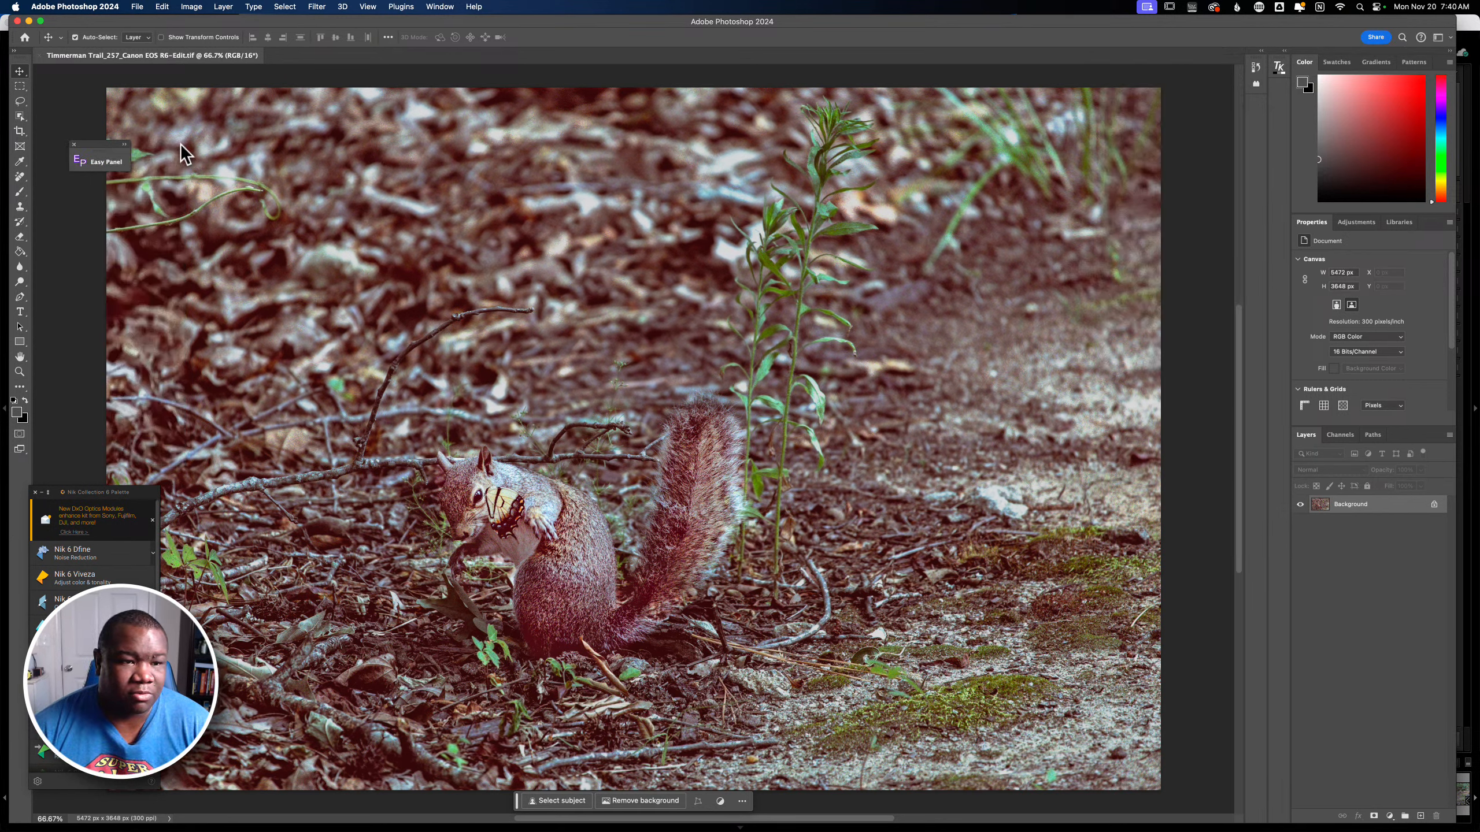
left_click_drag(116, 144, 1216, 93)
mouse_move(103, 492)
left_mouse_down()
mouse_move(120, 349)
mouse_move(109, 75)
mouse_move(117, 515)
mouse_move(116, 503)
left_mouse_up()
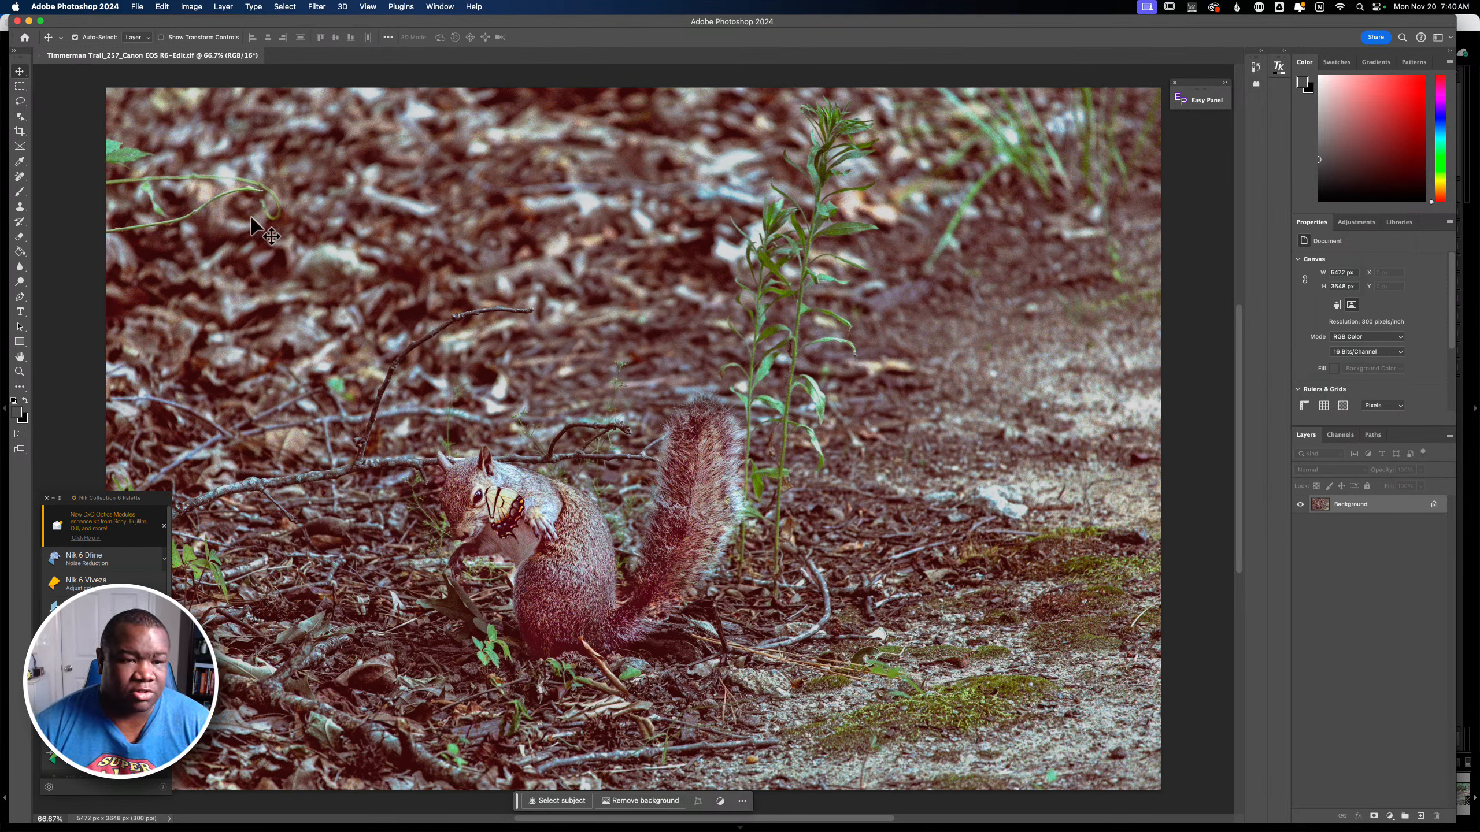
- Duplicate the Background layer and rename the copy Clean Up
right_click(1379, 507)
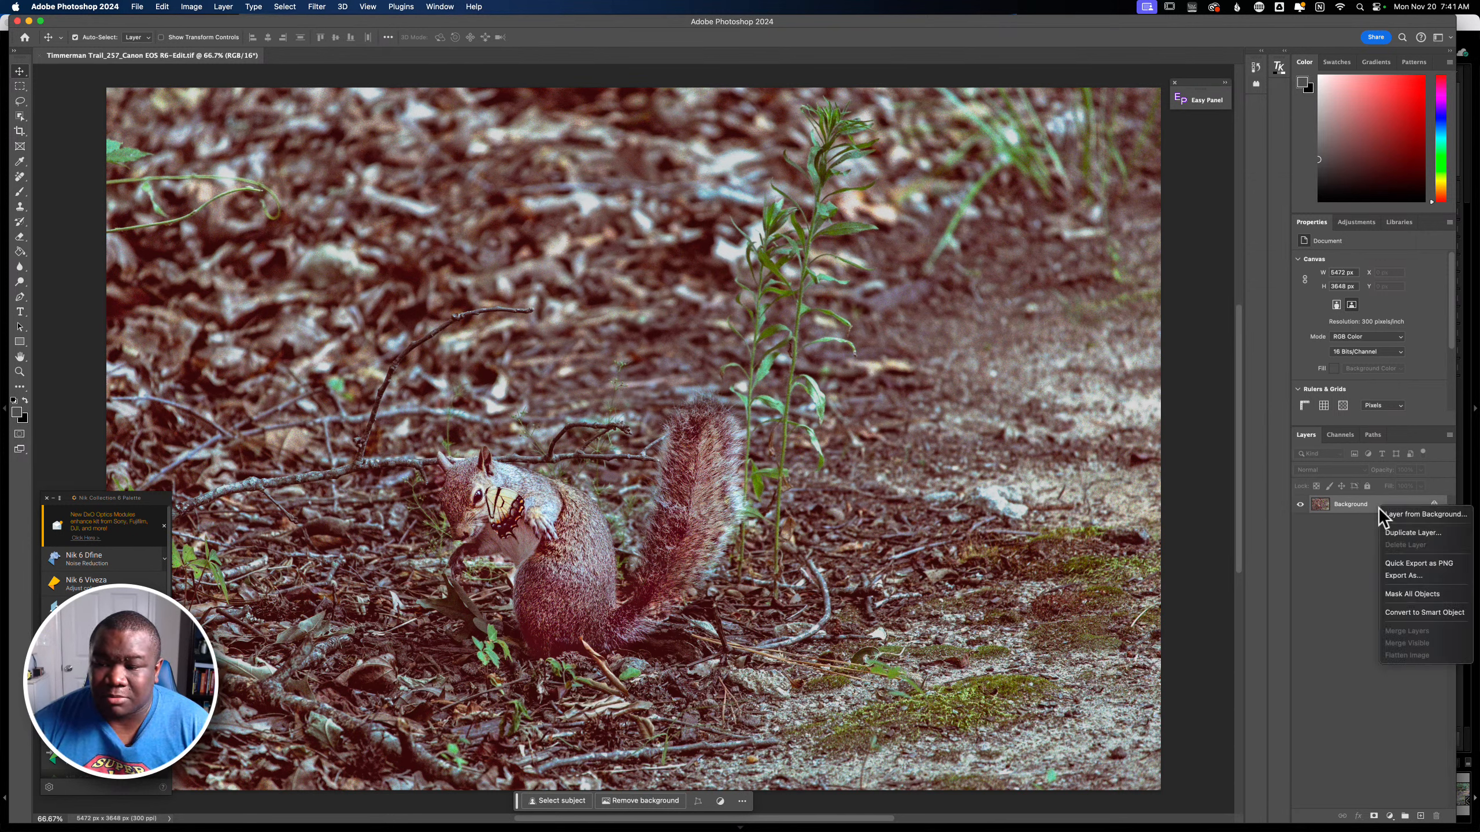
left_click(1424, 536)
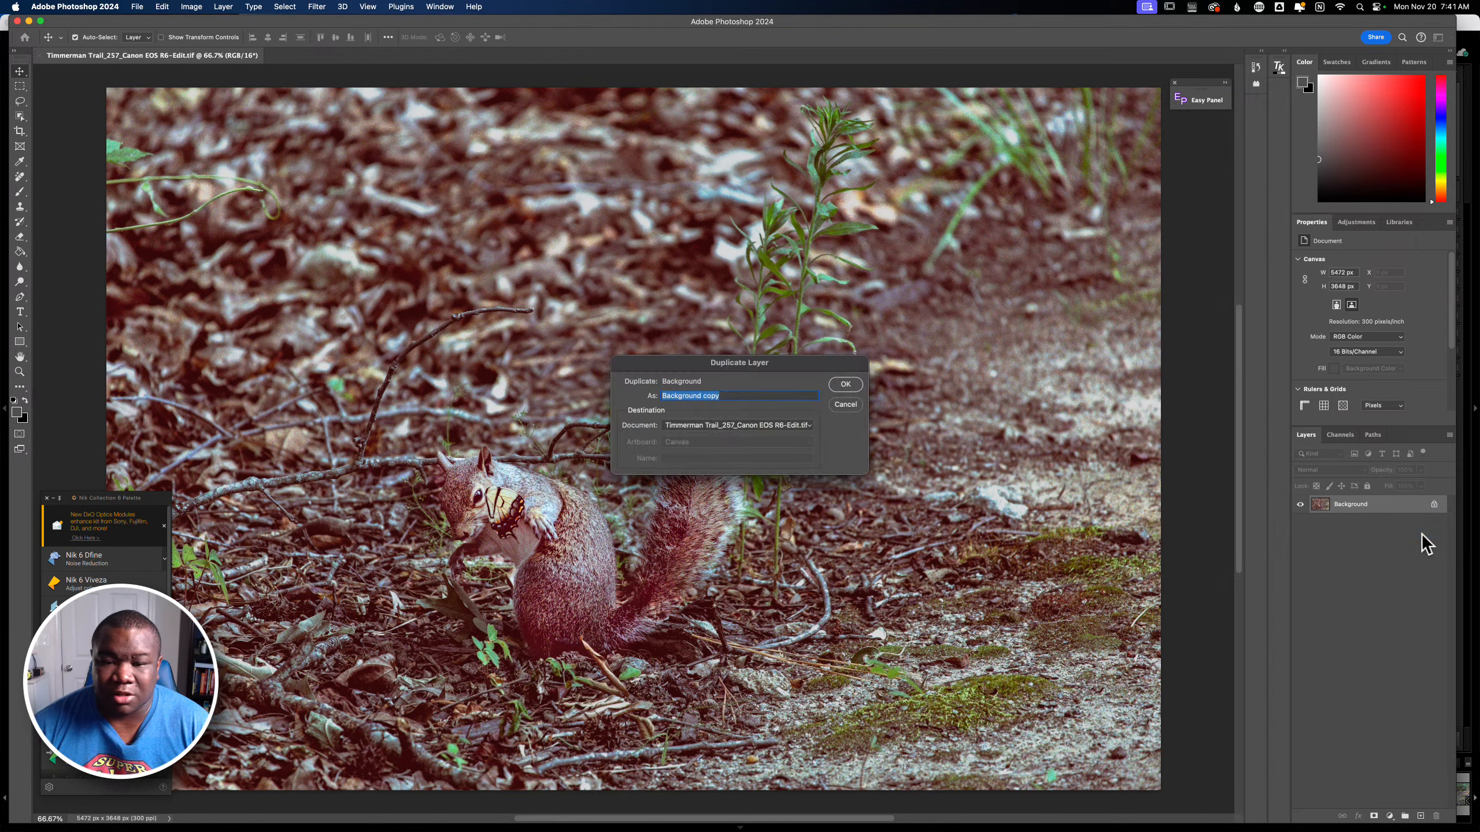
key("Return")
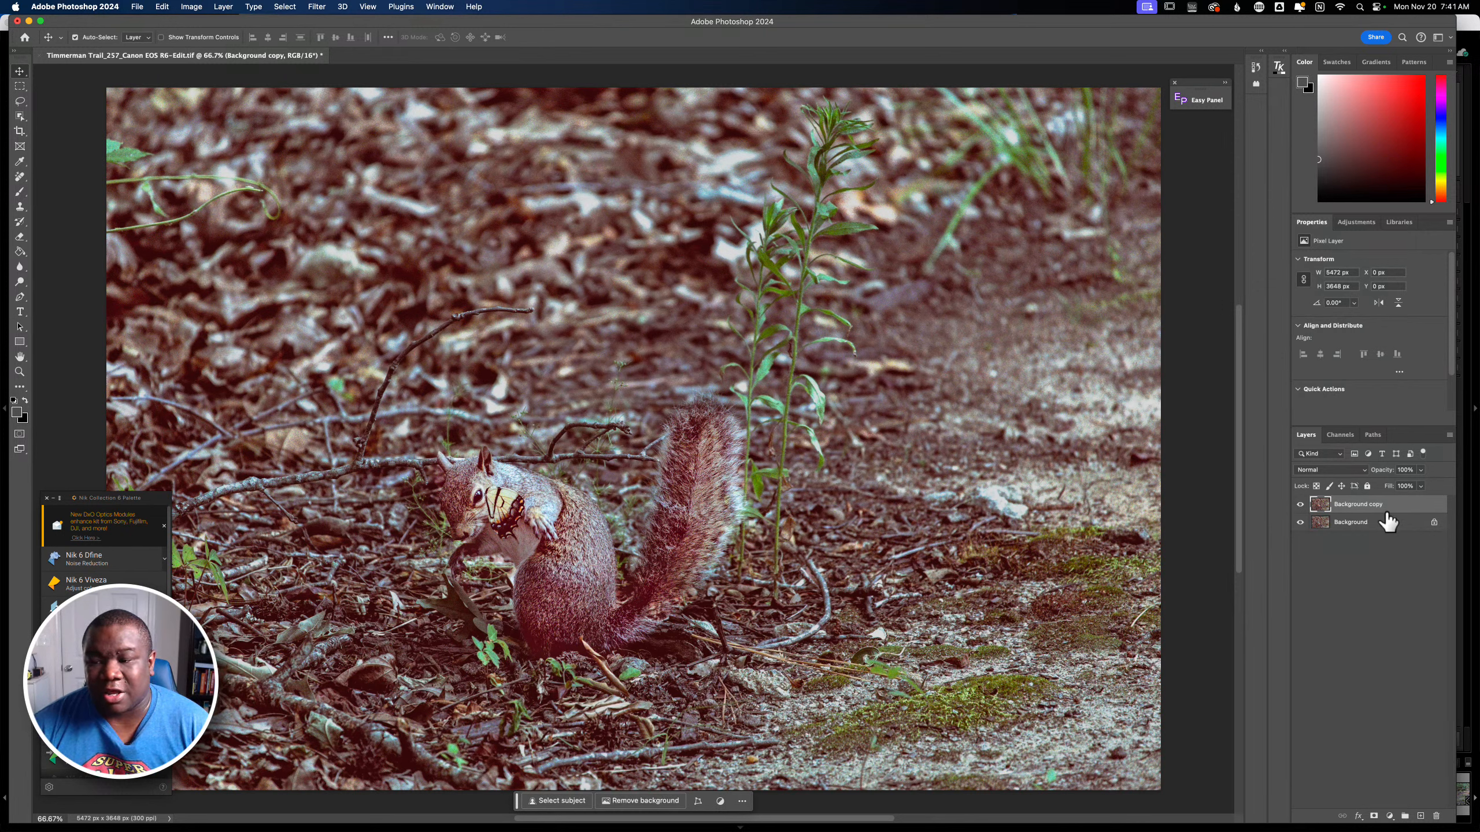
double_click(1363, 504)
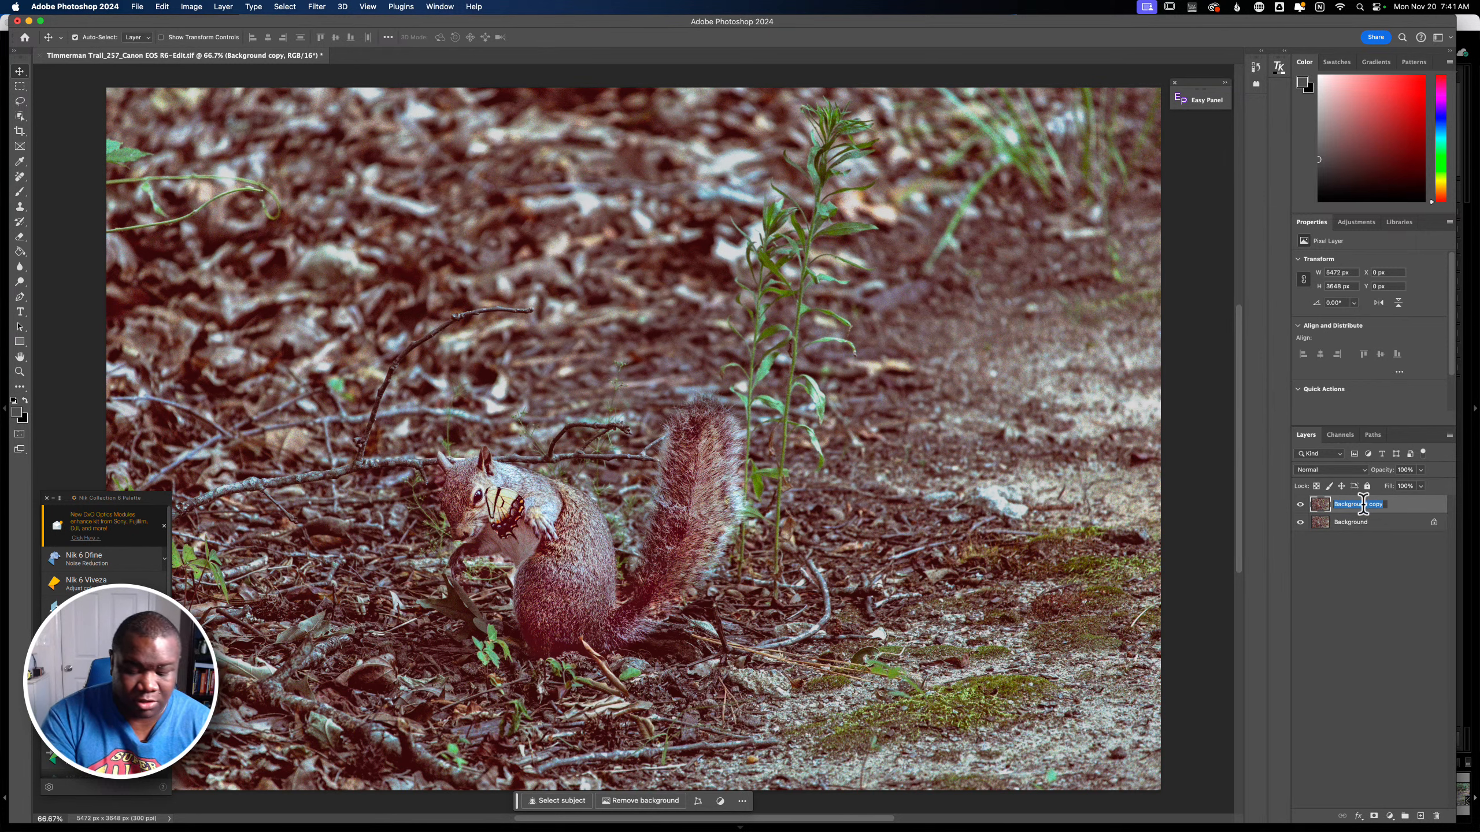
type("Clean Up")
key("Return")
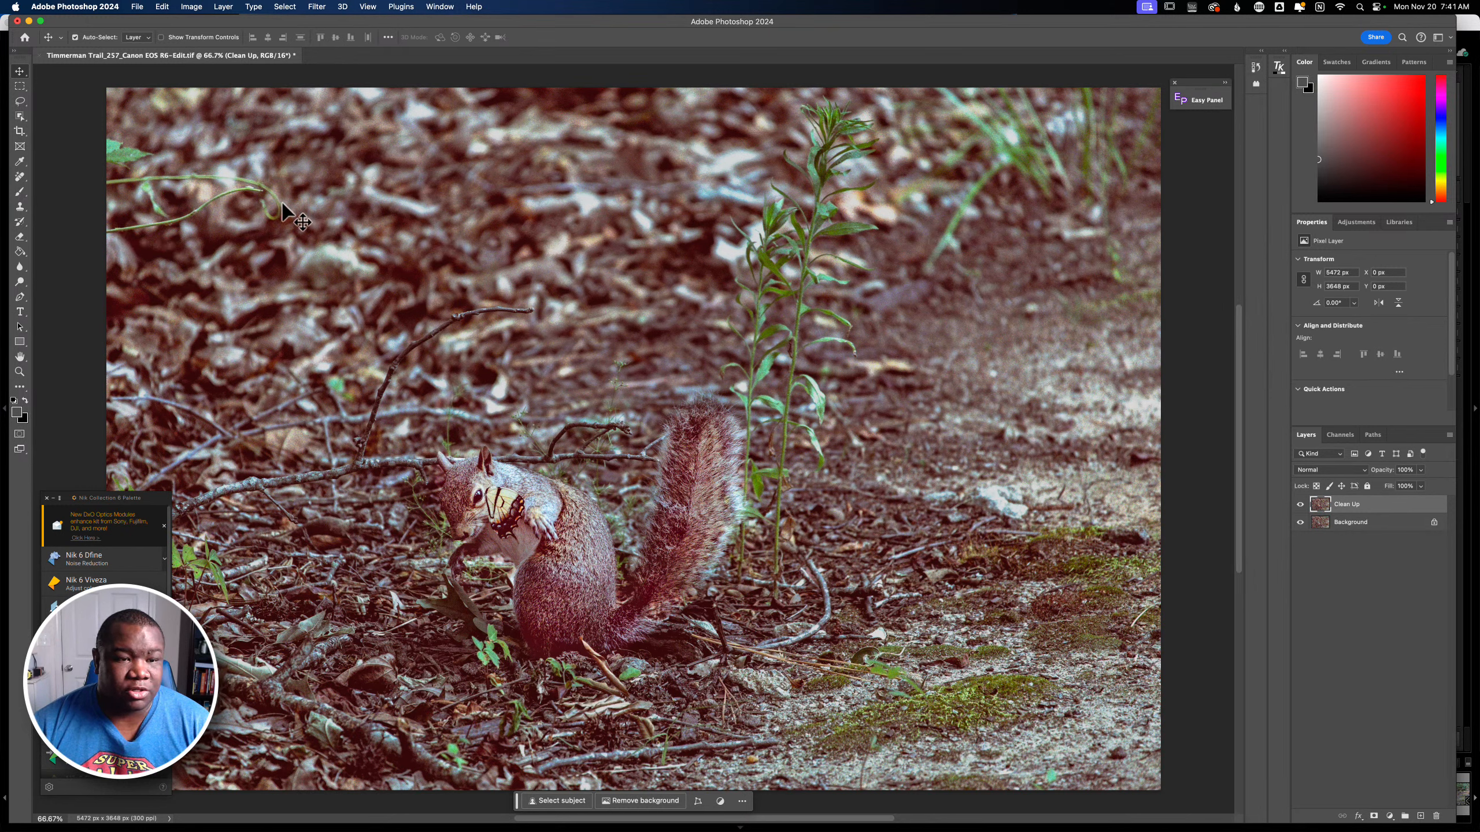
- Lasso the green vine at the photo's upper-left edge, remove it with a promptless Generative Fill, and move the contextual task bar over the squirrel
left_click(20, 101)
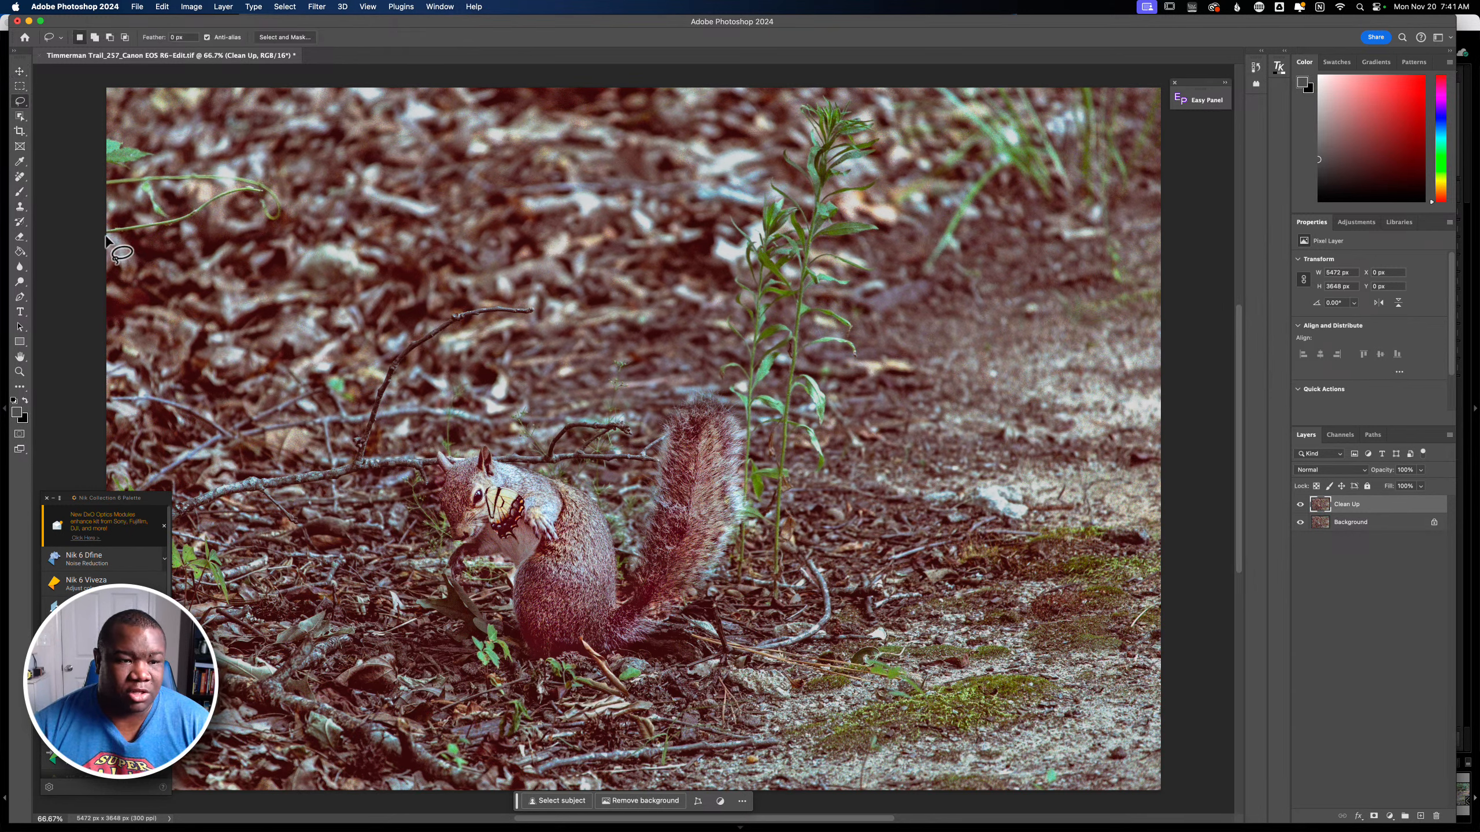
mouse_move(106, 238)
left_mouse_down()
mouse_move(176, 234)
mouse_move(246, 199)
mouse_move(275, 224)
mouse_move(287, 207)
mouse_move(241, 168)
mouse_move(148, 172)
mouse_move(149, 148)
mouse_move(103, 130)
mouse_move(90, 156)
mouse_move(94, 256)
left_mouse_up()
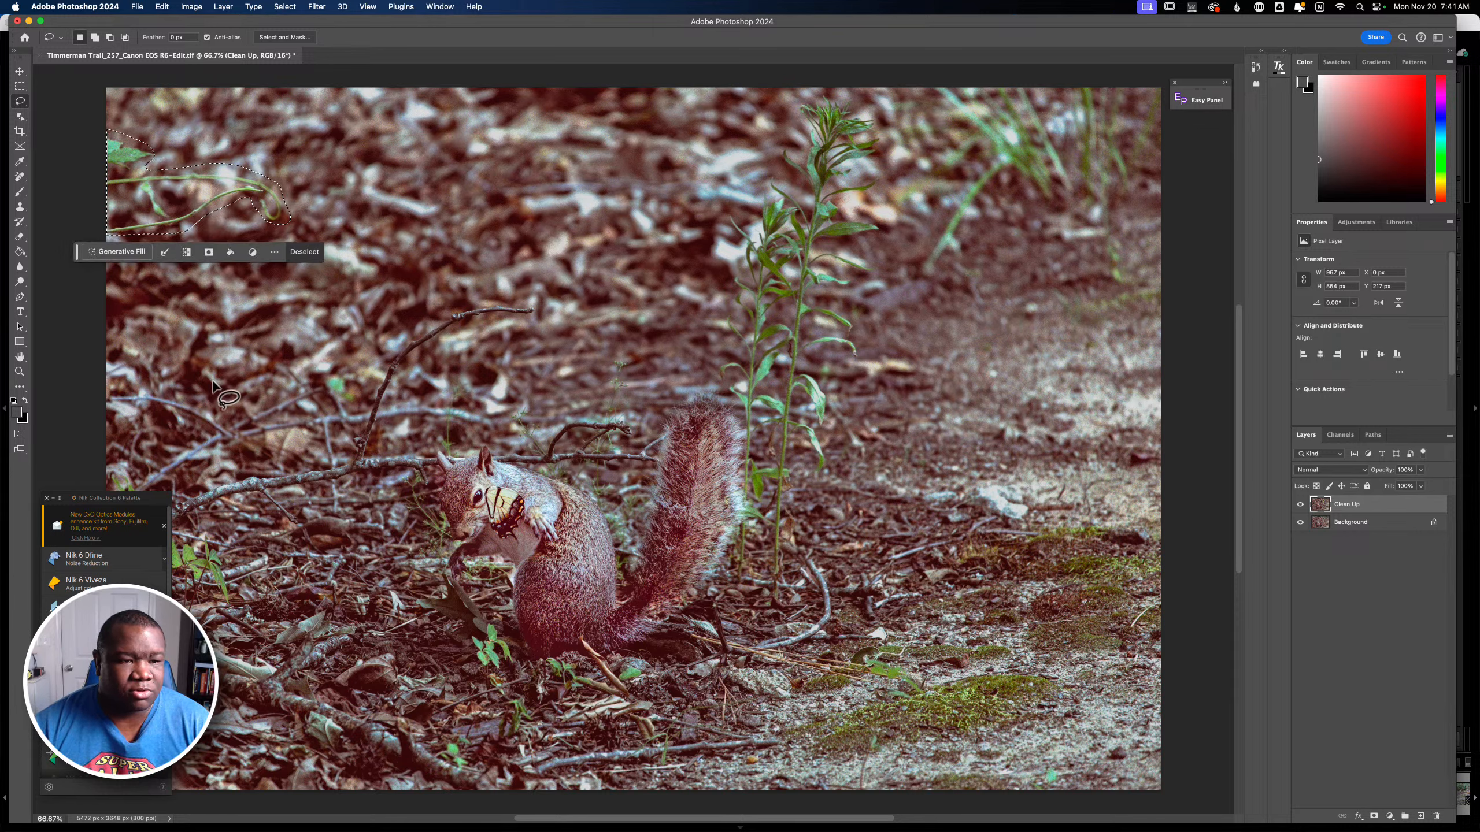
left_click(120, 253)
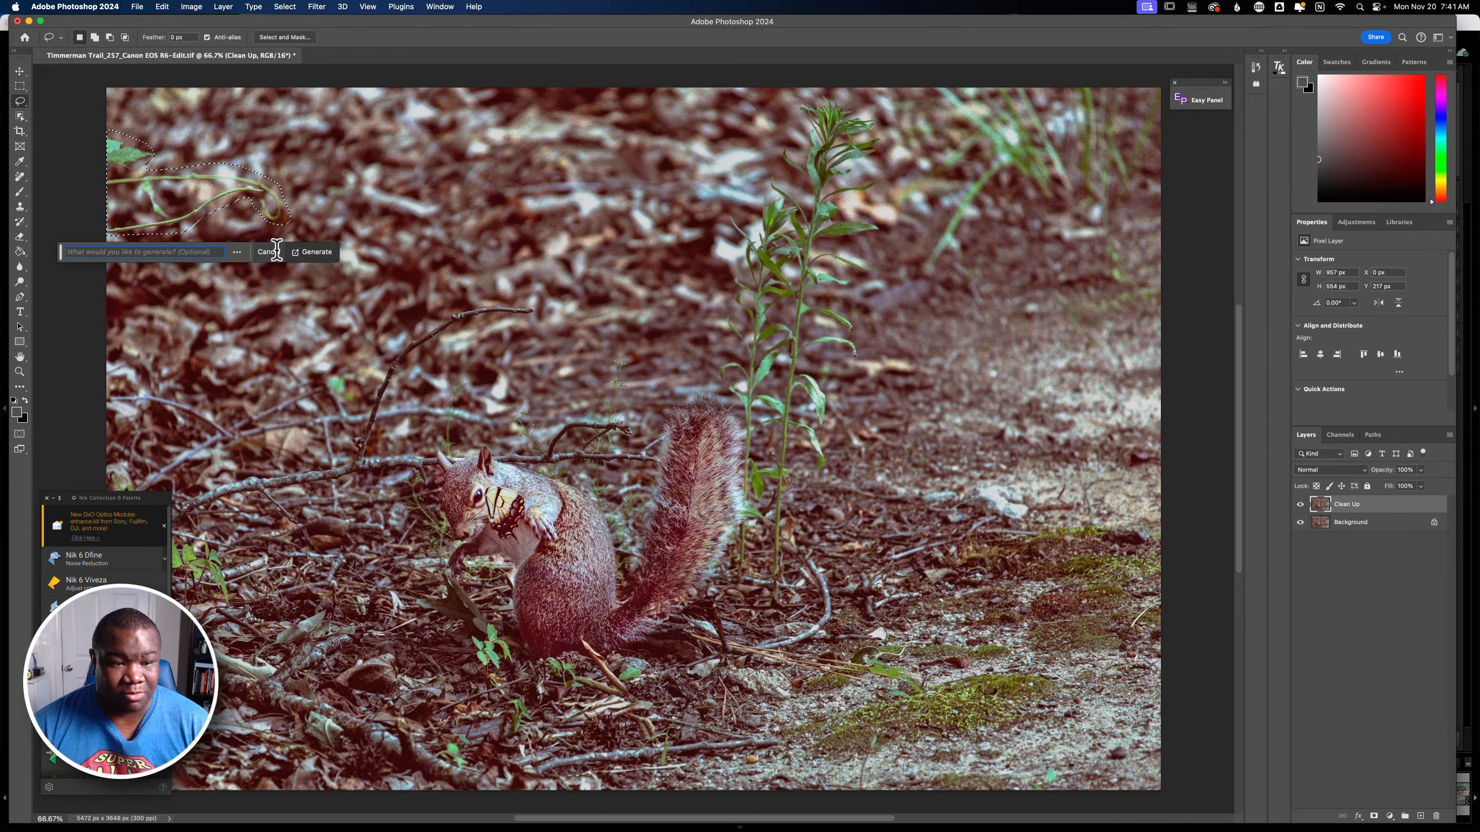
left_click(308, 252)
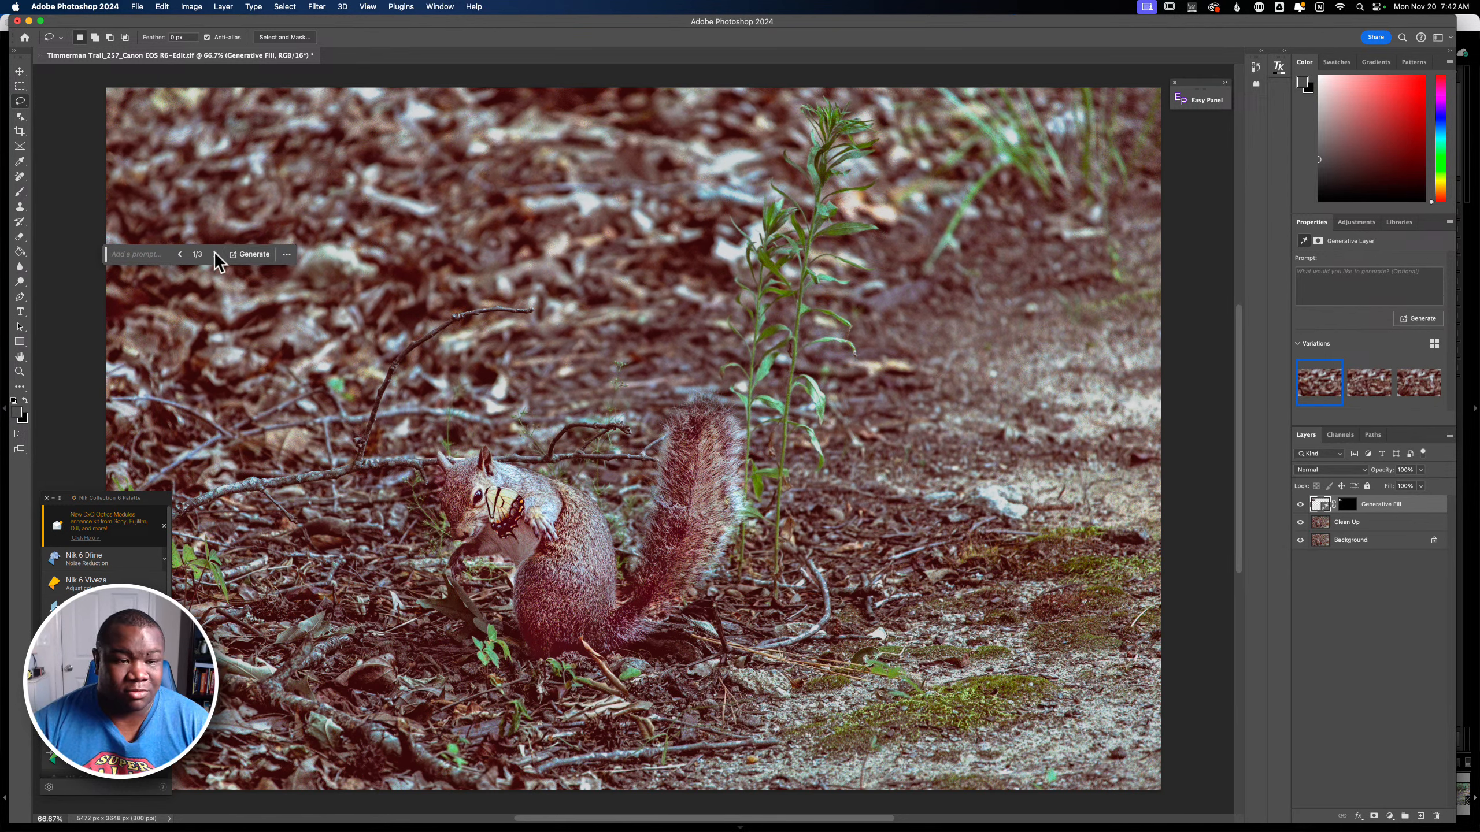
left_click(286, 254)
left_click(287, 254)
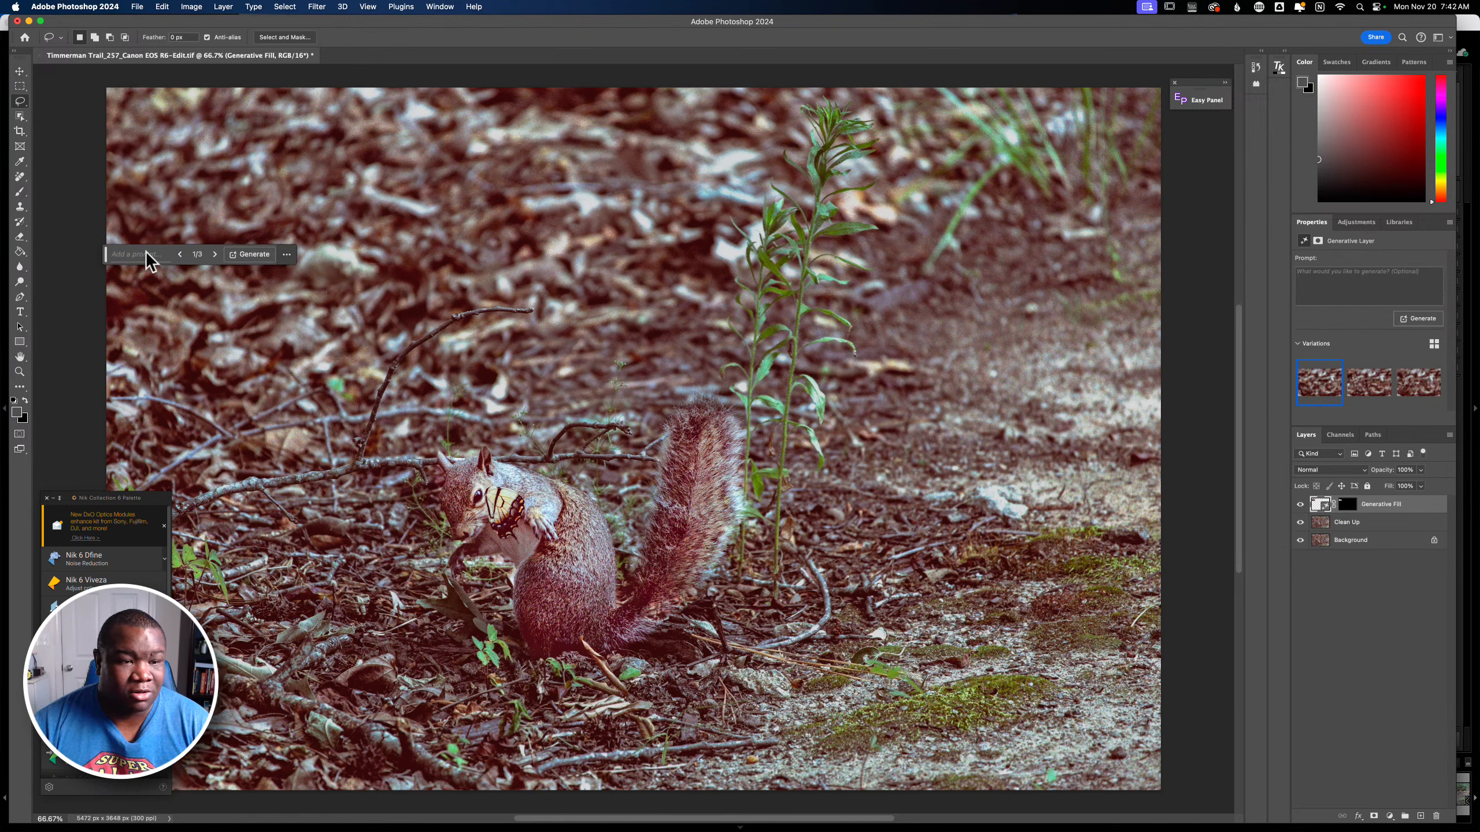
left_click_drag(104, 254, 458, 645)
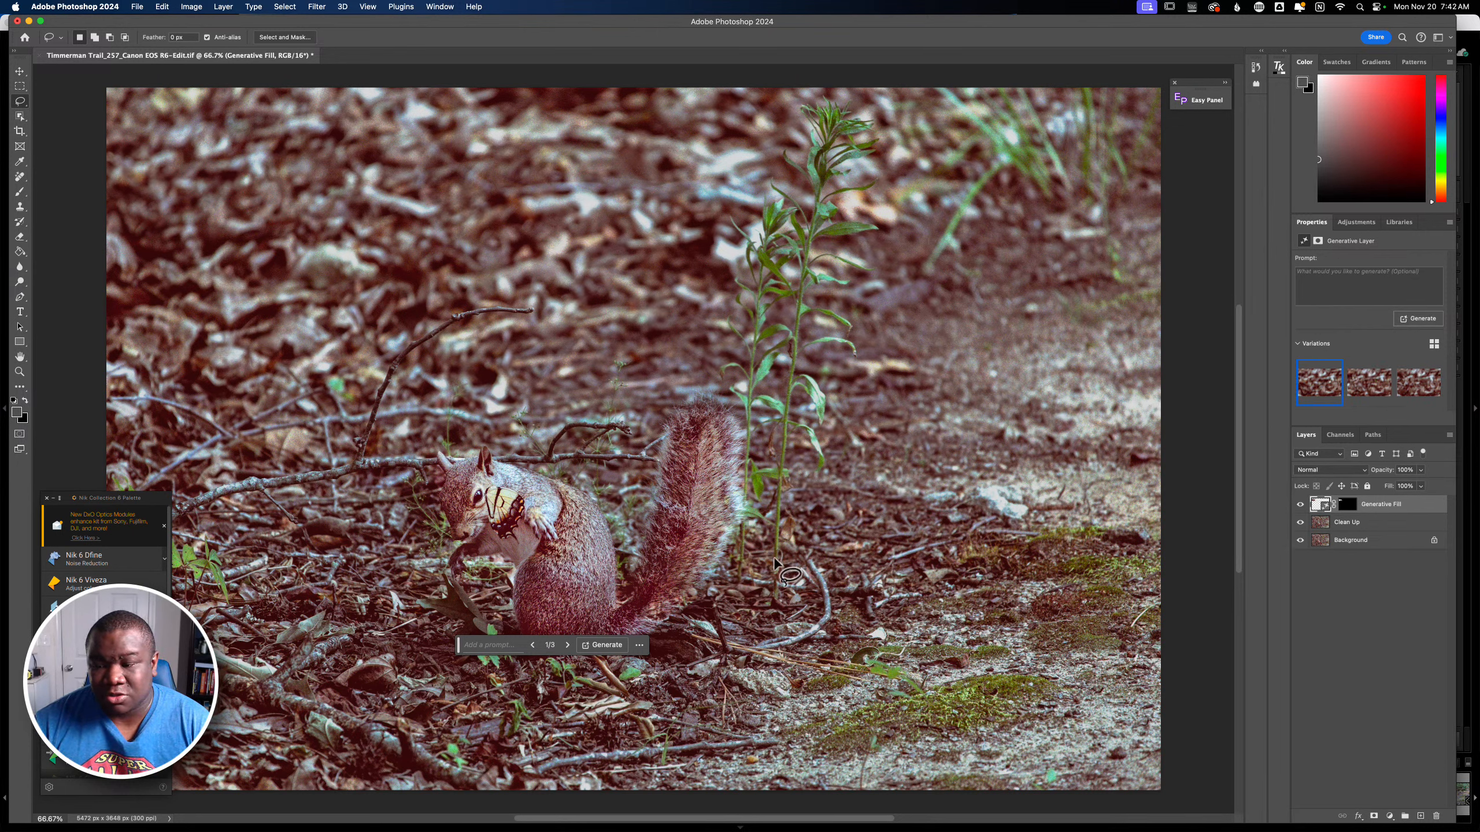
- On the Clean Up layer, lasso the tall green plant behind the squirrel's tail, remove it with a promptless Generative Fill, and choose the third variation
left_click(1346, 523)
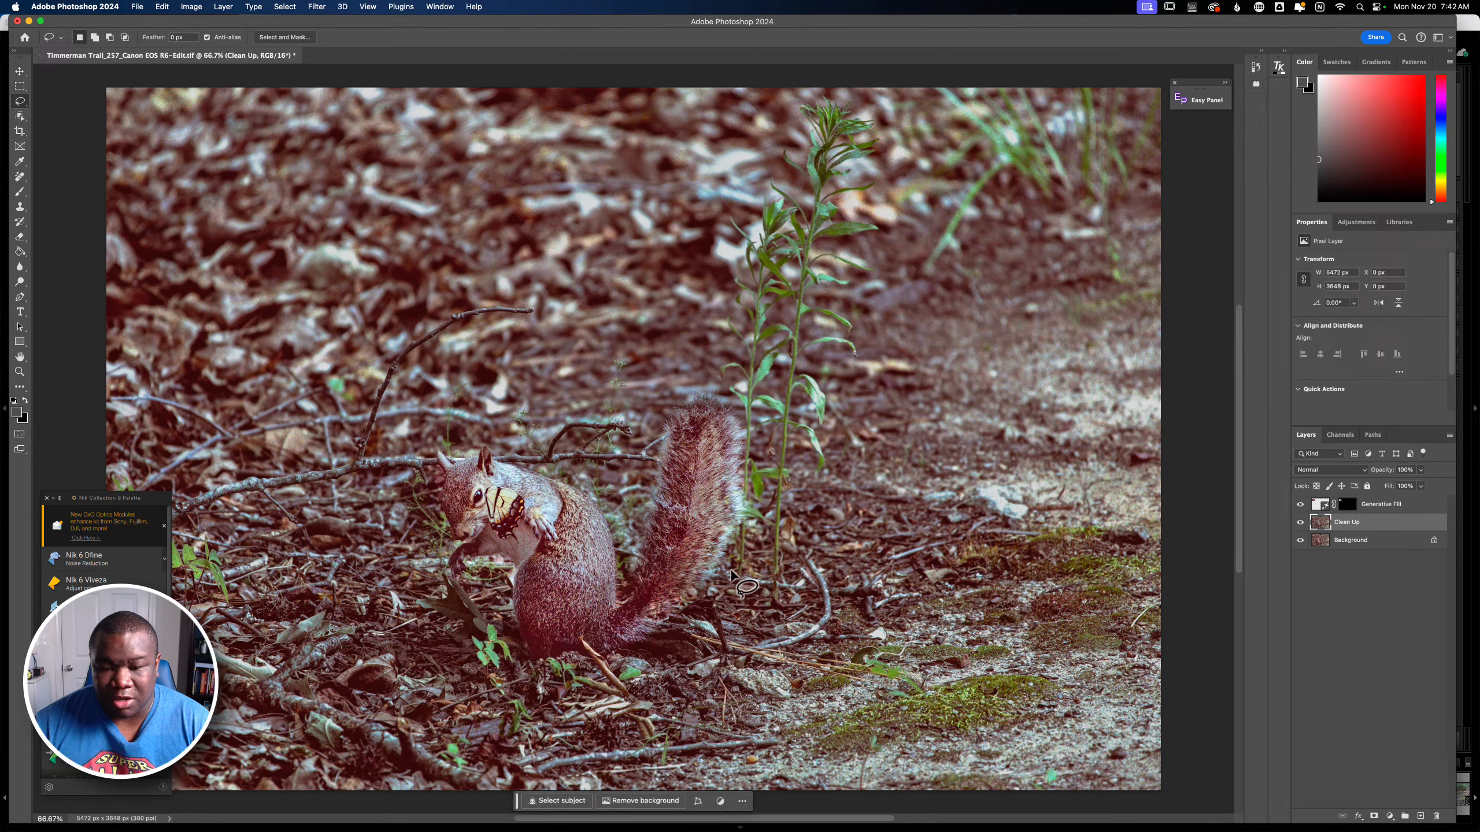
mouse_move(730, 570)
left_mouse_down()
mouse_move(784, 573)
mouse_move(802, 462)
mouse_move(838, 464)
mouse_move(840, 391)
mouse_move(878, 321)
mouse_move(899, 156)
mouse_move(856, 94)
mouse_move(784, 103)
mouse_move(690, 226)
mouse_move(722, 255)
mouse_move(708, 347)
mouse_move(743, 427)
mouse_move(739, 576)
left_mouse_up()
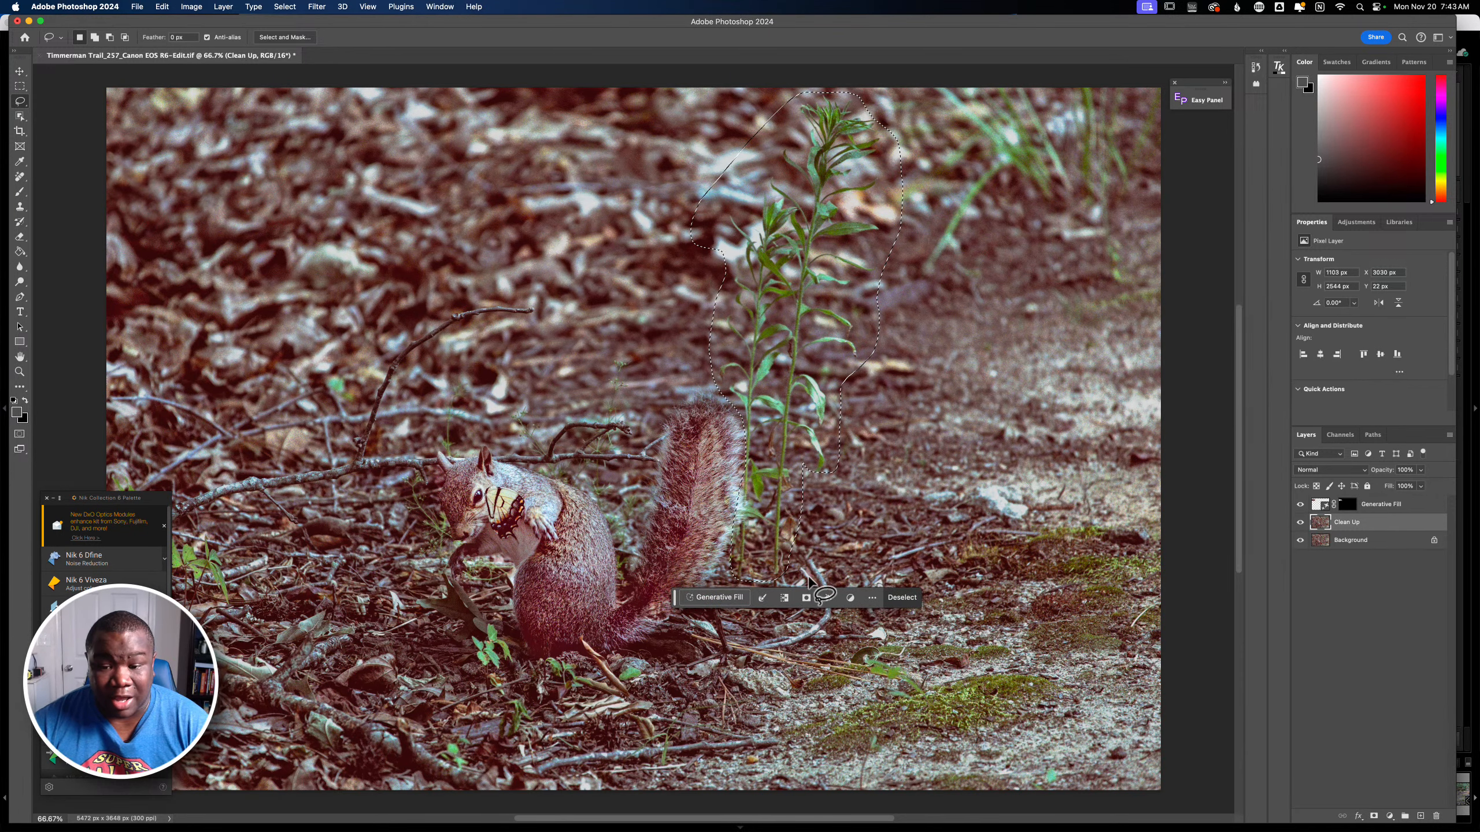
left_click(715, 597)
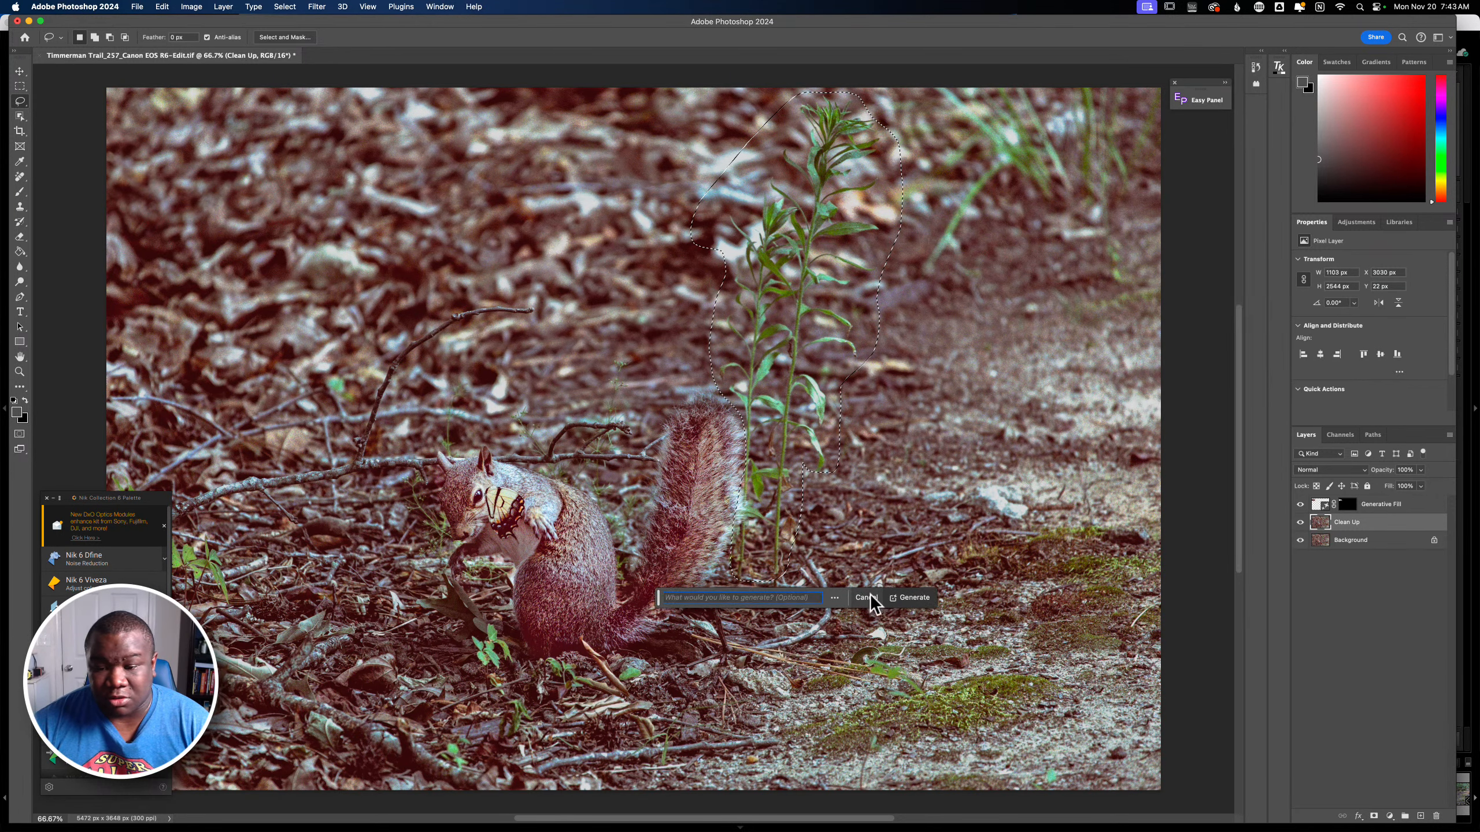
left_click(912, 599)
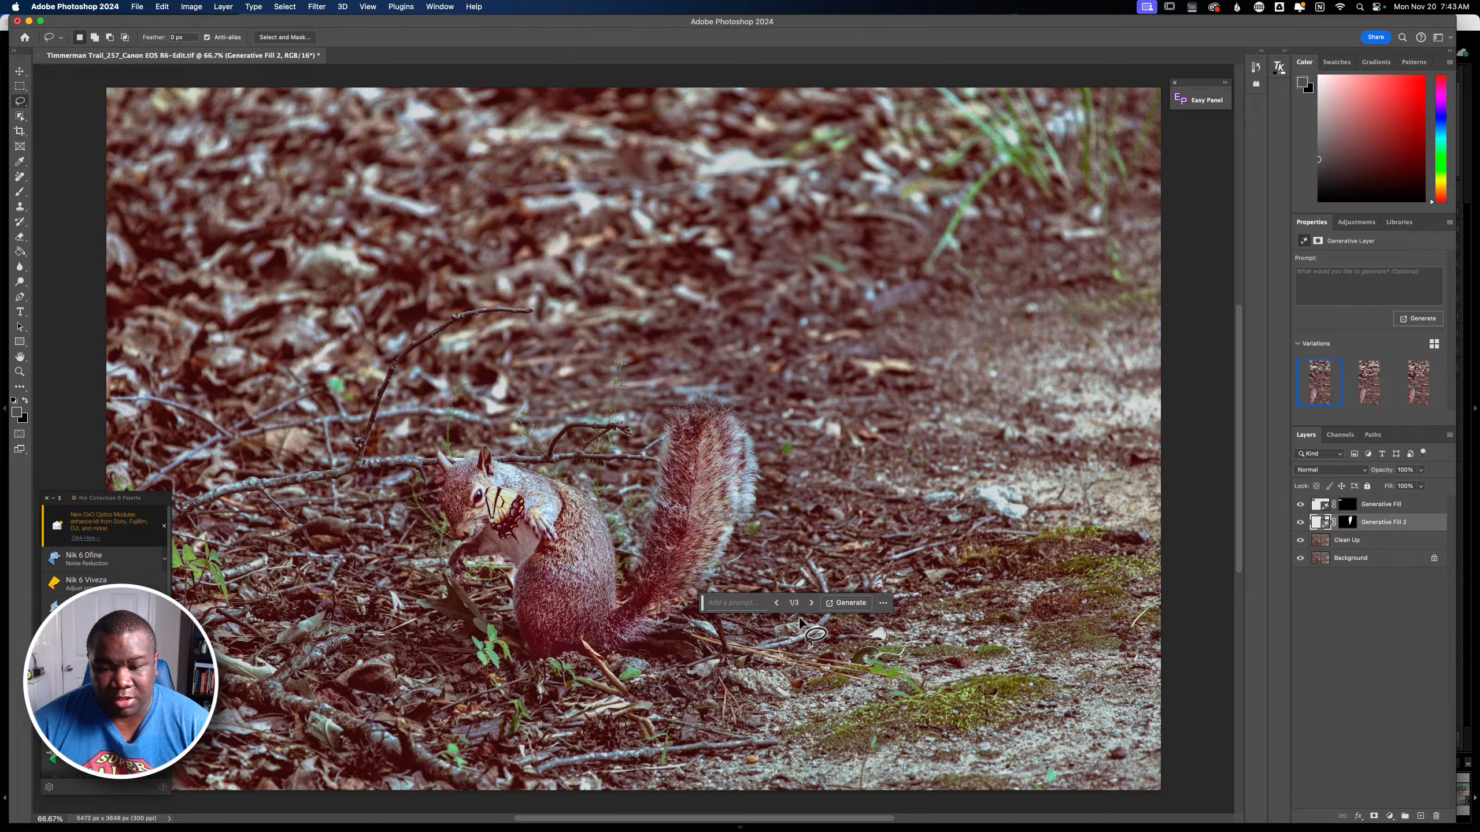
left_click(812, 604)
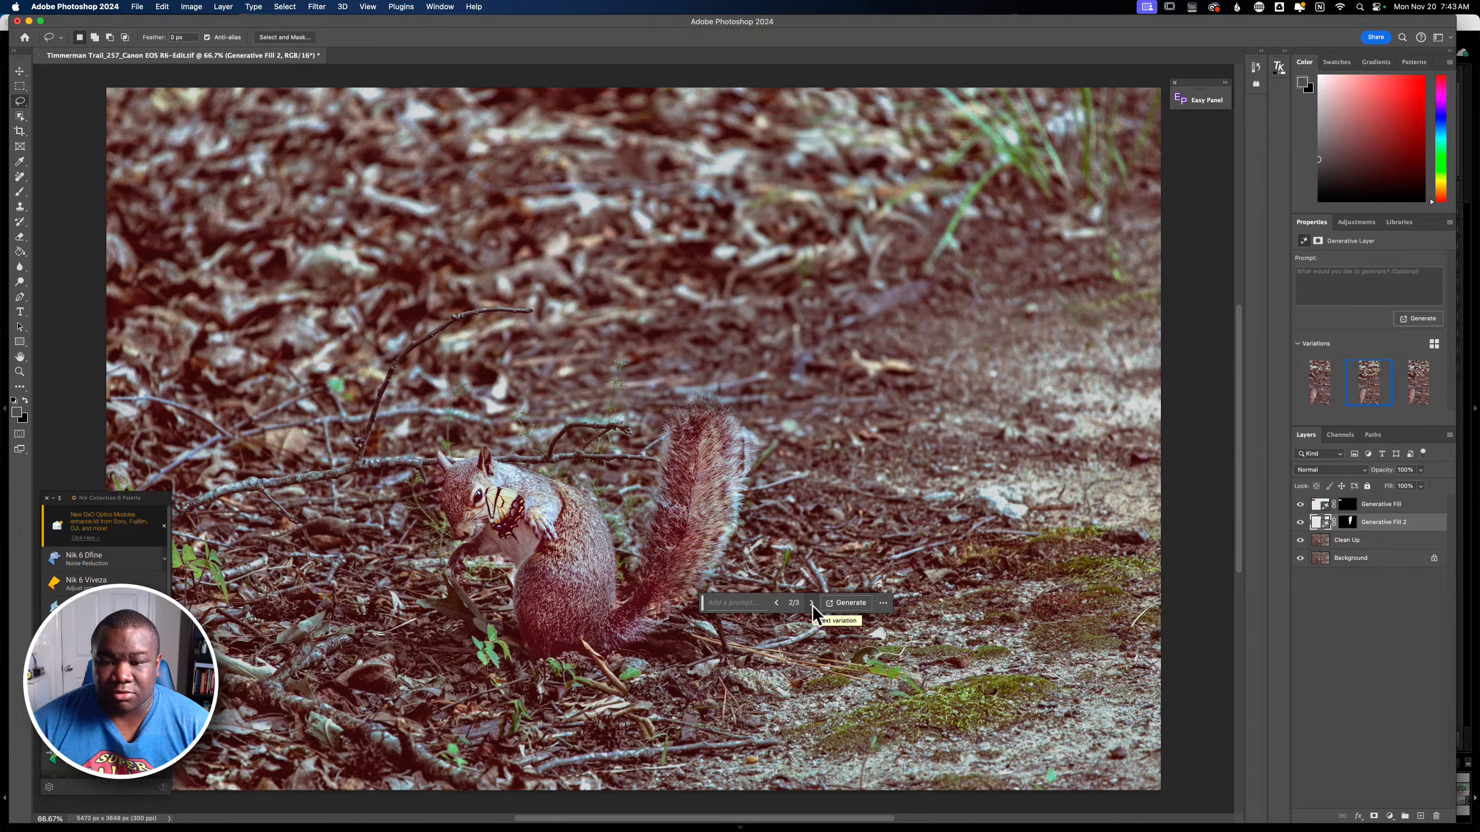
left_click(812, 604)
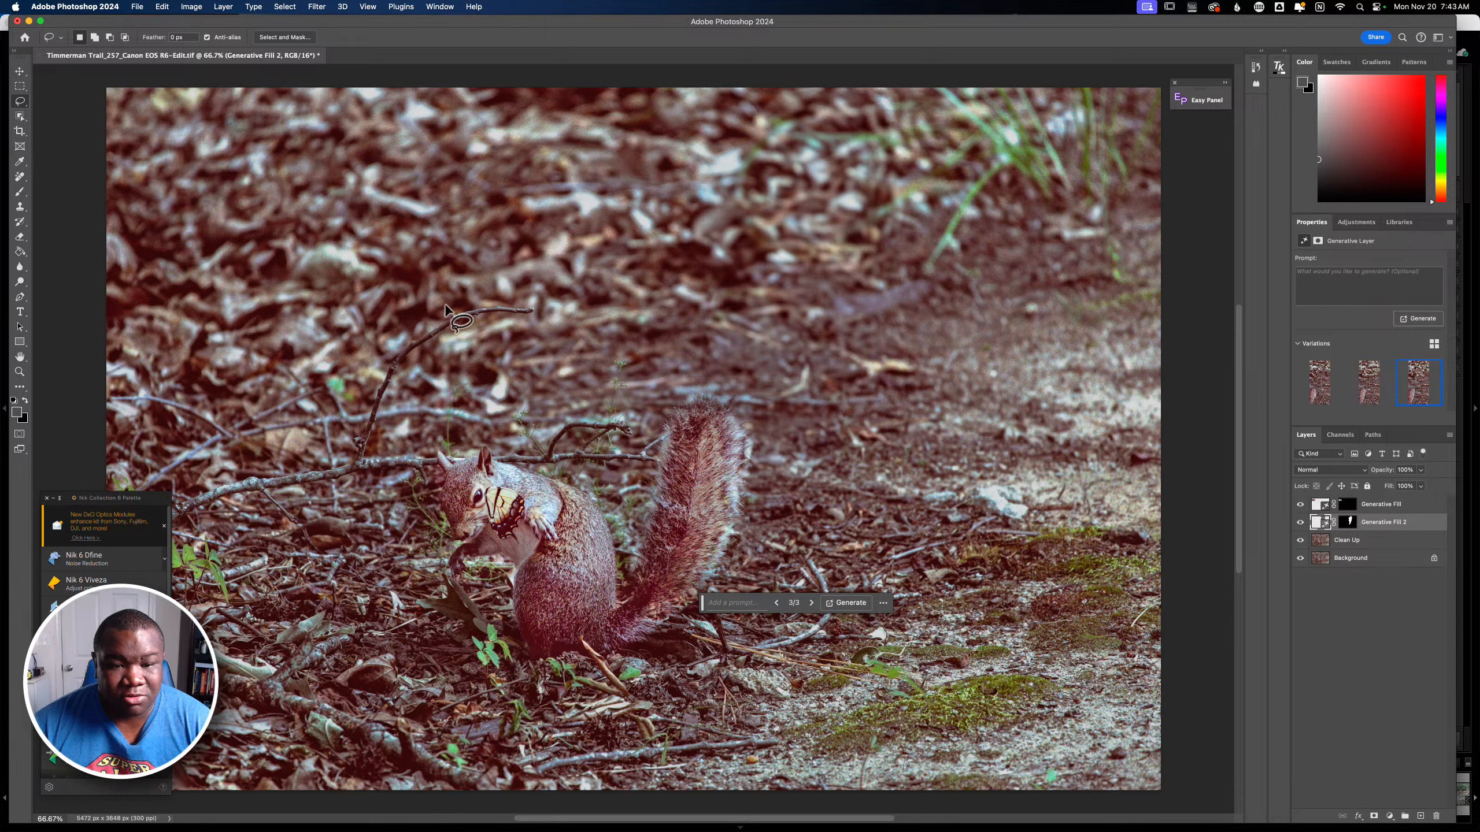
- On the Clean Up layer, lasso the curved twig above the squirrel, remove it with a promptless Generative Fill, and move the contextual task bar off the squirrel
left_click(350, 463)
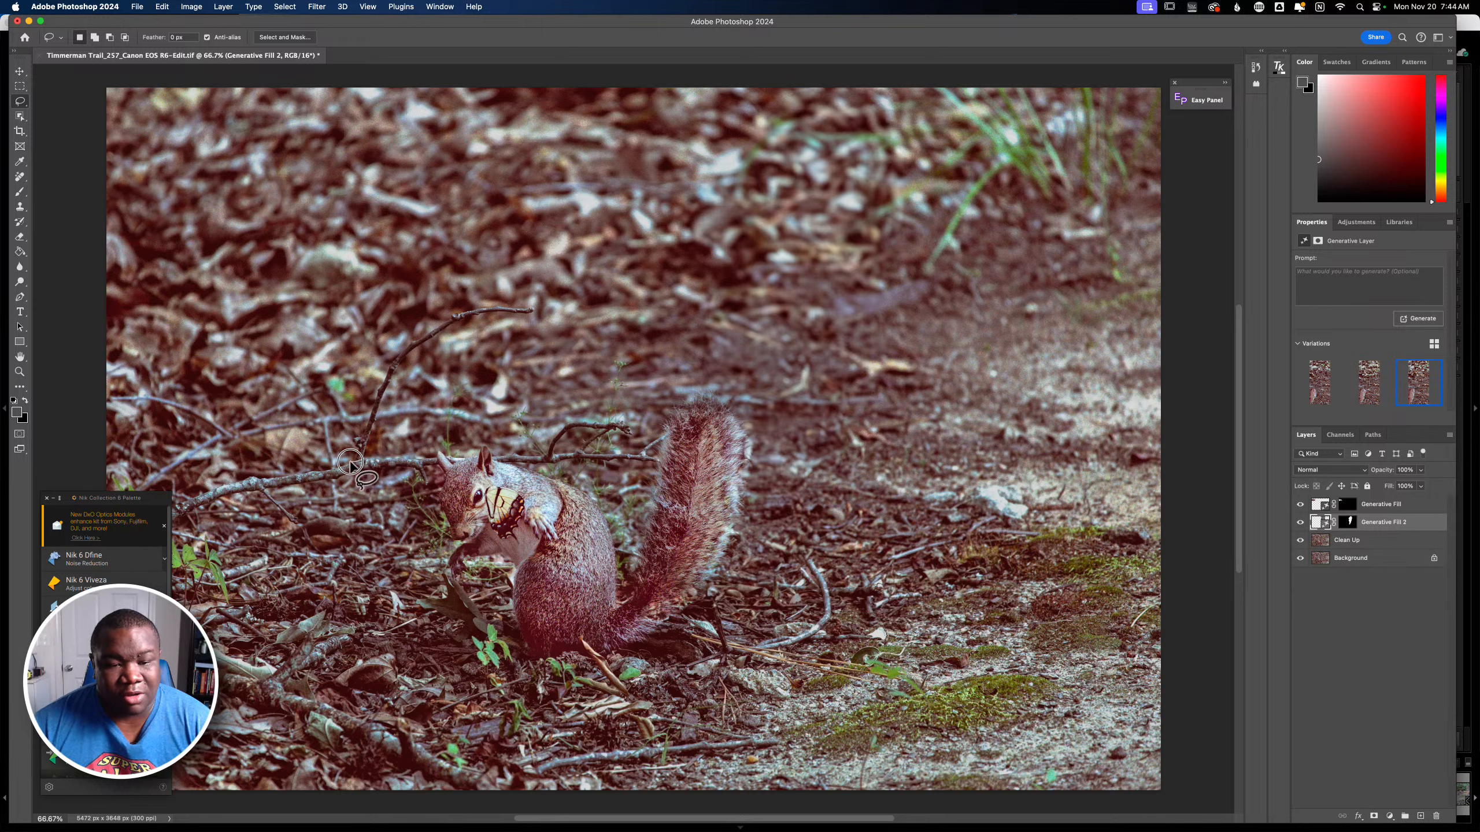
mouse_move(350, 463)
left_mouse_down()
mouse_move(356, 402)
mouse_move(360, 460)
left_mouse_up()
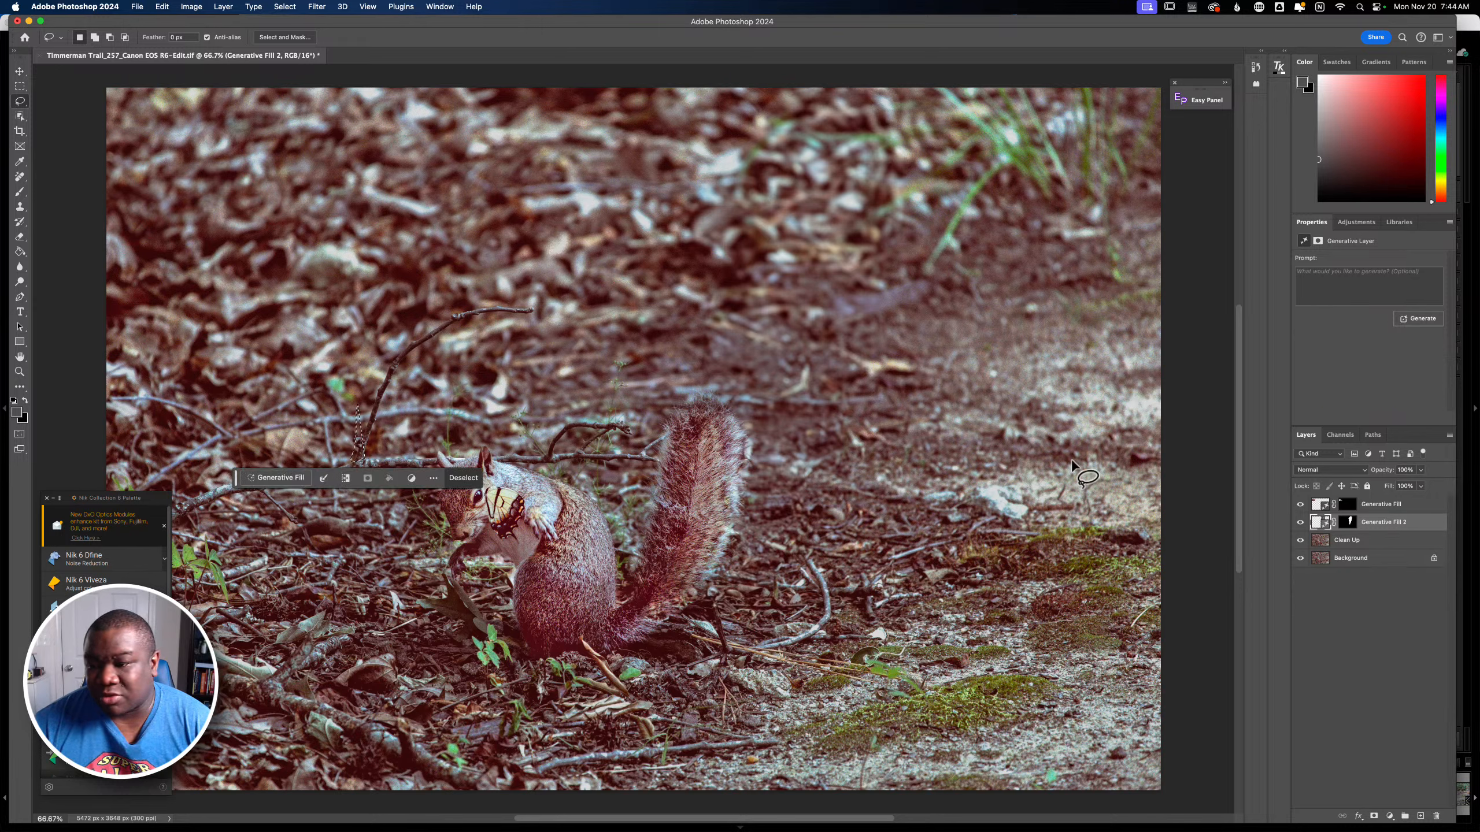
left_click(1364, 544)
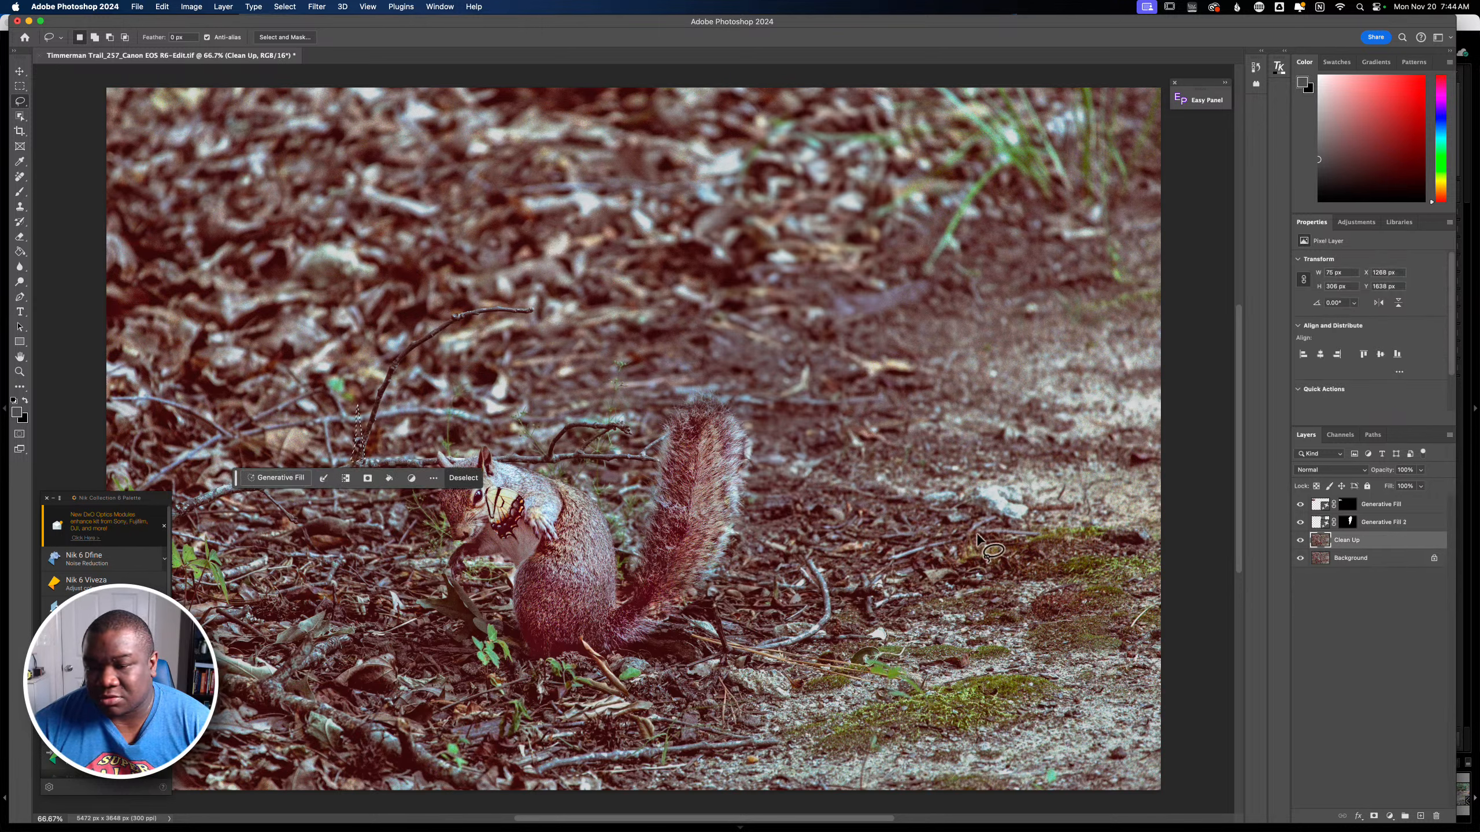
left_click(460, 478)
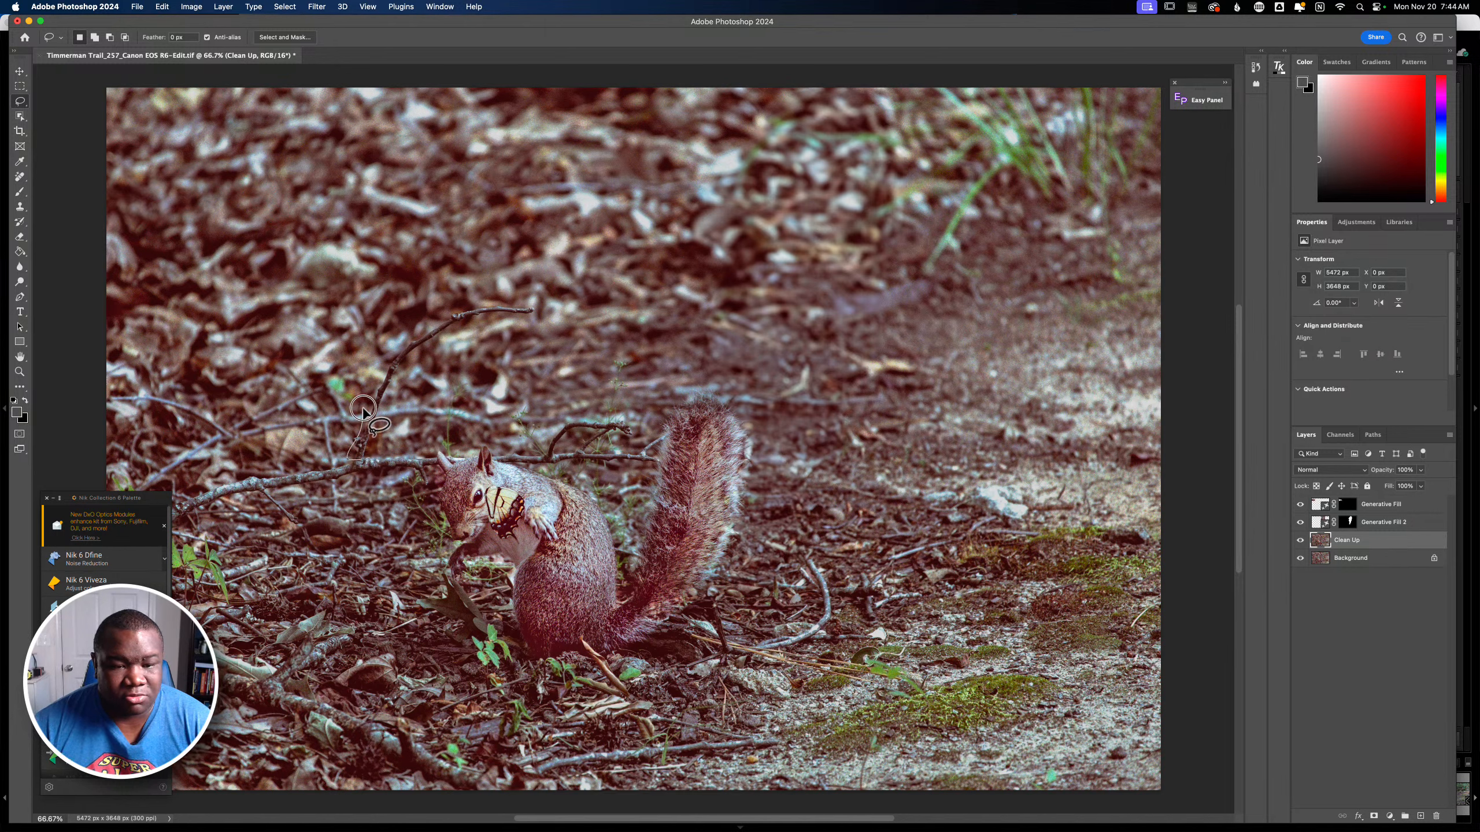
mouse_move(362, 412)
left_mouse_down()
mouse_move(429, 324)
mouse_move(477, 304)
mouse_move(565, 306)
mouse_move(476, 322)
mouse_move(399, 385)
left_mouse_up()
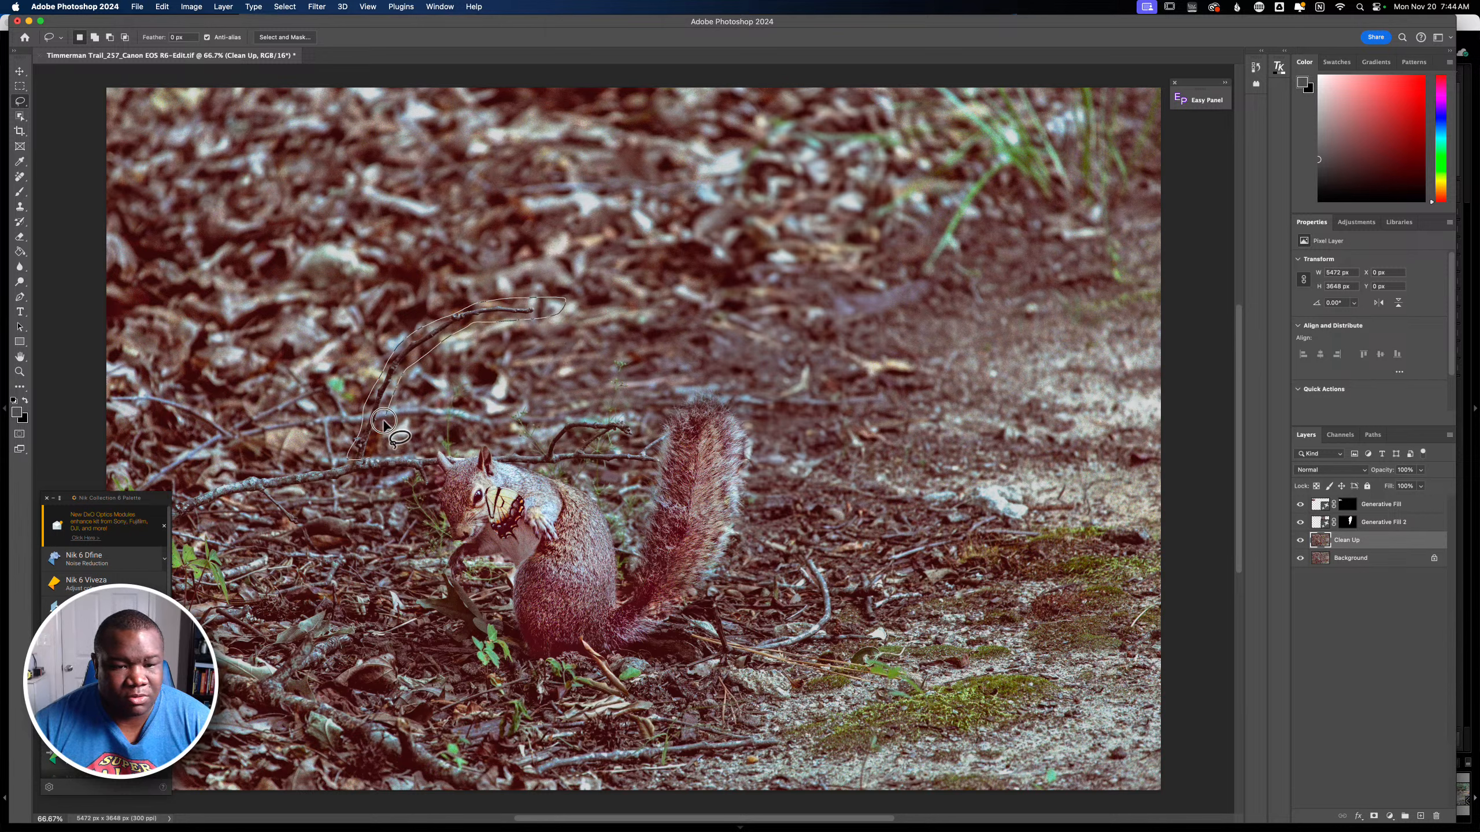
left_click_drag(361, 461, 363, 462)
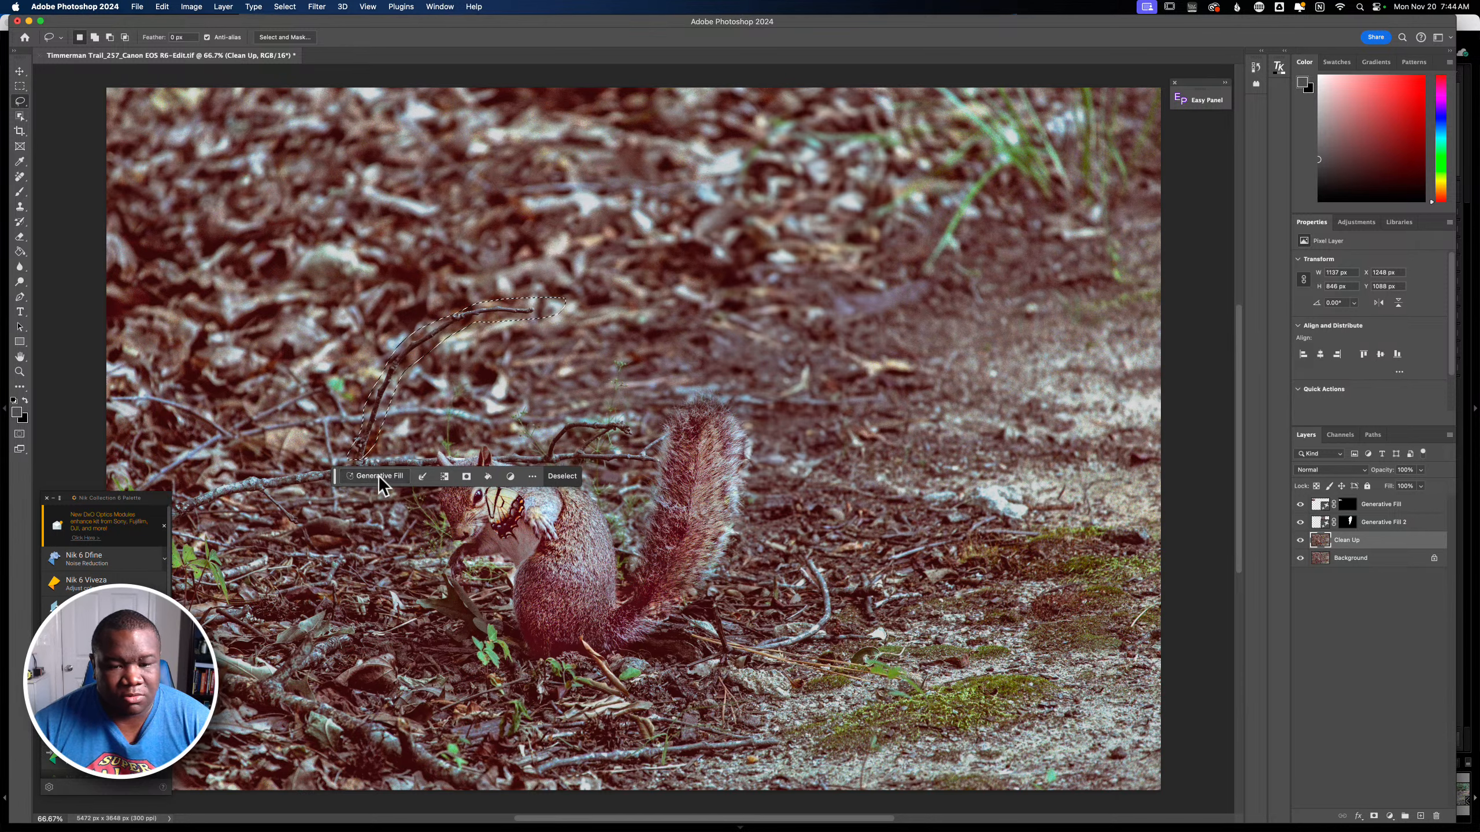
left_click(379, 476)
left_click(582, 476)
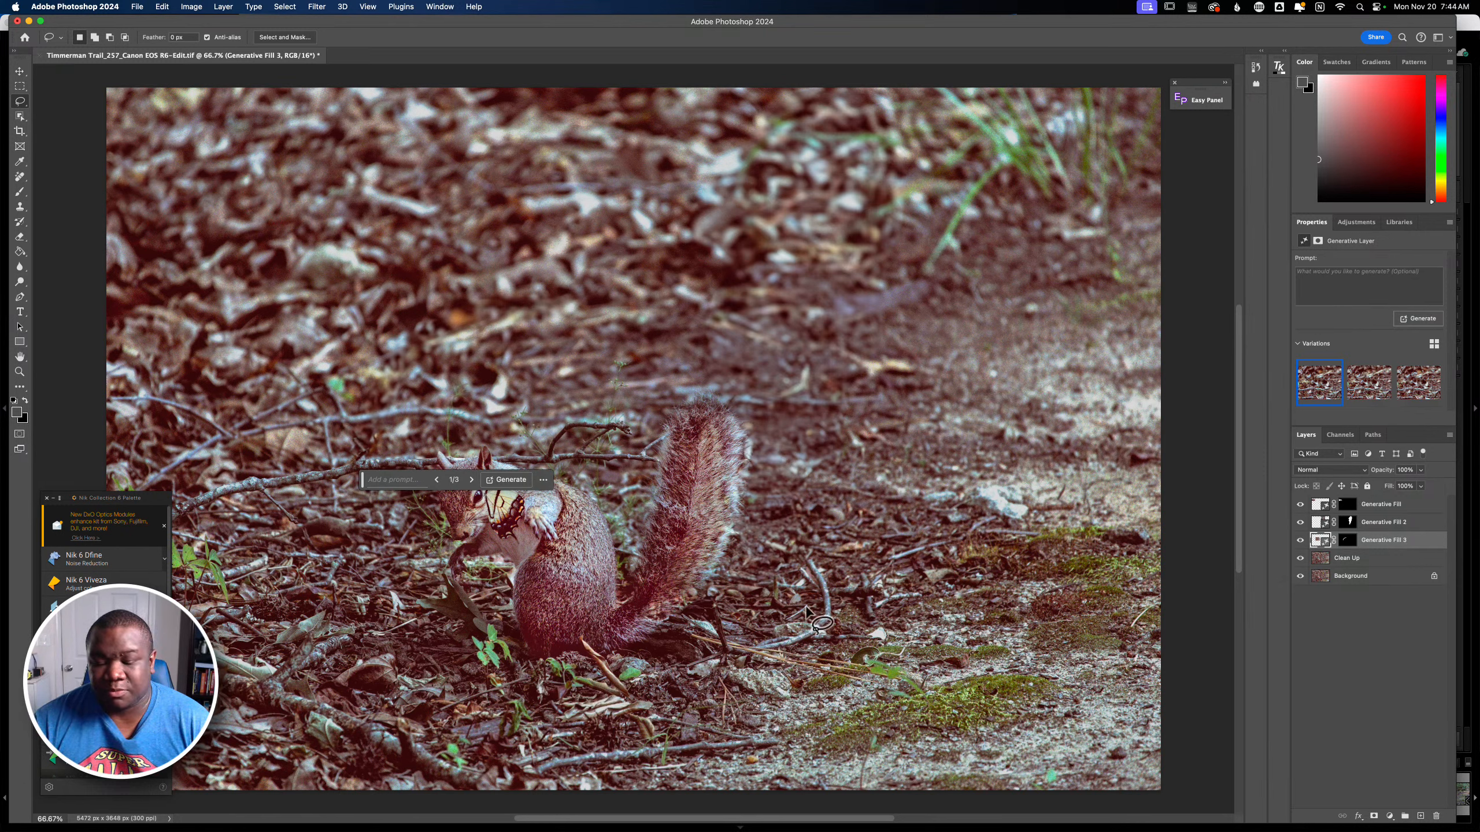
left_click_drag(363, 479, 110, 93)
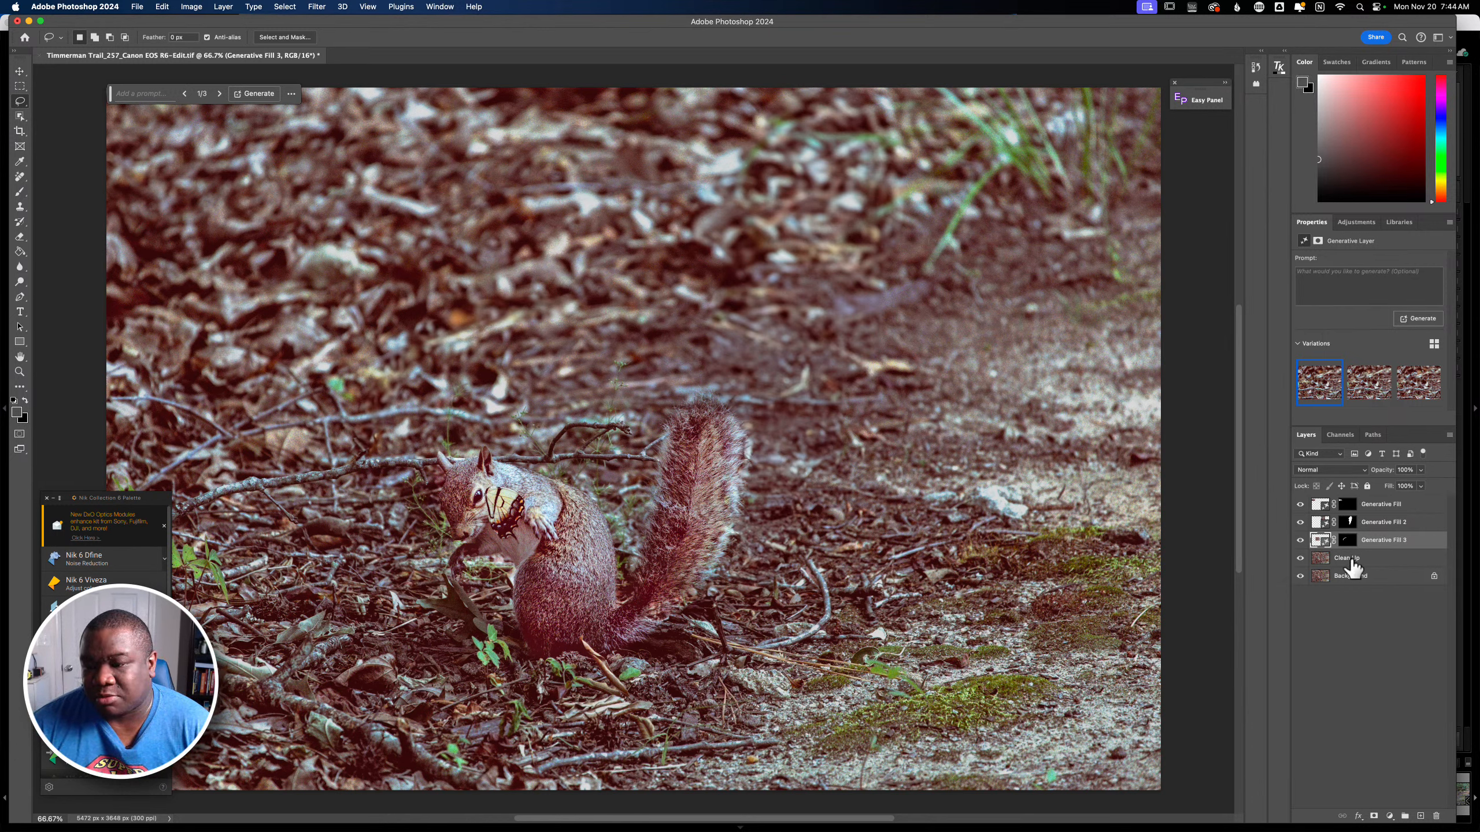
- Stamp all visible layers into a new layer above the topmost Generative Fill layer and convert it to a Smart Object
left_click(1413, 506)
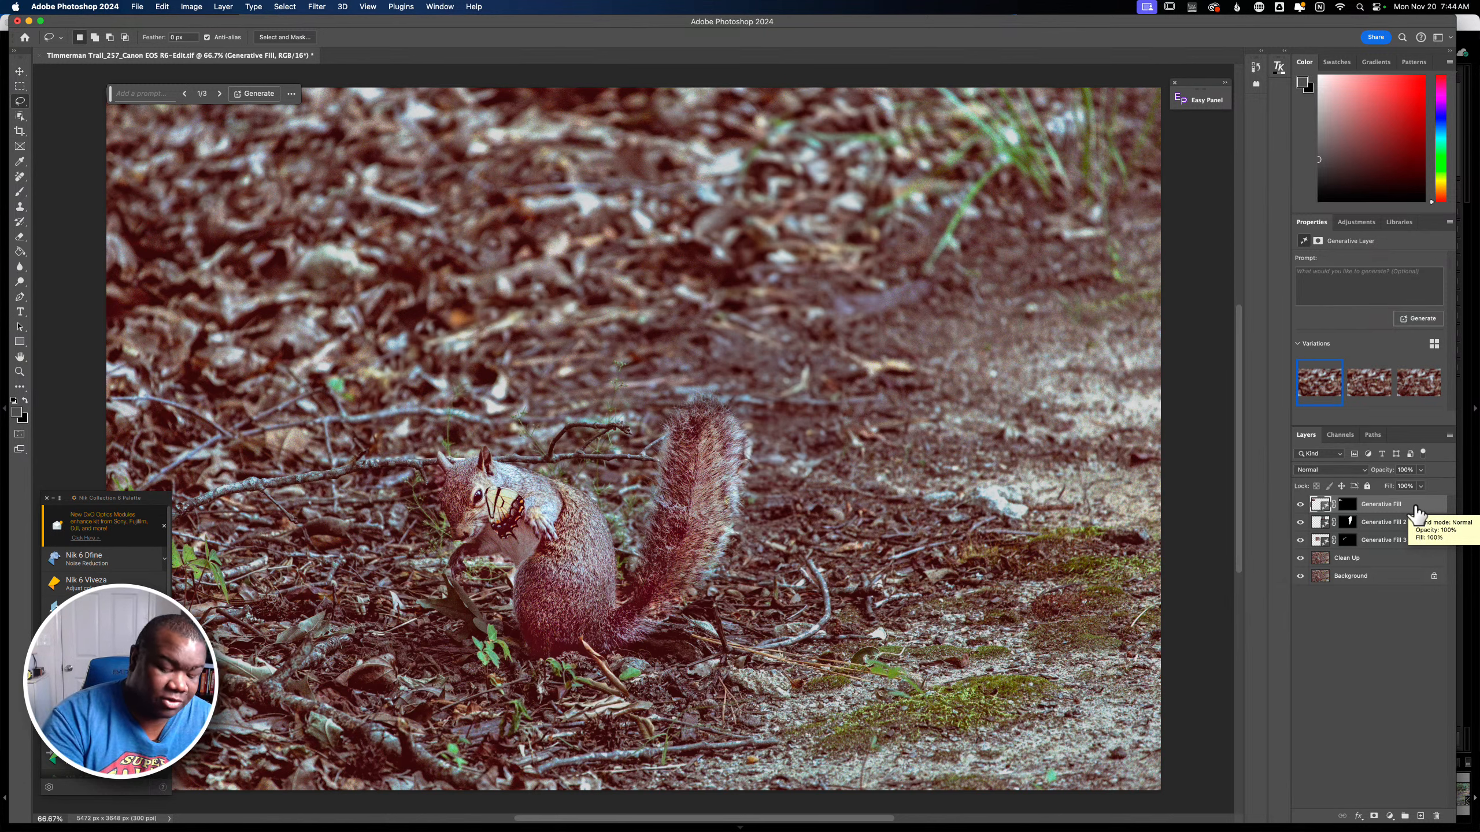
key("super+alt+shift+e")
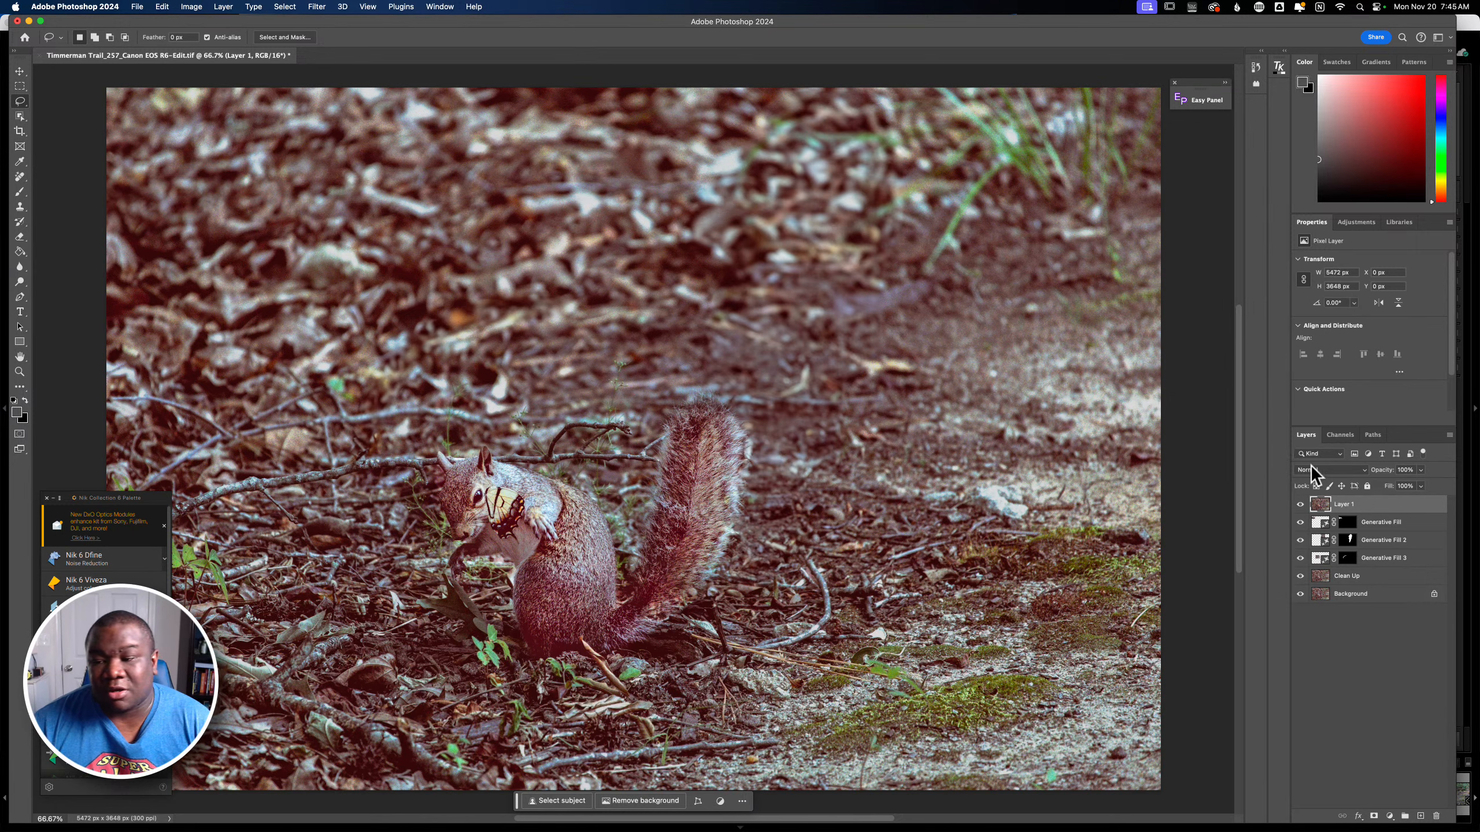
right_click(1363, 507)
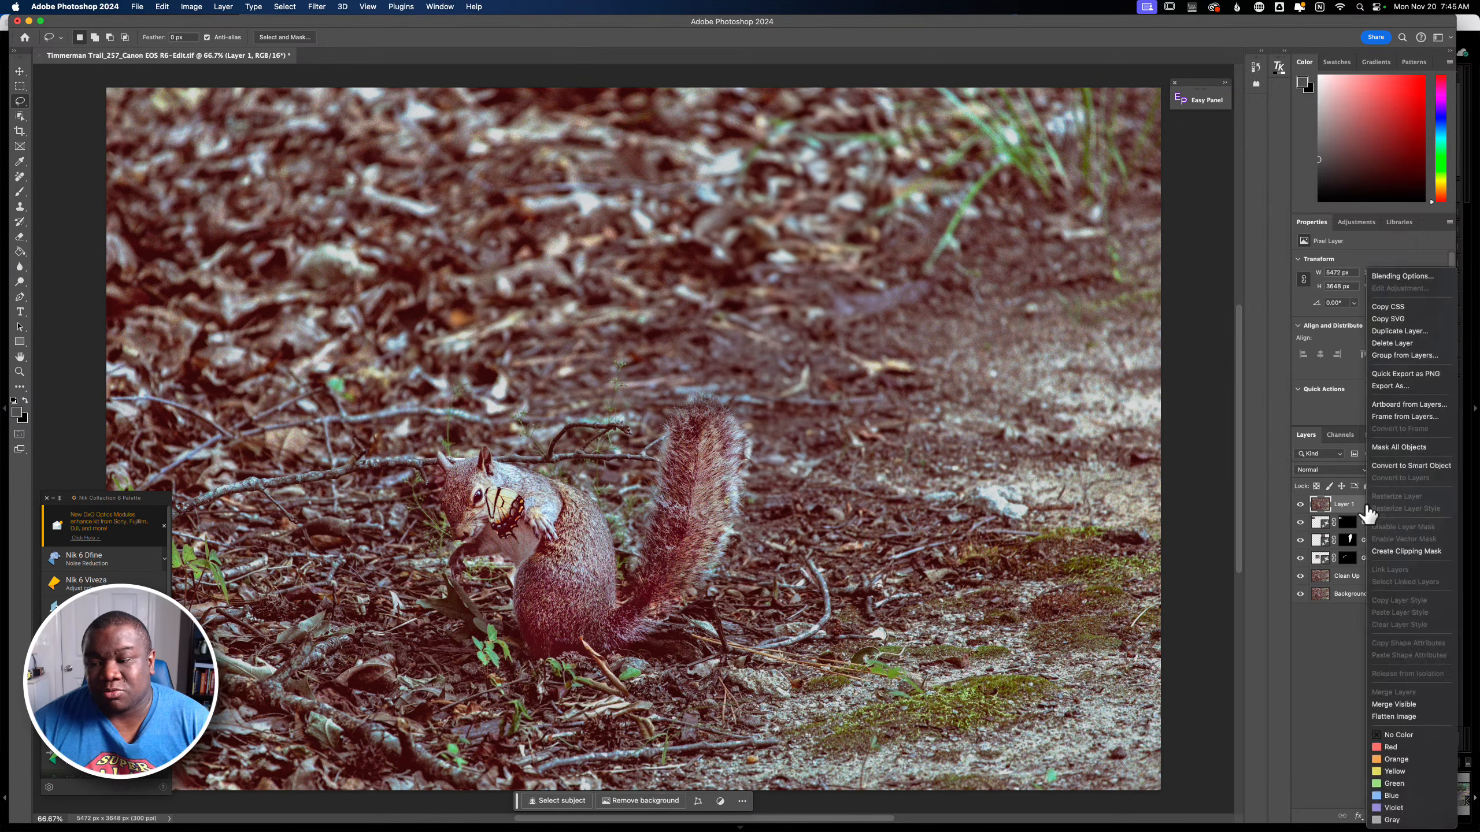
left_click(1423, 466)
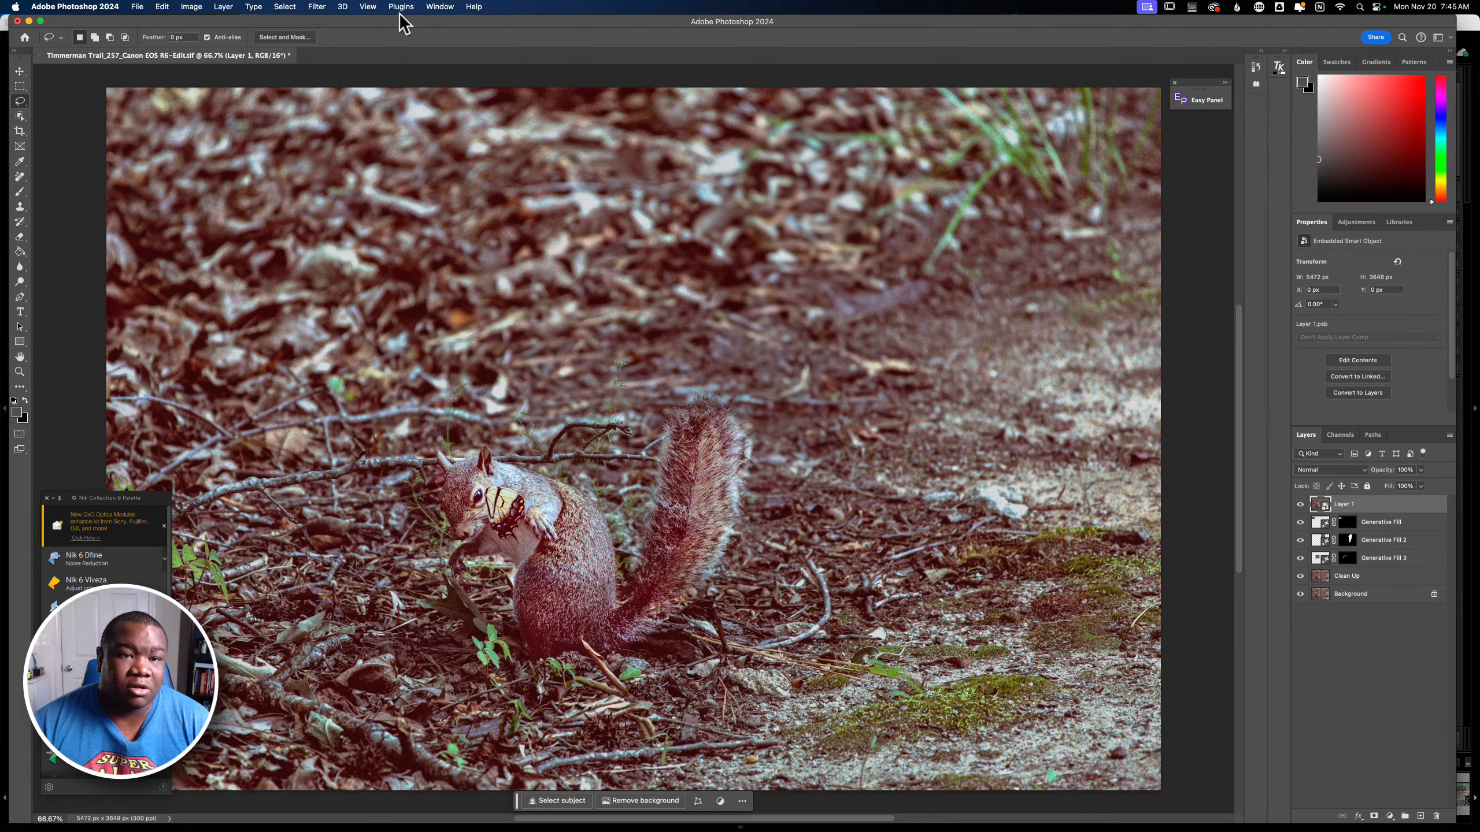
- Apply the Camera Raw Filter with a large radial gradient mask centred on the squirrel, inverted to affect the surroundings
left_click(315, 8)
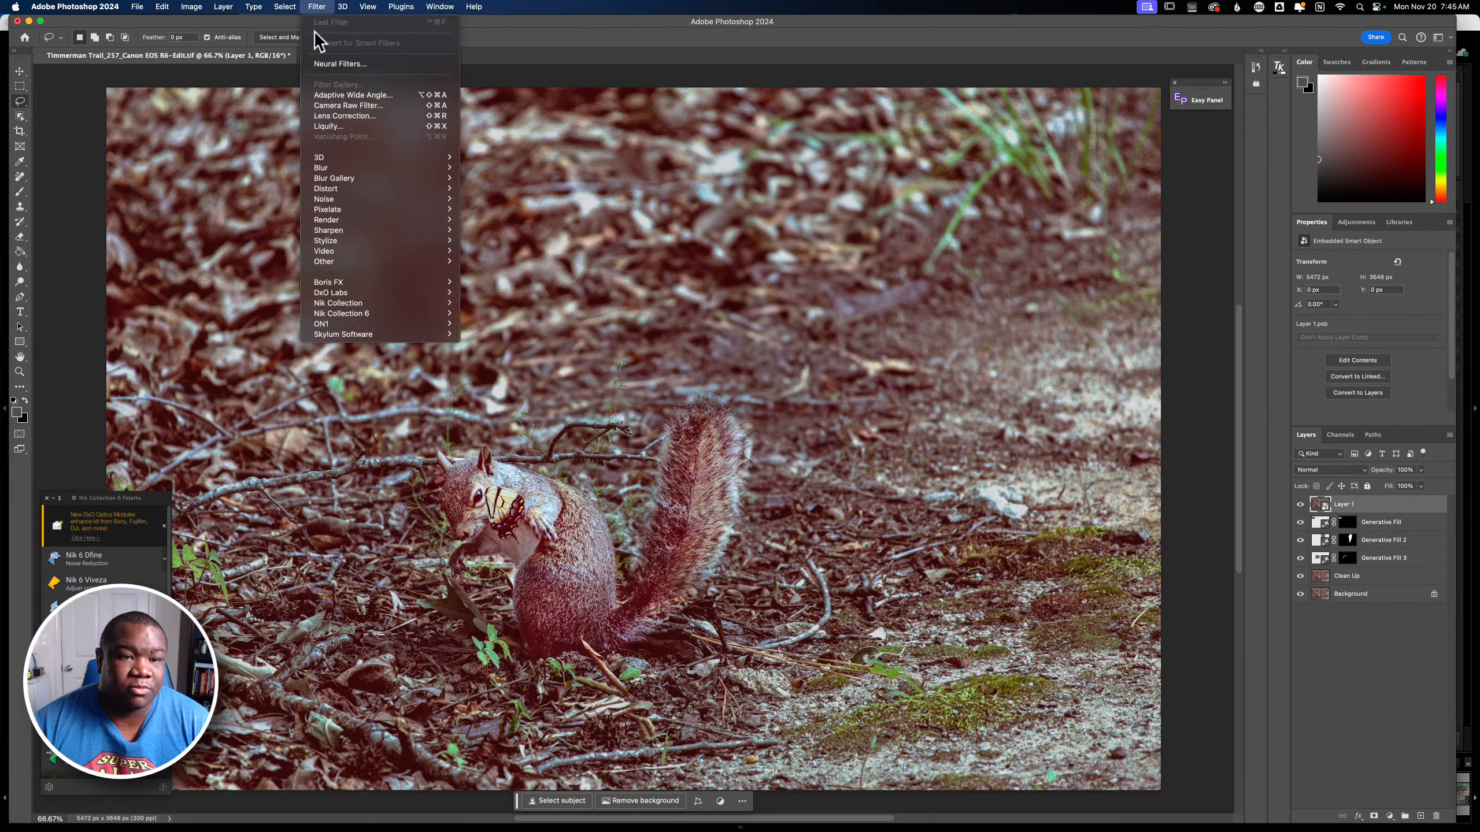
left_click(361, 106)
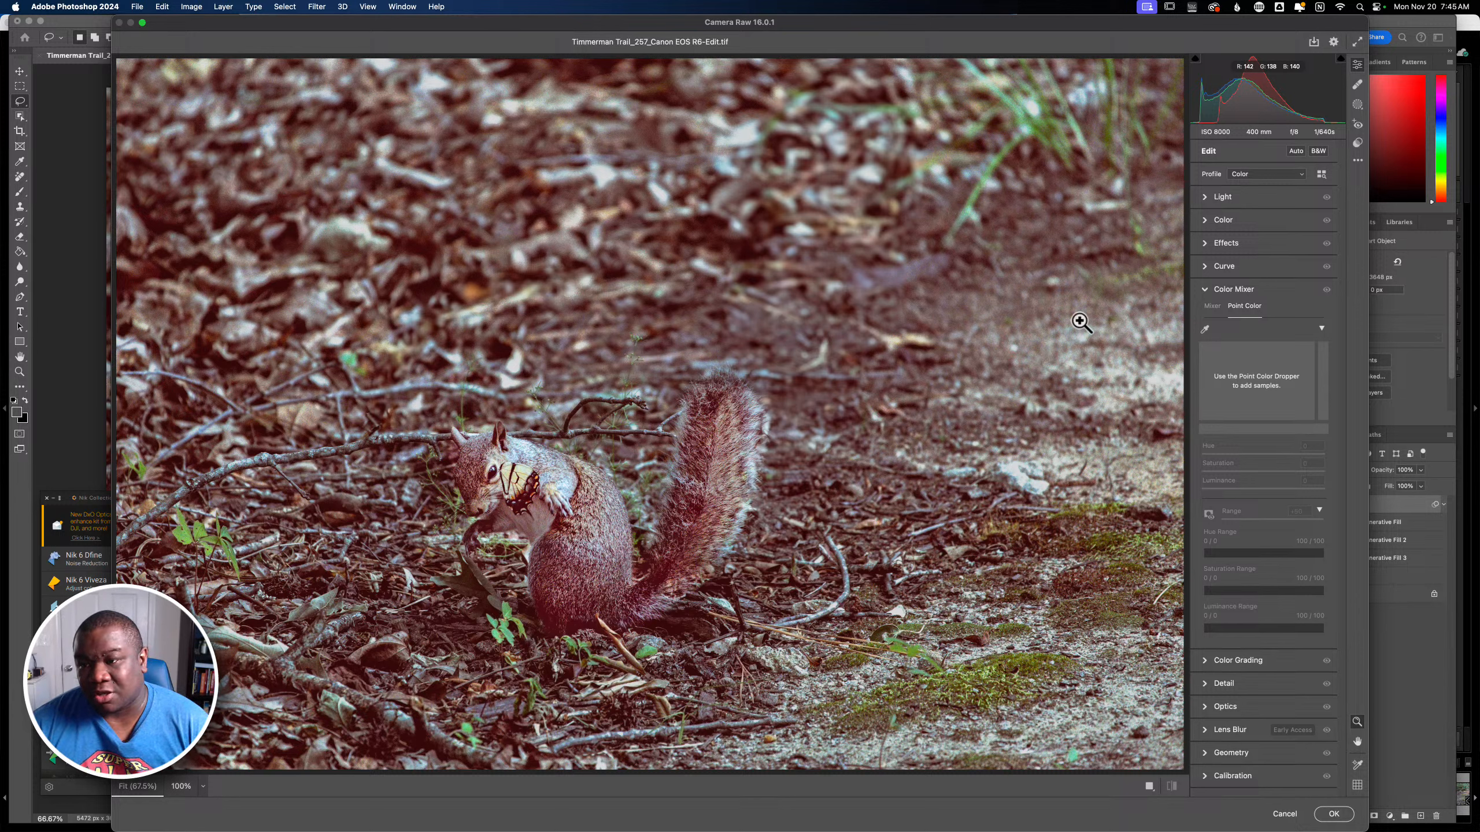
left_click(1356, 107)
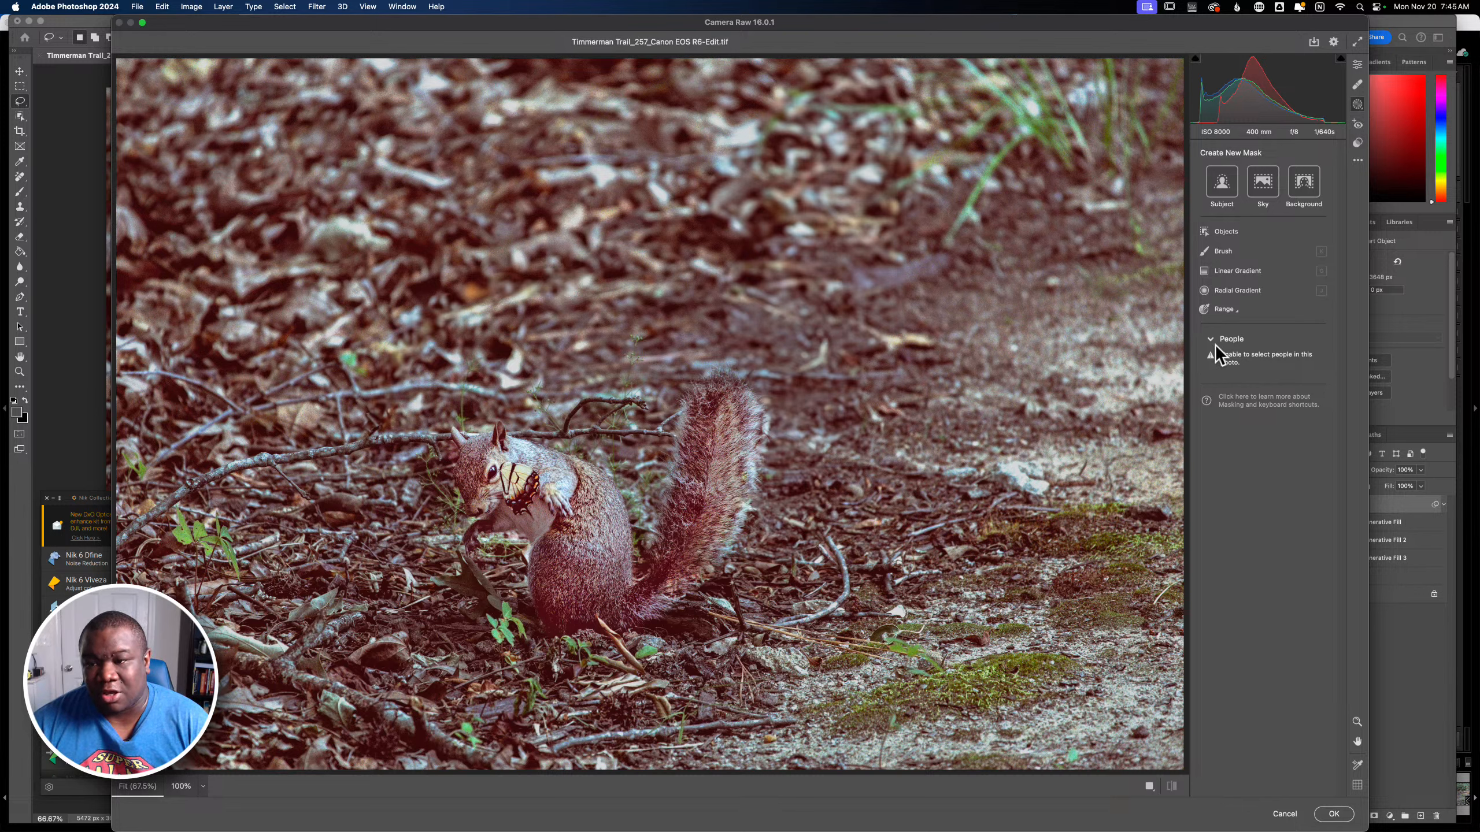
left_click(1241, 290)
left_click_drag(485, 467, 842, 684)
left_click_drag(477, 455, 548, 478)
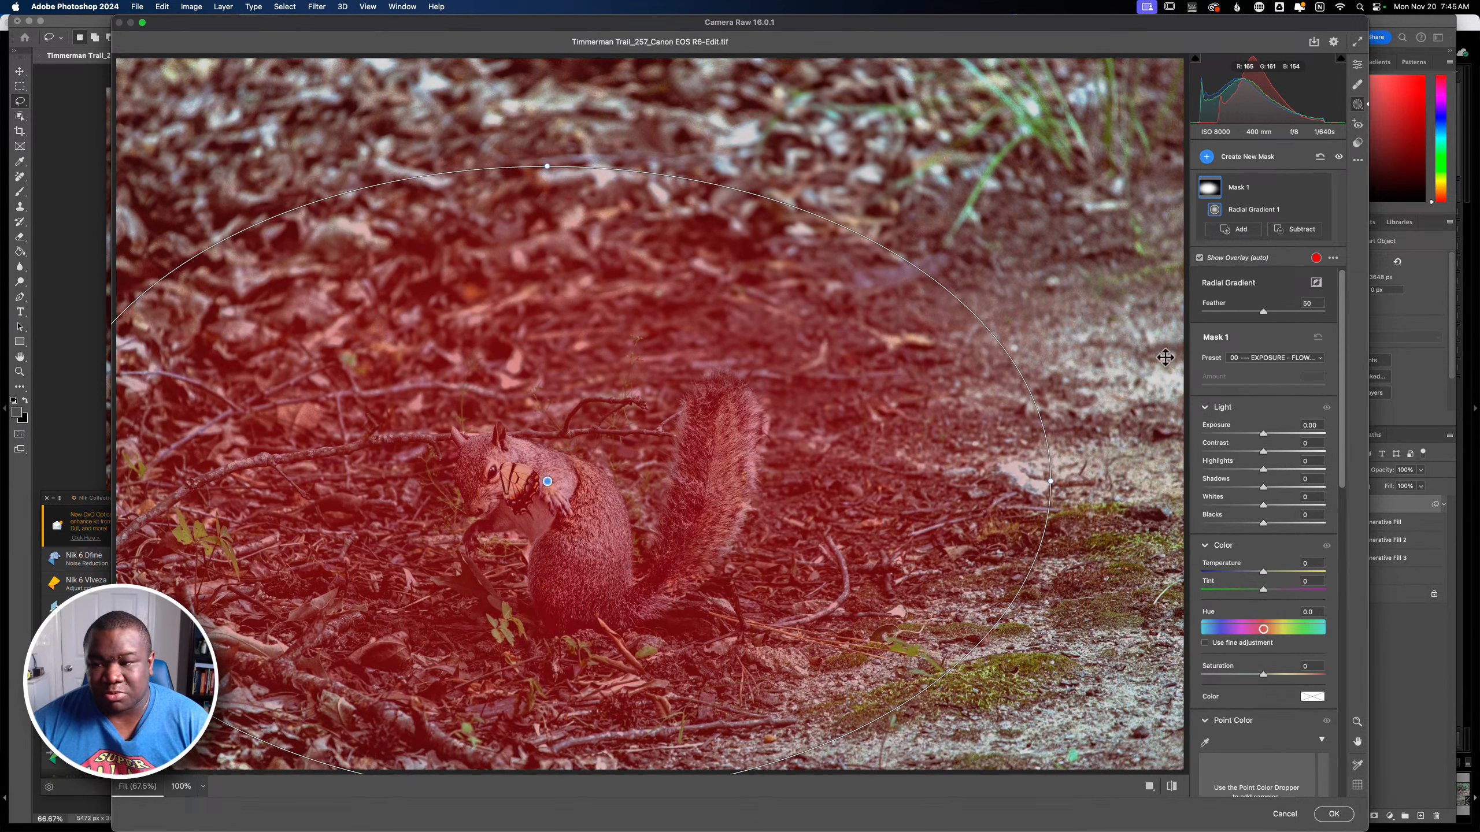
left_click(1316, 284)
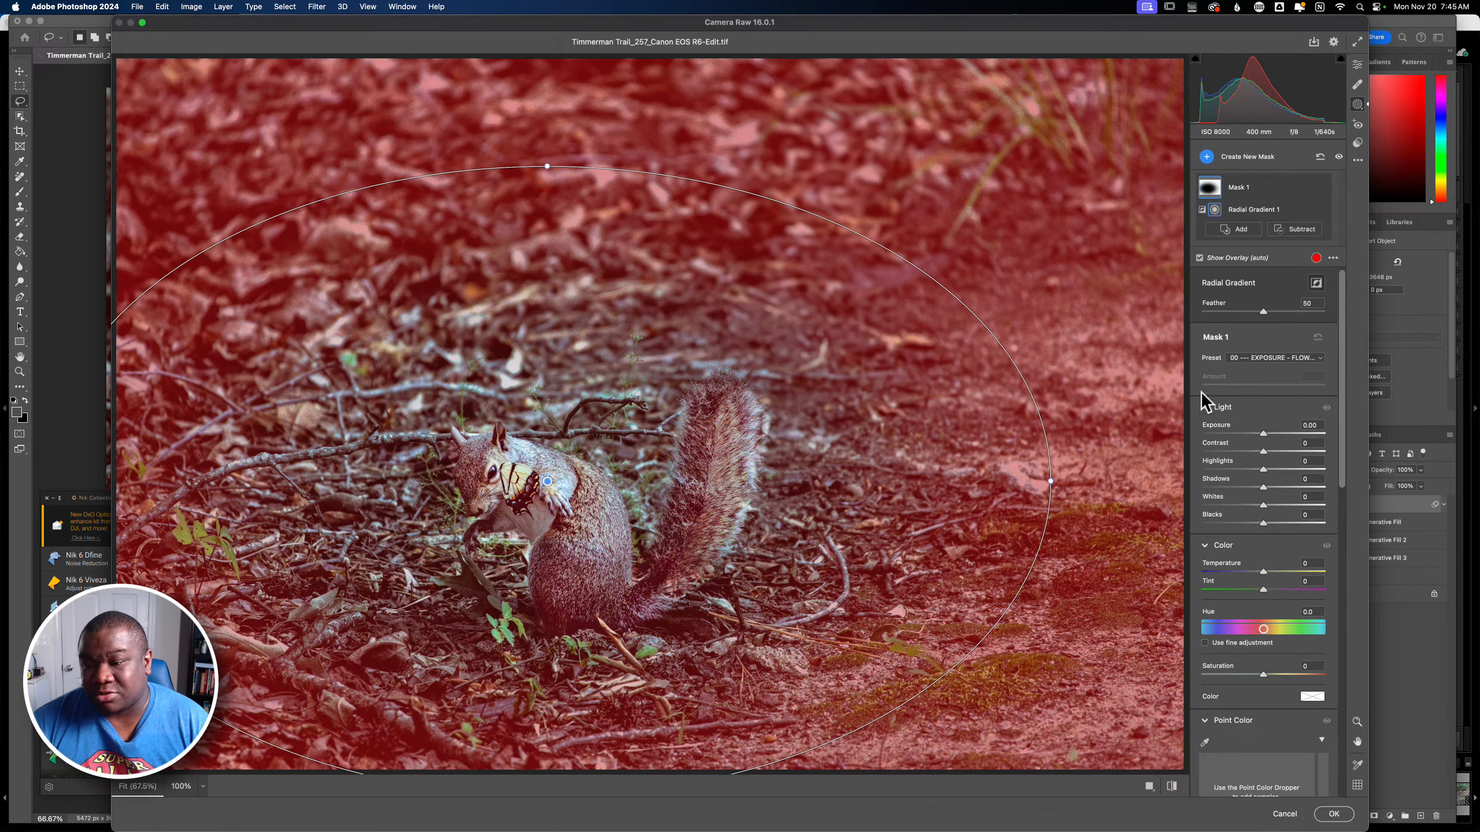
- Darken the masked surroundings with Exposure -1.20 and set the radial gradient's feather to 34
left_click_drag(1260, 436, 1245, 438)
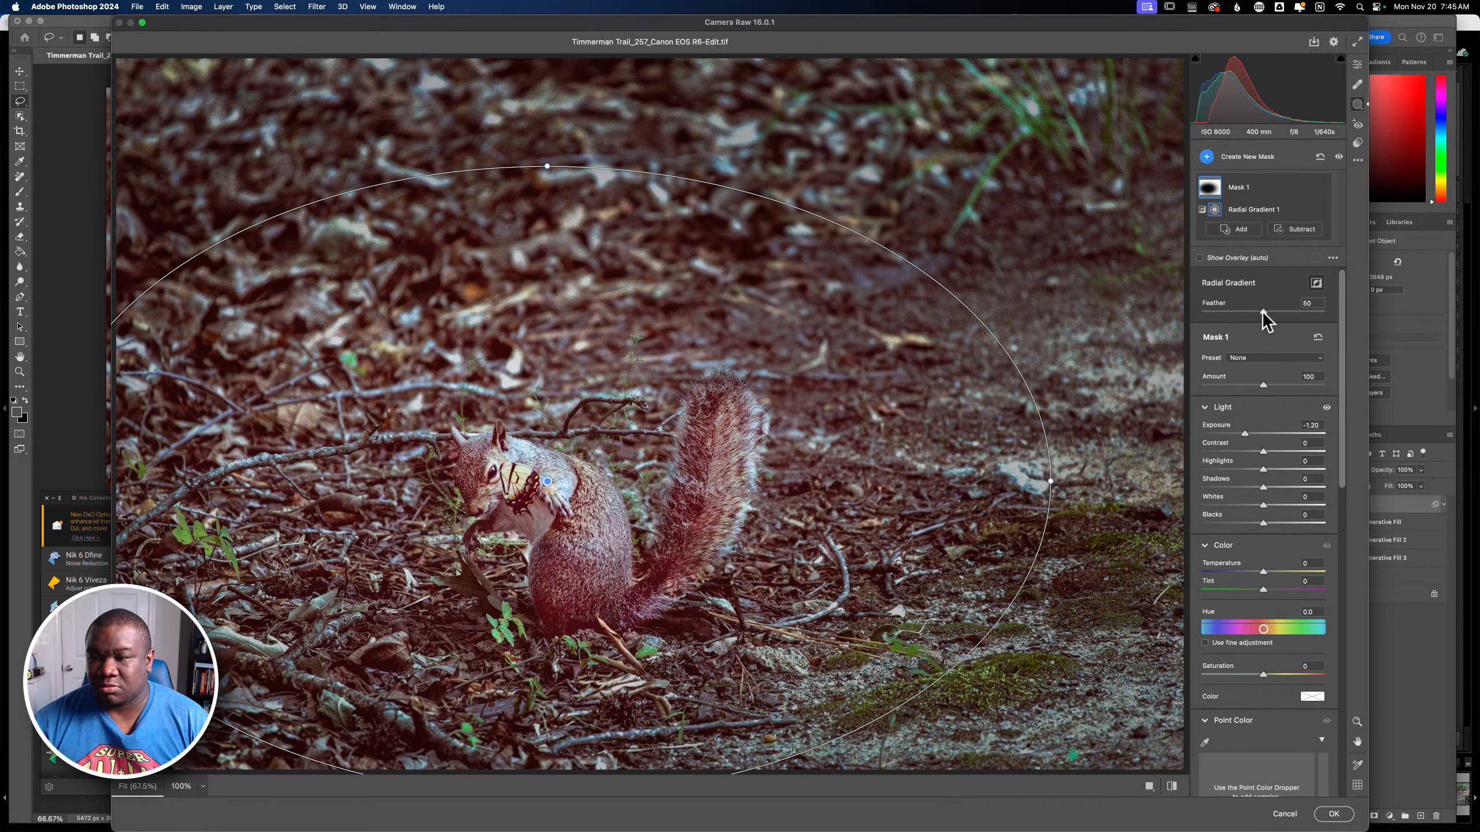
mouse_move(1263, 313)
left_mouse_down()
mouse_move(1279, 313)
mouse_move(1216, 316)
mouse_move(1237, 318)
left_mouse_up()
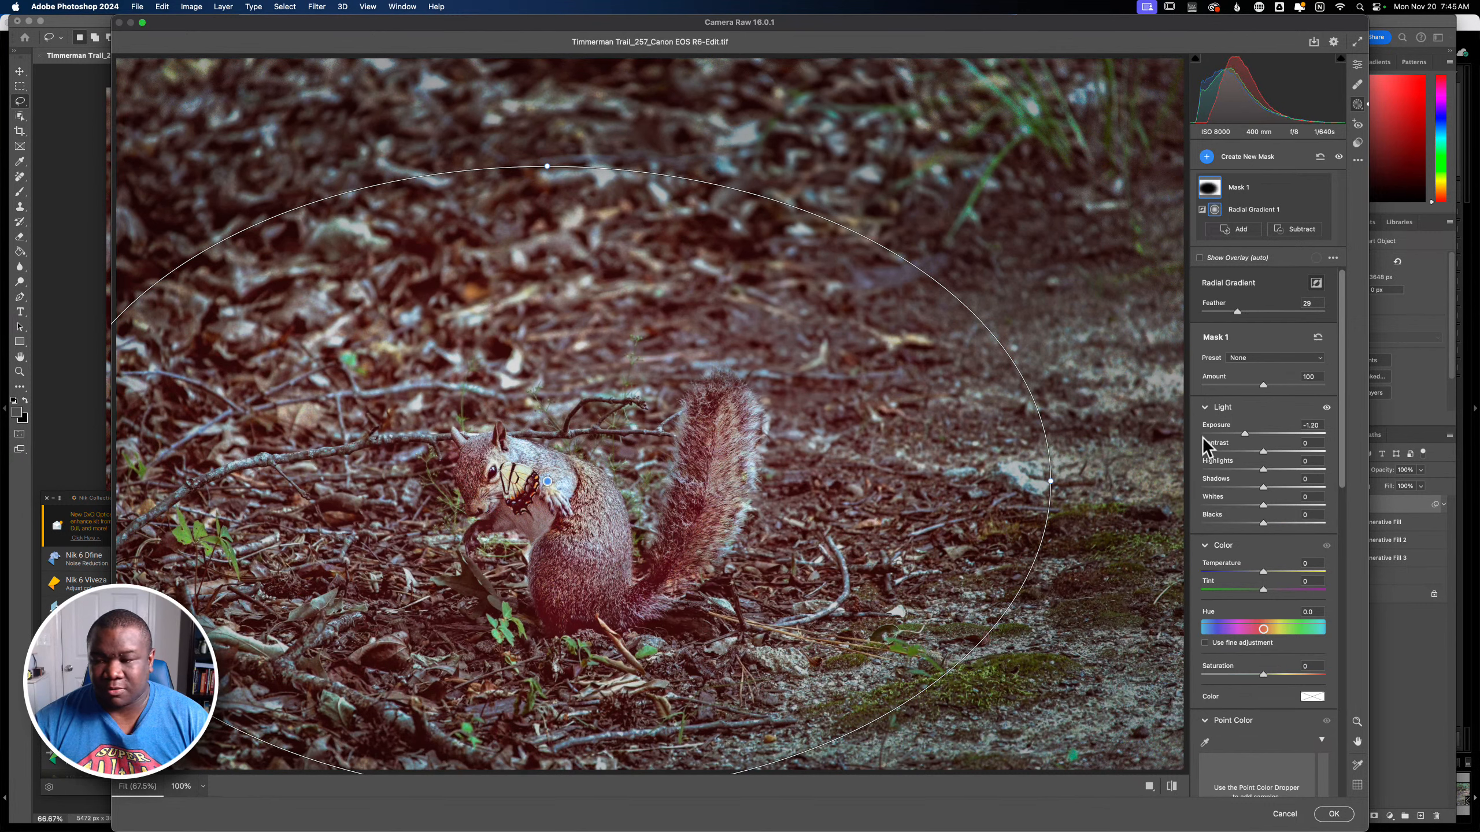
mouse_move(1237, 313)
left_mouse_down()
mouse_move(1304, 320)
mouse_move(1212, 321)
mouse_move(1244, 320)
left_mouse_up()
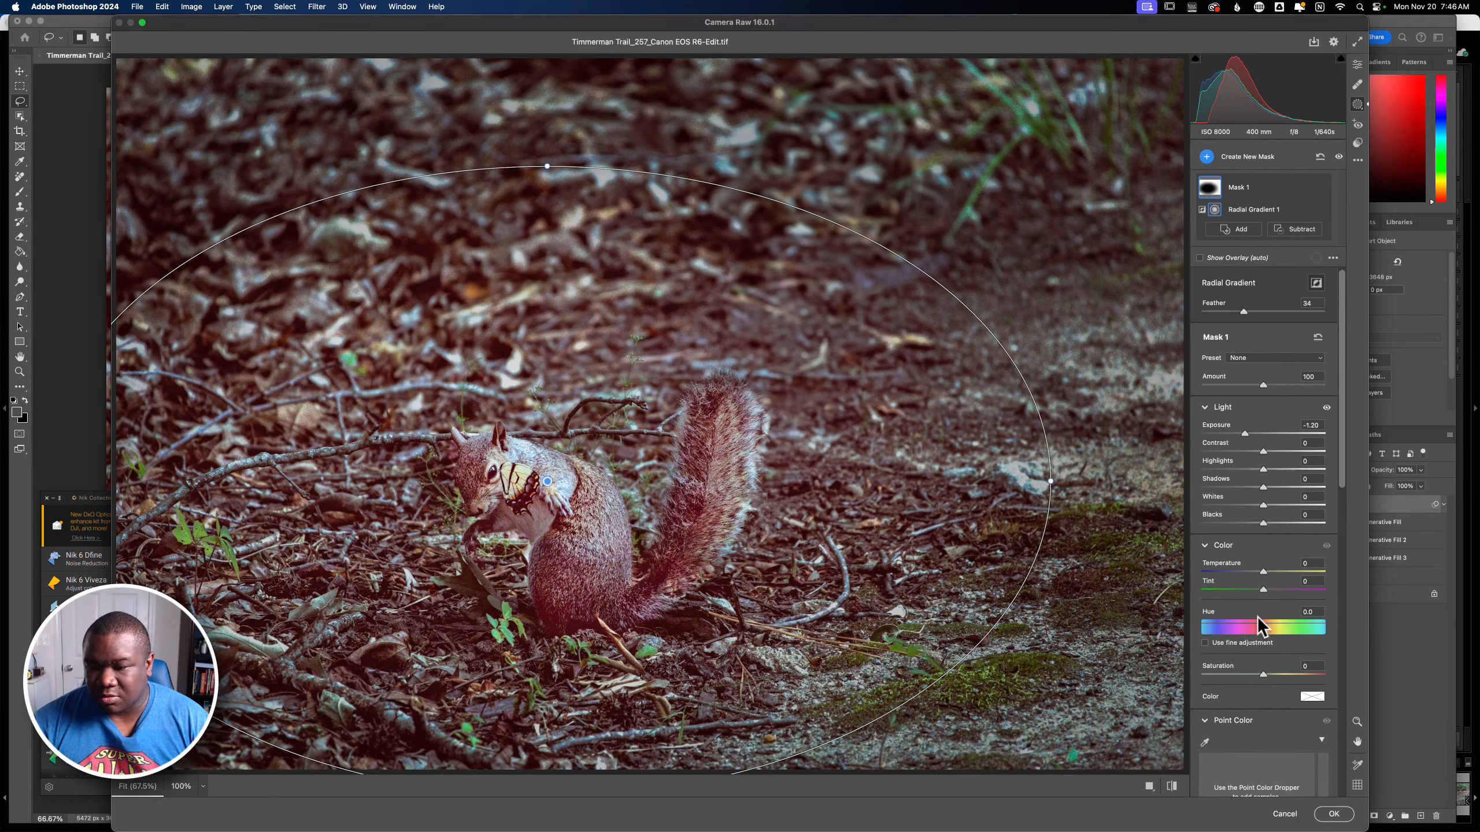
- Soften the masked surroundings with Texture -15 and Clarity -32, and apply the Camera Raw edits
scroll(1277, 557, "down", 5)
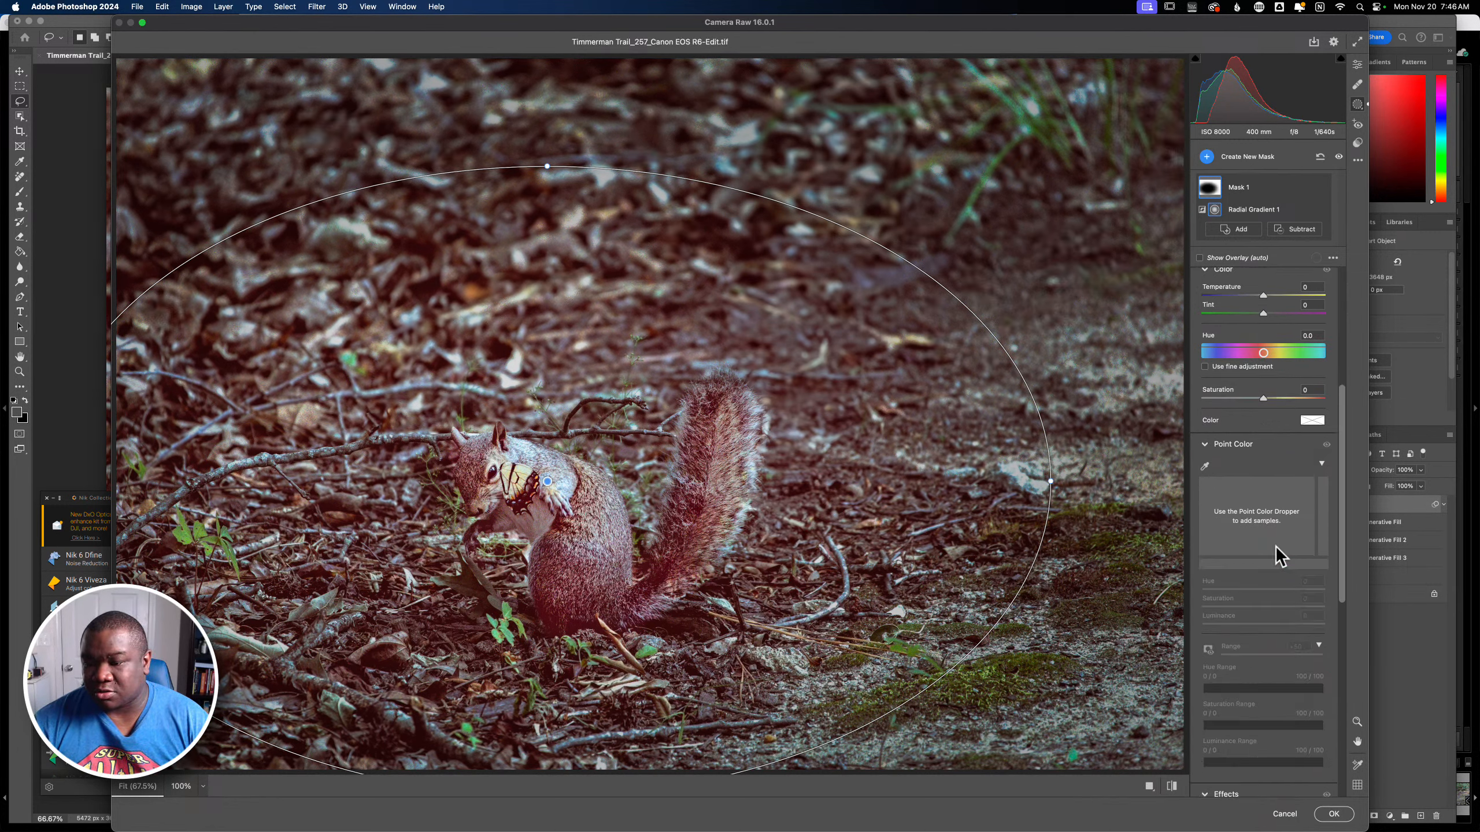
scroll(1255, 654, "down", 5)
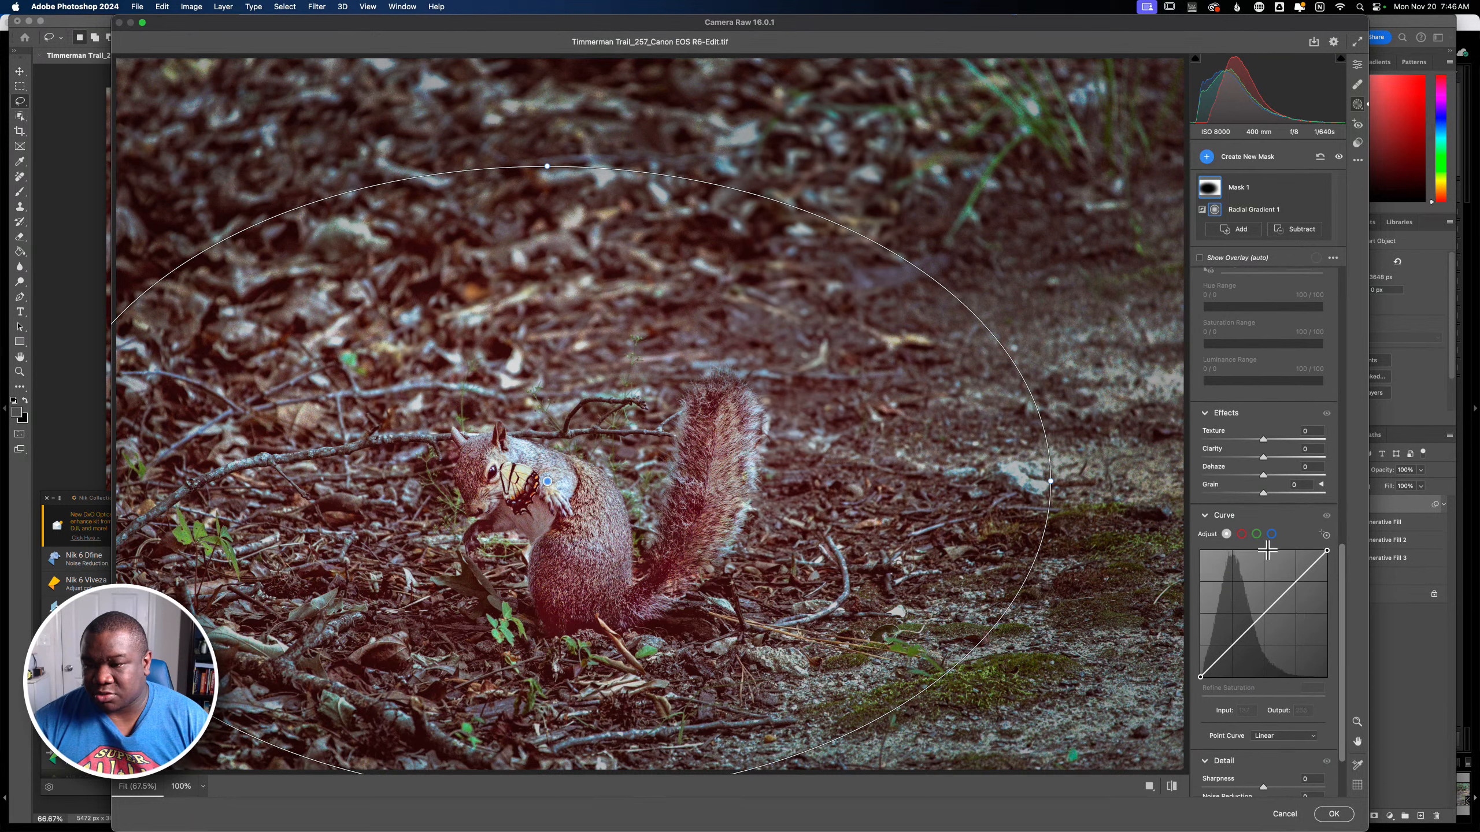
mouse_move(1263, 458)
left_mouse_down()
mouse_move(1243, 458)
mouse_move(1252, 441)
left_mouse_up()
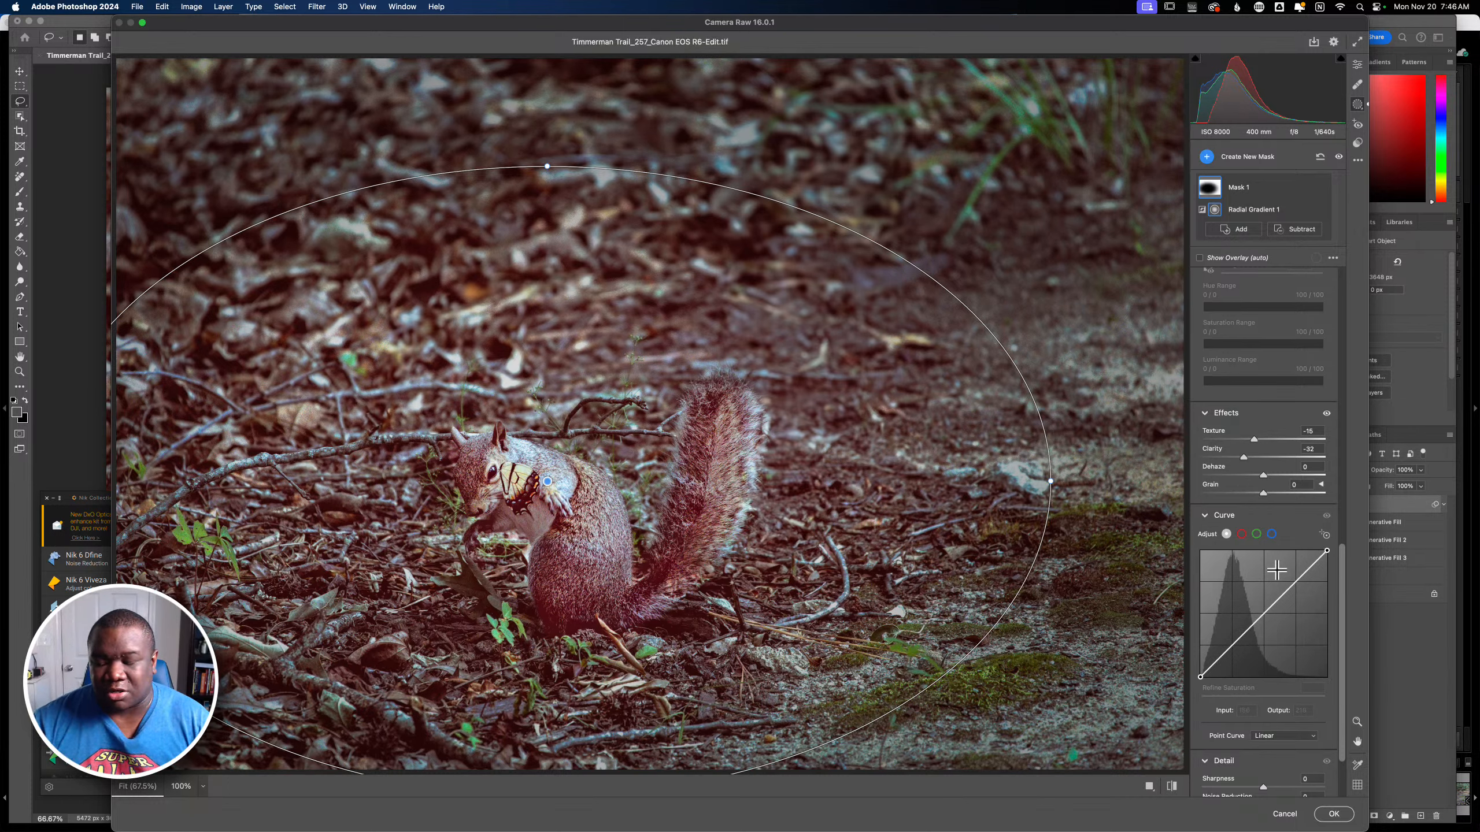
left_click(1334, 814)
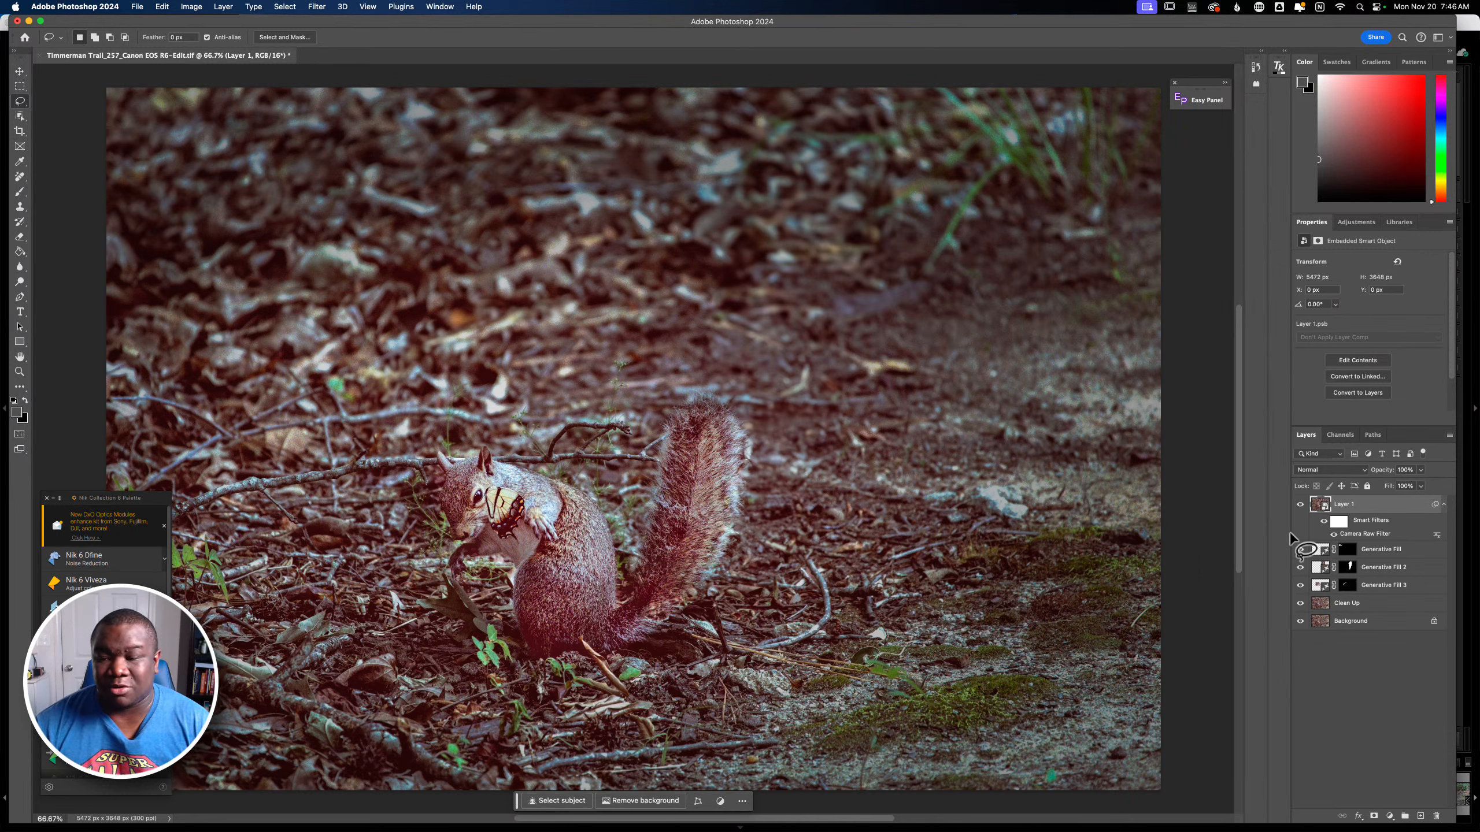
- Duplicate the Camera Raw-filtered Smart Object layer under the name ON1 Edit 2
right_click(1372, 504)
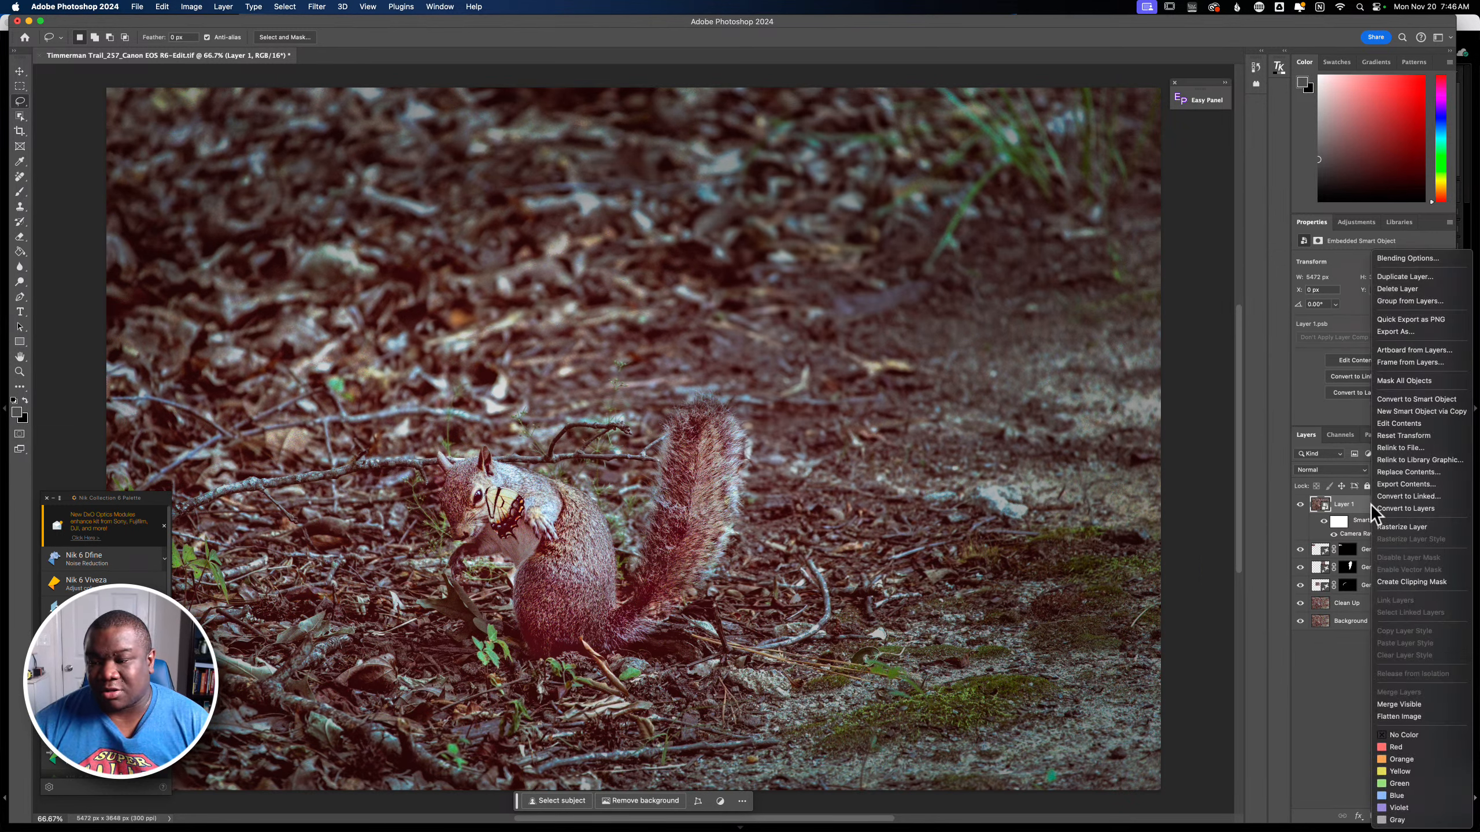
left_click(1418, 275)
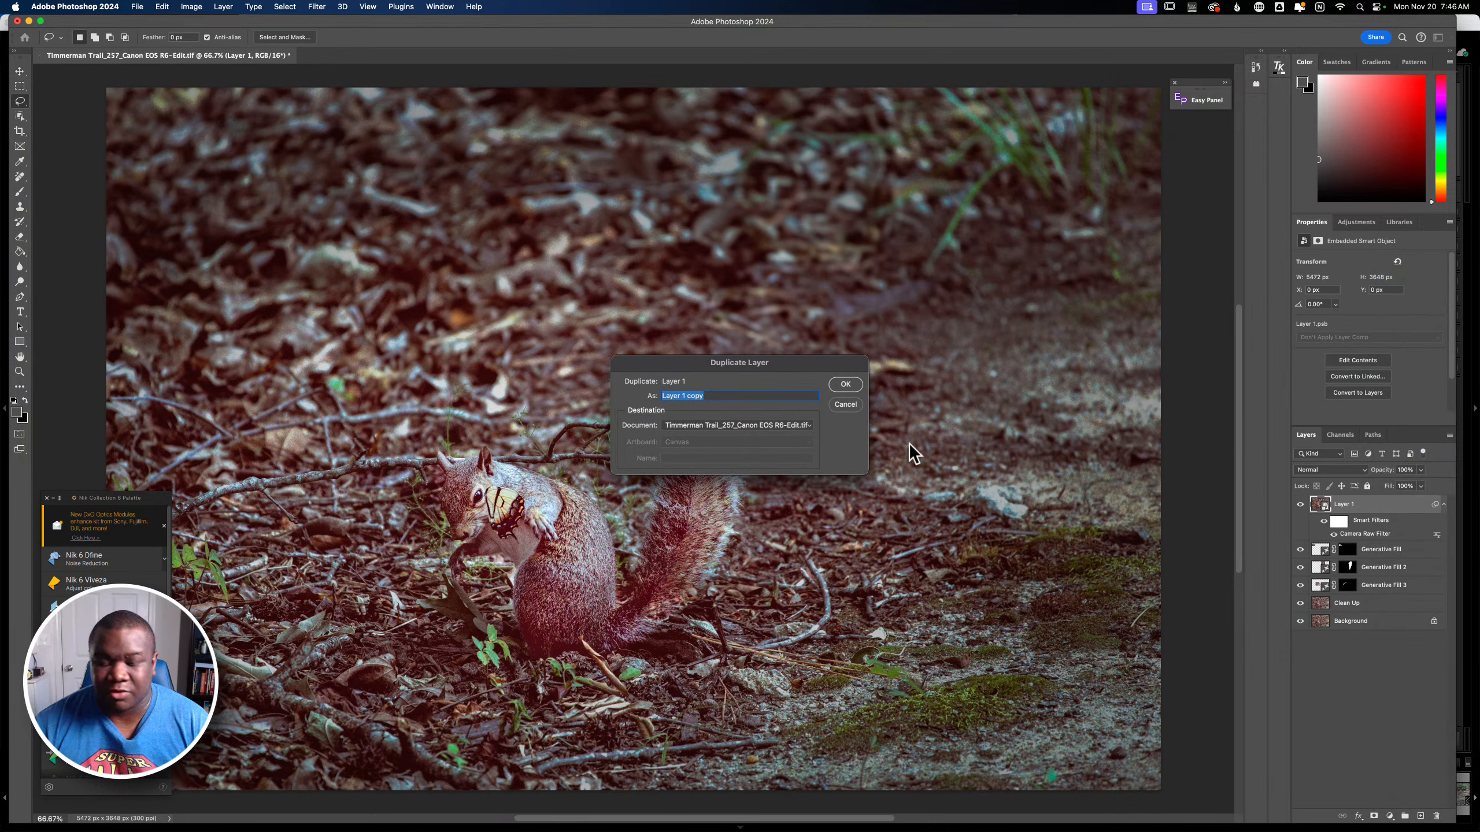
type("ON1")
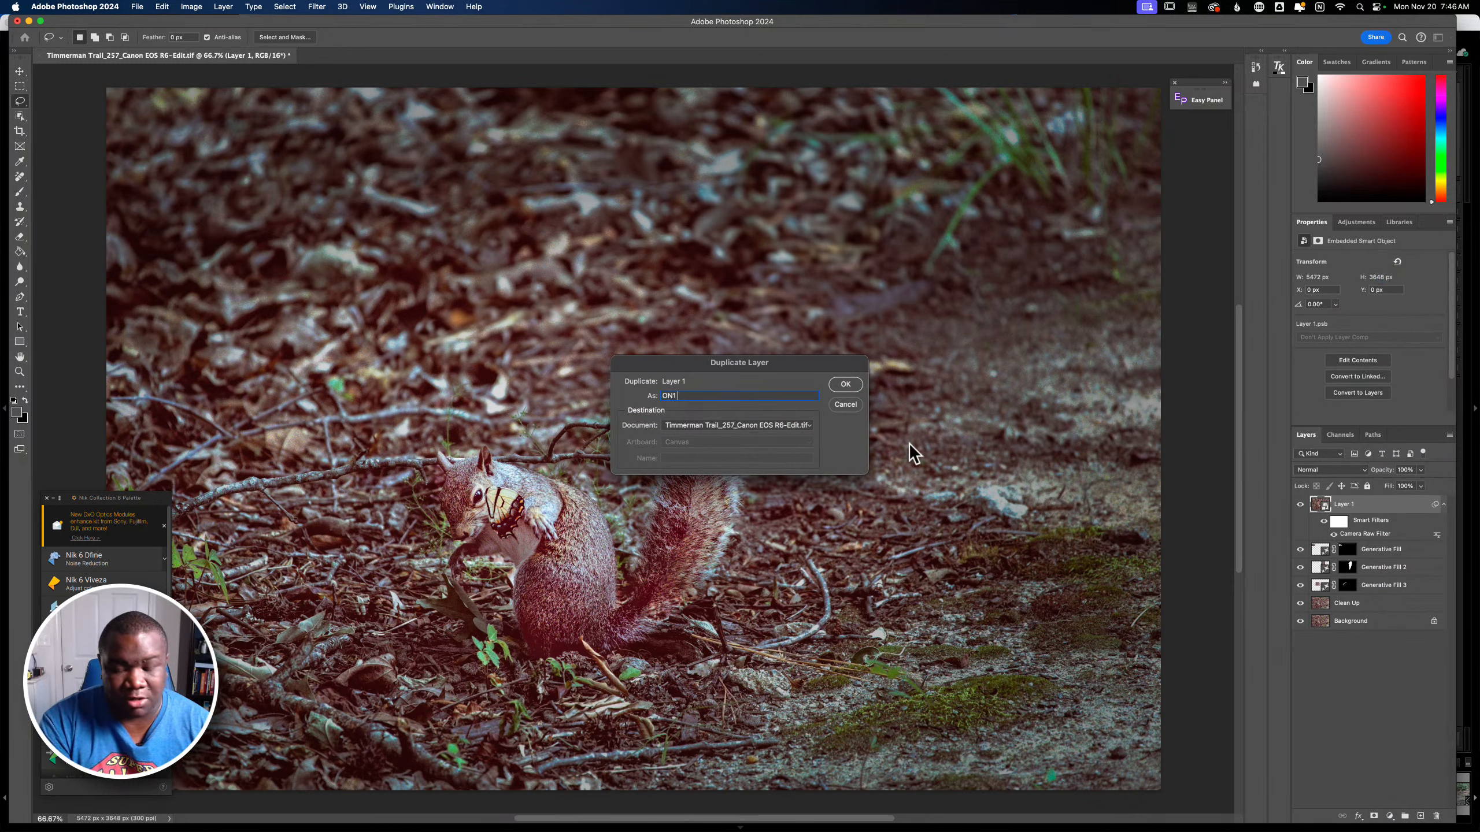
type(" Edit")
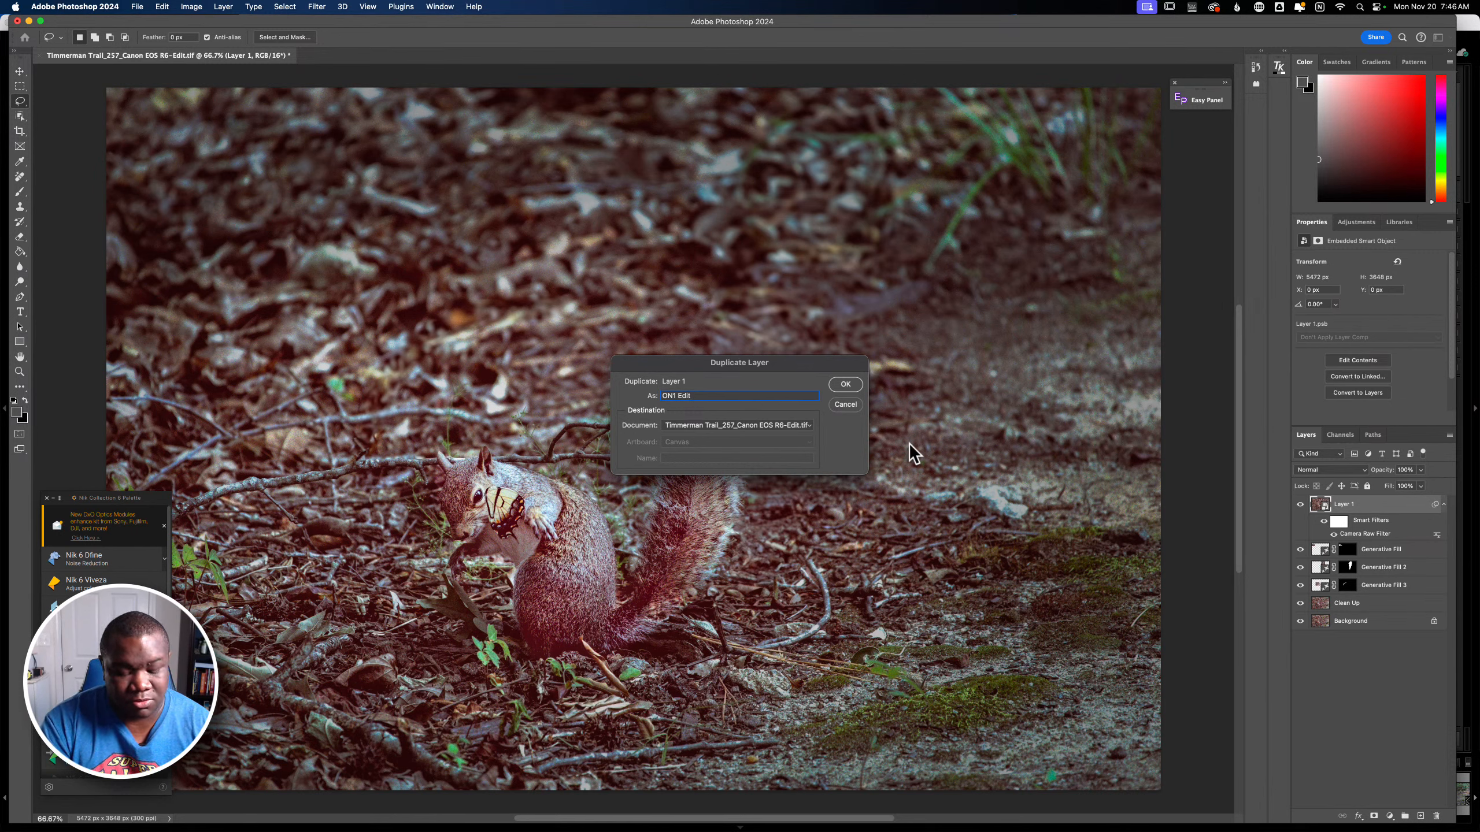
type(" 2")
key("Return")
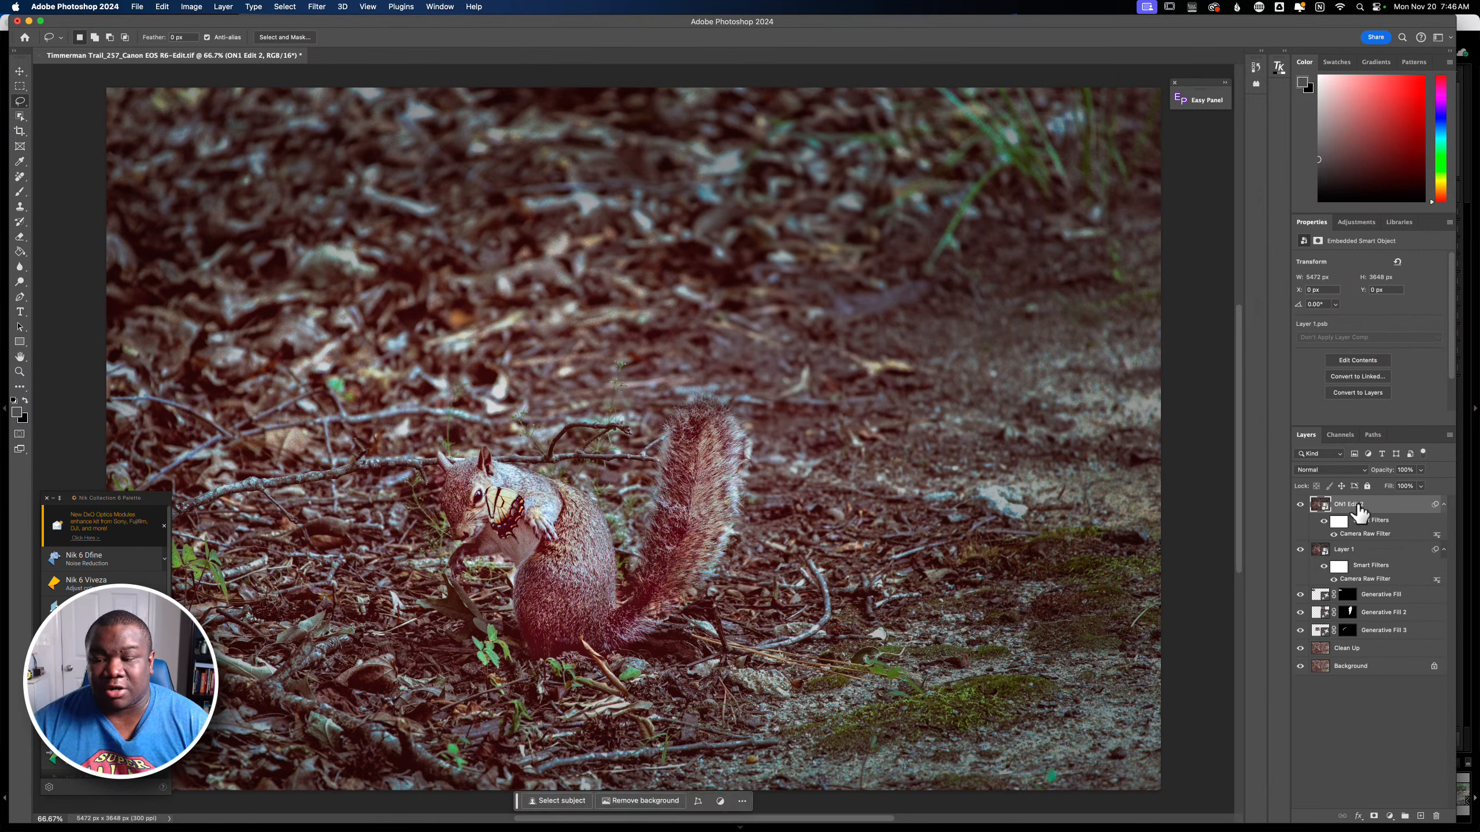
- Open the list of ON1 filters for the ON1 Edit 2 layer
left_click(317, 6)
mouse_move(367, 325)
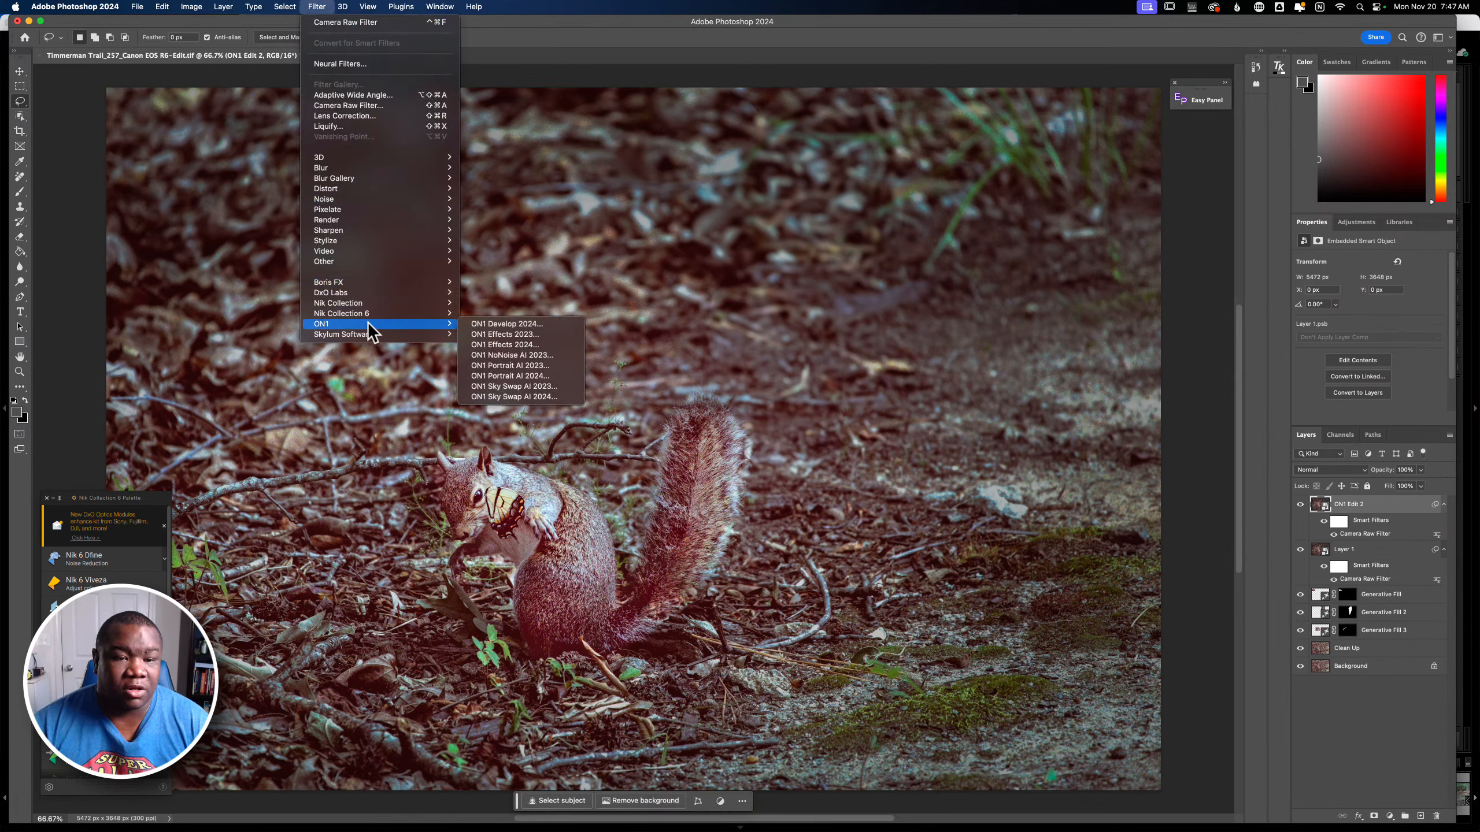